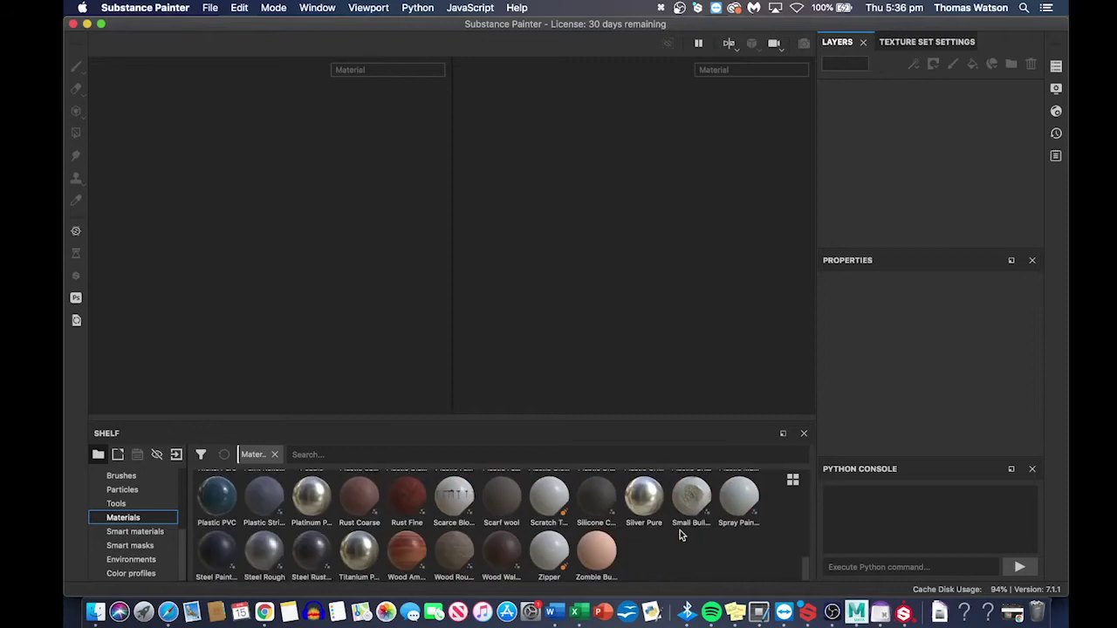
# - Browse the available materials in the shelf, previewing the Human Female face and Gold Pure materials
pyautogui.scroll(6, 425, 548)
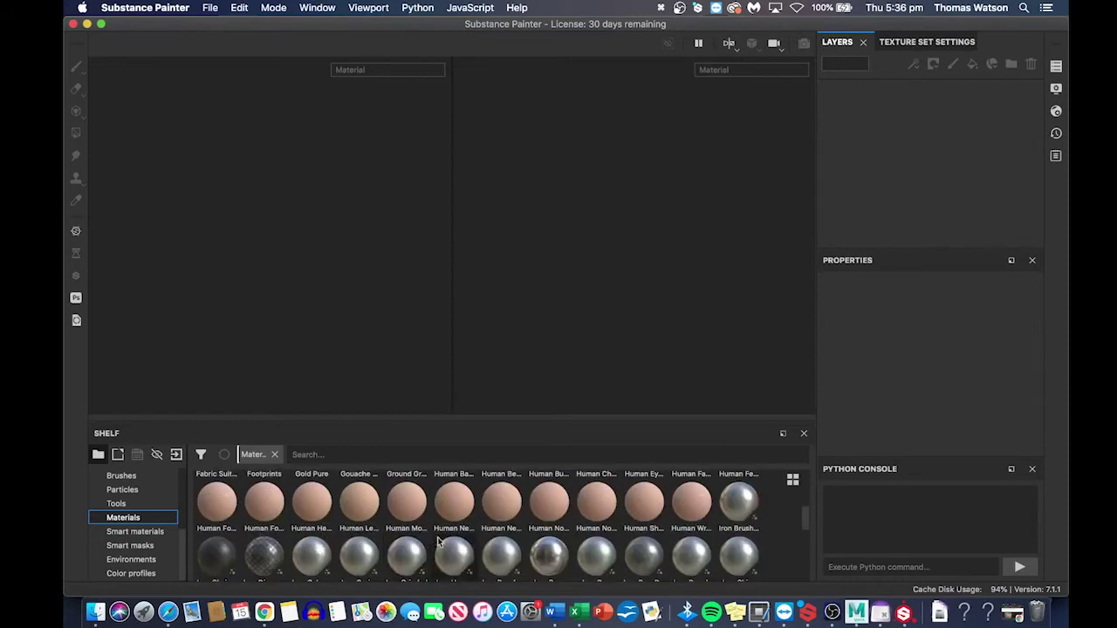
pyautogui.scroll(-6, 454, 545)
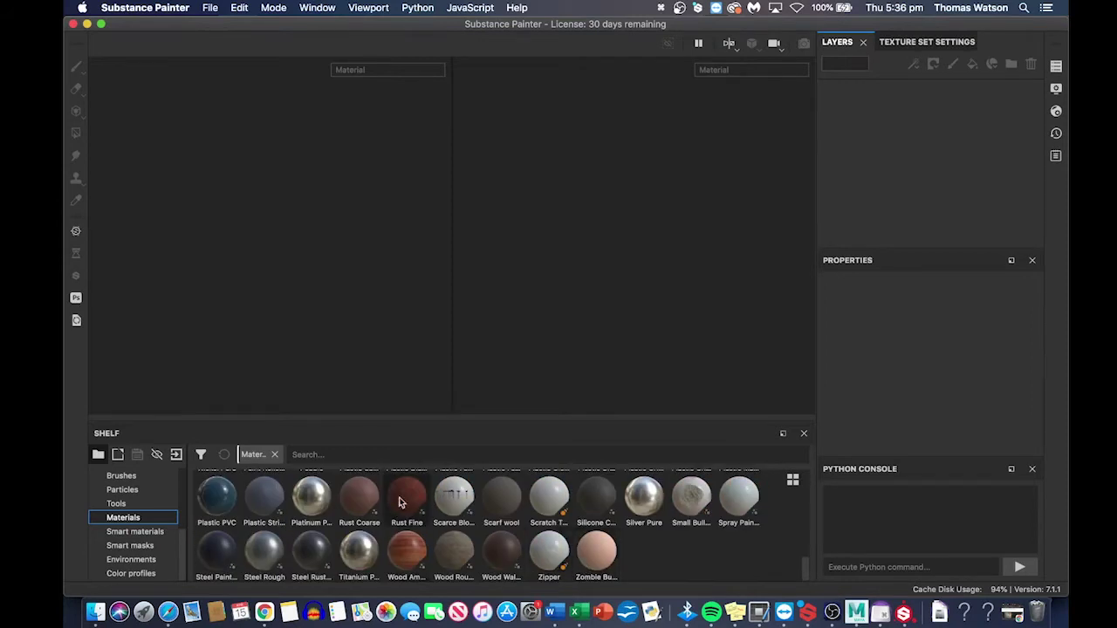
pyautogui.scroll(15, 467, 523)
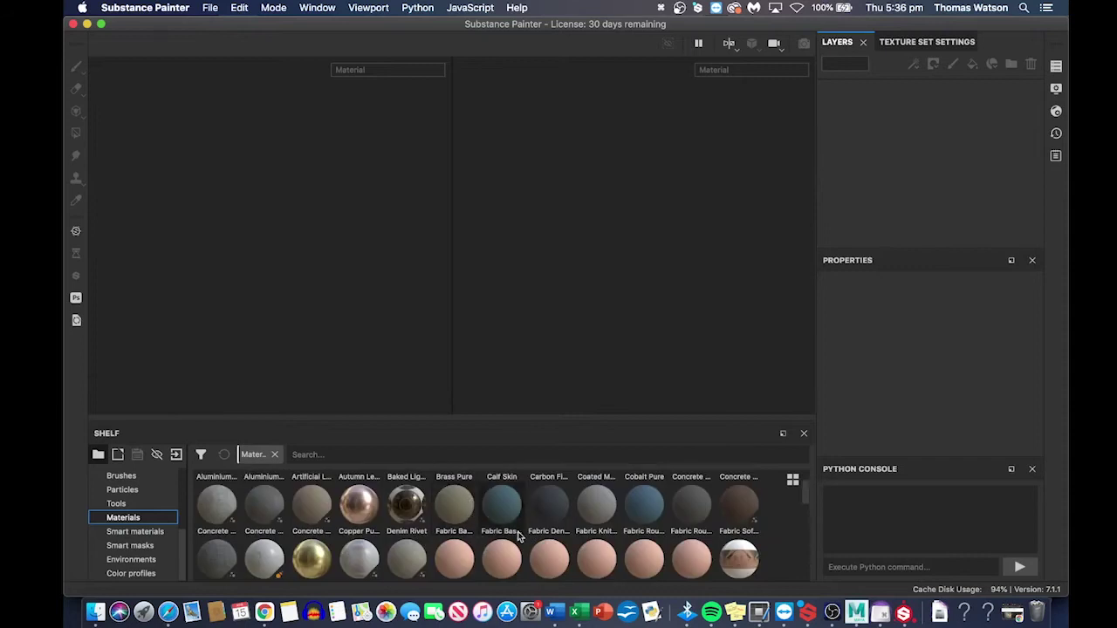
pyautogui.scroll(-3, 462, 524)
pyautogui.scroll(3, 392, 509)
pyautogui.scroll(-3, 391, 509)
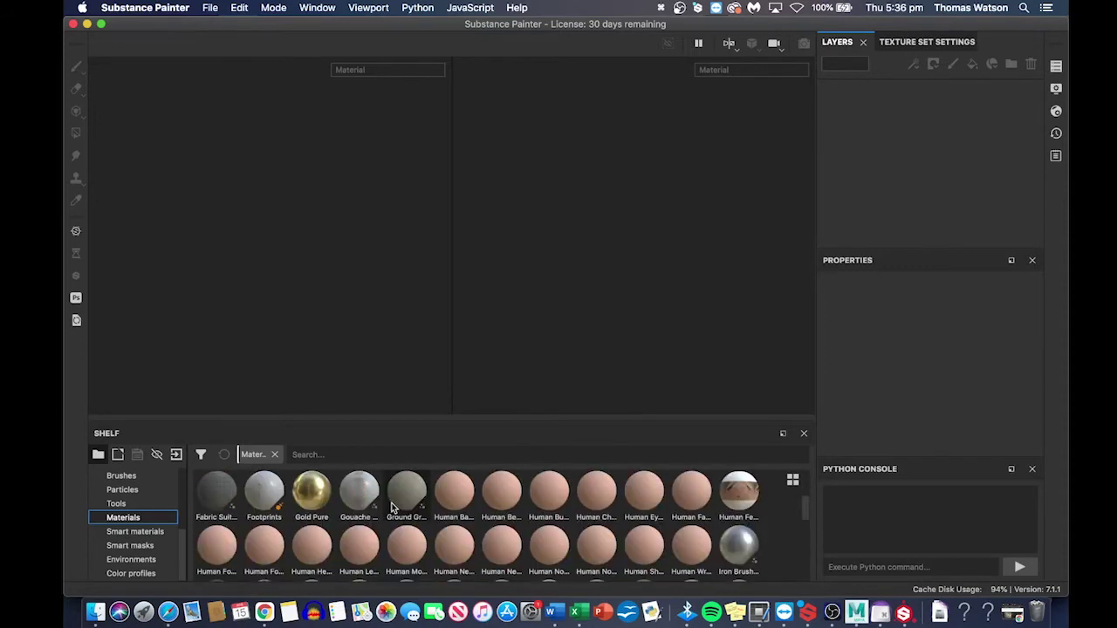
pyautogui.moveTo(731, 502)
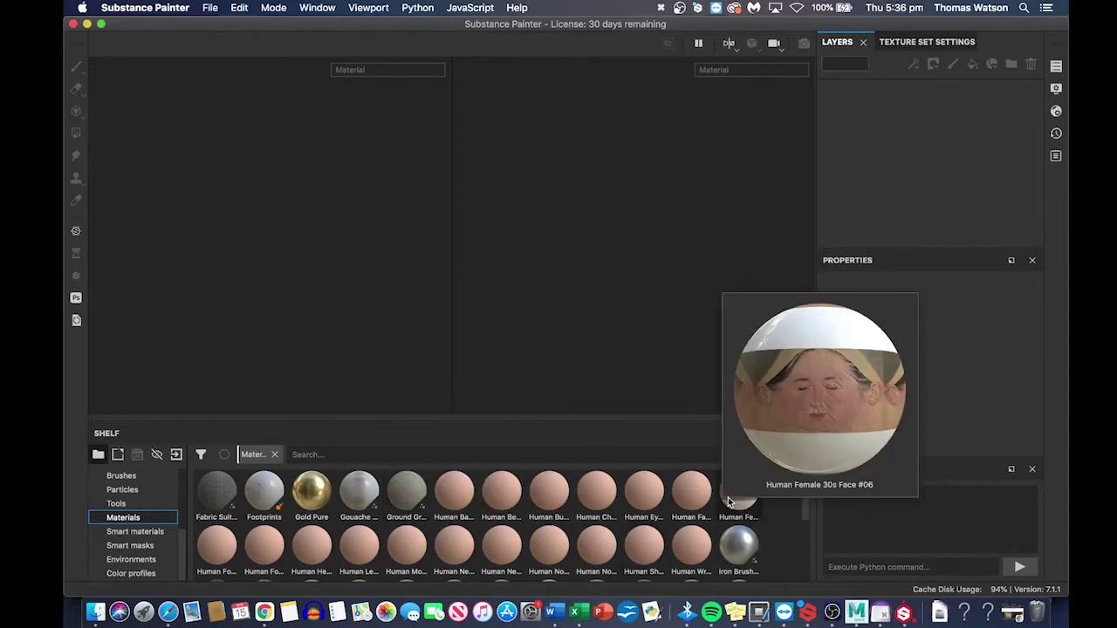
pyautogui.moveTo(322, 504)
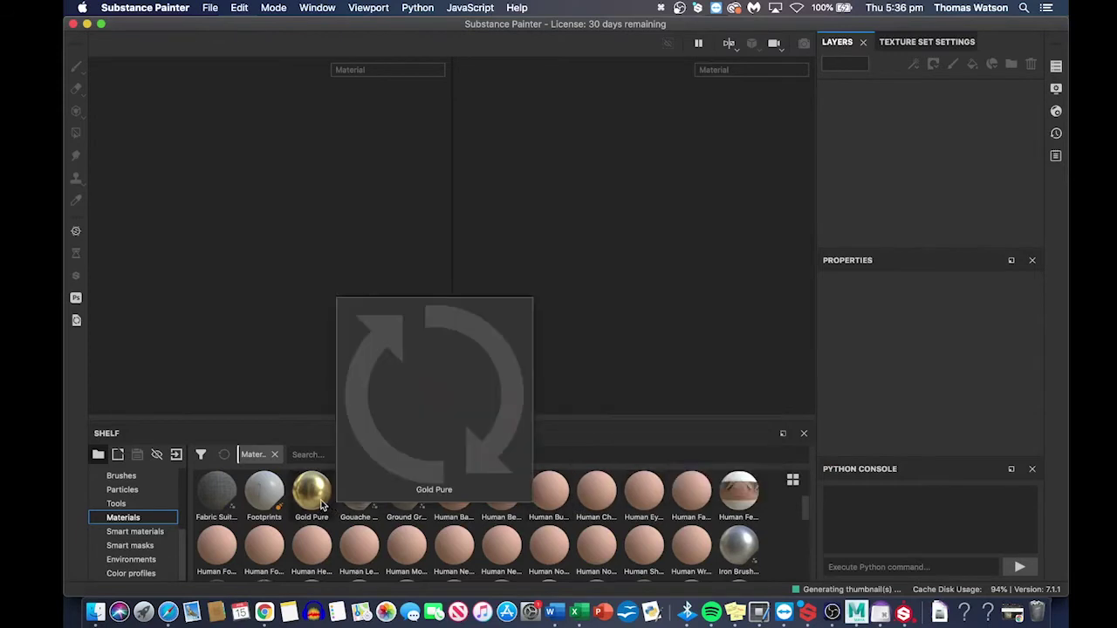
pyautogui.scroll(2, 321, 505)
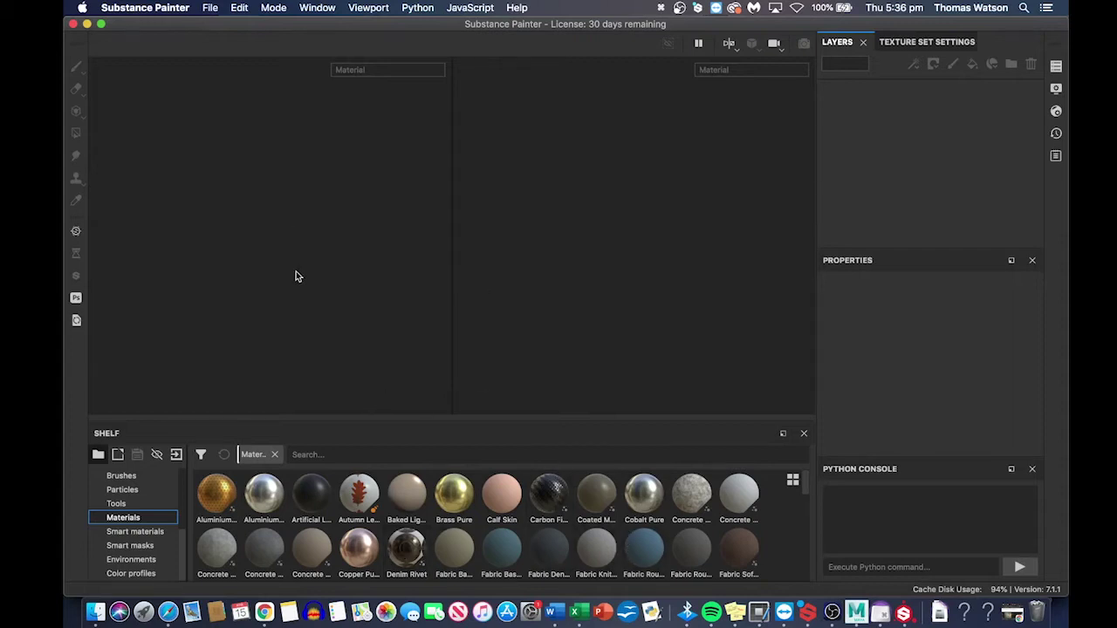
# - Start a new project with the PBR - Metallic Roughness (allegorithmic) template
pyautogui.click(210, 7)
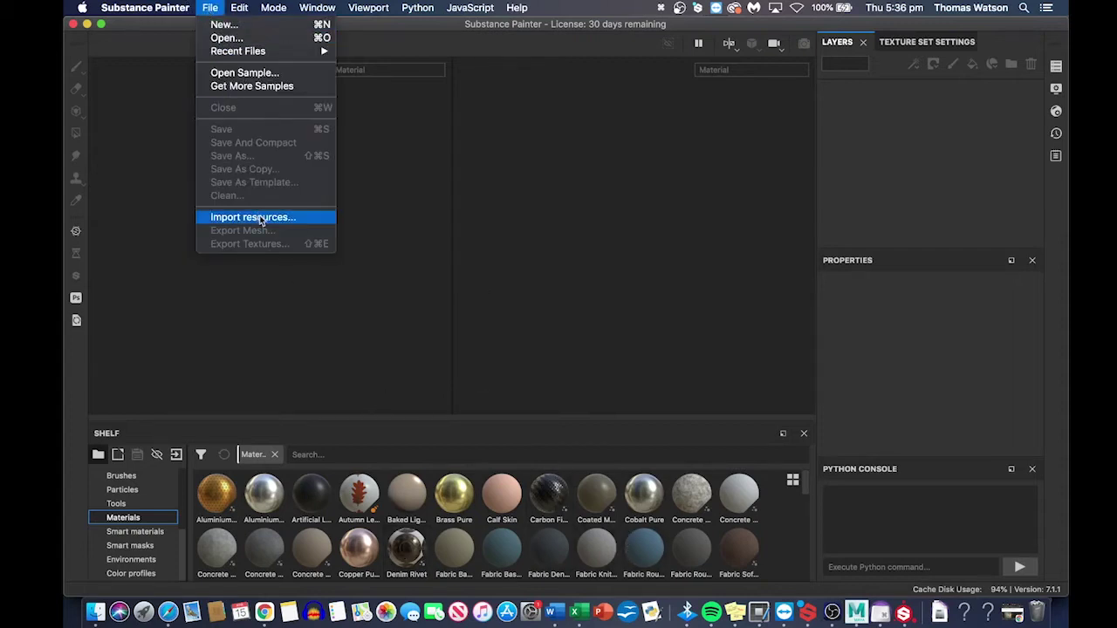
pyautogui.click(221, 27)
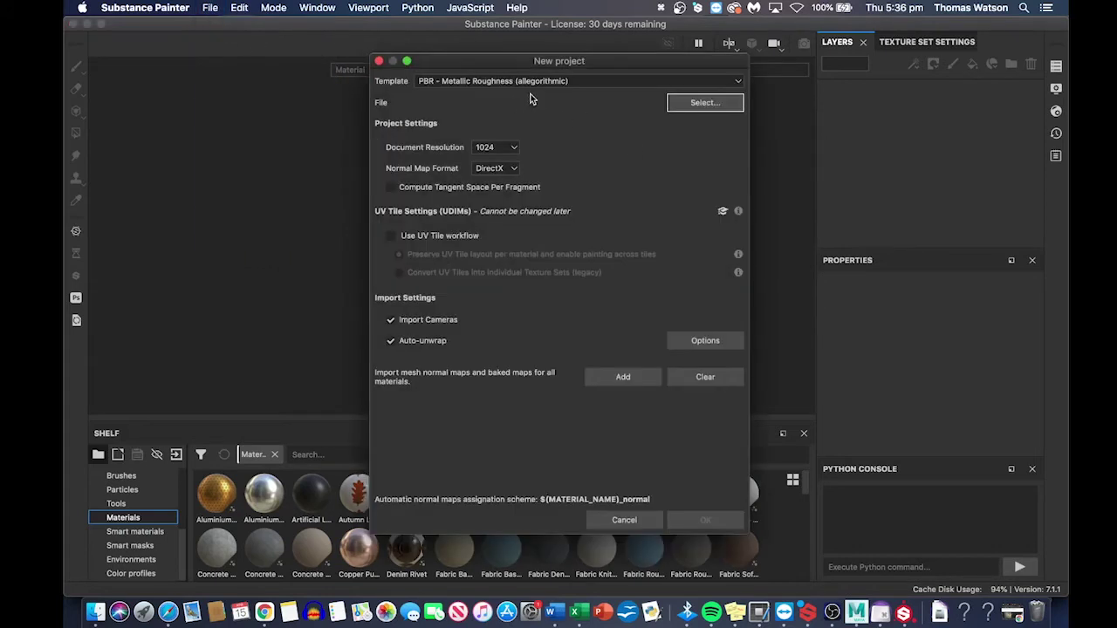
pyautogui.click(535, 83)
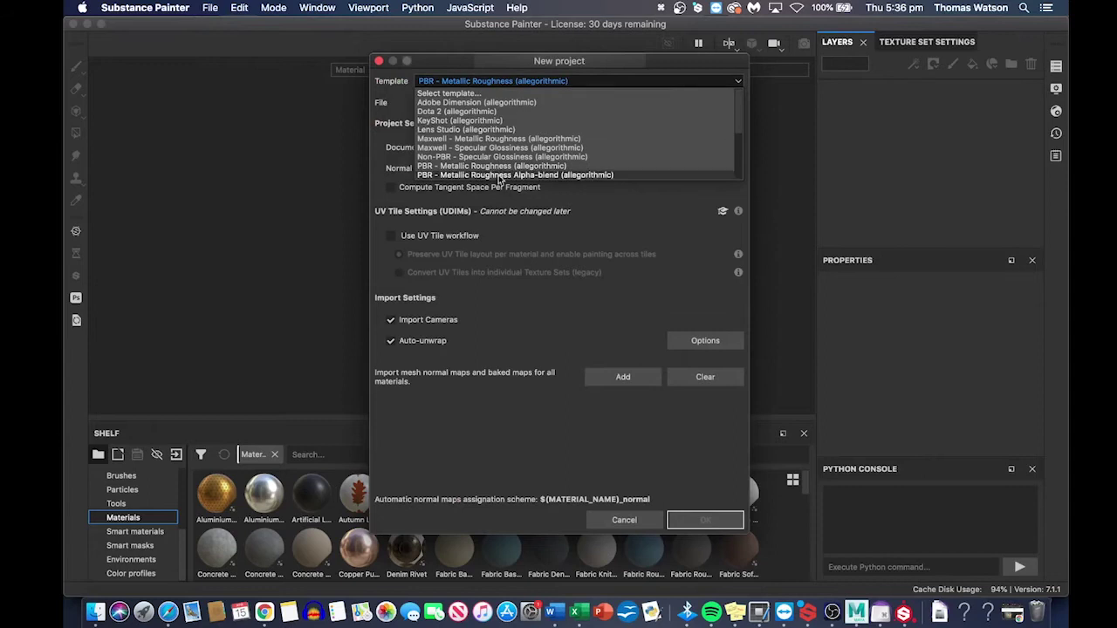
pyautogui.click(447, 168)
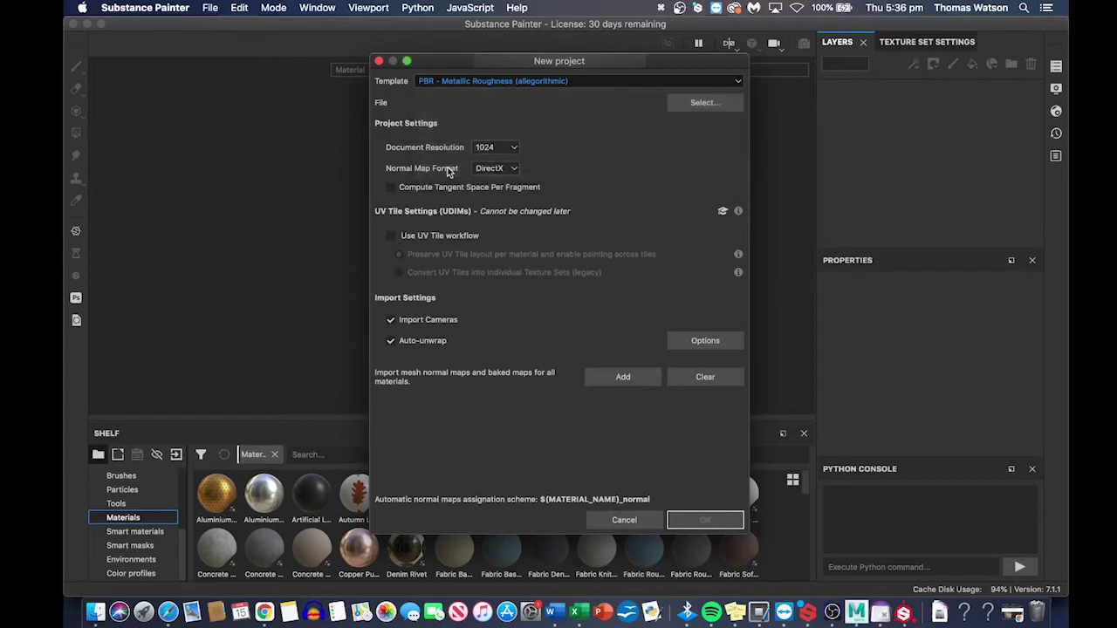
# - Choose Thor_Hammer_texture_002.fbx as the project mesh and set the document resolution to 2048
pyautogui.click(693, 104)
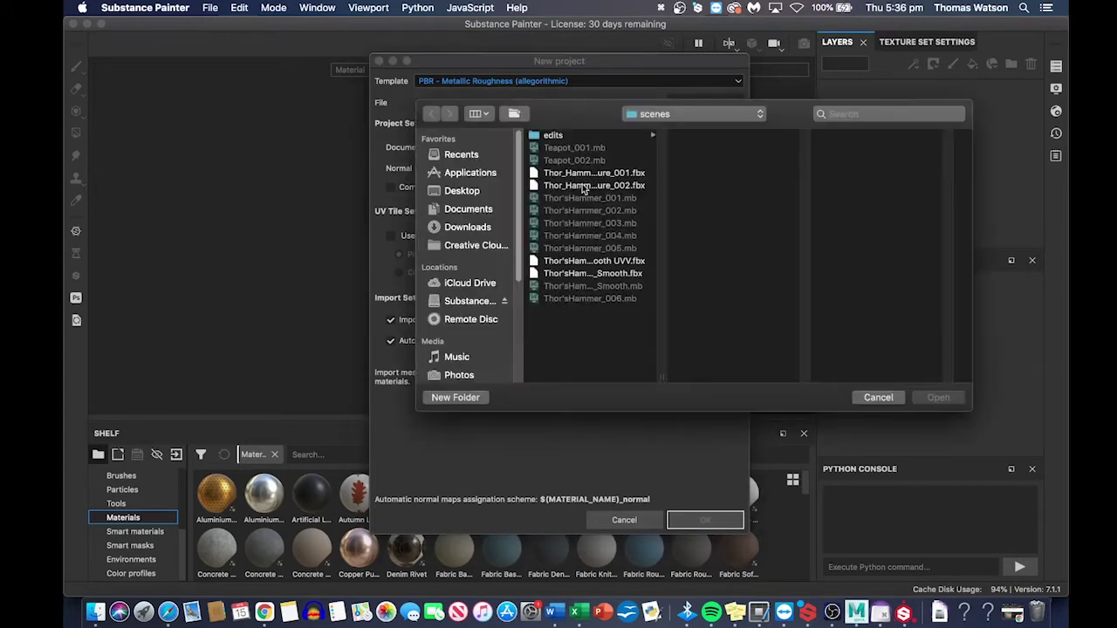
pyautogui.click(604, 186)
pyautogui.click(932, 398)
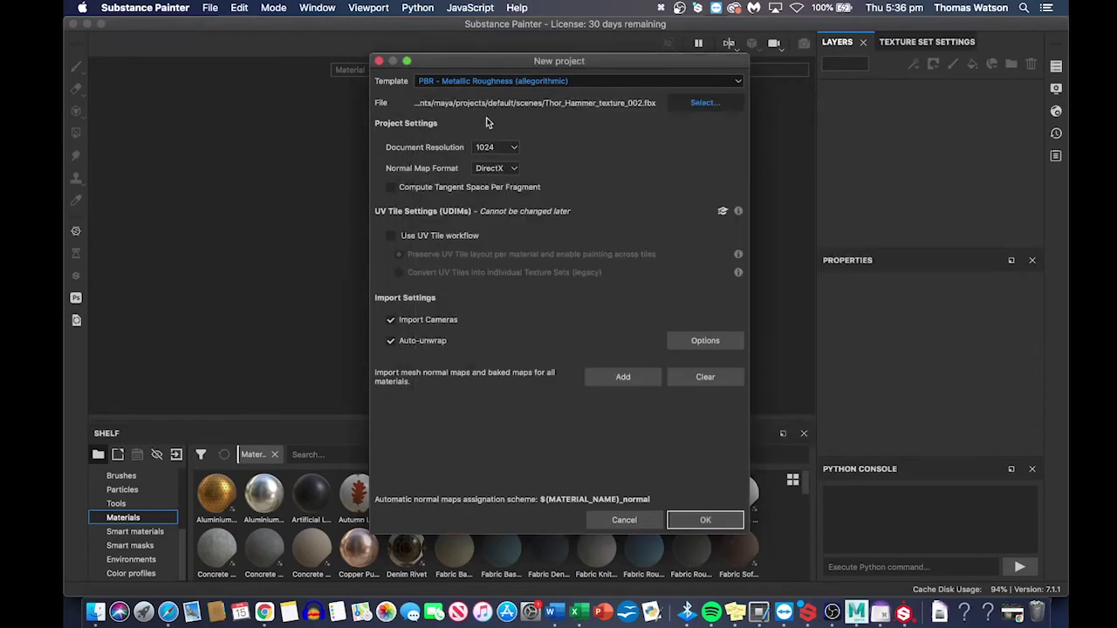
pyautogui.click(499, 147)
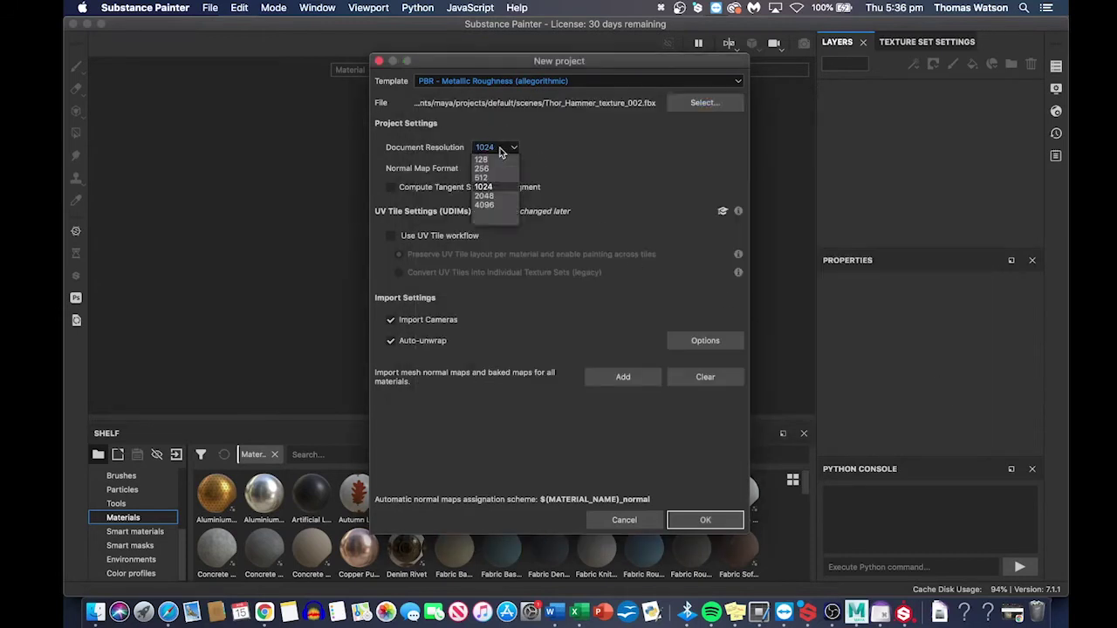
pyautogui.click(485, 196)
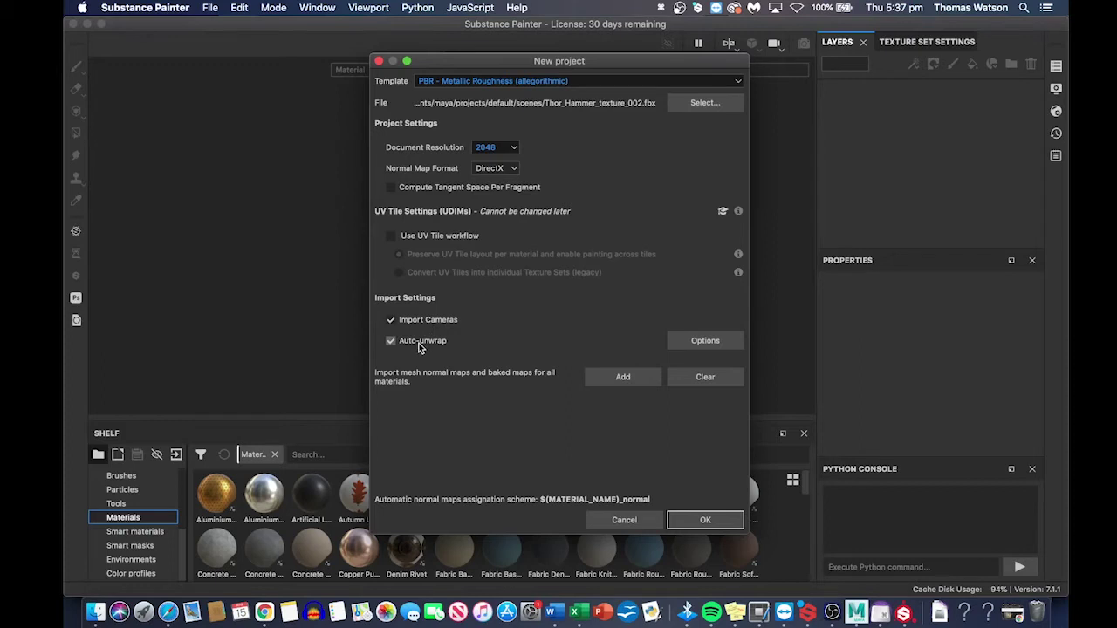
# - Set the auto-unwrap seams, UV islands and packing to Generate only missing data, and create the project
pyautogui.click(689, 348)
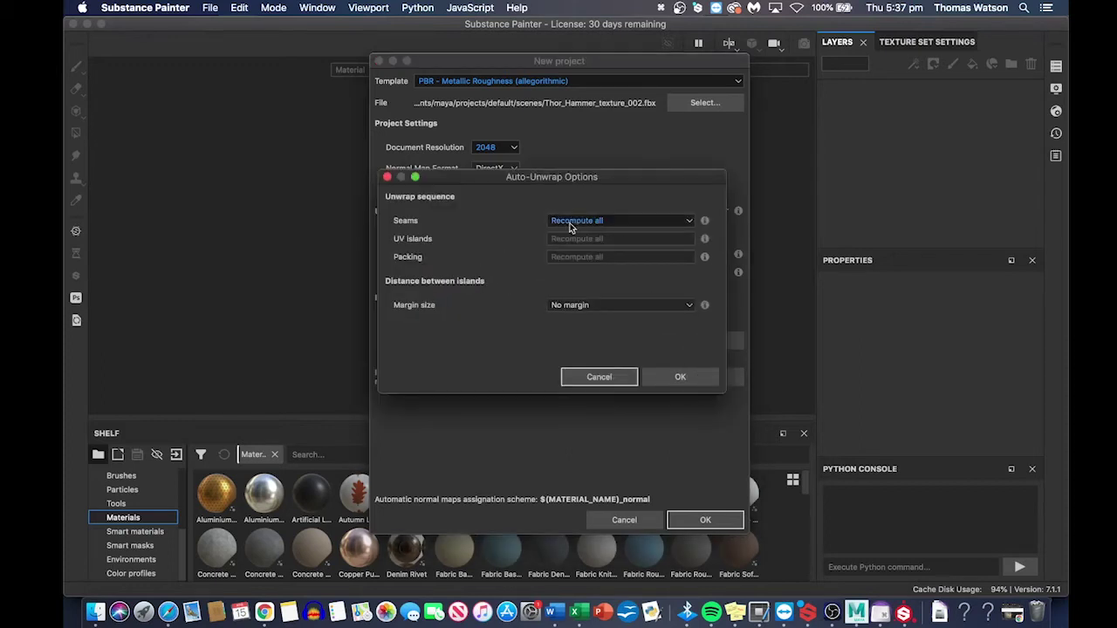
pyautogui.click(653, 224)
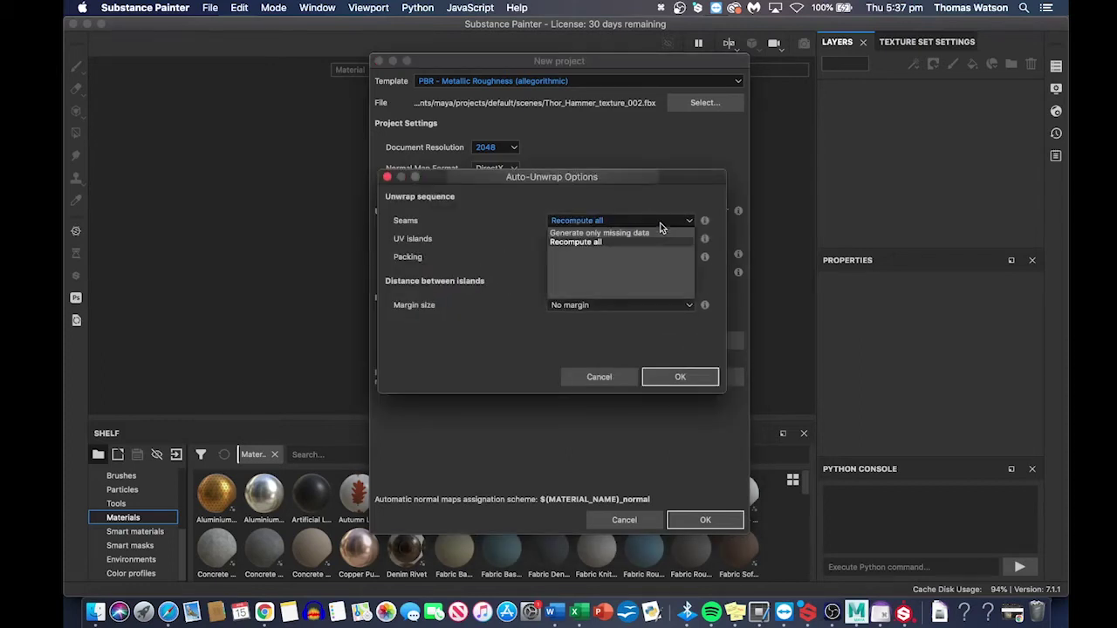
pyautogui.click(651, 234)
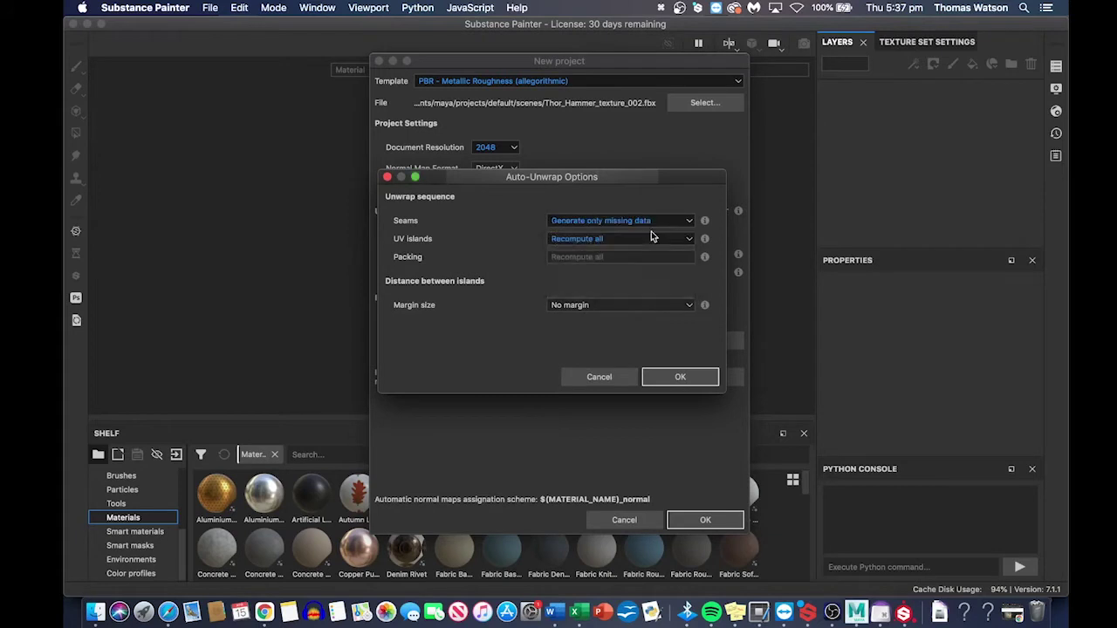
pyautogui.click(628, 241)
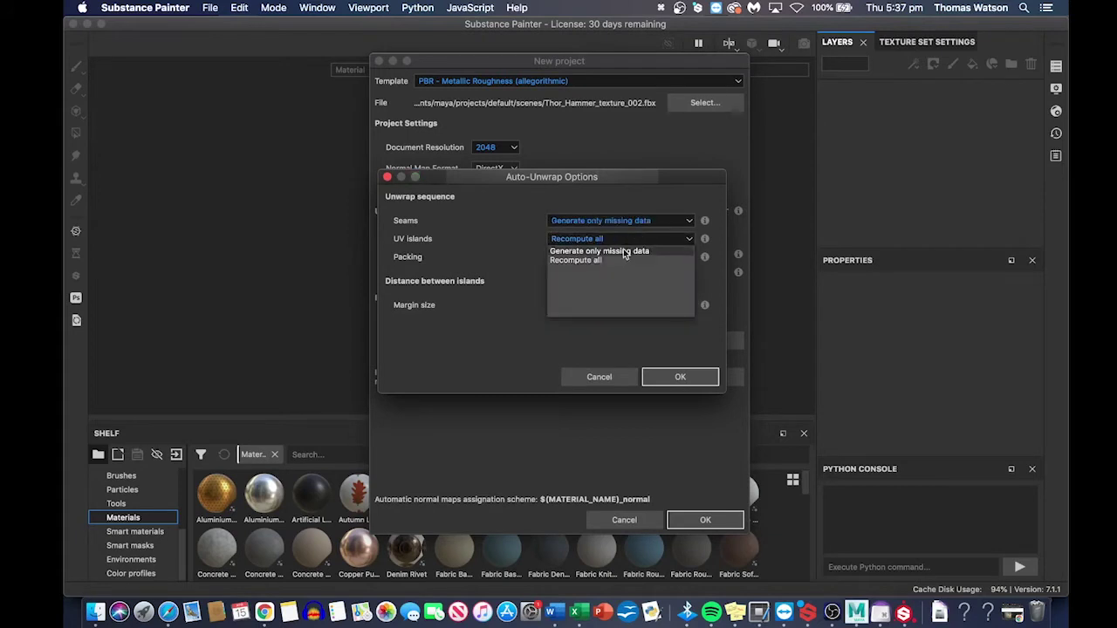
pyautogui.click(627, 251)
pyautogui.click(626, 258)
pyautogui.click(619, 269)
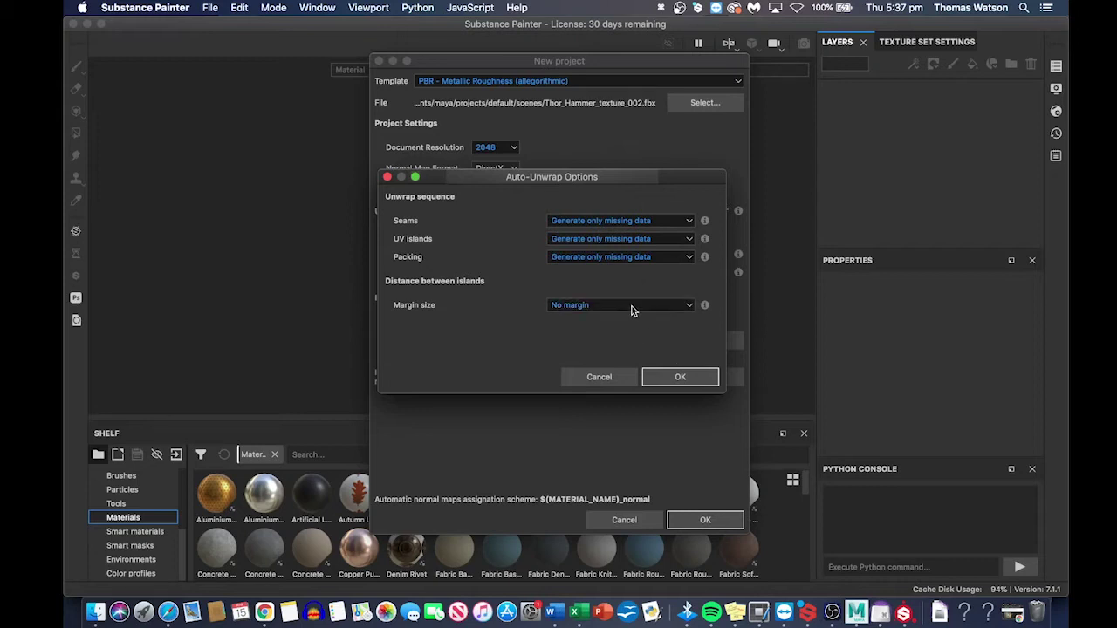
pyautogui.click(679, 377)
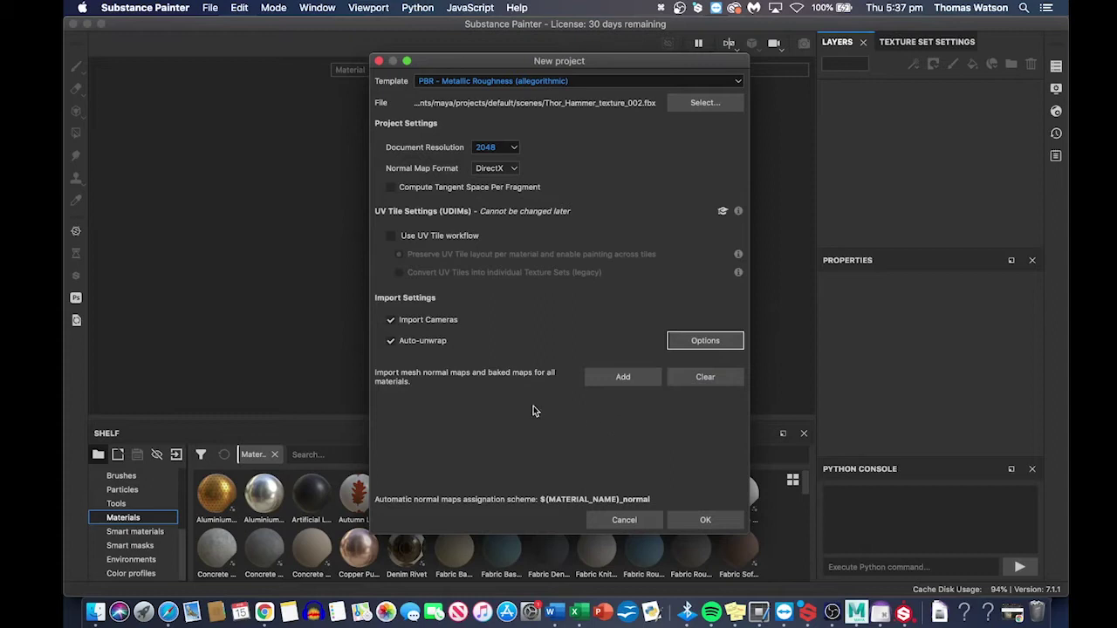
pyautogui.click(687, 522)
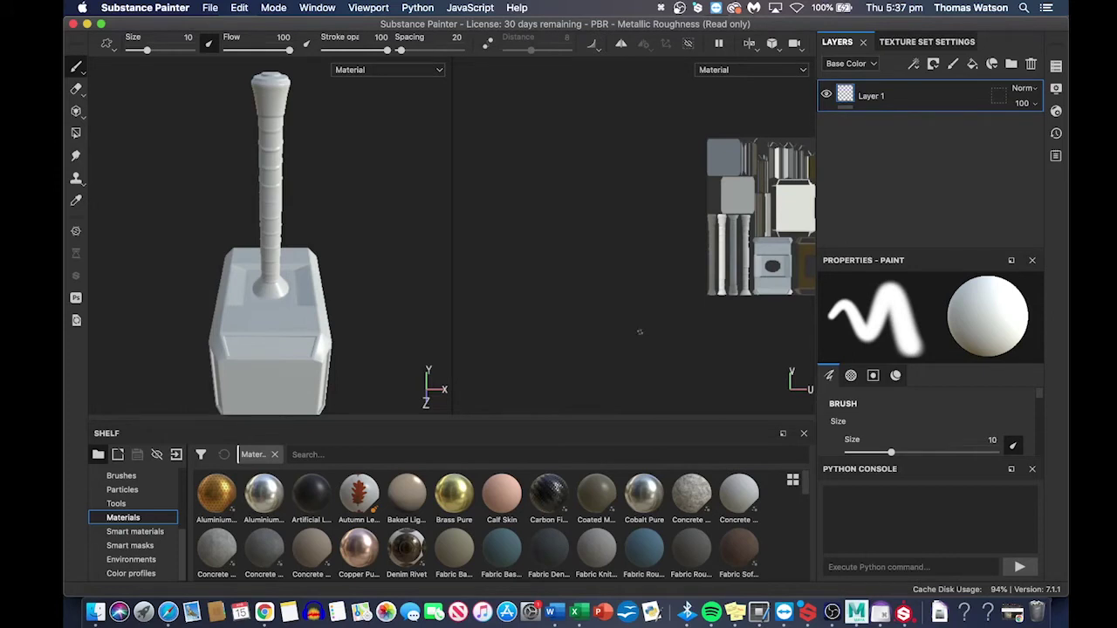
# - Examine the imported hammer from several angles in 3D together with its unwrapped layout in the UV view
pyautogui.moveTo(639, 331); pyautogui.dragTo(476, 334, button='middle')
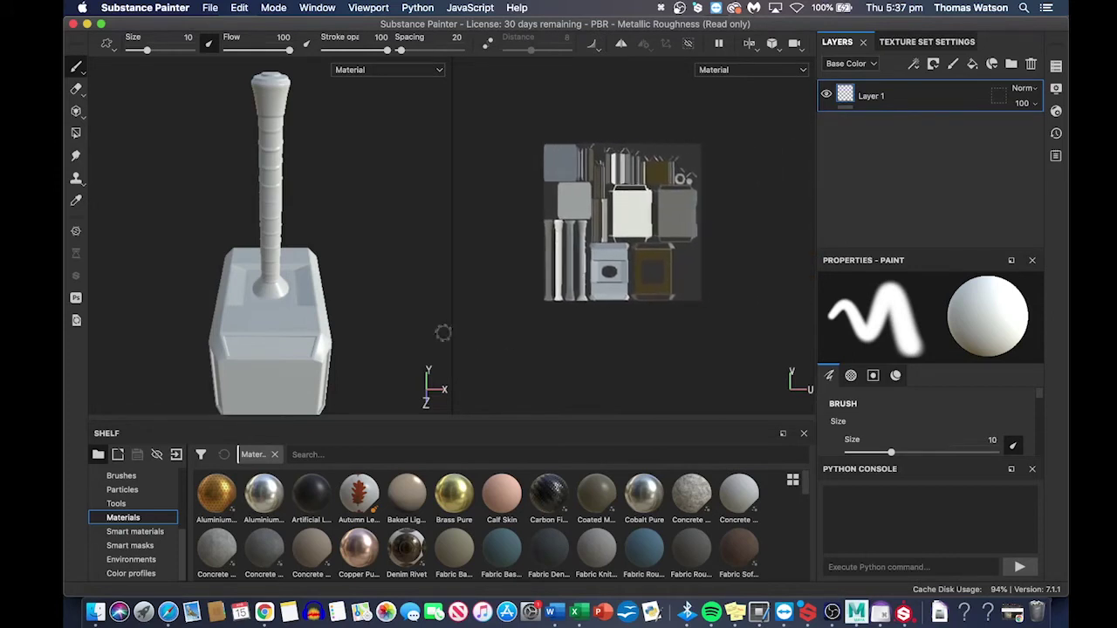
pyautogui.scroll(3, 358, 329)
pyautogui.scroll(-5, 374, 322)
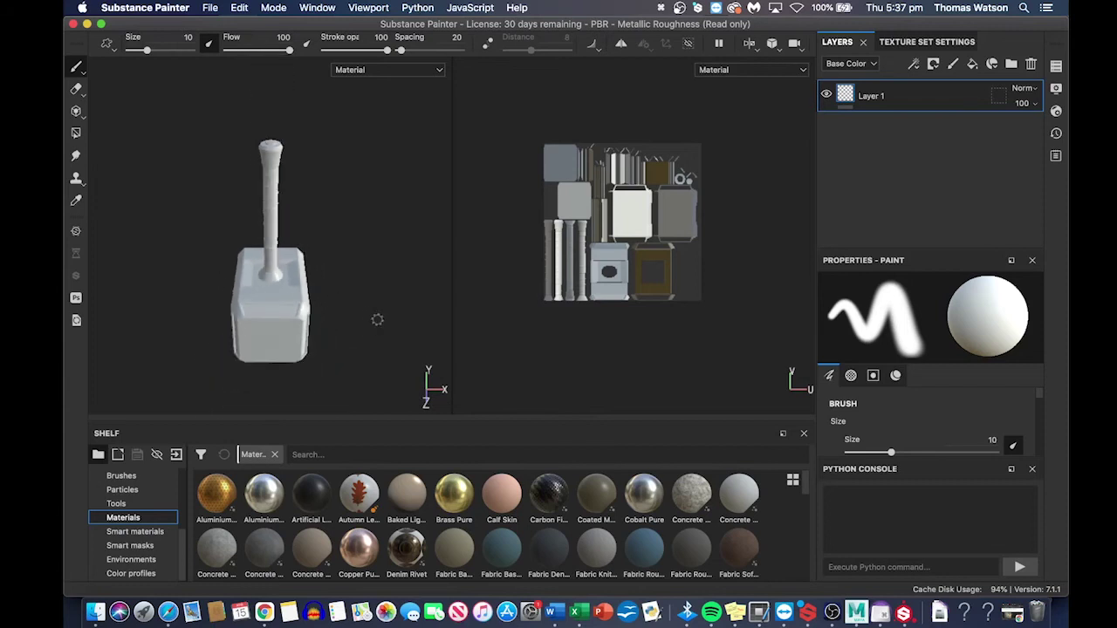
pyautogui.scroll(3, 376, 320)
pyautogui.keyDown('alt'); pyautogui.moveTo(355, 320); pyautogui.dragTo(412, 292, button='middle'); pyautogui.keyUp('alt')
pyautogui.keyDown('alt'); pyautogui.moveTo(412, 292); pyautogui.dragTo(361, 291); pyautogui.keyUp('alt')
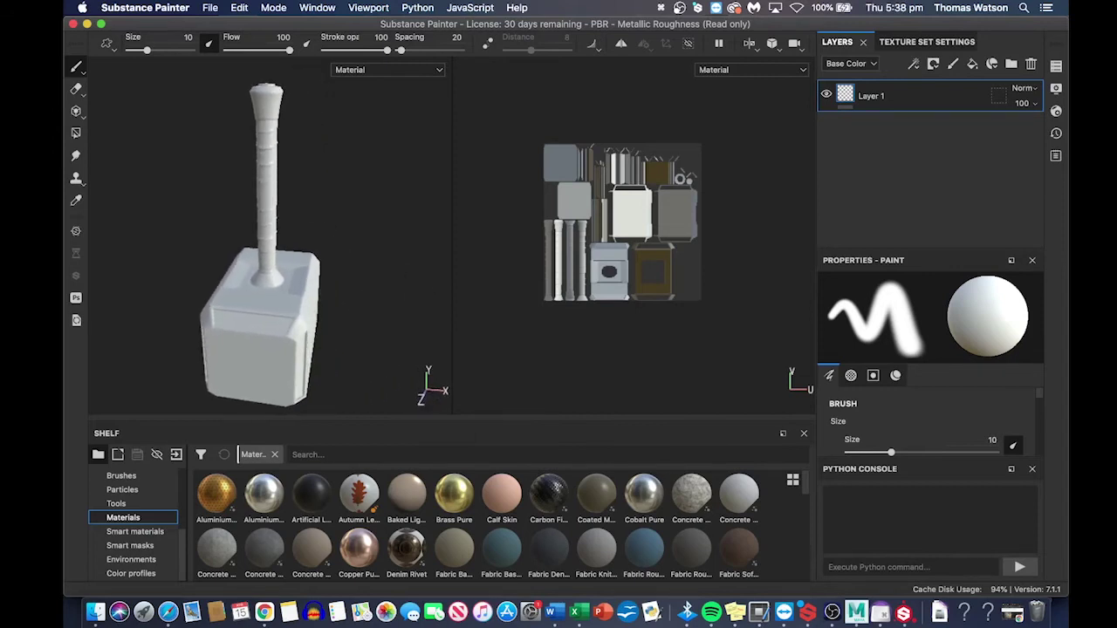
pyautogui.scroll(4, 646, 293)
pyautogui.moveTo(646, 293); pyautogui.dragTo(643, 373, button='middle')
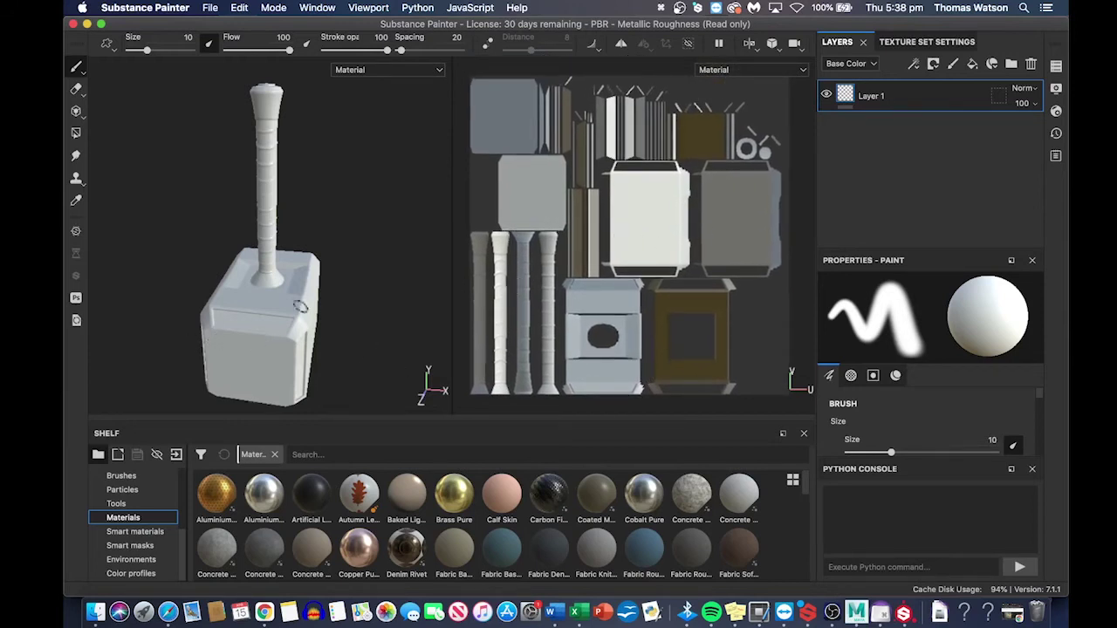
pyautogui.keyDown('alt'); pyautogui.moveTo(287, 310); pyautogui.dragTo(336, 306); pyautogui.keyUp('alt')
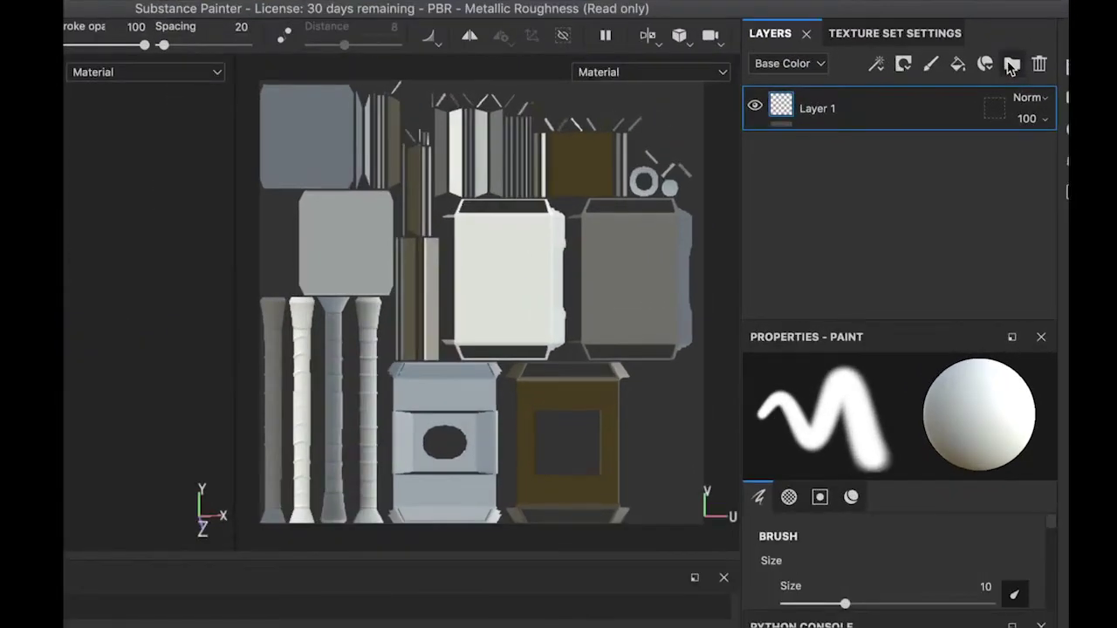
# - Add a folder to the layer stack and rename it Hammer Head
pyautogui.click(1010, 64)
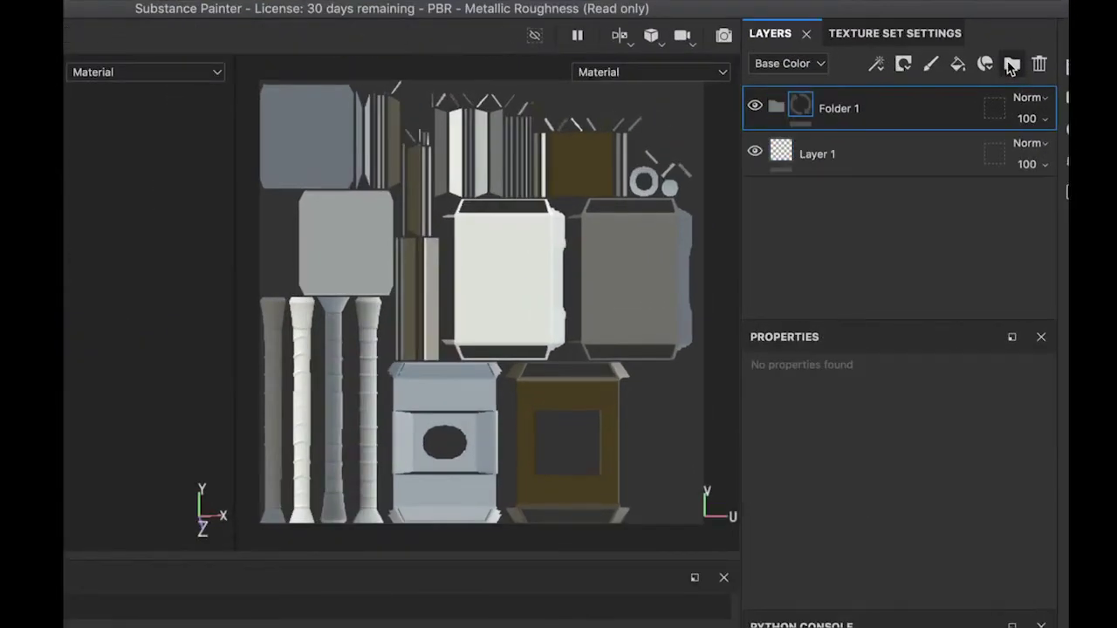
pyautogui.doubleClick(828, 111)
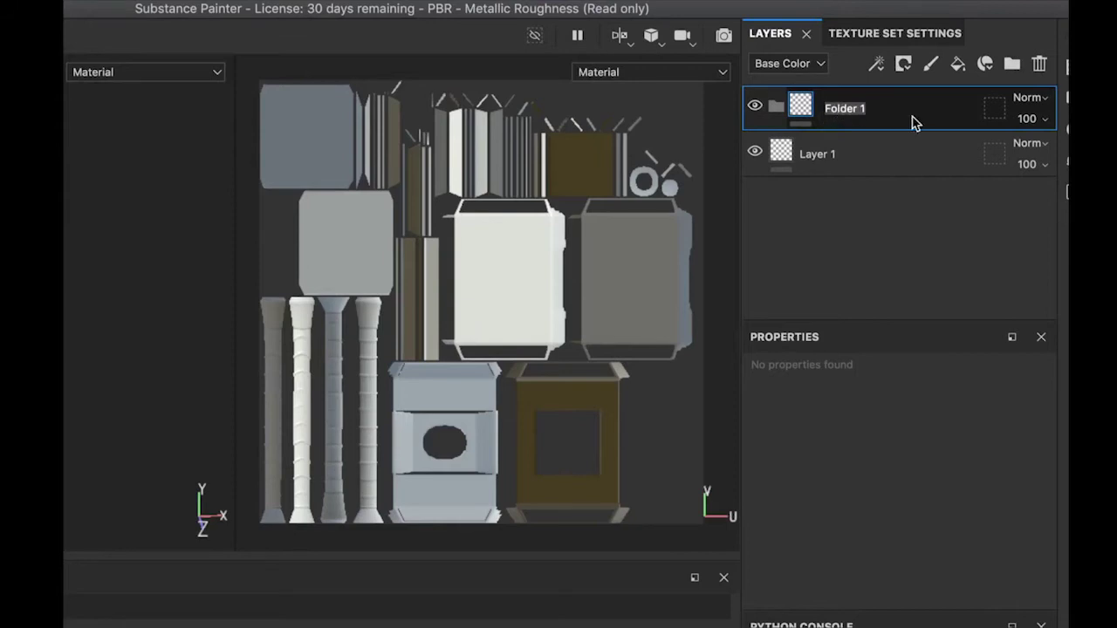
pyautogui.write('Hammer')
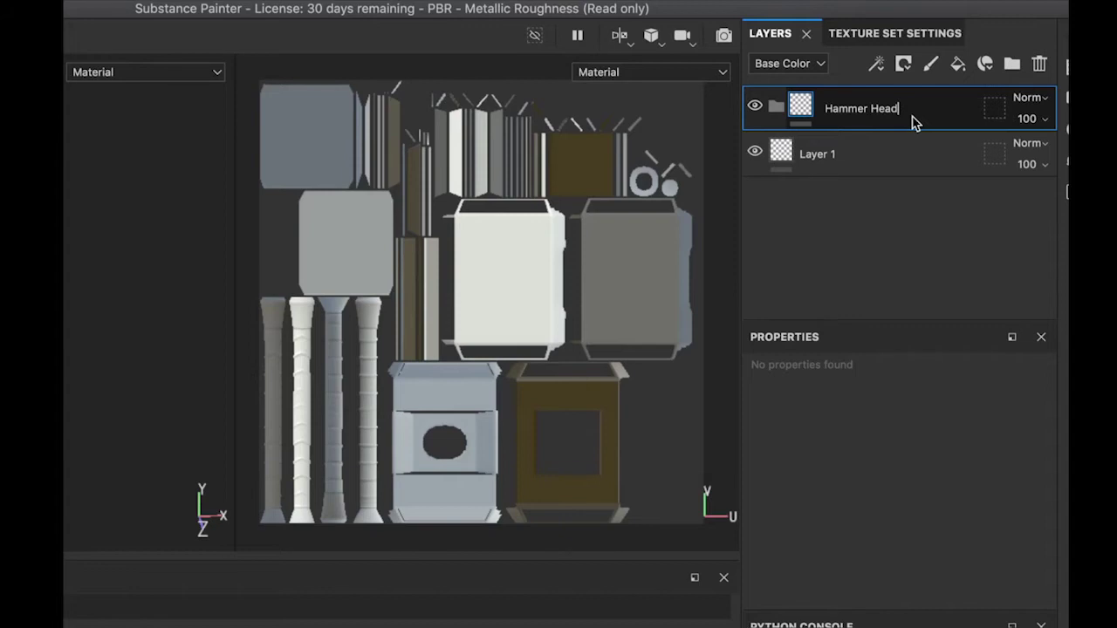
pyautogui.write(' Head')
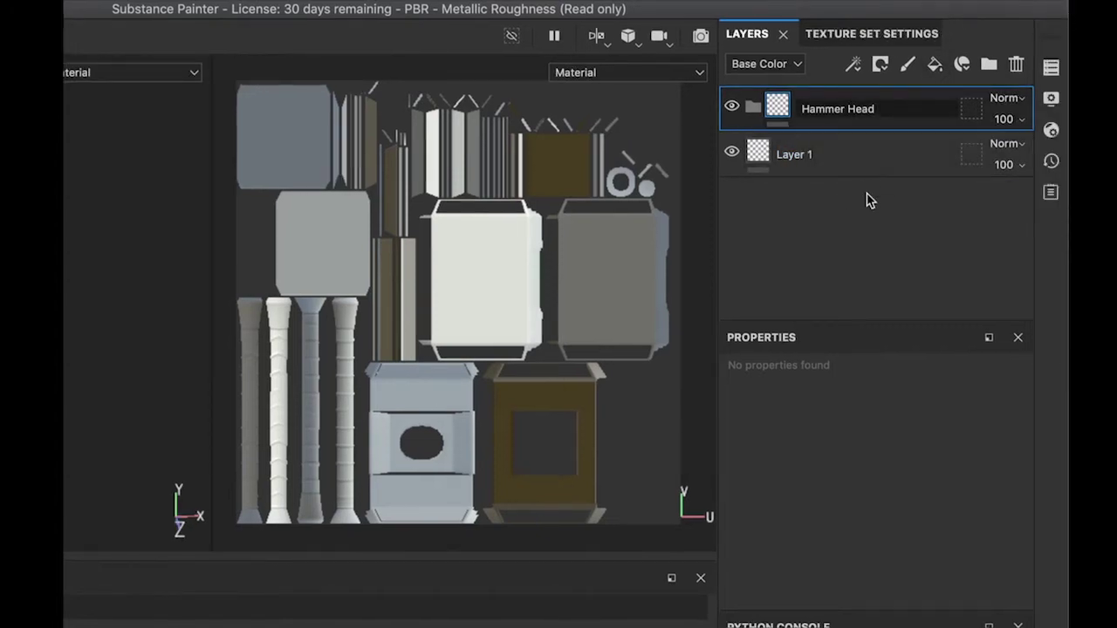
pyautogui.press('Return')
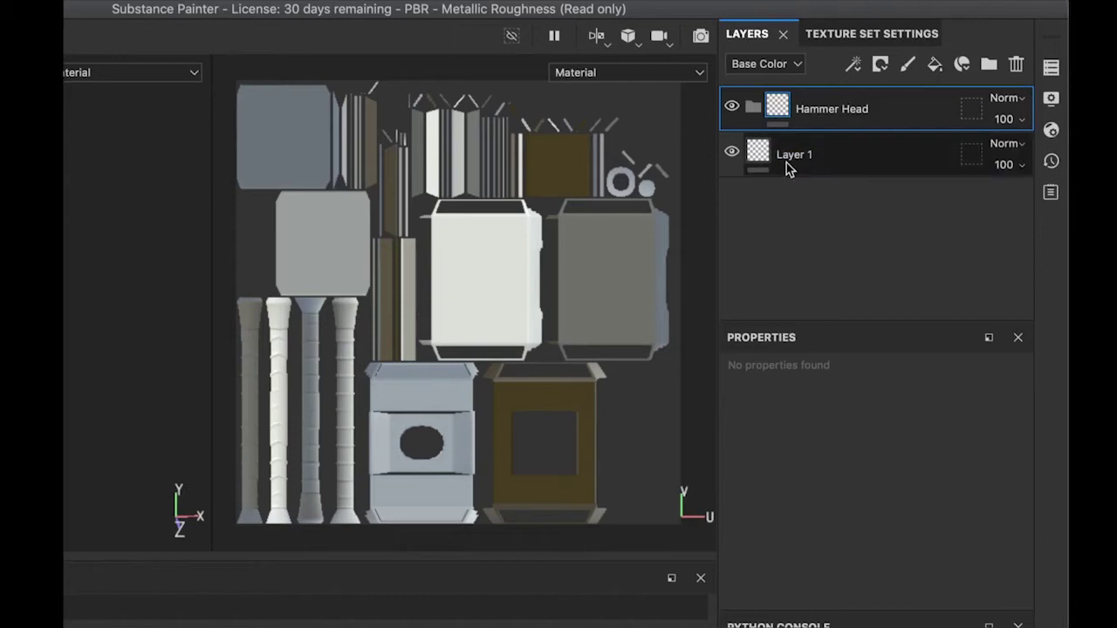
# - Delete the default Layer 1 from the layer stack
pyautogui.click(833, 163)
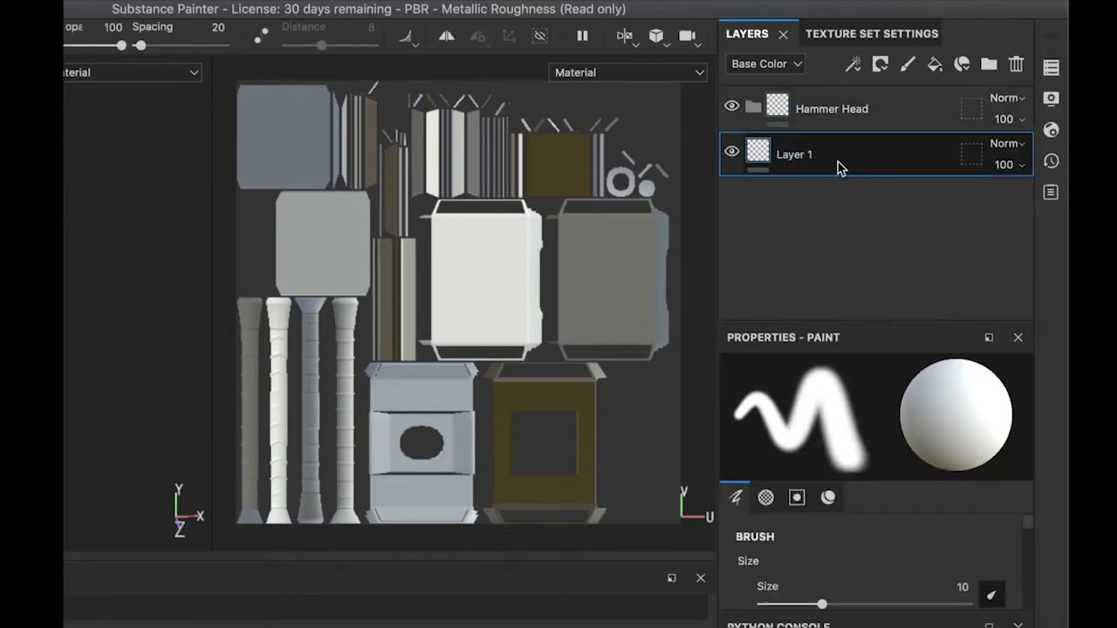
pyautogui.press('Delete')
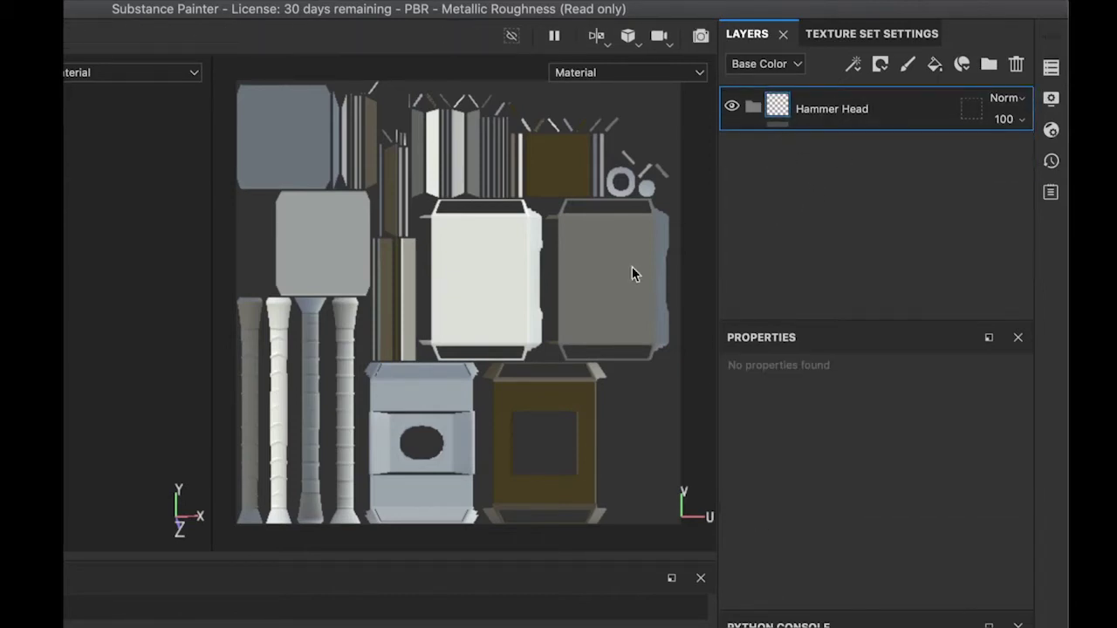
pyautogui.scroll(-2, 594, 293)
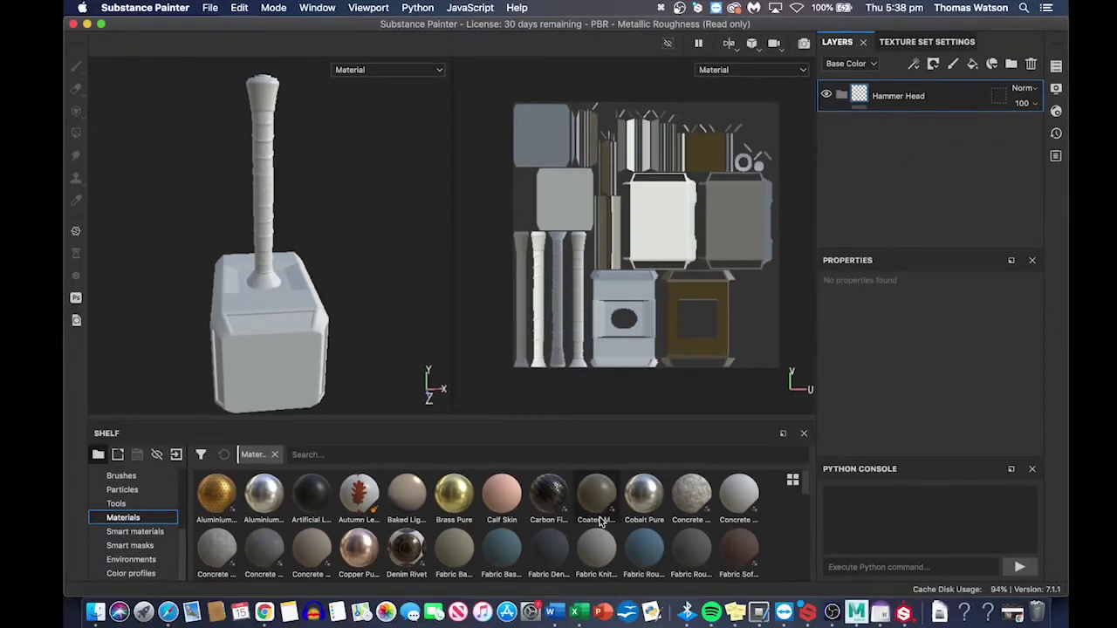
# - Enlarge the shelf and look through its materials, comparing the metals as candidates for the hammer head
pyautogui.scroll(-3, 590, 498)
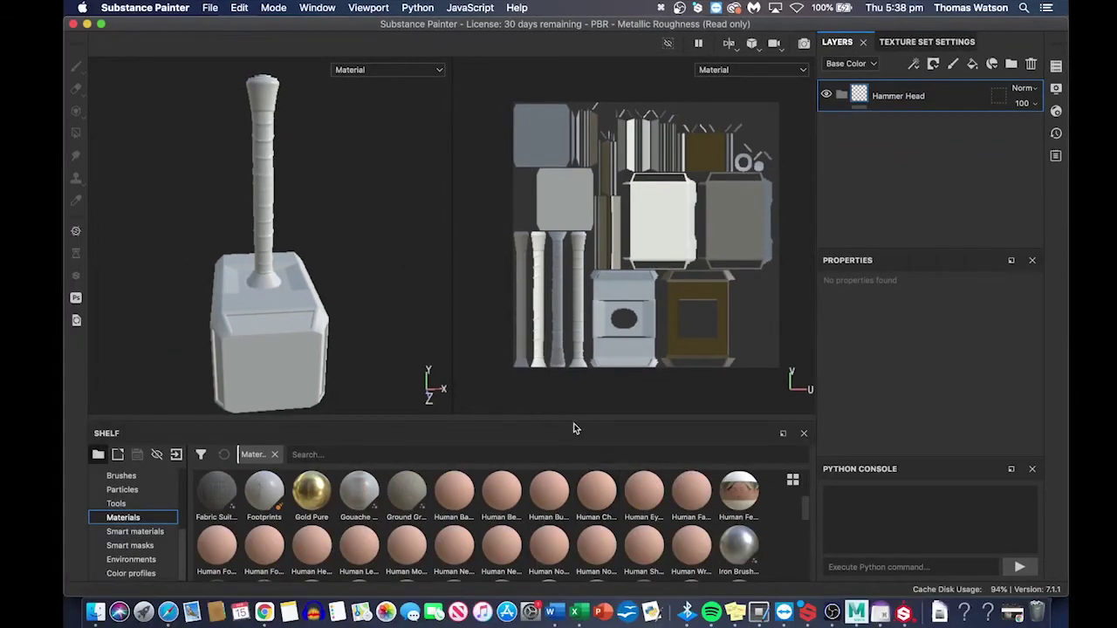
pyautogui.moveTo(572, 421); pyautogui.dragTo(574, 248)
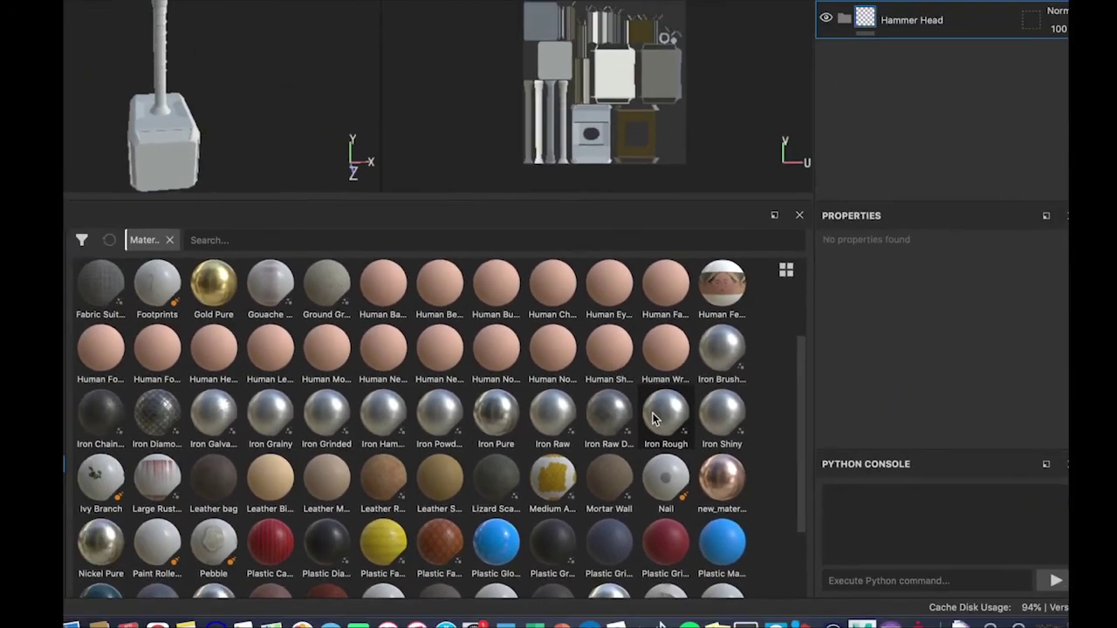
pyautogui.moveTo(663, 417)
pyautogui.scroll(-2, 479, 441)
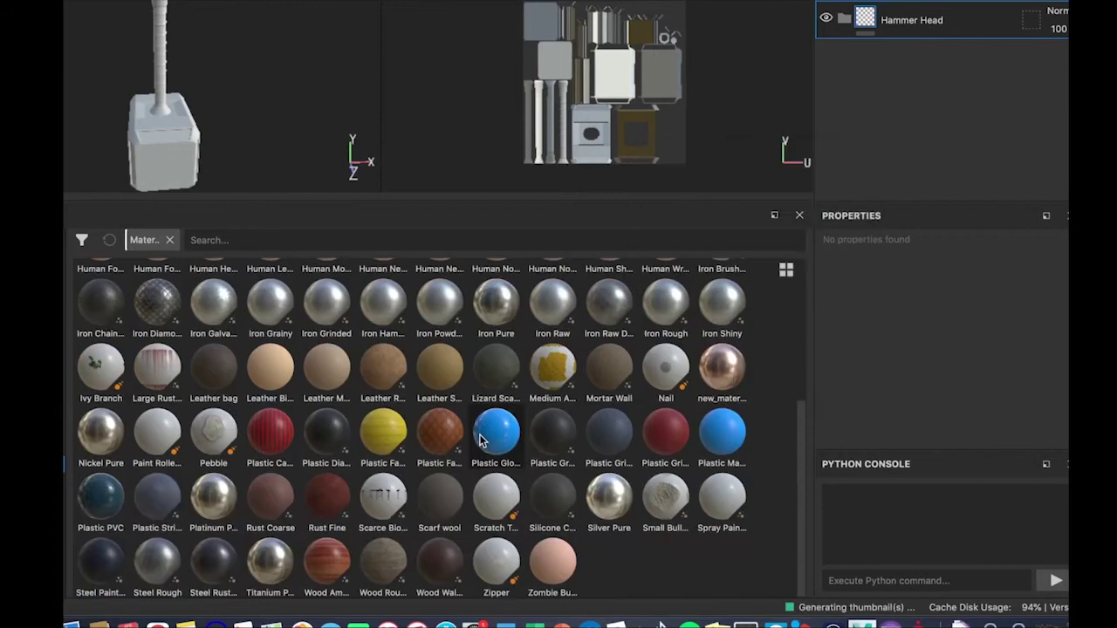
pyautogui.scroll(-6, 480, 436)
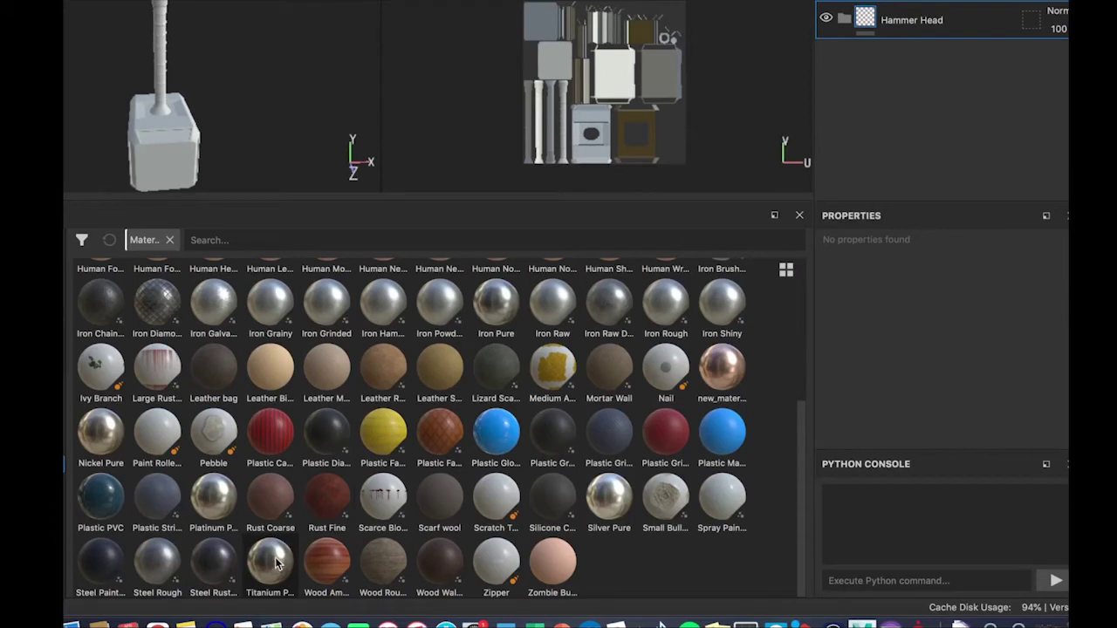
pyautogui.moveTo(275, 563)
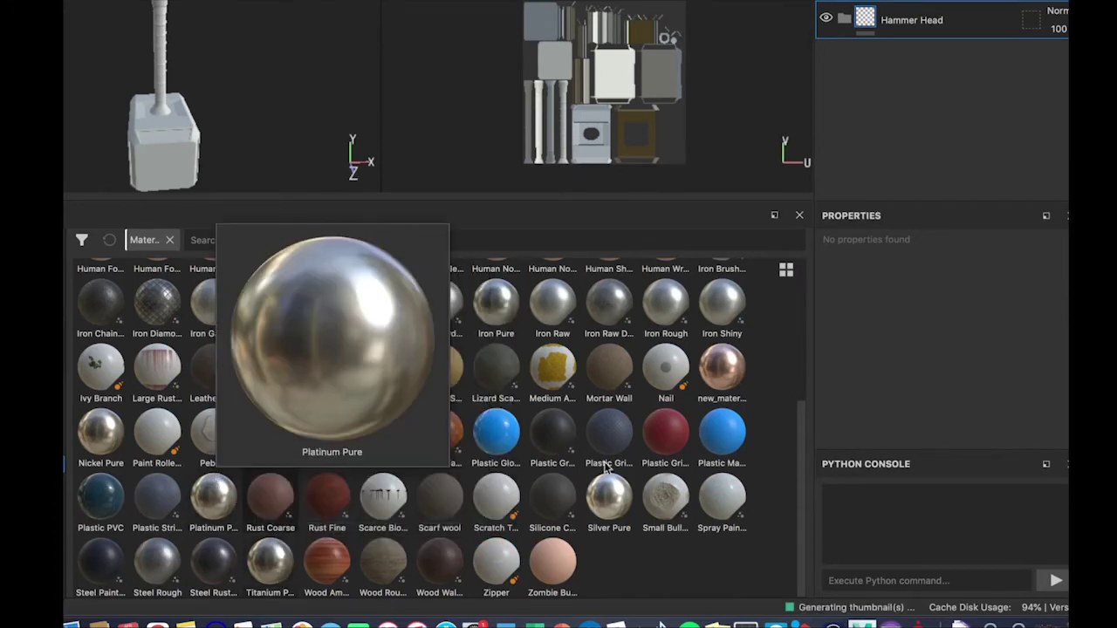
pyautogui.scroll(5, 604, 458)
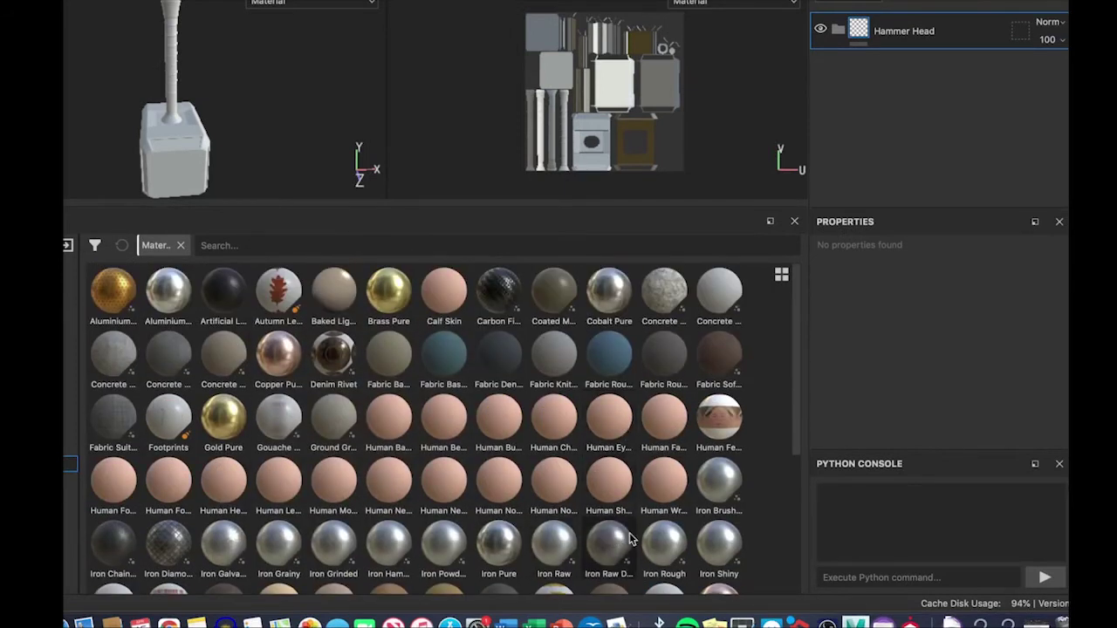
# - Try the Iron Pure material on the whole hammer mesh, examine it in 3D, and undo its application
pyautogui.moveTo(510, 542); pyautogui.dragTo(209, 152)
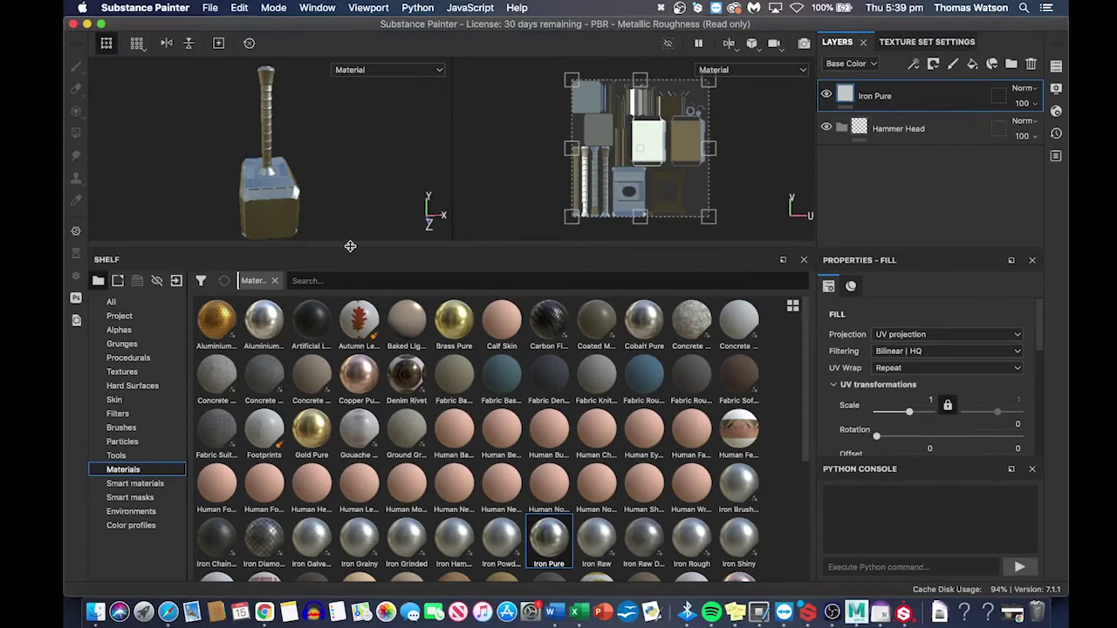
pyautogui.moveTo(350, 246); pyautogui.dragTo(344, 394)
pyautogui.keyDown('alt'); pyautogui.moveTo(186, 323); pyautogui.dragTo(365, 262); pyautogui.keyUp('alt')
pyautogui.press('f')
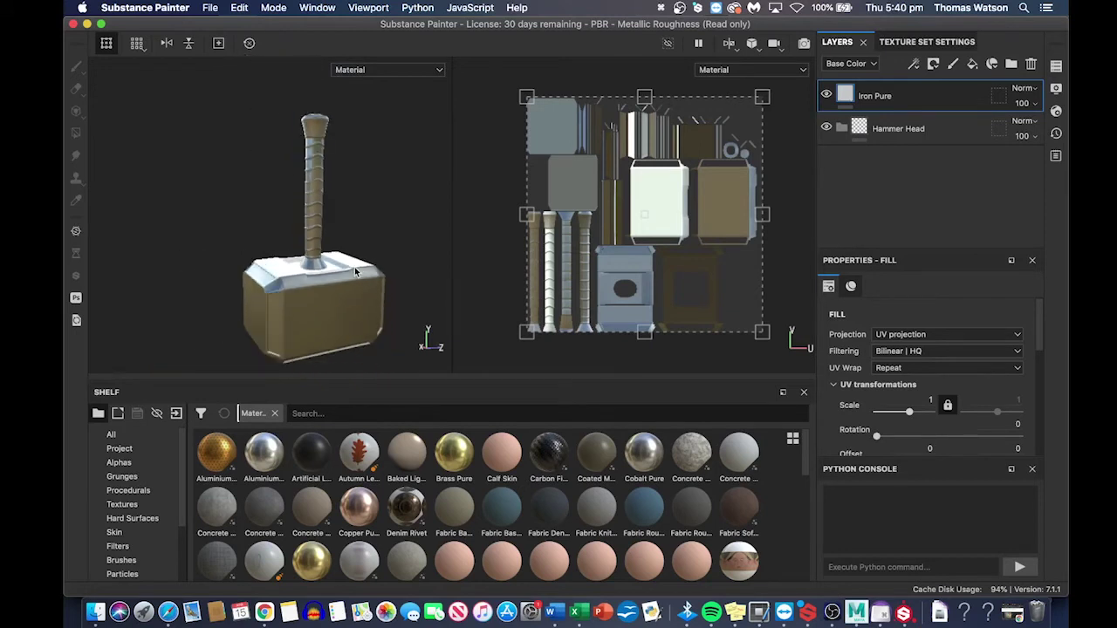
pyautogui.press('super+z')
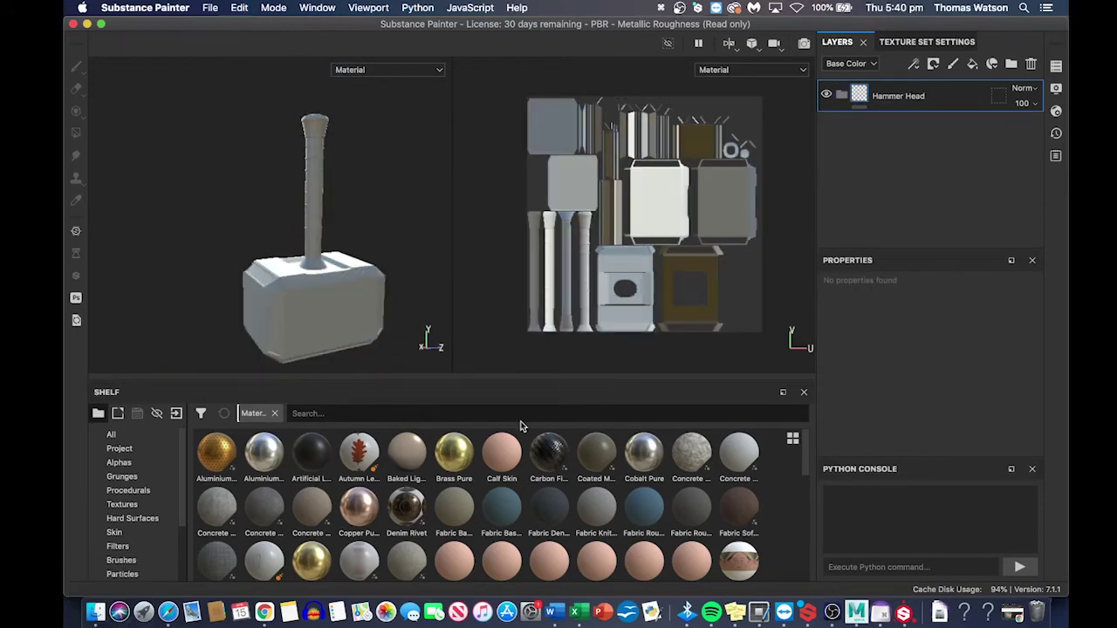
# - Add the Iron Pure material inside the Hammer Head folder and give its layer a black mask
pyautogui.scroll(-10, 522, 491)
pyautogui.scroll(8, 522, 491)
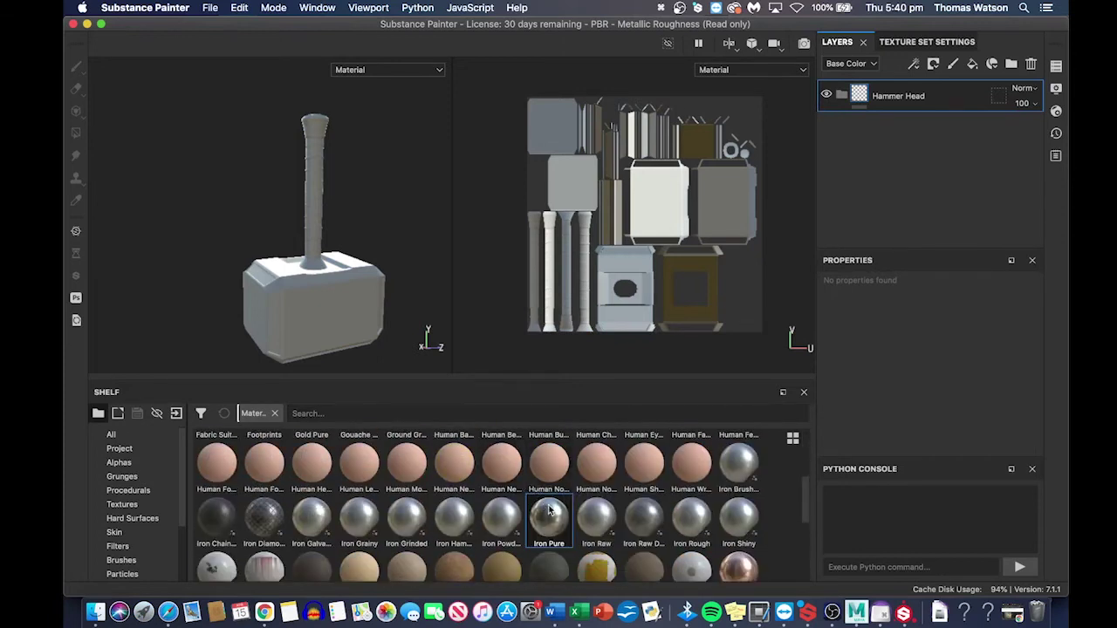
pyautogui.moveTo(549, 521); pyautogui.dragTo(901, 98)
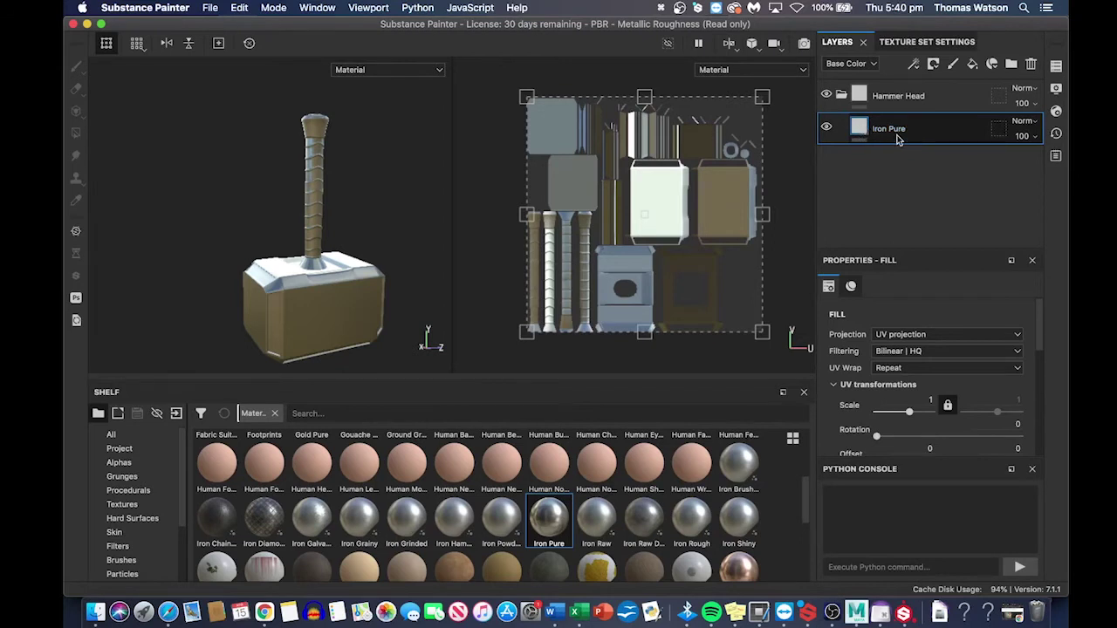
pyautogui.rightClick(923, 136)
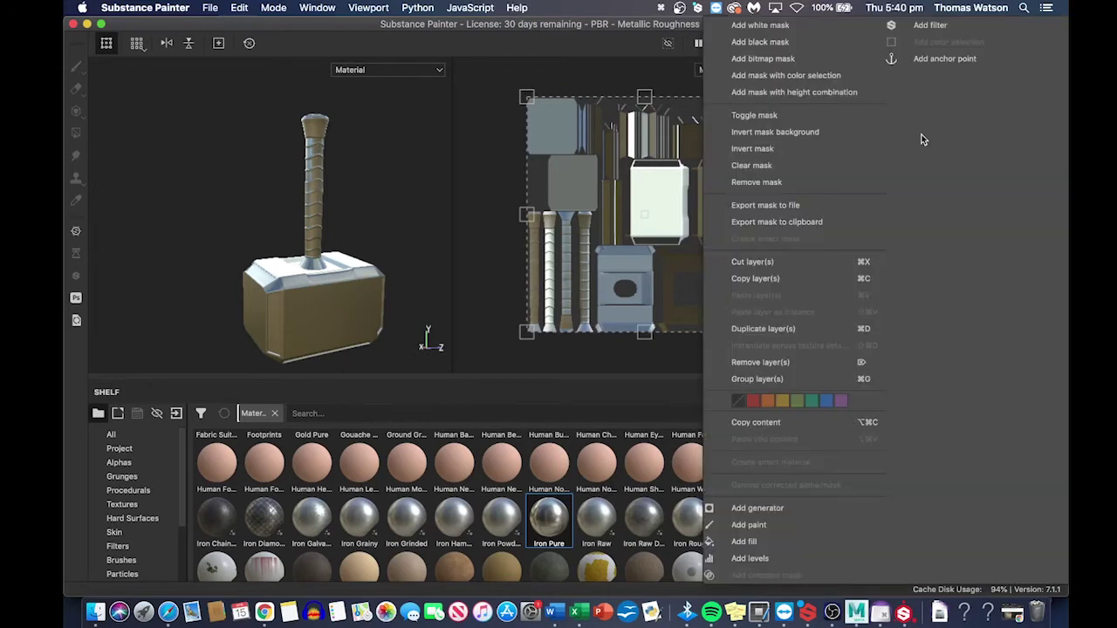
pyautogui.click(788, 44)
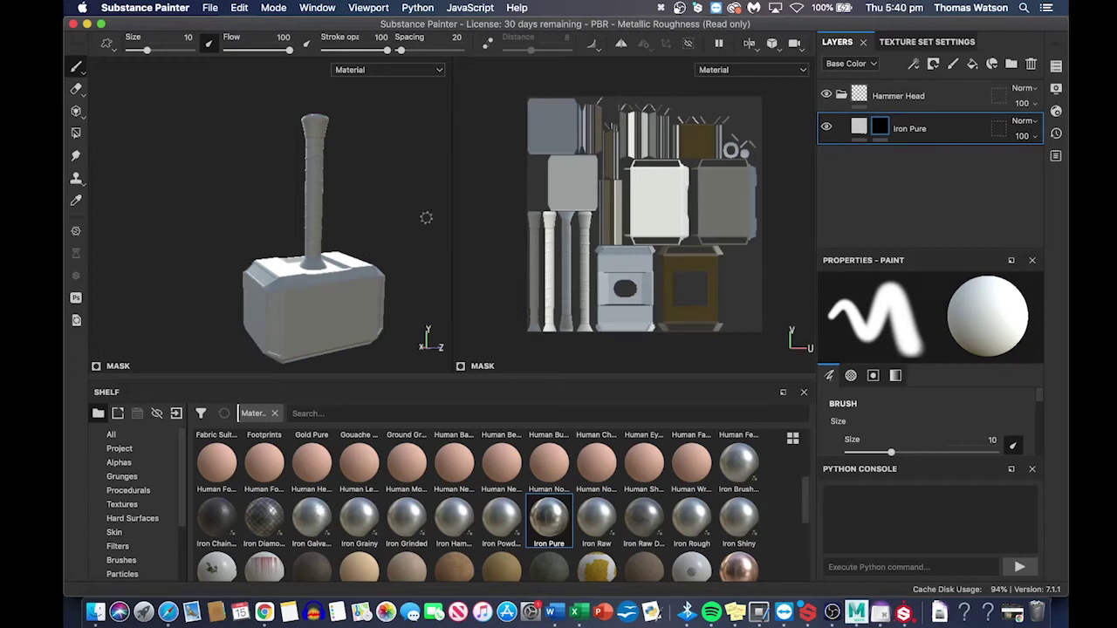
# - Try a brush stroke on the hammer head in the Iron Pure mask and undo it
pyautogui.moveTo(297, 307); pyautogui.dragTo(328, 281)
pyautogui.press('super+z')
pyautogui.scroll(5, 314, 272)
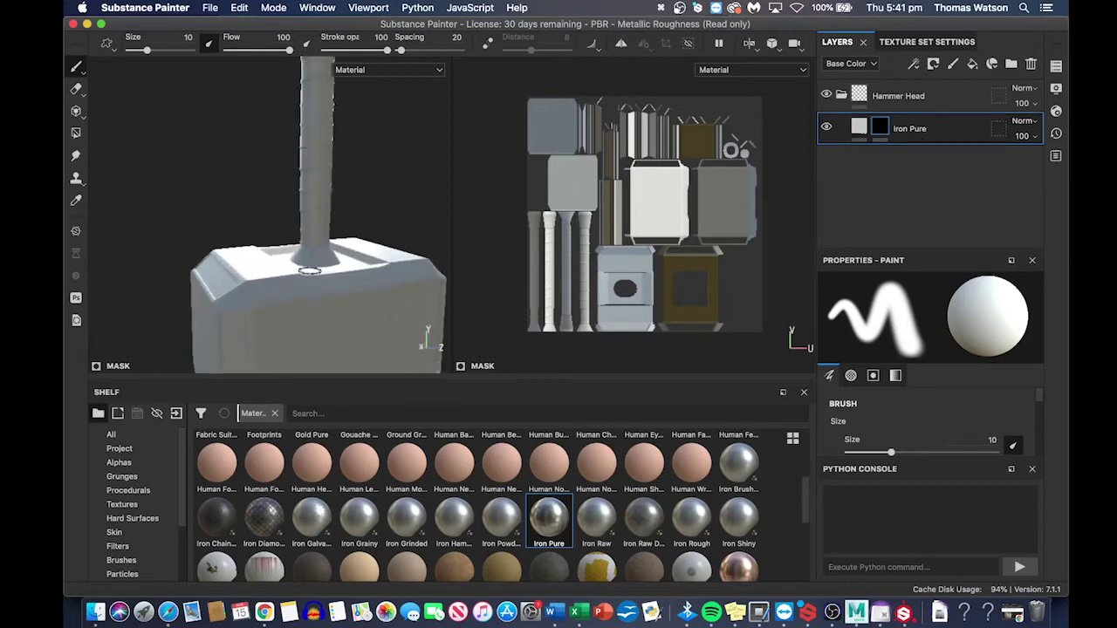
pyautogui.scroll(-3, 310, 270)
pyautogui.keyDown('alt'); pyautogui.moveTo(311, 256); pyautogui.dragTo(302, 260); pyautogui.keyUp('alt')
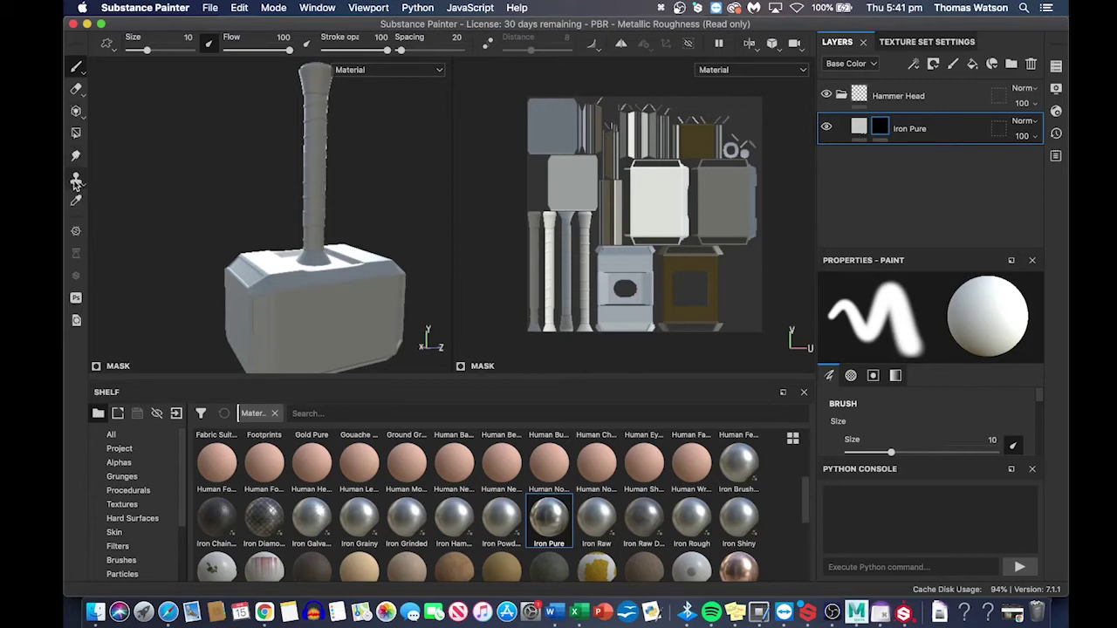
# - Try filling a short strip of polygons on the hammer head's side in the Iron Pure mask, using Polygon Fill with colour 1
pyautogui.click(76, 134)
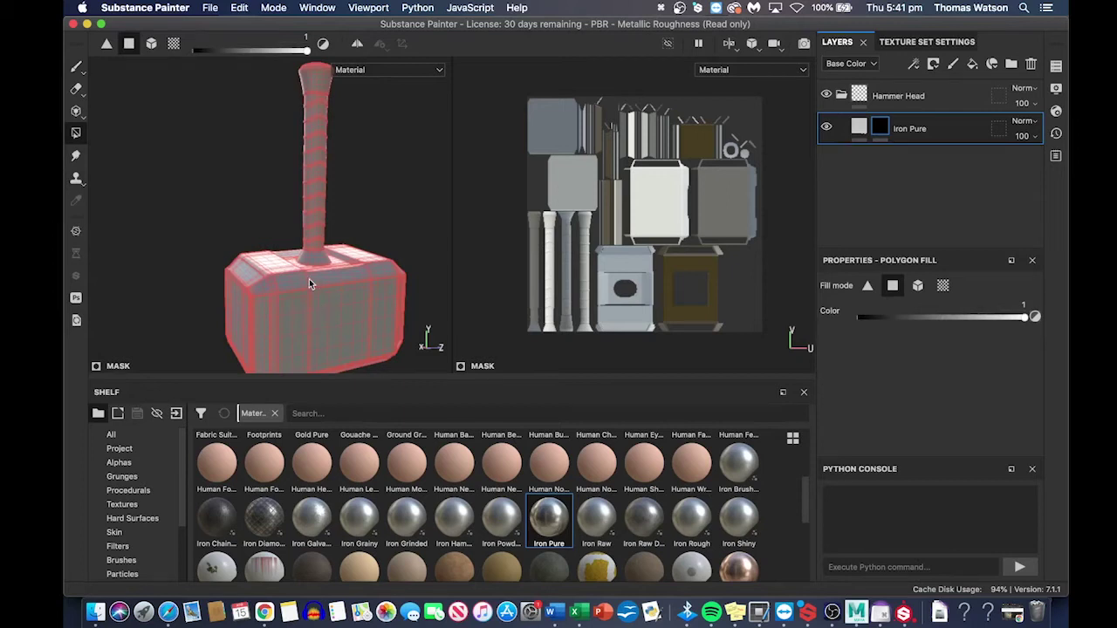
pyautogui.scroll(5, 309, 290)
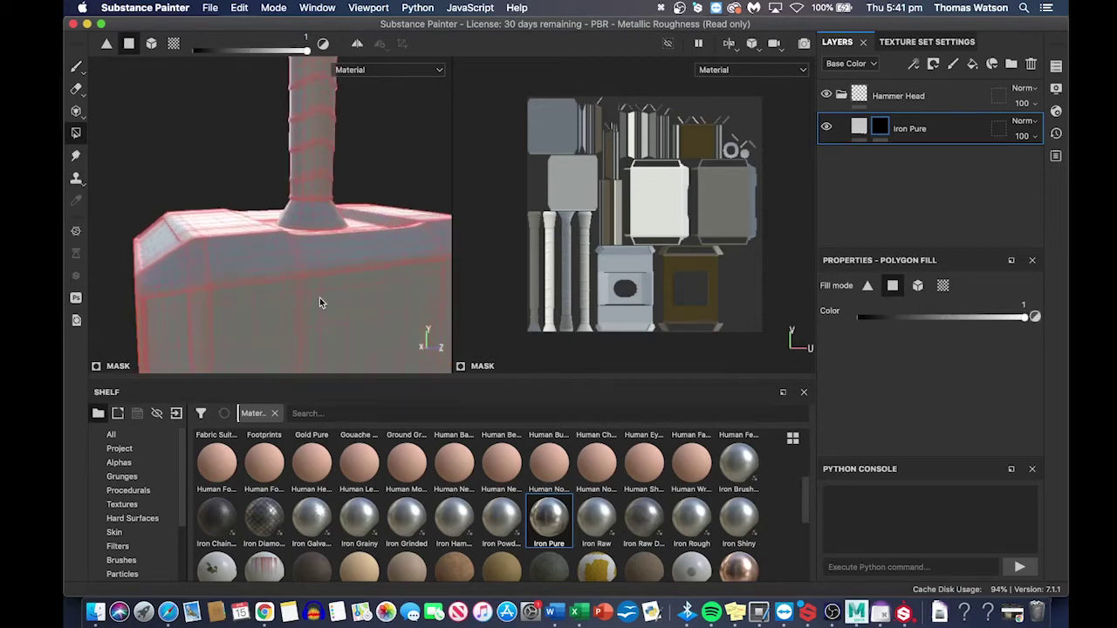
pyautogui.scroll(4, 319, 297)
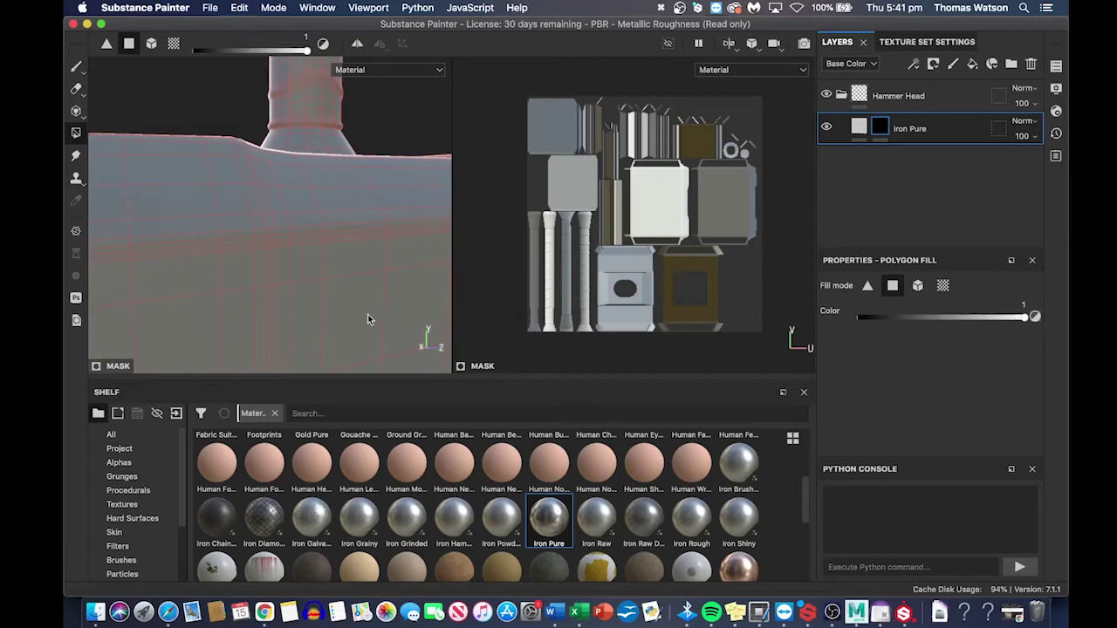
pyautogui.moveTo(360, 320); pyautogui.dragTo(323, 249, button='middle')
pyautogui.rightClick(318, 250)
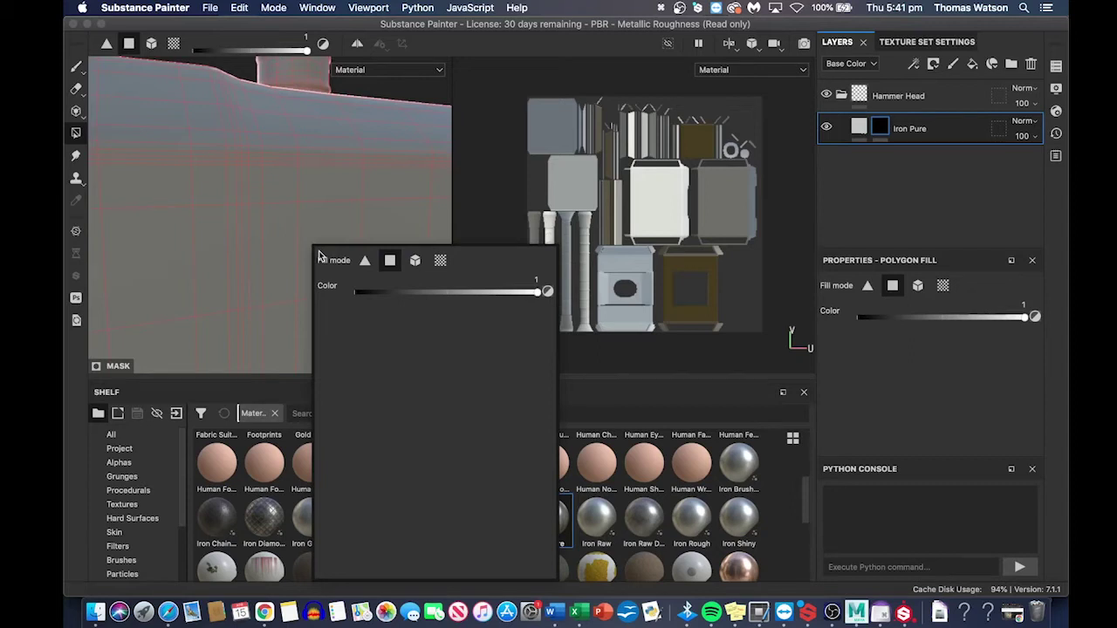
pyautogui.rightClick(321, 231)
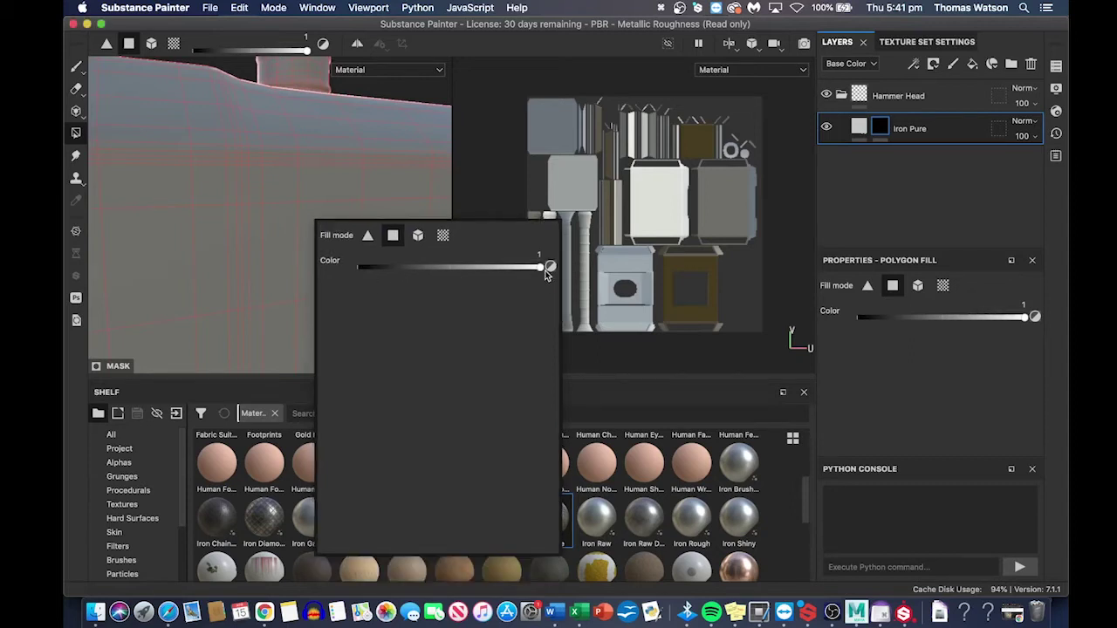
pyautogui.moveTo(545, 270)
pyautogui.mouseDown()
pyautogui.moveTo(353, 270)
pyautogui.moveTo(557, 270)
pyautogui.mouseUp()
pyautogui.moveTo(278, 256); pyautogui.dragTo(387, 261)
pyautogui.scroll(-5, 354, 261)
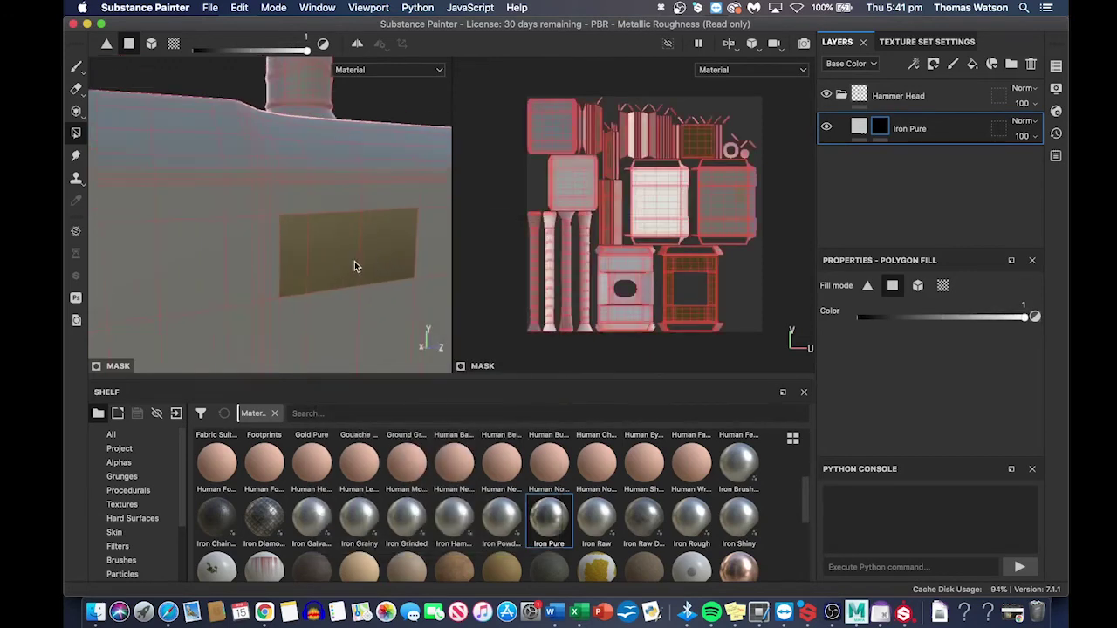
pyautogui.keyDown('alt'); pyautogui.moveTo(376, 280); pyautogui.dragTo(304, 272); pyautogui.keyUp('alt')
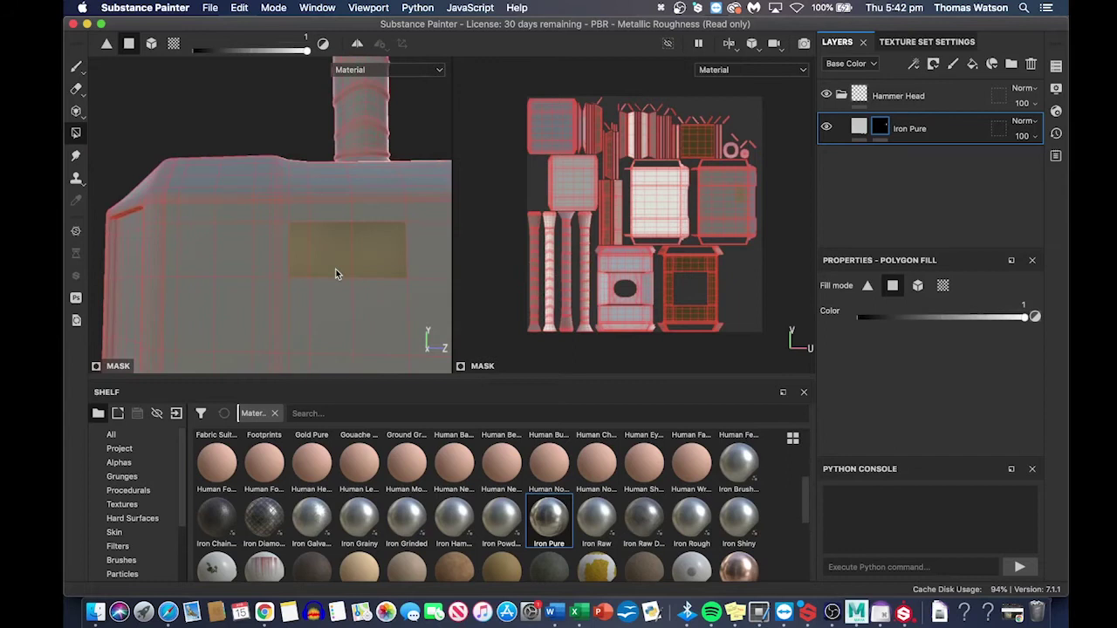
# - Undo the polygon fills on the hammer head's side and set the fill colour to 0
pyautogui.press('super+z')
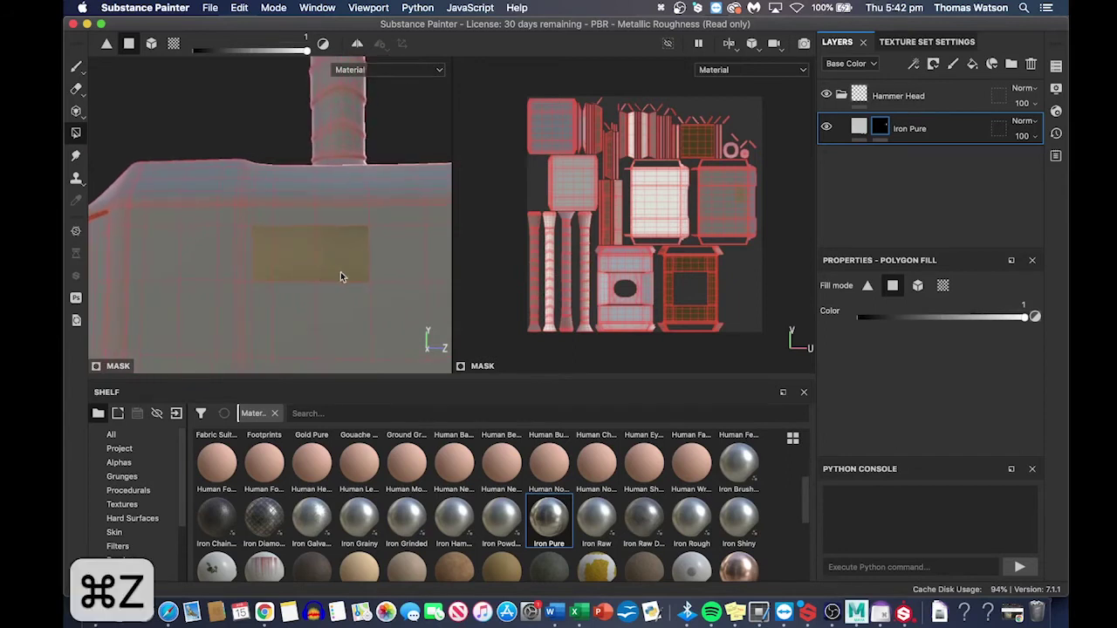
pyautogui.press('super+z')
pyautogui.press('super+z')
pyautogui.rightClick(292, 271)
pyautogui.click(330, 305)
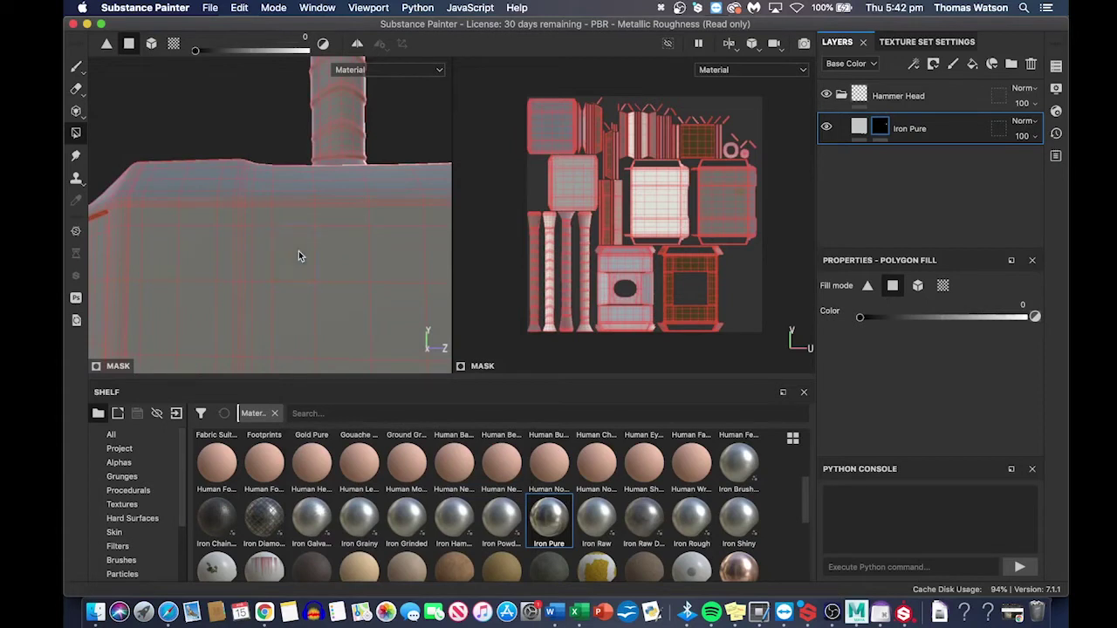
# - Set the Polygon Fill mode to UV chunk fill and compare the hammer head in 3D with its UV islands
pyautogui.rightClick(331, 273)
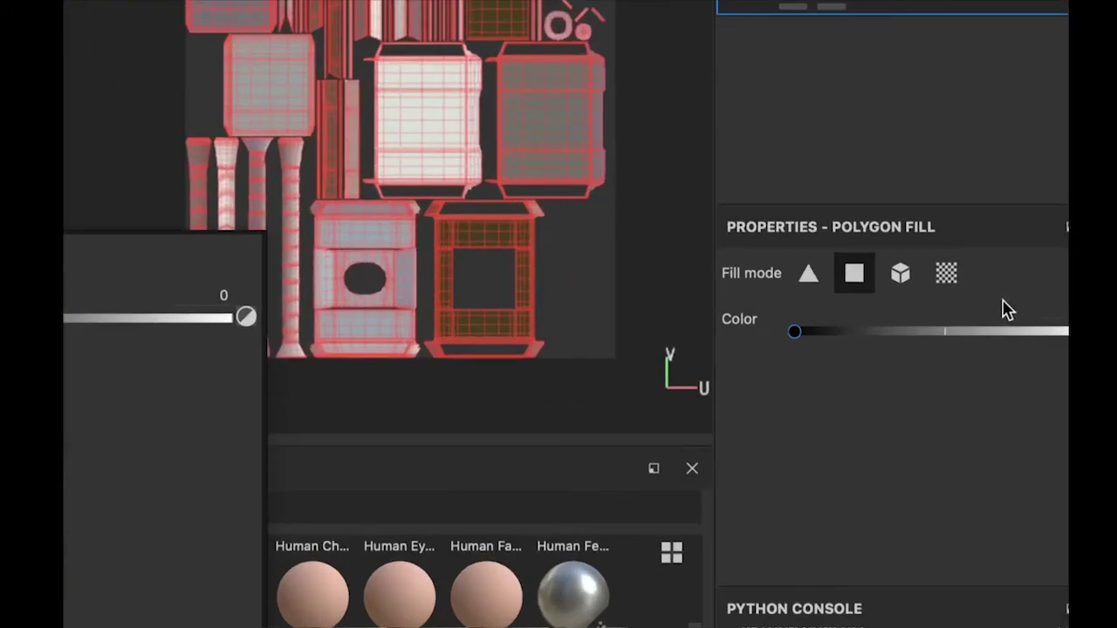
pyautogui.click(938, 283)
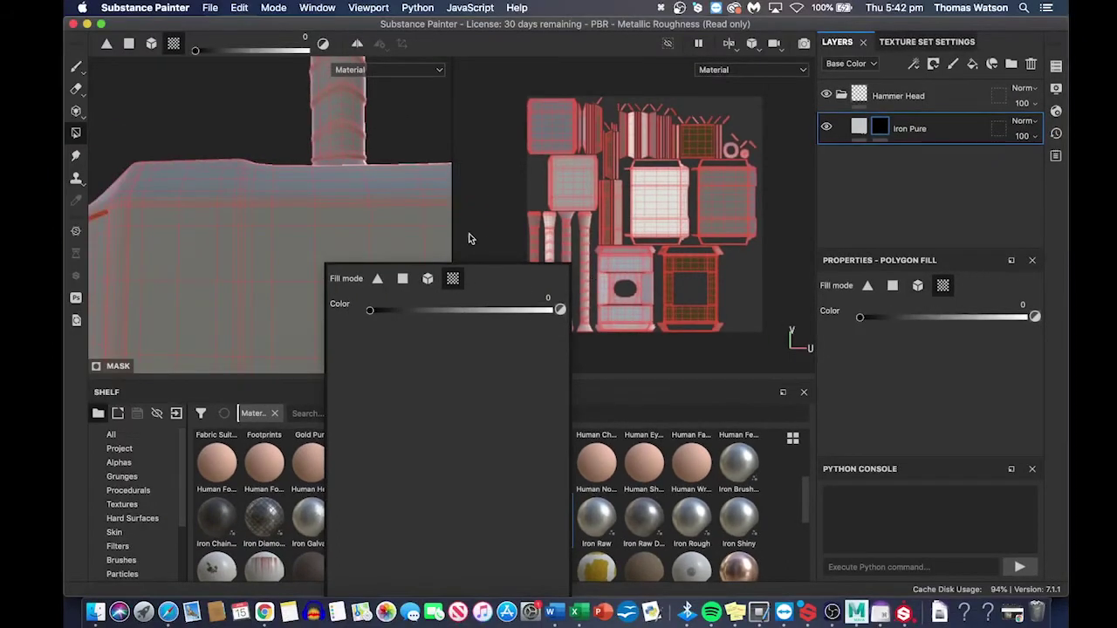
pyautogui.keyDown('alt'); pyautogui.moveTo(421, 243); pyautogui.dragTo(476, 288); pyautogui.keyUp('alt')
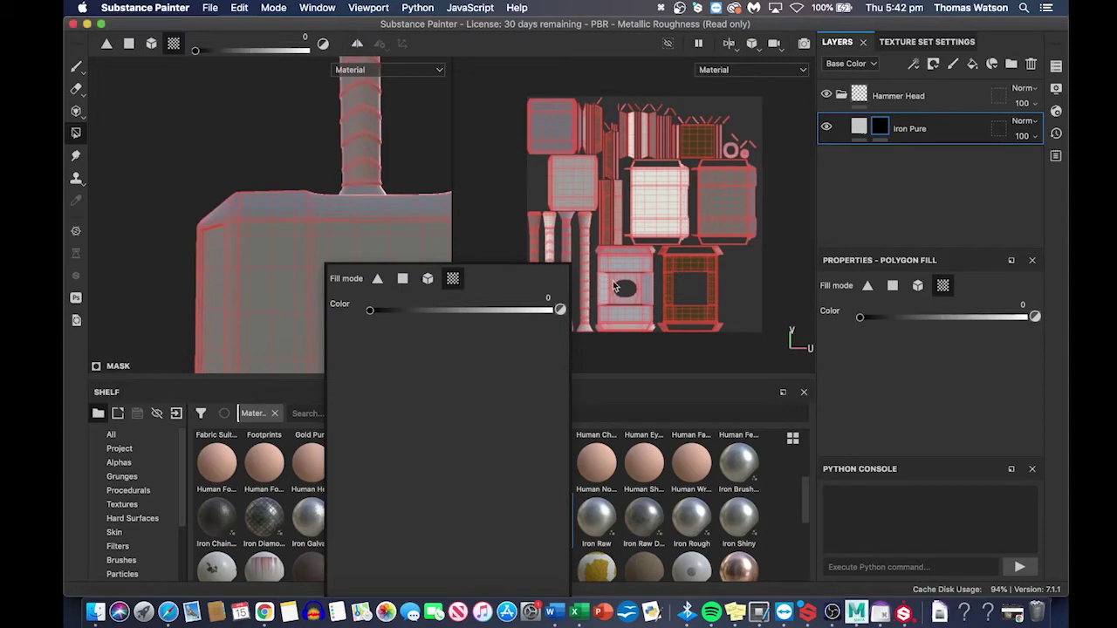
pyautogui.scroll(2, 769, 270)
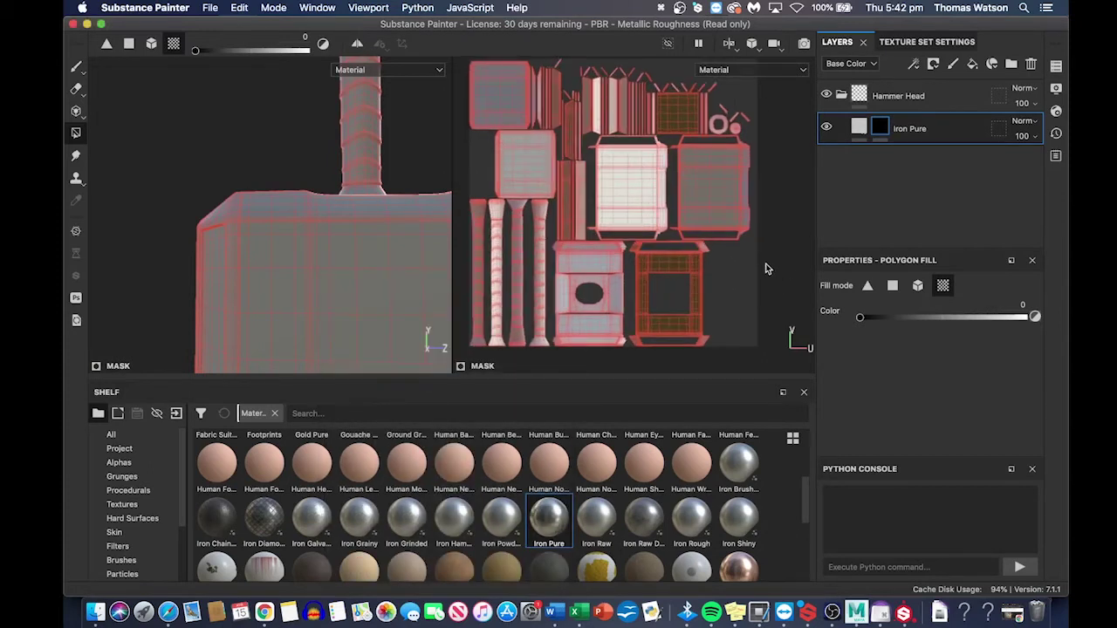
pyautogui.scroll(-6, 302, 249)
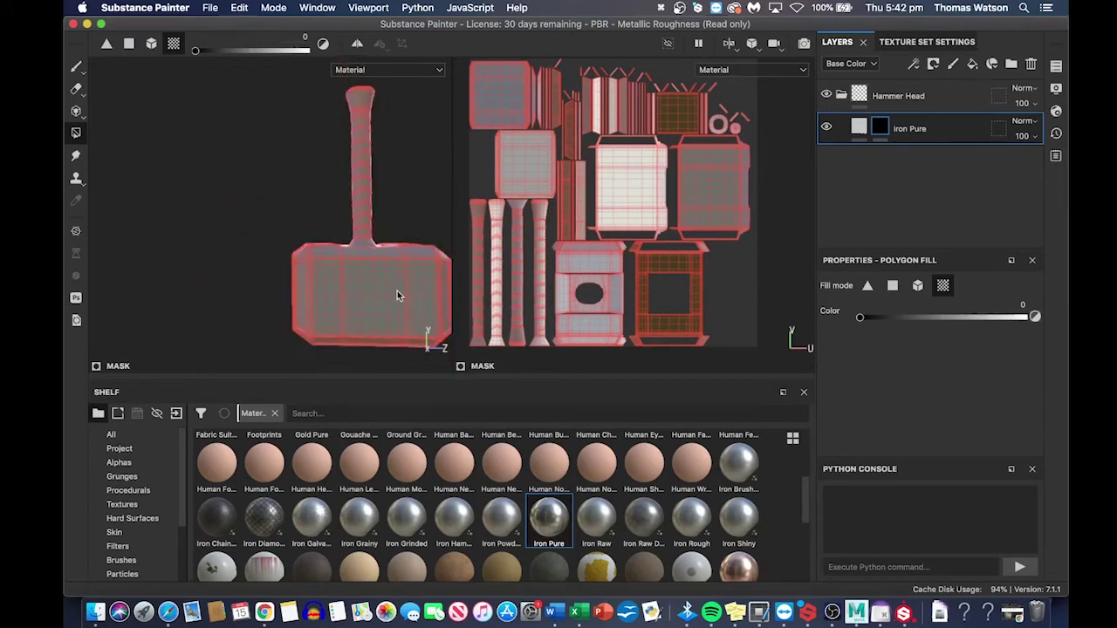
pyautogui.keyDown('alt'); pyautogui.moveTo(393, 292); pyautogui.dragTo(373, 297); pyautogui.keyUp('alt')
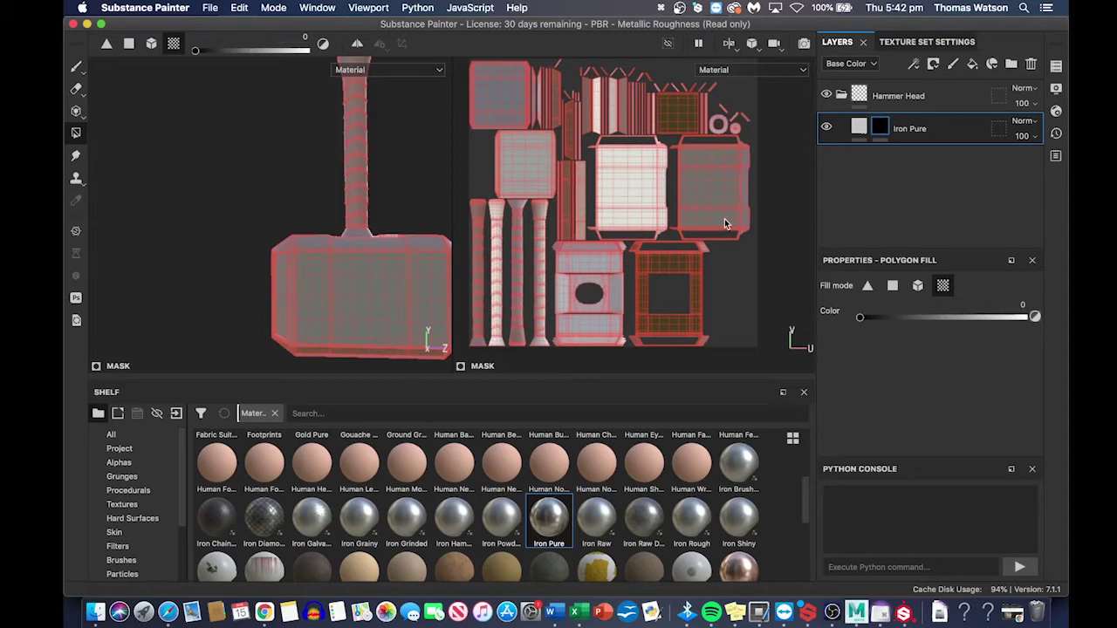
# - Set the Polygon Fill colour to 1 and fill the two large side-face UV islands of the hammer head in the Iron Pure mask
pyautogui.moveTo(871, 318); pyautogui.dragTo(1032, 318)
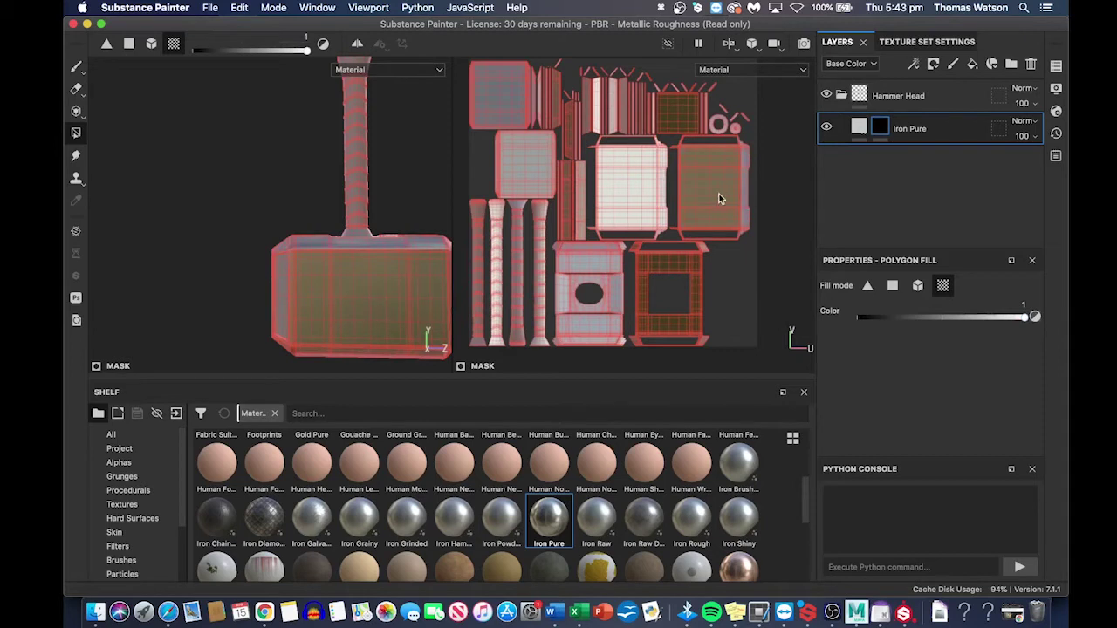
pyautogui.scroll(5, 719, 197)
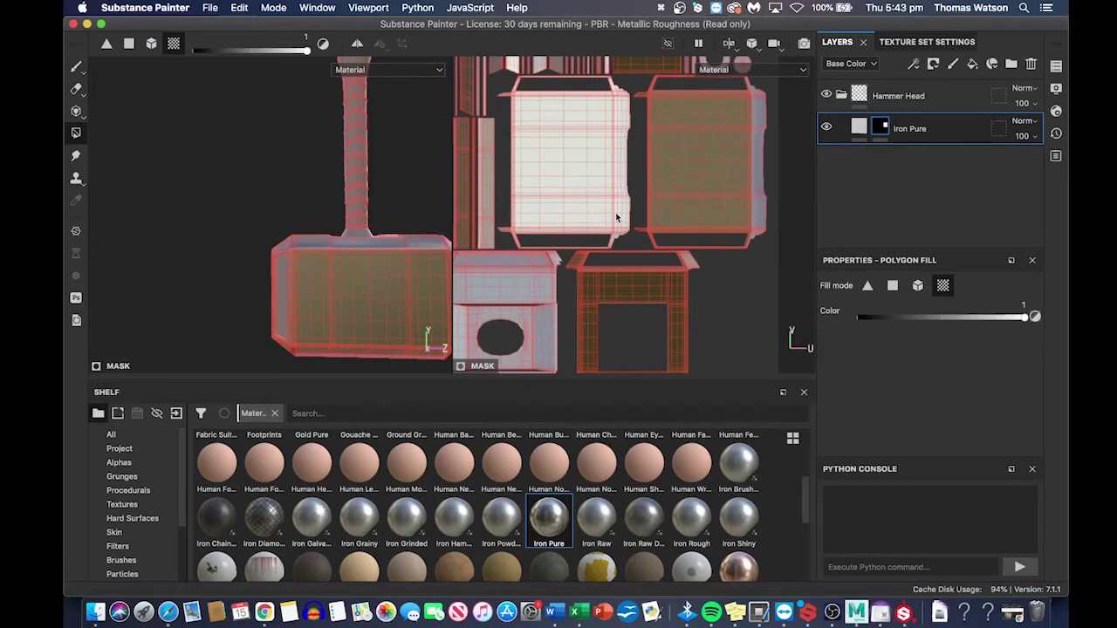
pyautogui.click(592, 192)
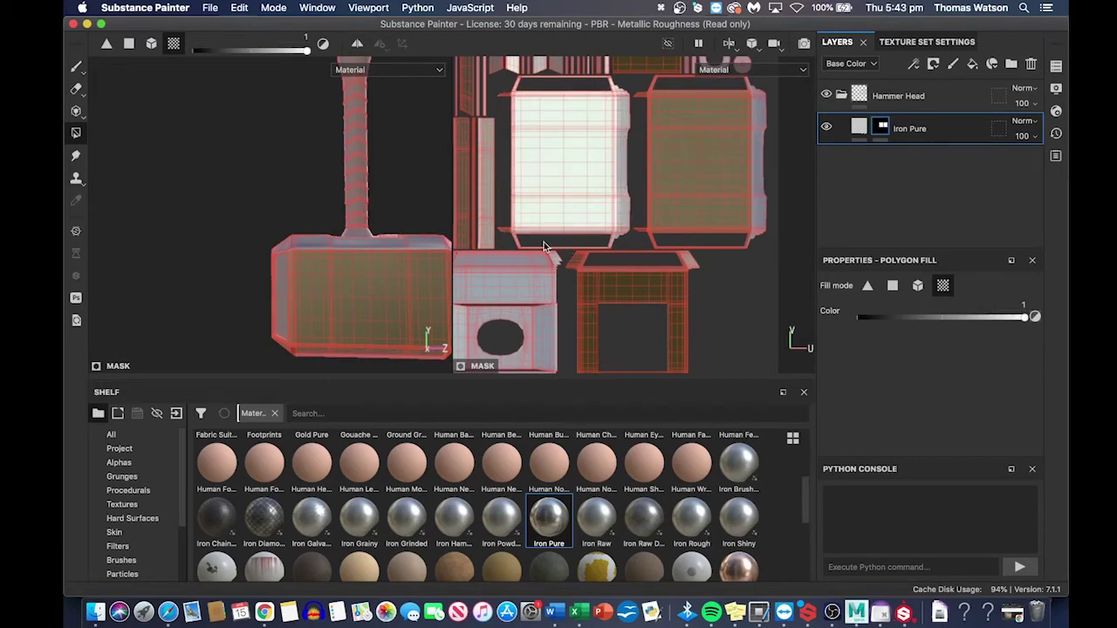
pyautogui.press('super')
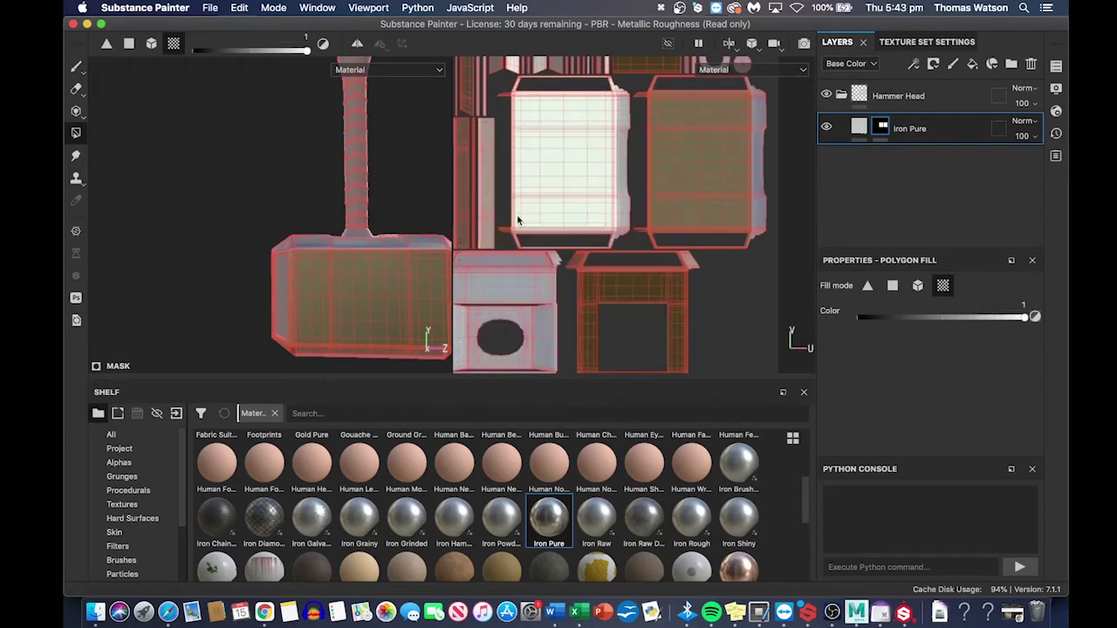
# - Fill the two hammer head islands with central openings and the narrow strips beside the large side faces in the Iron Pure mask
pyautogui.moveTo(590, 275); pyautogui.dragTo(689, 162, button='middle')
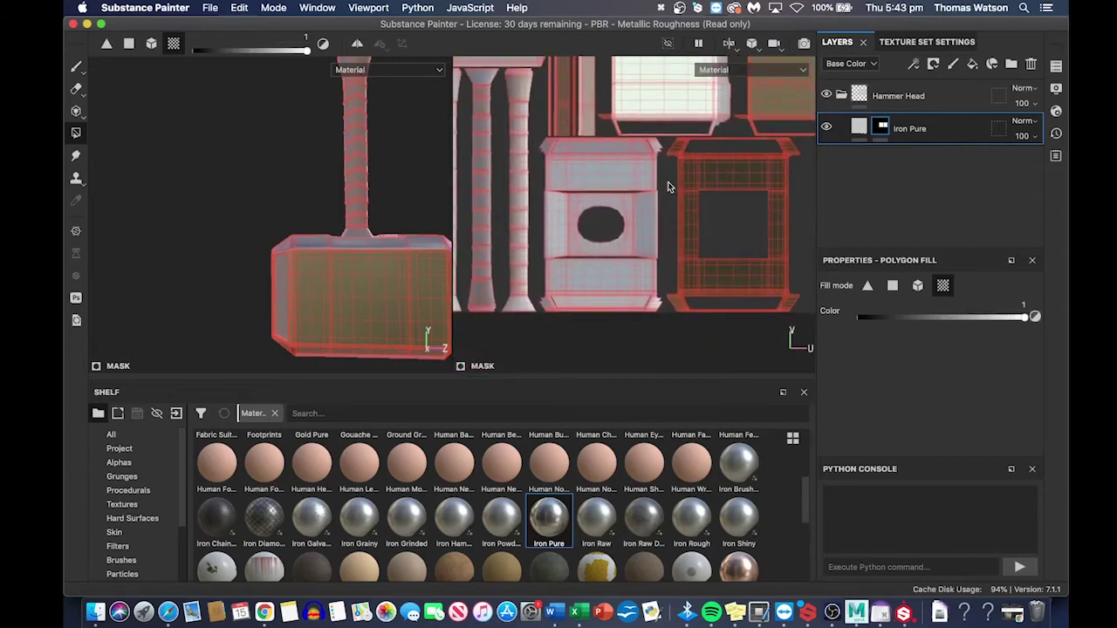
pyautogui.moveTo(570, 222); pyautogui.dragTo(590, 305, button='middle')
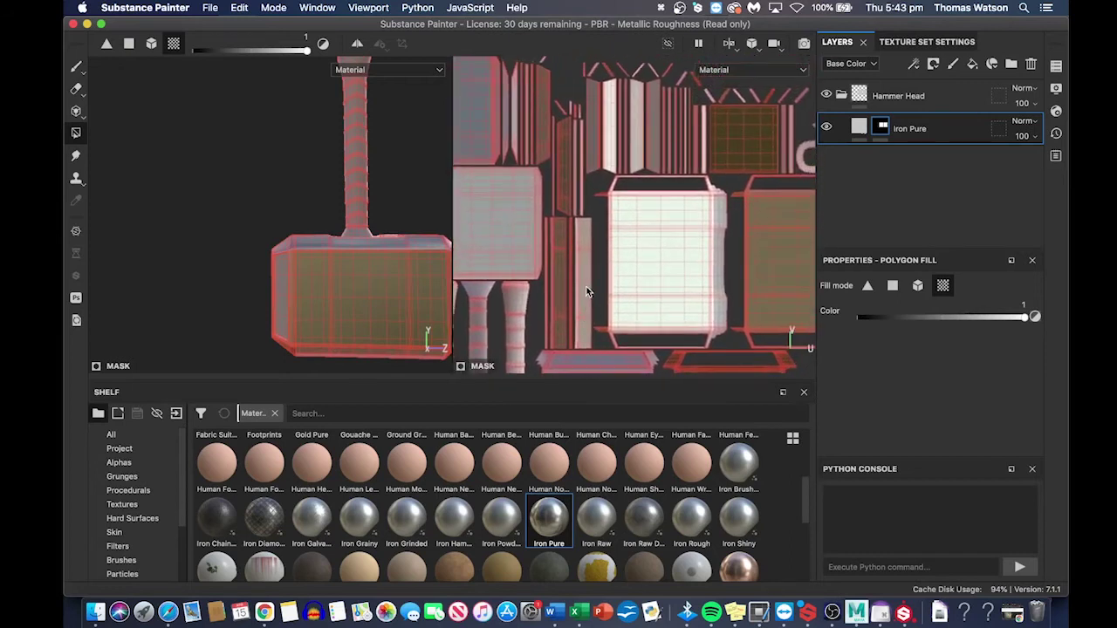
pyautogui.click(548, 302)
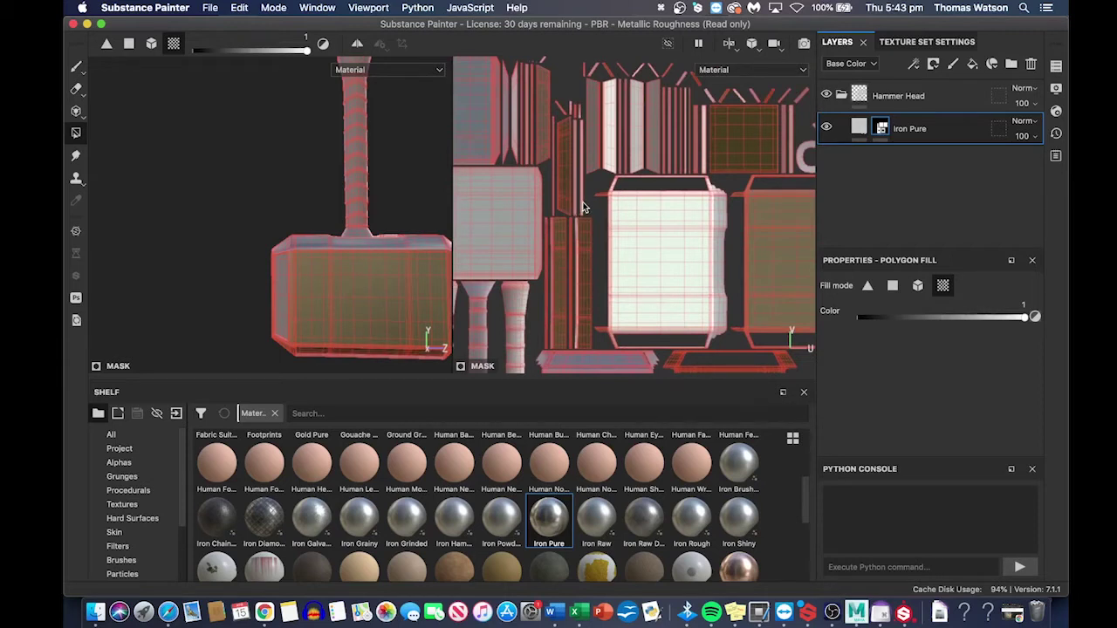
pyautogui.scroll(3, 580, 201)
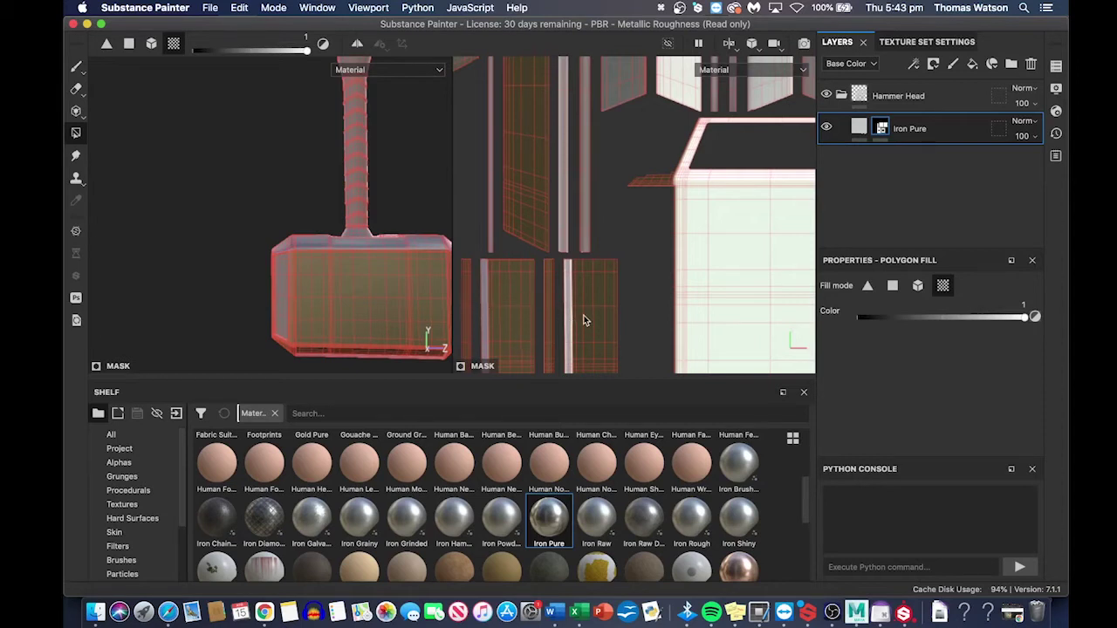
# - Fill the tall angled strips and the thin edge strips above the large side-face islands in the Iron Pure mask
pyautogui.moveTo(616, 214); pyautogui.dragTo(589, 434, button='middle')
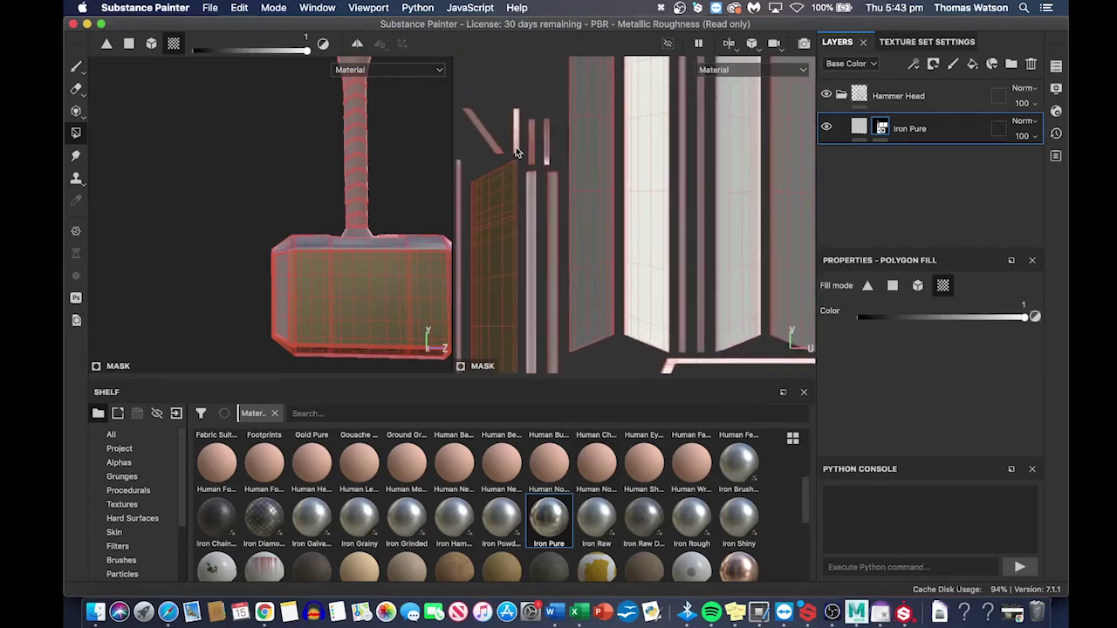
pyautogui.moveTo(554, 193); pyautogui.dragTo(635, 183, button='middle')
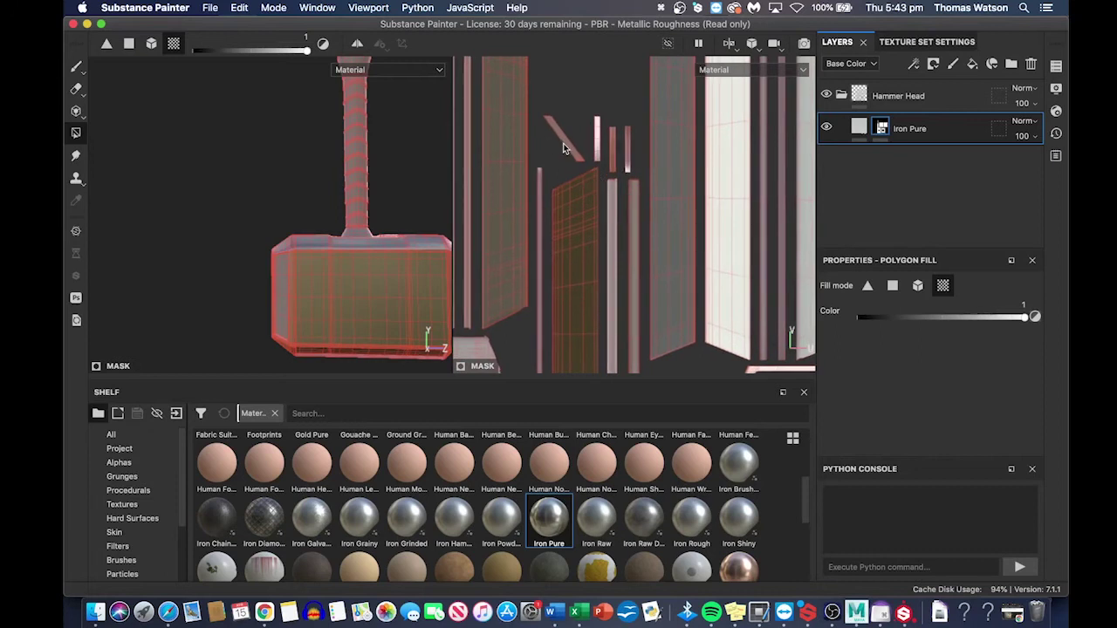
pyautogui.moveTo(668, 227); pyautogui.dragTo(554, 248, button='middle')
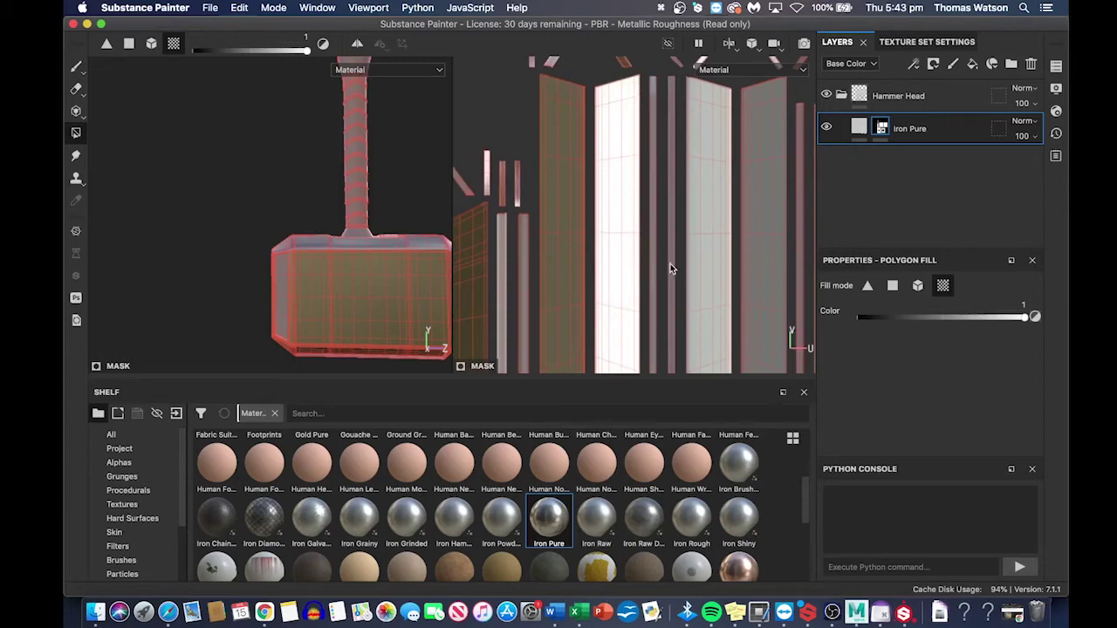
pyautogui.moveTo(713, 260); pyautogui.dragTo(647, 232, button='middle')
pyautogui.moveTo(707, 252); pyautogui.dragTo(632, 282, button='middle')
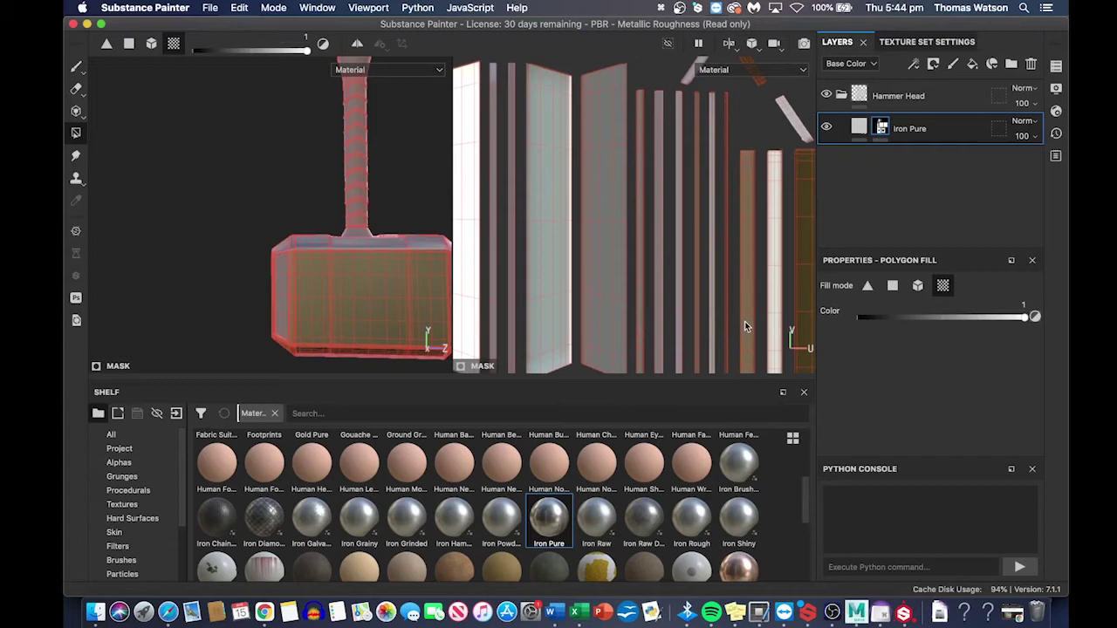
# - Fill the square panel island plus the thin strips and short diagonal slivers around it in the Iron Pure mask
pyautogui.moveTo(742, 319); pyautogui.dragTo(521, 289, button='middle')
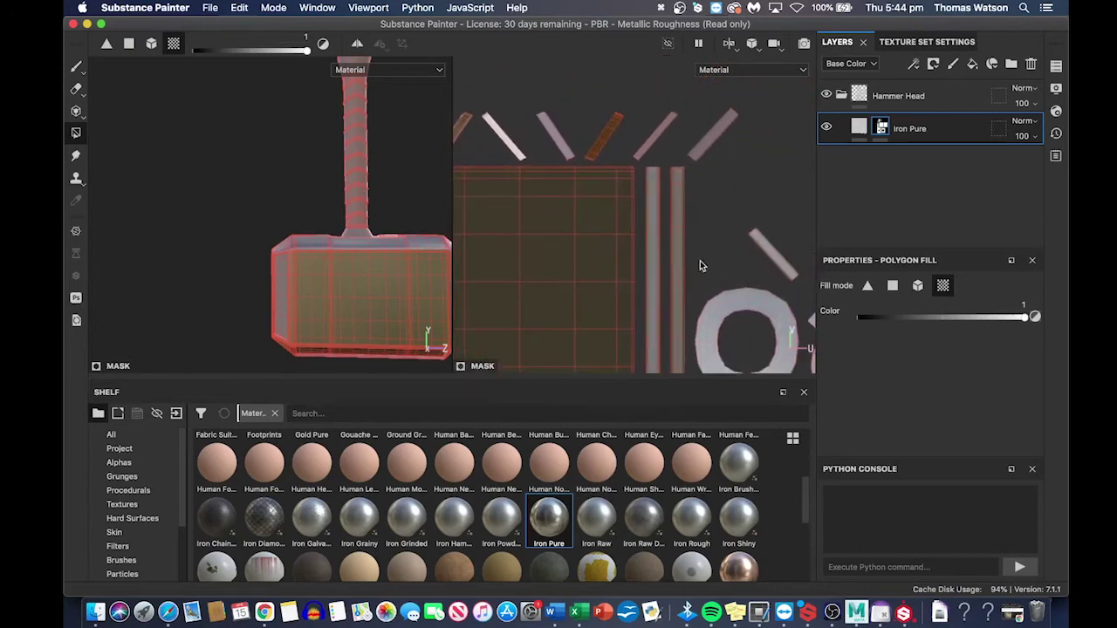
pyautogui.scroll(-3, 683, 214)
pyautogui.moveTo(681, 218); pyautogui.dragTo(636, 254, button='middle')
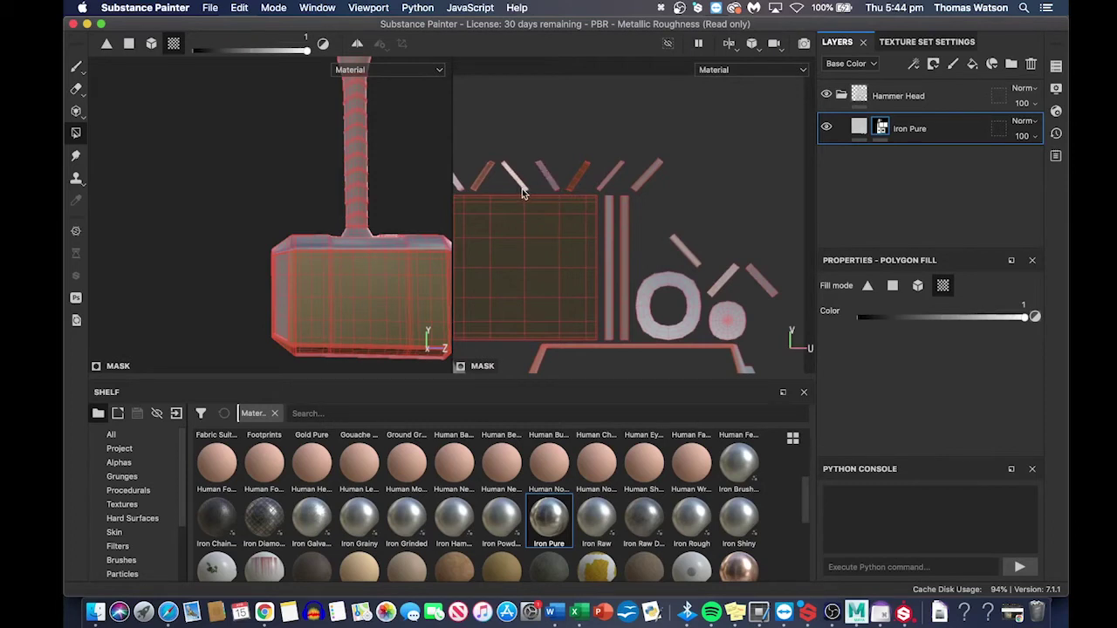
pyautogui.moveTo(573, 207); pyautogui.dragTo(663, 182, button='middle')
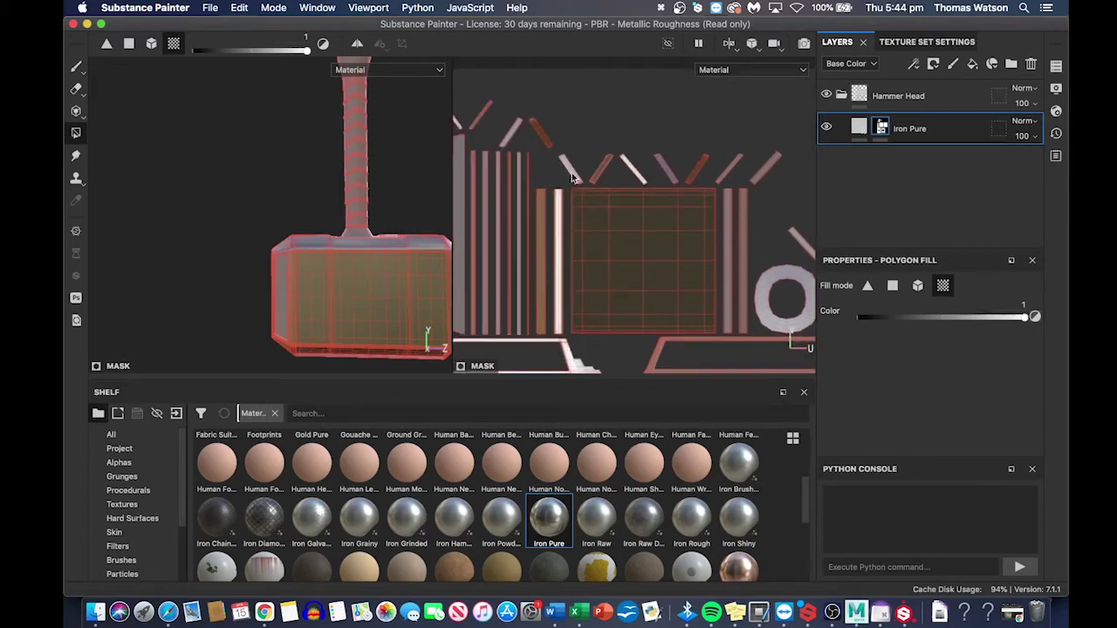
pyautogui.moveTo(685, 229); pyautogui.dragTo(485, 159, button='middle')
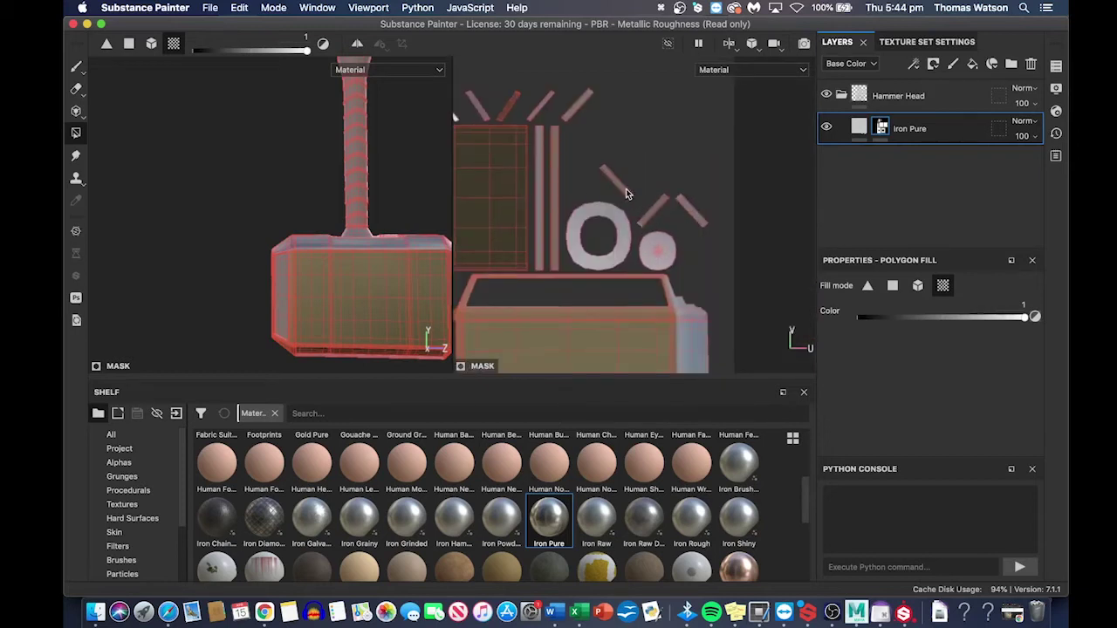
pyautogui.moveTo(677, 247); pyautogui.dragTo(648, 75, button='middle')
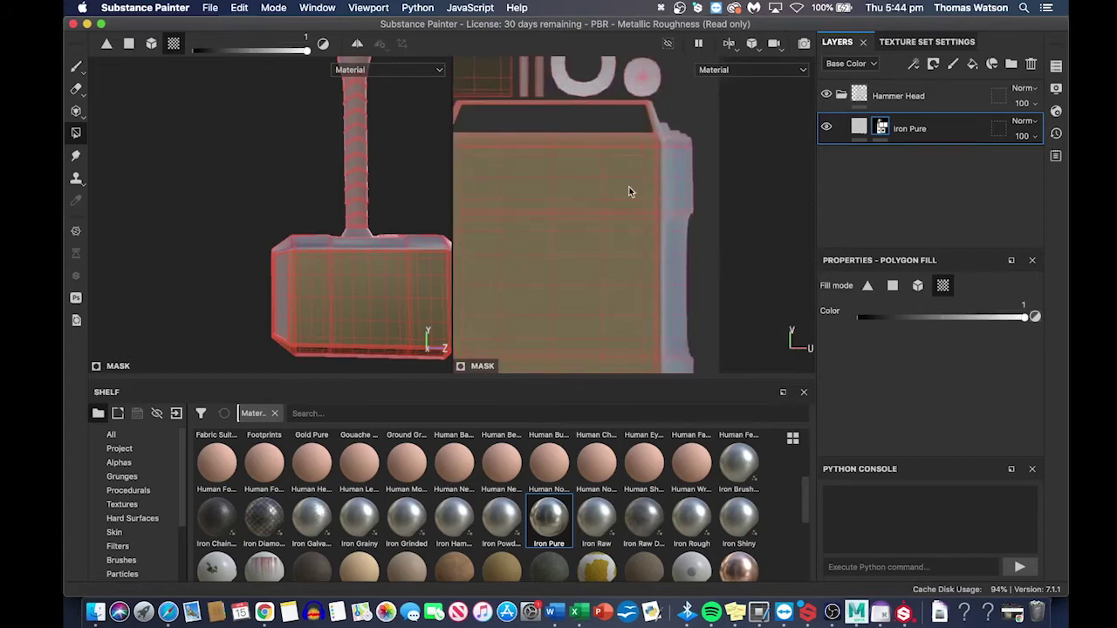
# - Fill the two large square end-face UV islands and the strips next to them in the Iron Pure mask
pyautogui.scroll(-3, 580, 165)
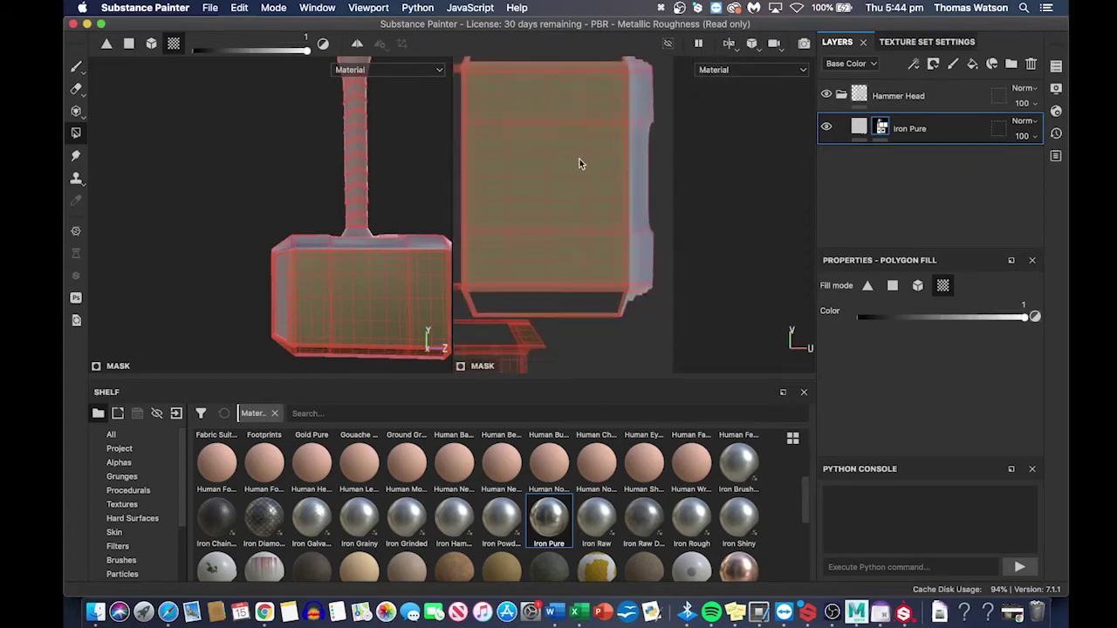
pyautogui.moveTo(588, 197); pyautogui.dragTo(788, 212, button='middle')
pyautogui.moveTo(644, 221); pyautogui.dragTo(708, 90, button='middle')
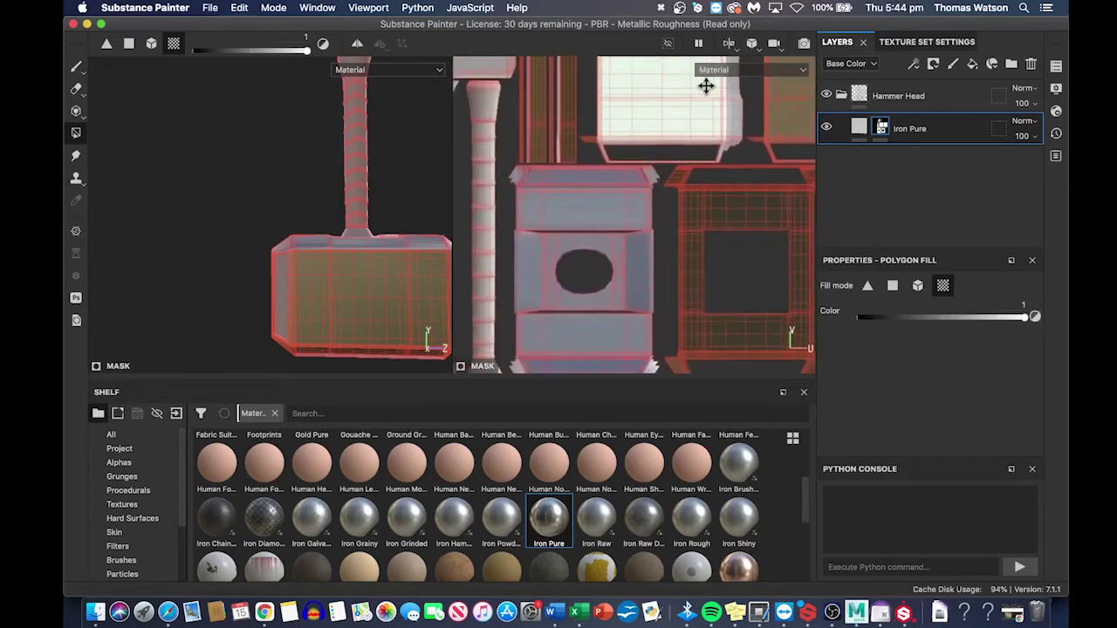
pyautogui.moveTo(623, 207); pyautogui.dragTo(736, 313, button='middle')
pyautogui.moveTo(575, 170); pyautogui.dragTo(614, 305, button='middle')
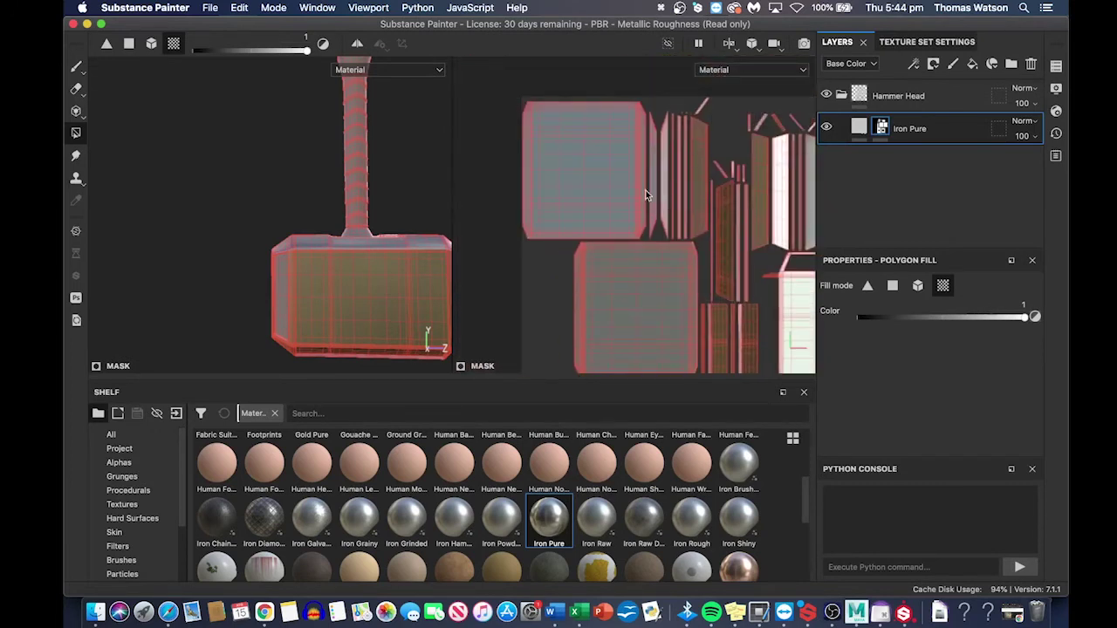
pyautogui.scroll(5, 661, 196)
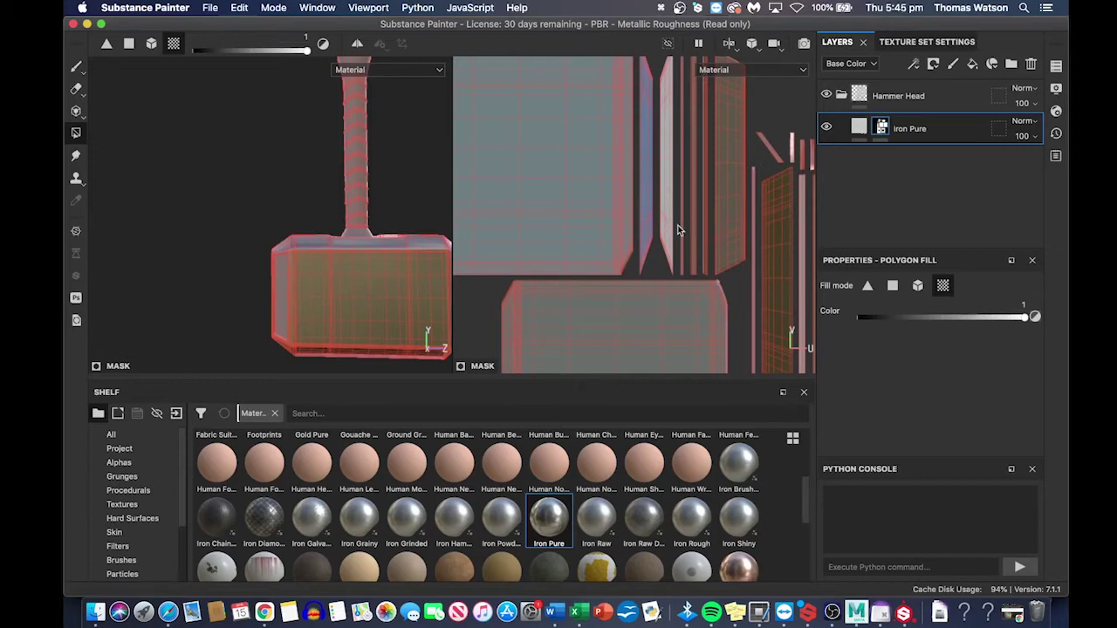
pyautogui.scroll(-3, 718, 223)
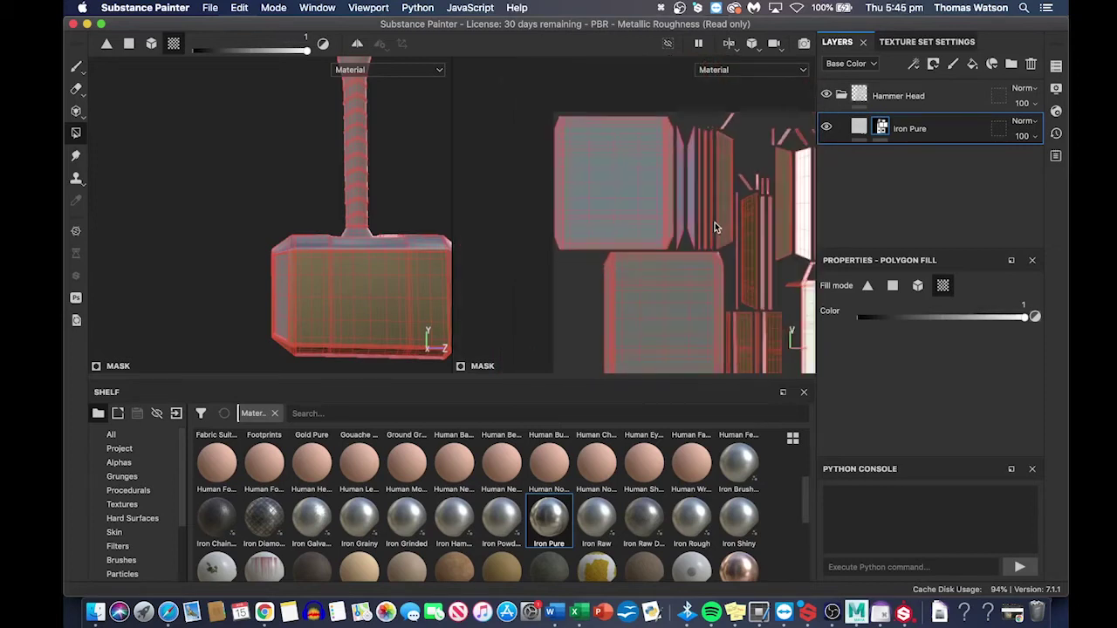
pyautogui.scroll(-2, 716, 229)
pyautogui.moveTo(660, 204); pyautogui.dragTo(568, 137, button='middle')
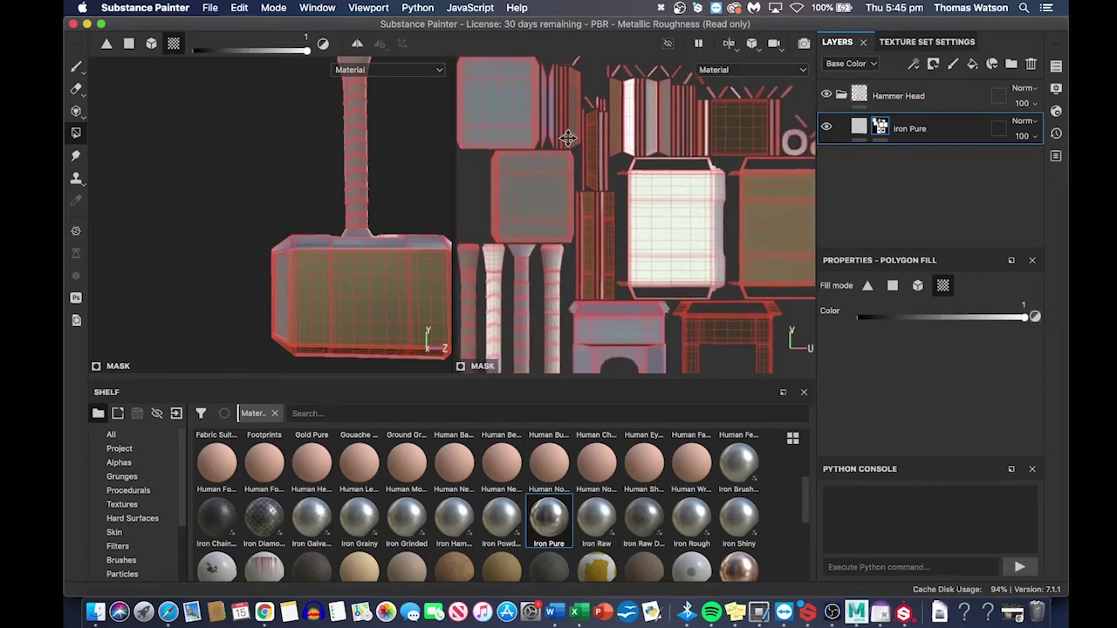
# - Enlarge the 3D view against the shelf and the UV view, and switch to the Paint tool
pyautogui.scroll(-2, 606, 248)
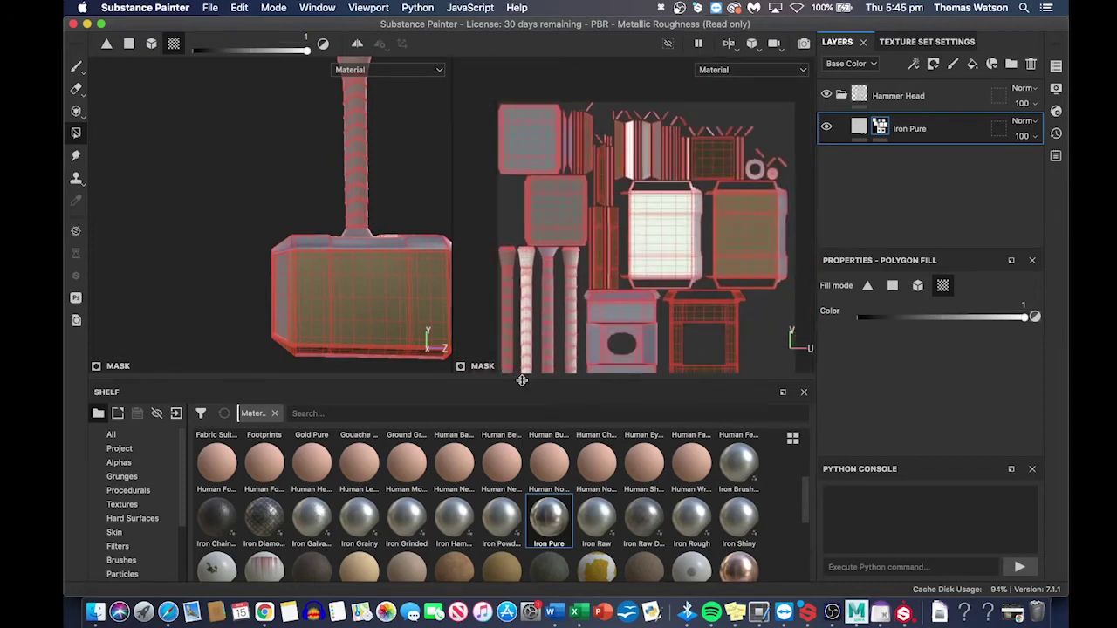
pyautogui.moveTo(522, 381); pyautogui.dragTo(523, 446)
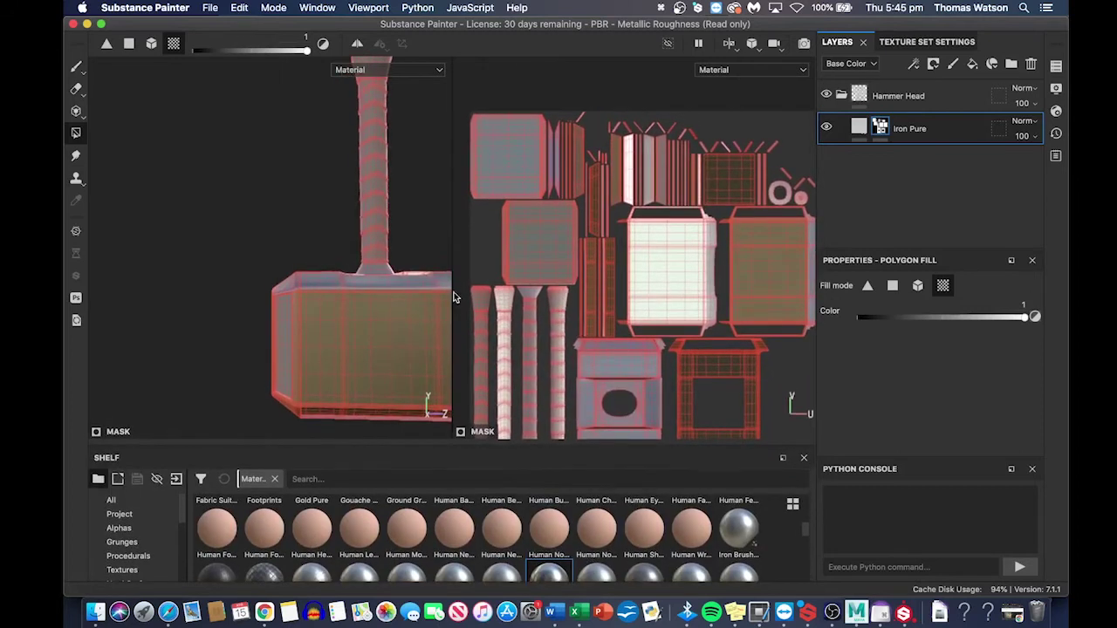
pyautogui.moveTo(454, 281); pyautogui.dragTo(577, 280)
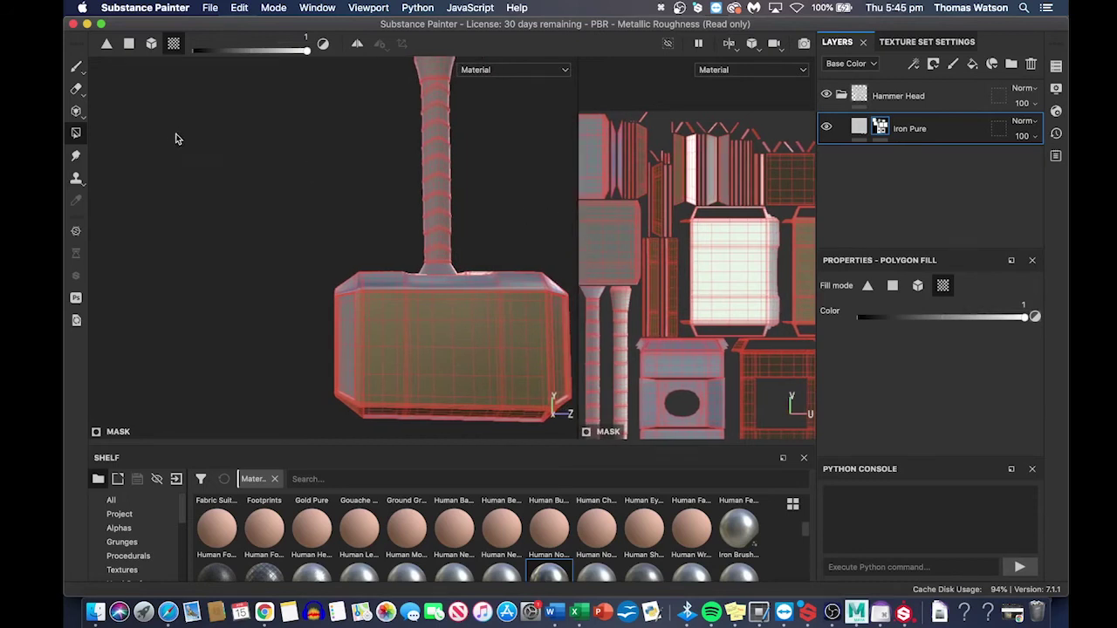
pyautogui.click(76, 66)
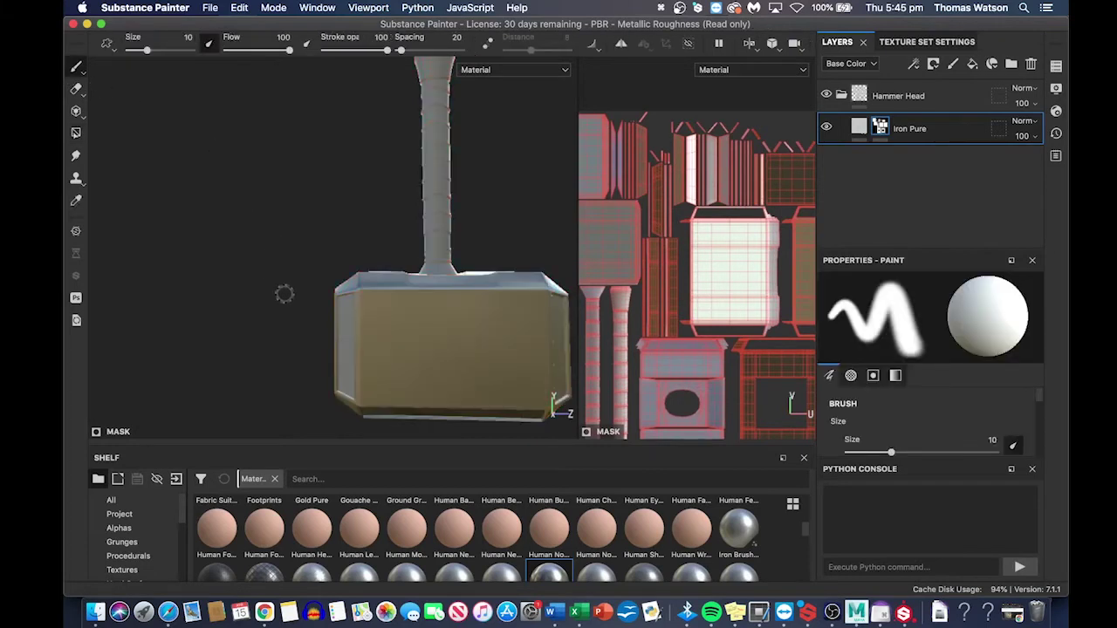
# - Examine the hammer head from all sides in 3D for Iron Pure coverage along its faces and bevelled edges
pyautogui.moveTo(282, 296)
pyautogui.keyDown('alt'); pyautogui.mouseDown()
pyautogui.moveTo(410, 286)
pyautogui.moveTo(444, 241)
pyautogui.moveTo(386, 252)
pyautogui.moveTo(397, 323)
pyautogui.moveTo(426, 271)
pyautogui.moveTo(410, 261)
pyautogui.moveTo(381, 287)
pyautogui.moveTo(418, 237)
pyautogui.moveTo(443, 408)
pyautogui.mouseUp(); pyautogui.keyUp('alt')
pyautogui.moveTo(463, 423)
pyautogui.keyDown('alt'); pyautogui.mouseDown(button='right')
pyautogui.moveTo(454, 371)
pyautogui.moveTo(421, 340)
pyautogui.mouseUp(button='right'); pyautogui.keyUp('alt')
pyautogui.keyDown('alt'); pyautogui.moveTo(419, 349); pyautogui.dragTo(329, 319); pyautogui.keyUp('alt')
pyautogui.keyDown('alt'); pyautogui.moveTo(329, 319); pyautogui.dragTo(420, 286, button='middle'); pyautogui.keyUp('alt')
pyautogui.moveTo(420, 286)
pyautogui.keyDown('alt'); pyautogui.mouseDown()
pyautogui.moveTo(357, 249)
pyautogui.moveTo(343, 332)
pyautogui.mouseUp(); pyautogui.keyUp('alt')
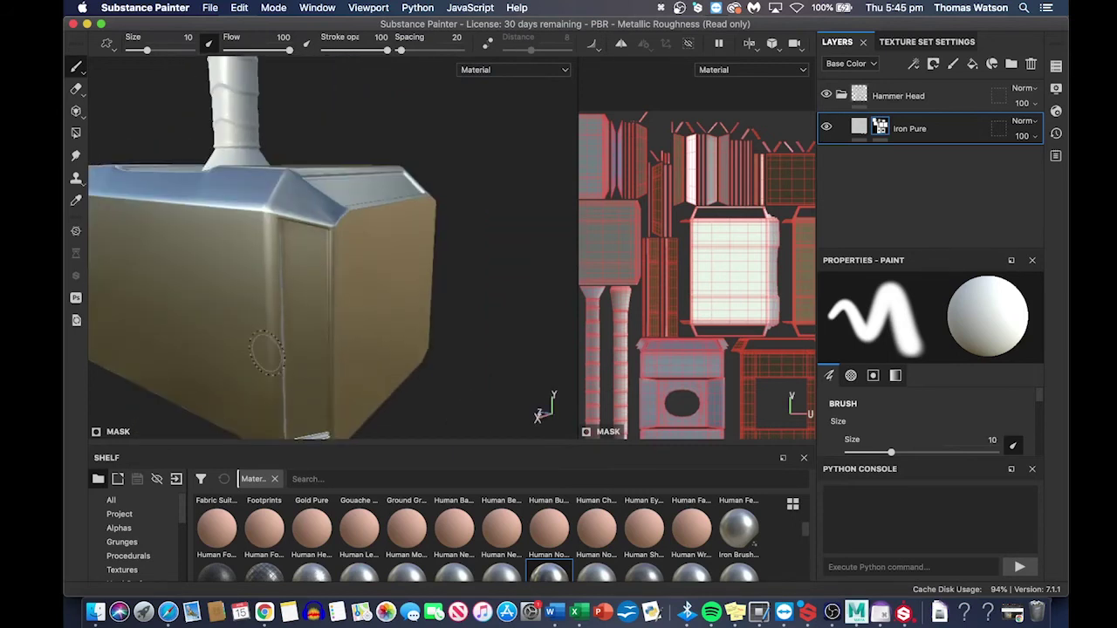
pyautogui.keyDown('alt'); pyautogui.moveTo(267, 352); pyautogui.dragTo(291, 341); pyautogui.keyUp('alt')
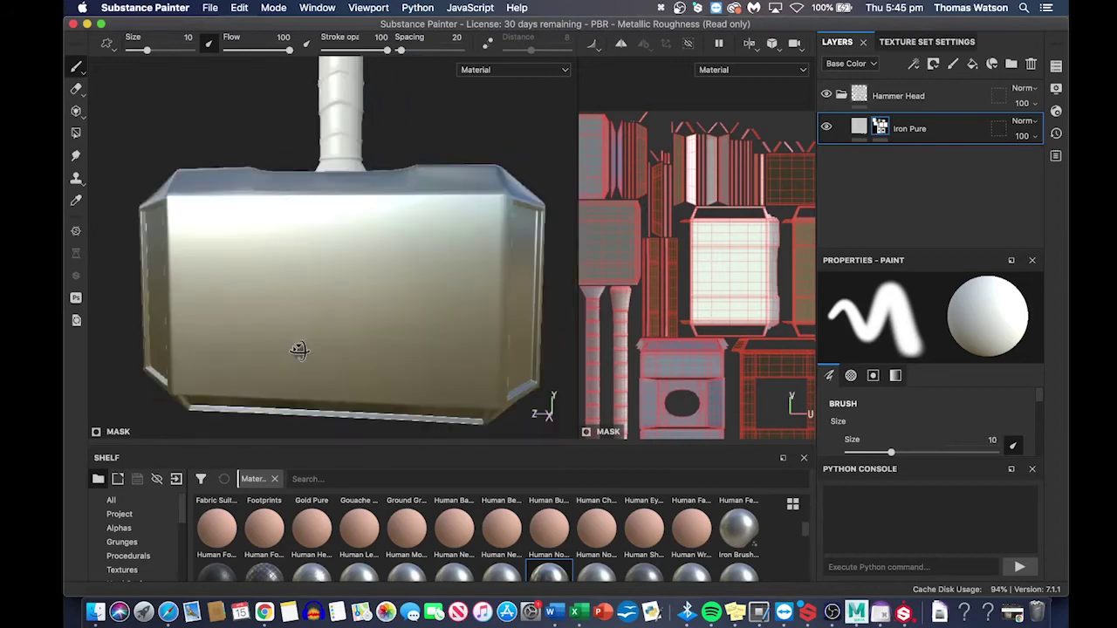
pyautogui.keyDown('alt'); pyautogui.moveTo(299, 346); pyautogui.dragTo(410, 324, button='middle'); pyautogui.keyUp('alt')
pyautogui.moveTo(410, 324)
pyautogui.keyDown('alt'); pyautogui.mouseDown()
pyautogui.moveTo(471, 317)
pyautogui.moveTo(319, 270)
pyautogui.moveTo(330, 301)
pyautogui.moveTo(260, 299)
pyautogui.moveTo(270, 301)
pyautogui.mouseUp(); pyautogui.keyUp('alt')
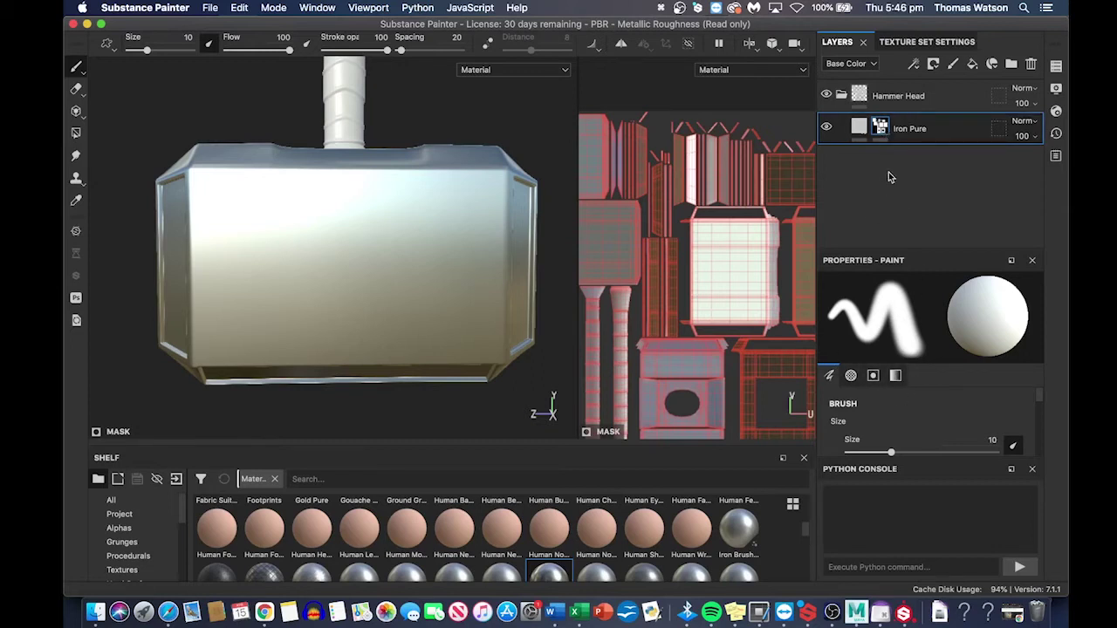
# - Compare the Iron Pure layer's fill settings with its mask, and reactivate Polygon Fill on the mask
pyautogui.moveTo(881, 128)
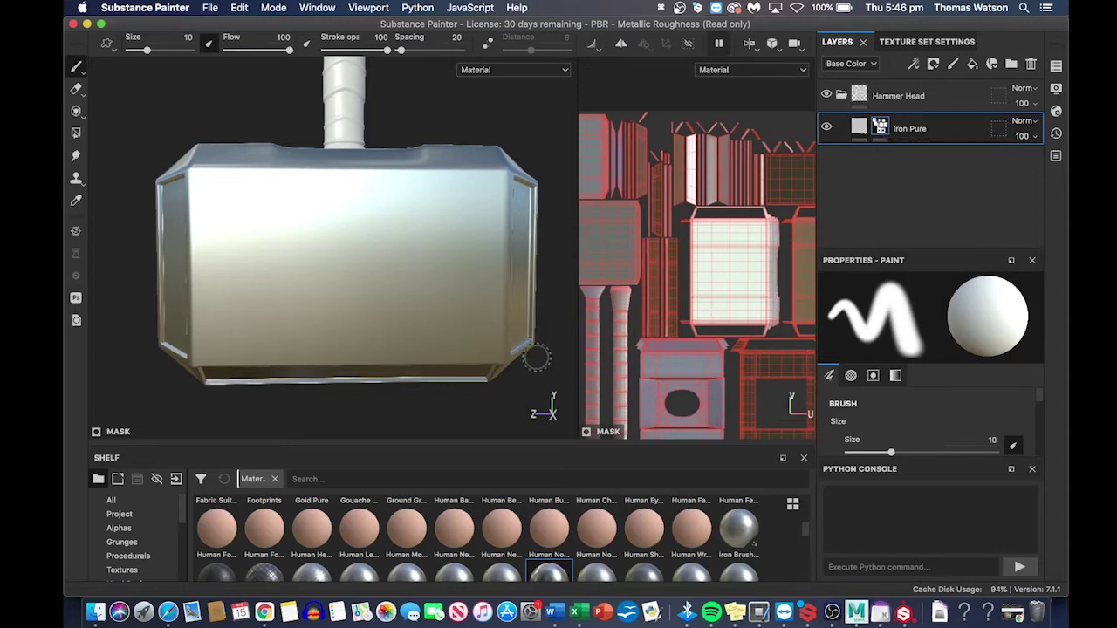
pyautogui.keyDown('alt'); pyautogui.moveTo(511, 190); pyautogui.dragTo(526, 217); pyautogui.keyUp('alt')
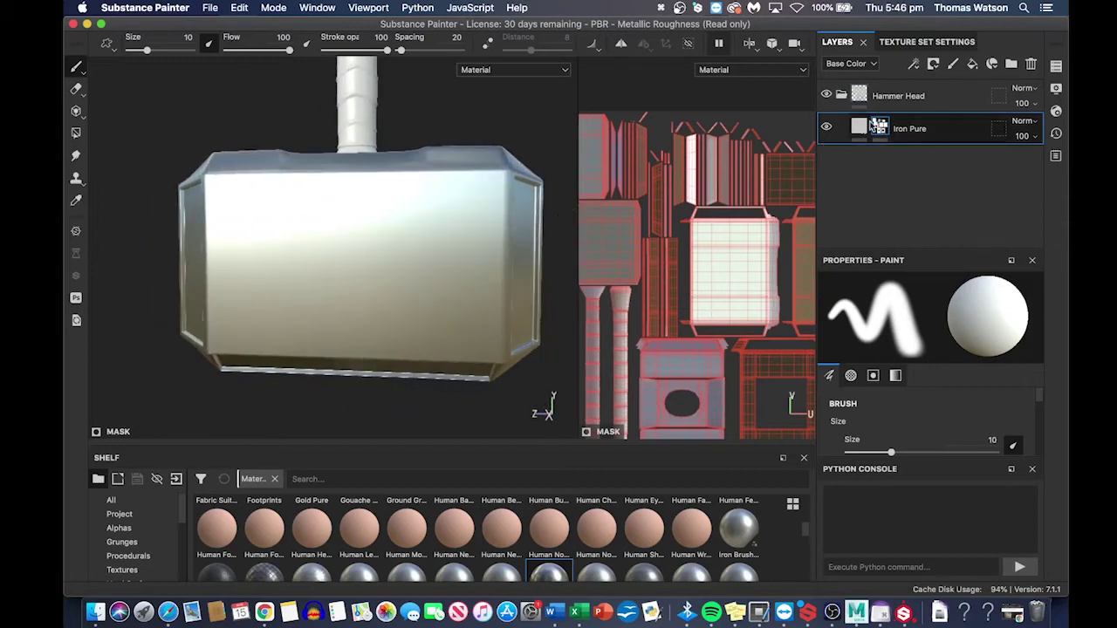
pyautogui.click(858, 130)
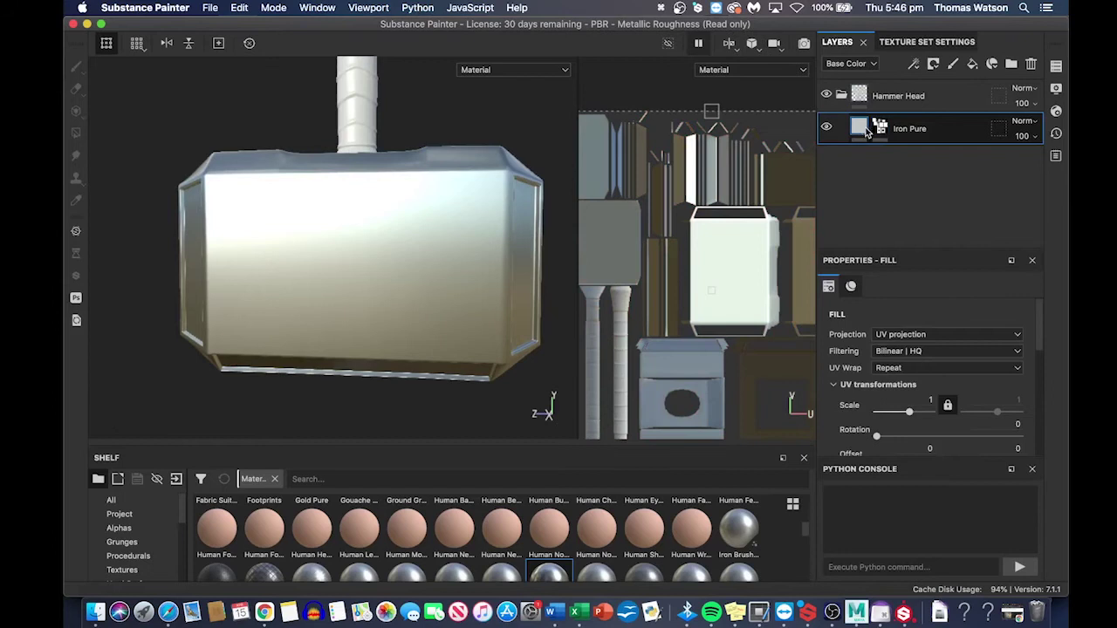
pyautogui.click(879, 128)
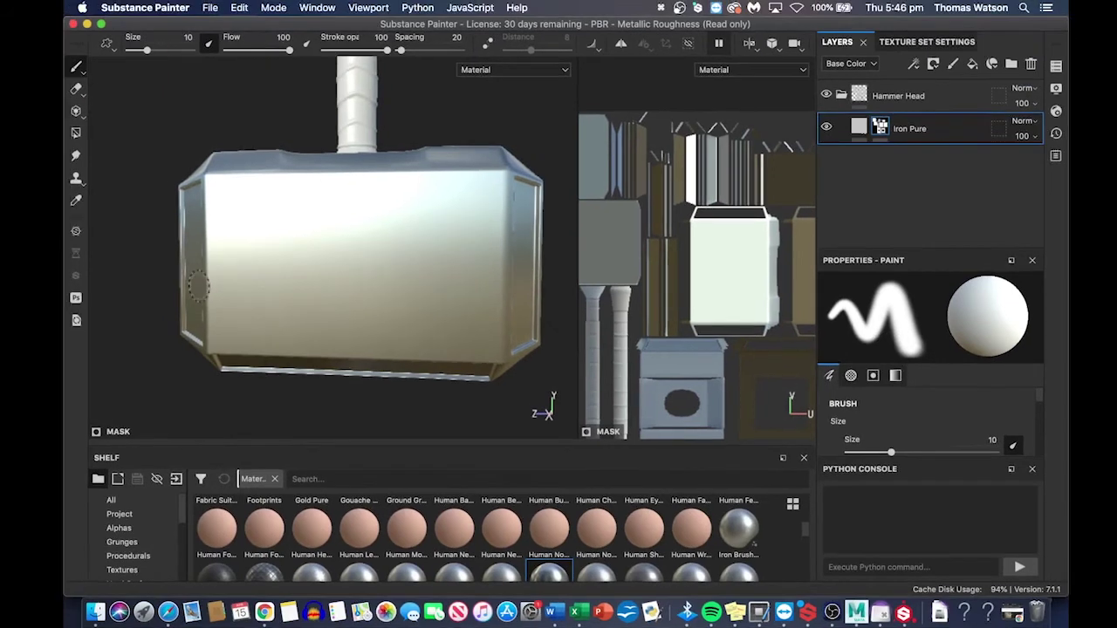
pyautogui.click(76, 133)
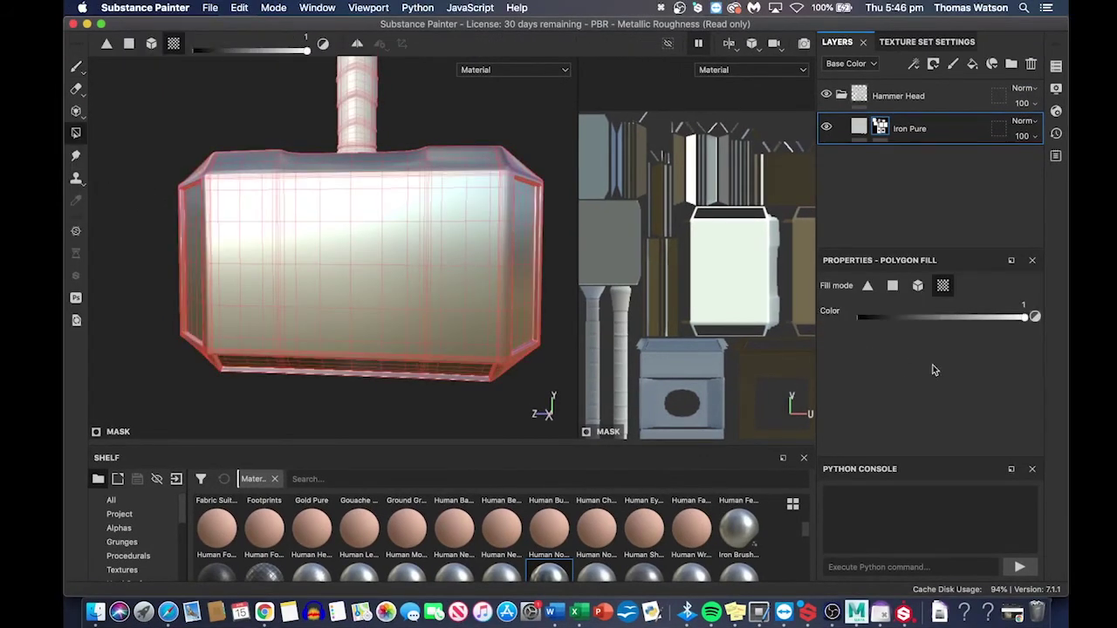
# - Set Polygon Fill to quad mode and examine the hammer head's underside, bevelled edges and top for Iron Pure coverage
pyautogui.click(893, 287)
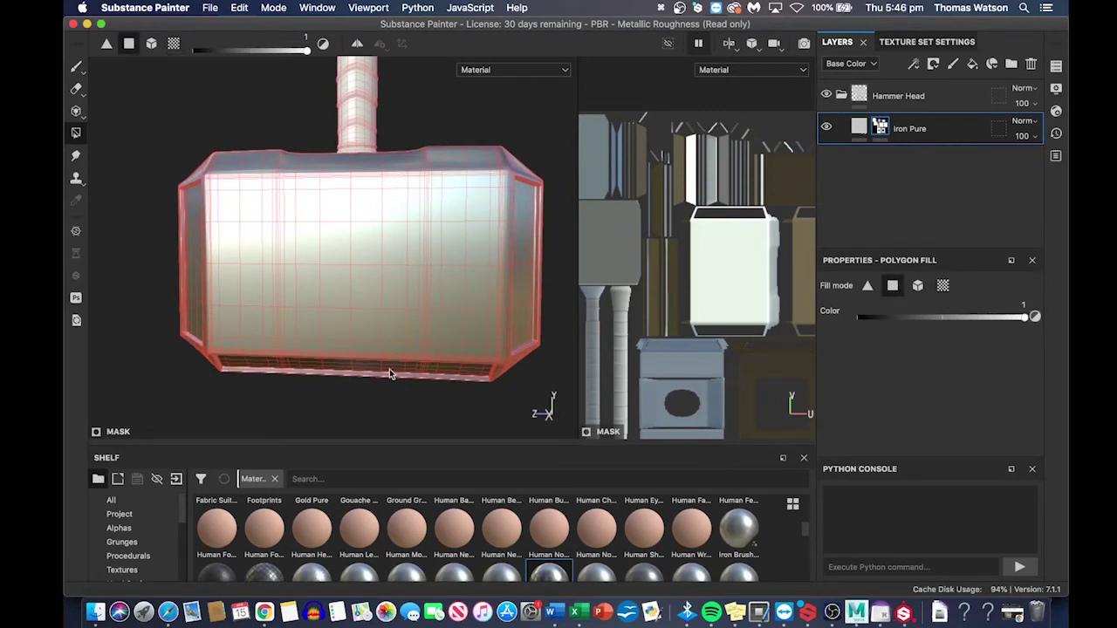
pyautogui.scroll(-3, 389, 373)
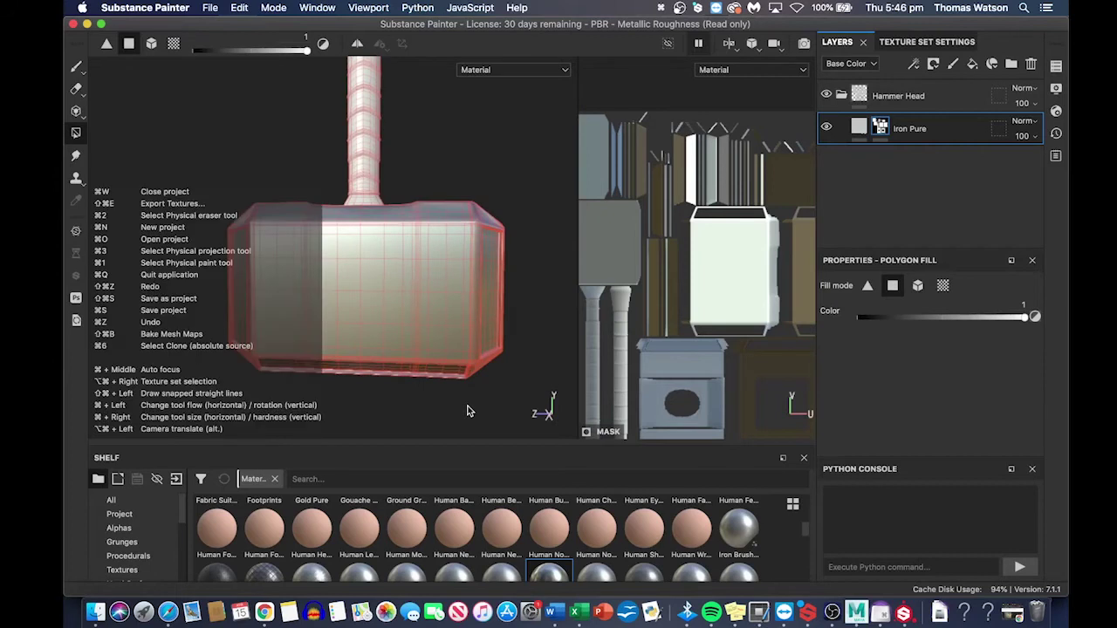
pyautogui.keyDown('alt'); pyautogui.moveTo(448, 407); pyautogui.dragTo(472, 403); pyautogui.keyUp('alt')
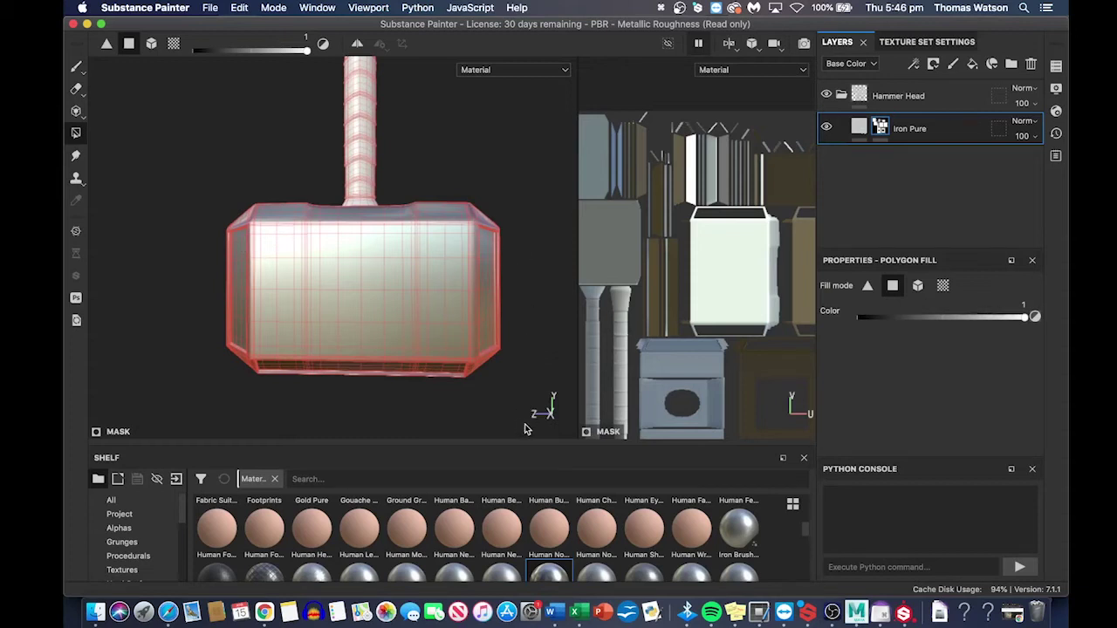
pyautogui.moveTo(531, 426); pyautogui.dragTo(187, 233)
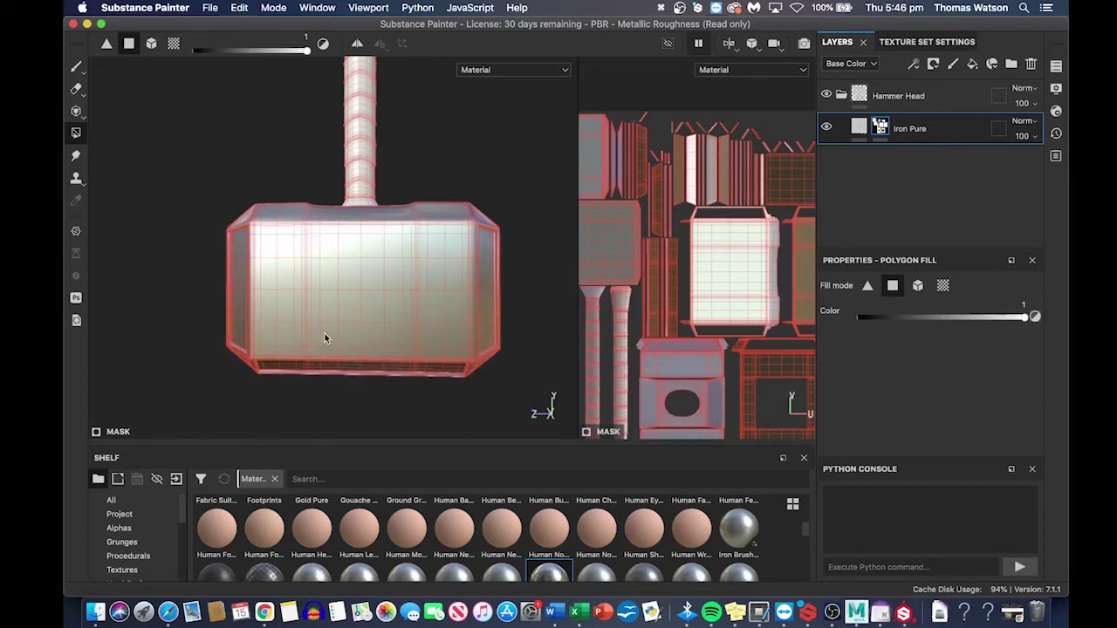
pyautogui.press('super')
pyautogui.press('super')
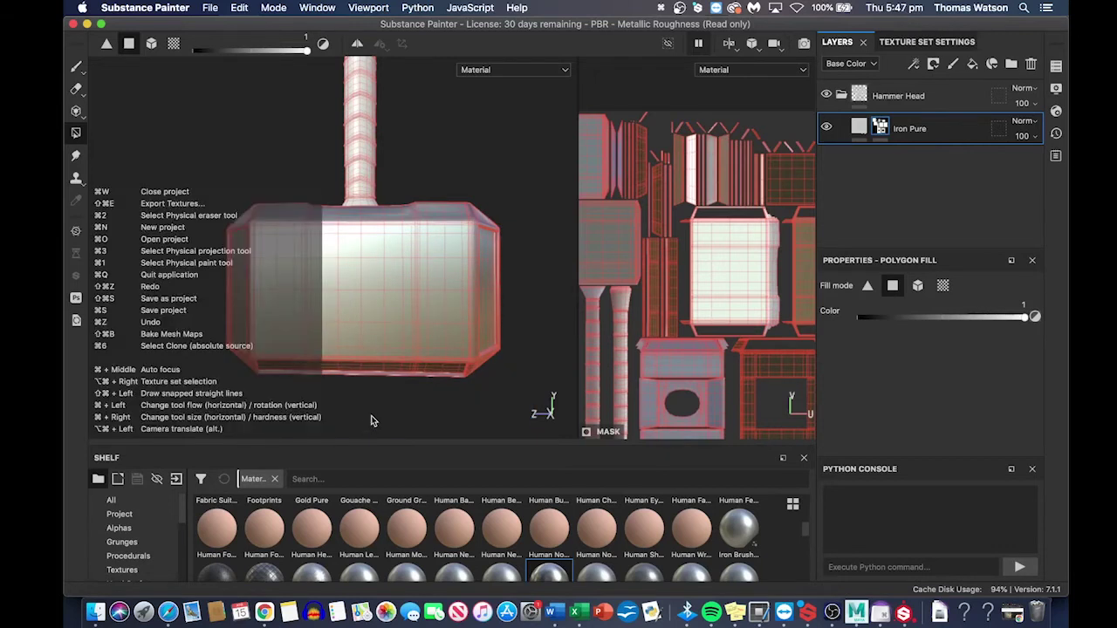
pyautogui.keyDown('alt'); pyautogui.moveTo(314, 418); pyautogui.dragTo(429, 377); pyautogui.keyUp('alt')
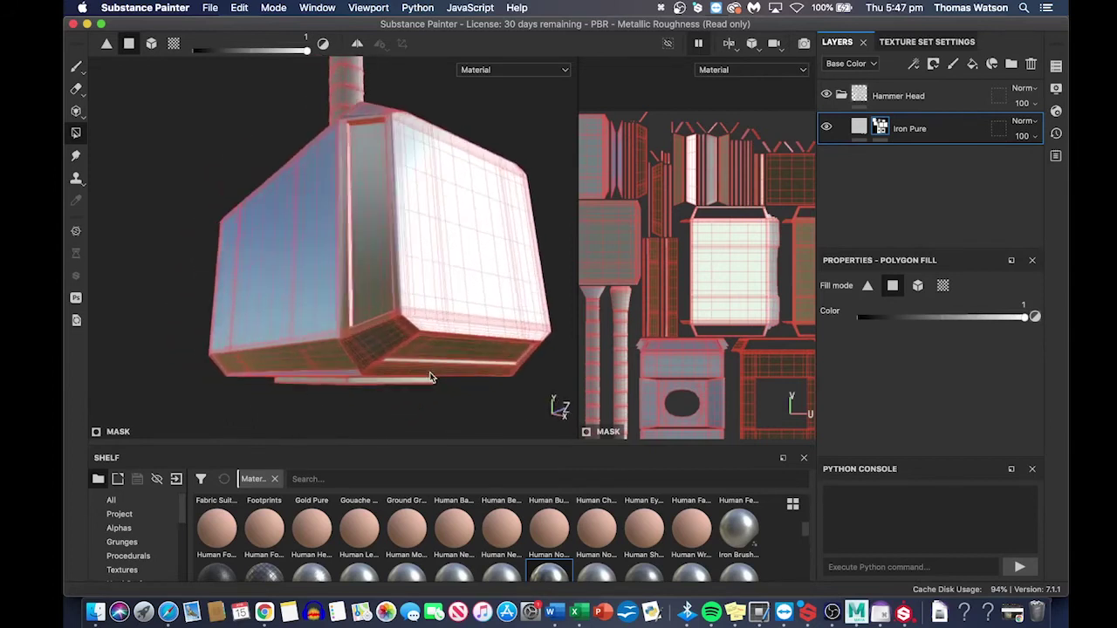
pyautogui.scroll(10, 427, 371)
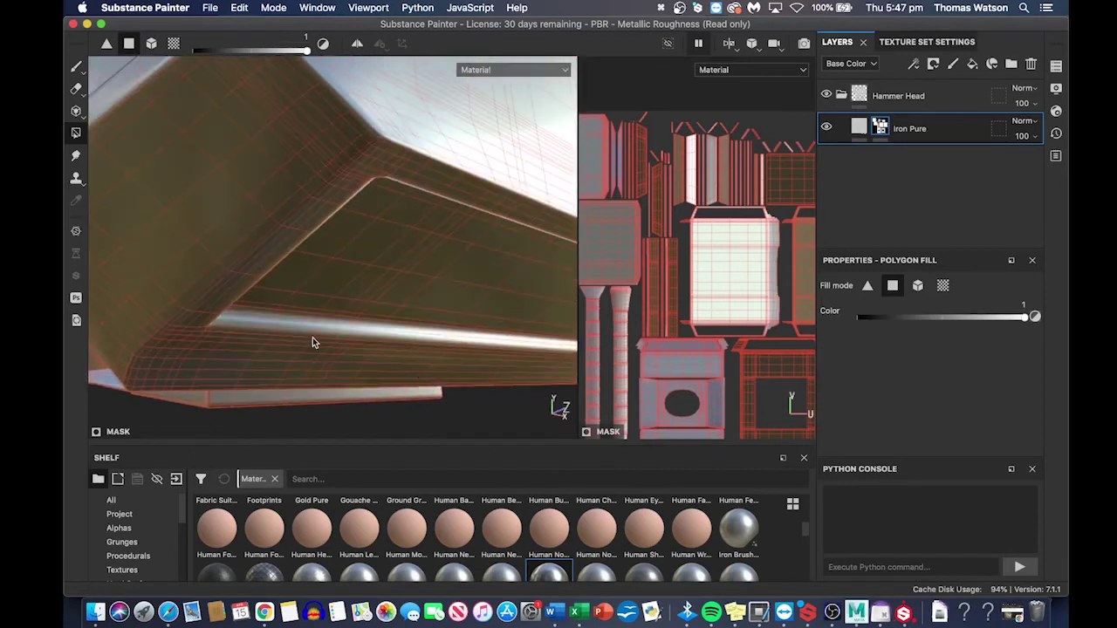
pyautogui.keyDown('alt'); pyautogui.moveTo(312, 337); pyautogui.dragTo(311, 221); pyautogui.keyUp('alt')
pyautogui.keyDown('alt'); pyautogui.moveTo(204, 180); pyautogui.dragTo(353, 214); pyautogui.keyUp('alt')
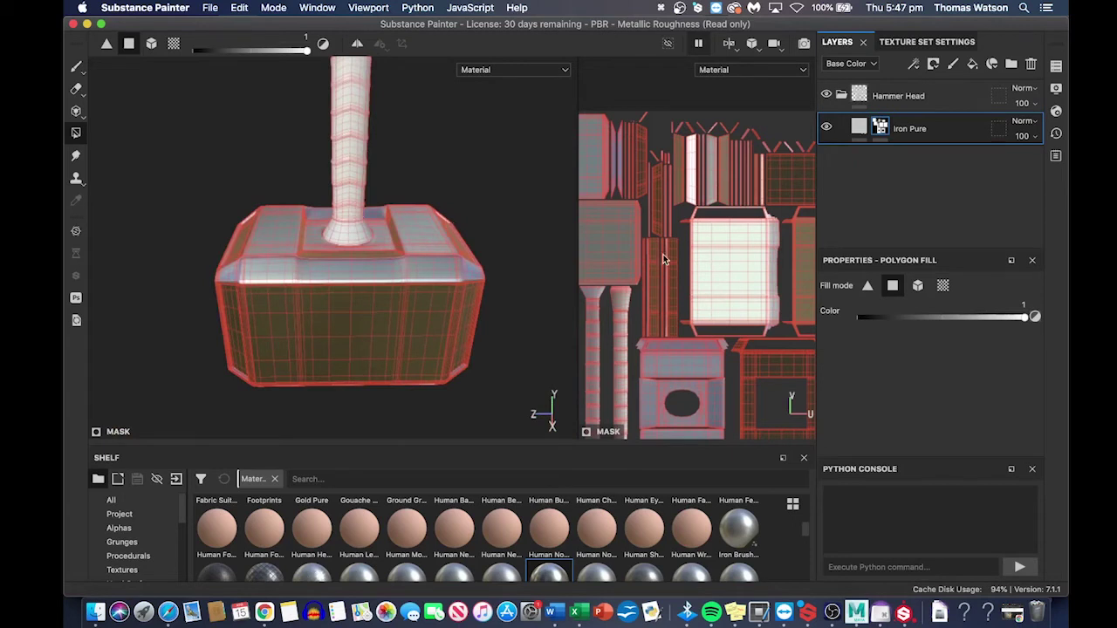
pyautogui.scroll(-1, 663, 260)
pyautogui.scroll(-3, 663, 260)
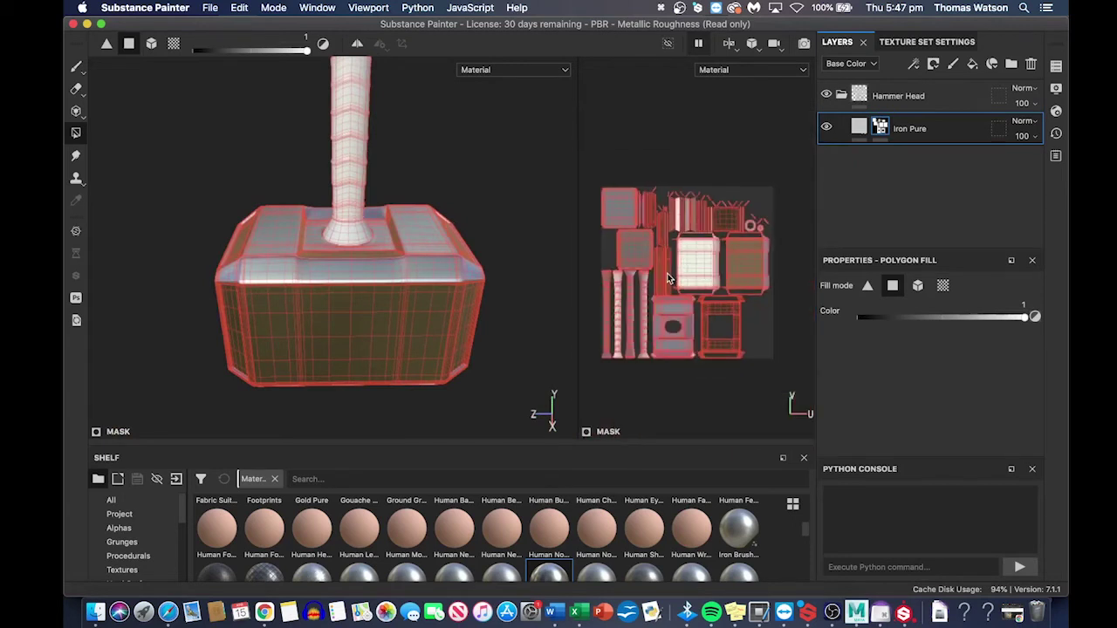
# - Add a new folder at the top level of the layer stack, above the Hammer Head folder
pyautogui.click(1012, 65)
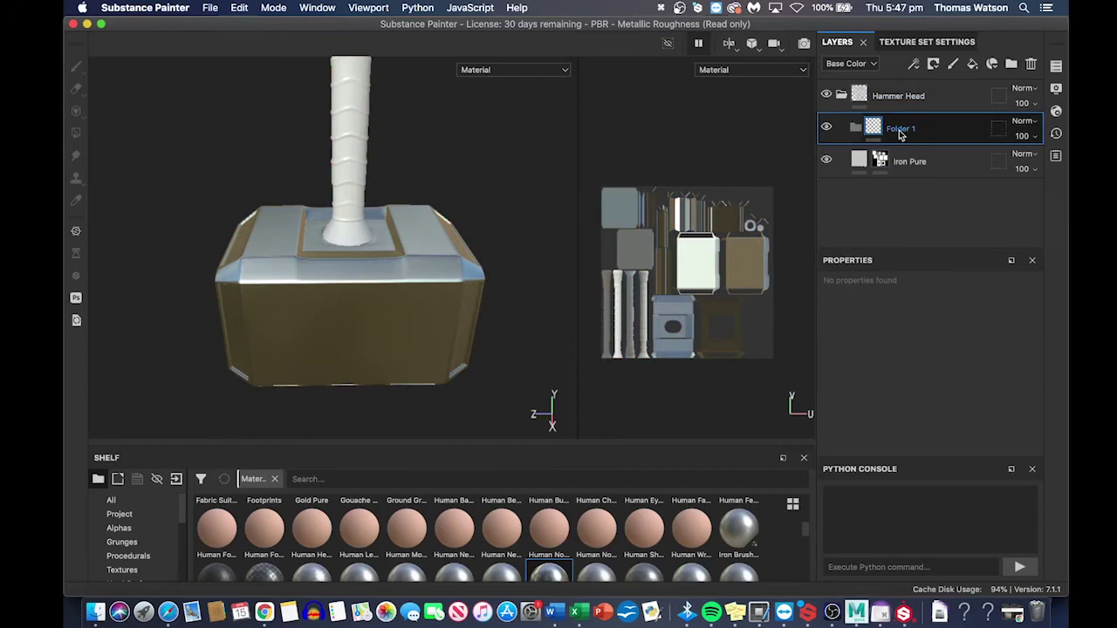
pyautogui.press('super+z')
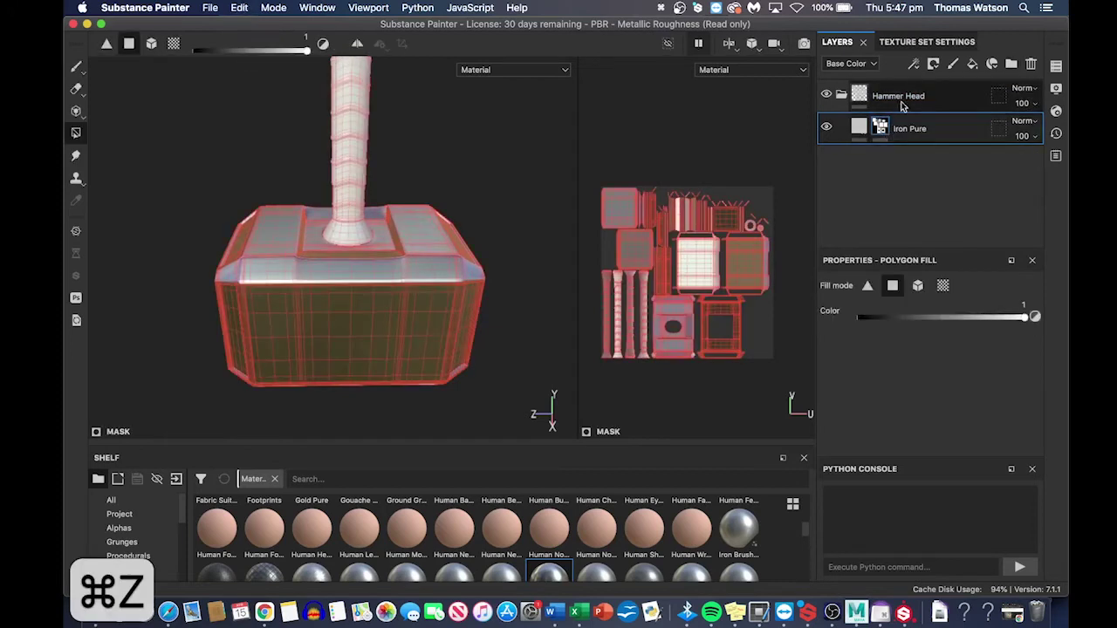
pyautogui.click(904, 102)
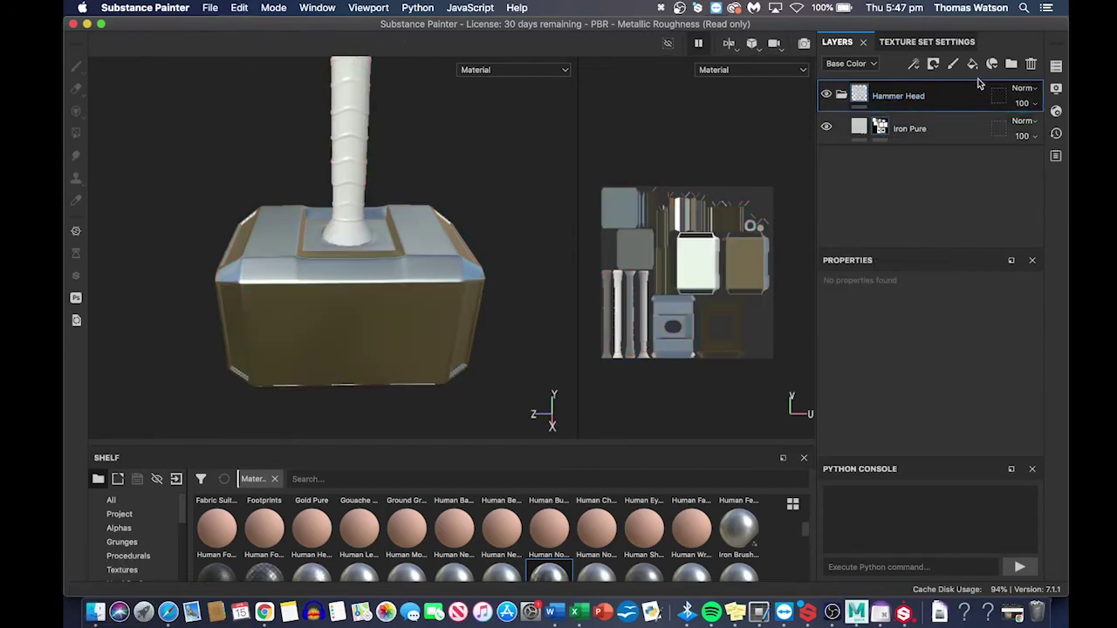
pyautogui.click(1010, 63)
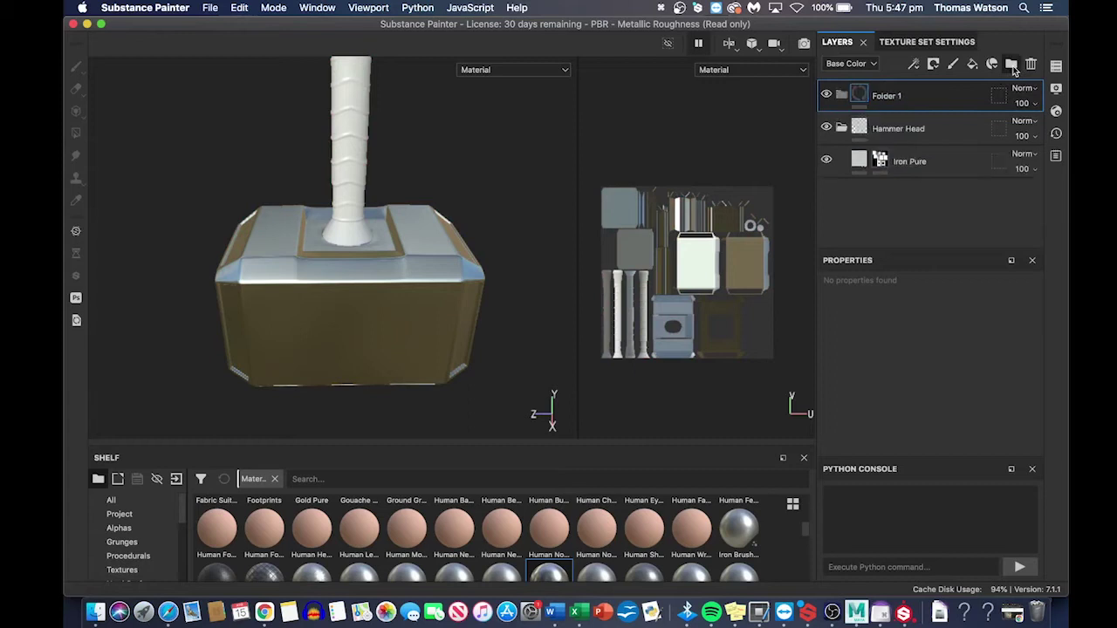
# - Rename the new folder Handle_Leather
pyautogui.doubleClick(884, 100)
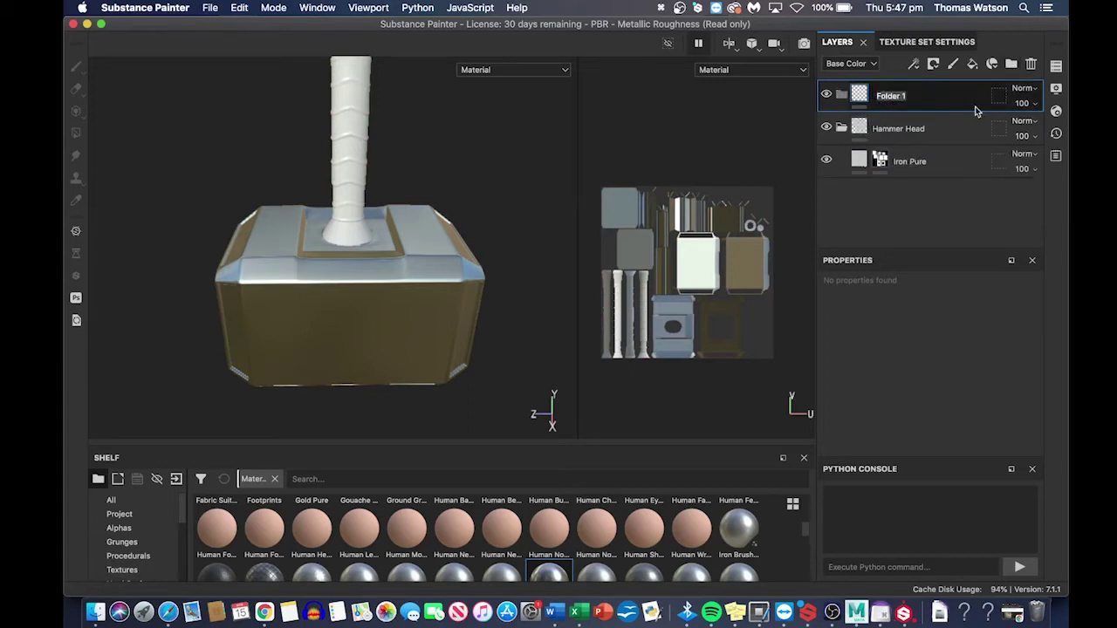
pyautogui.write('Hand')
pyautogui.press('Return')
pyautogui.write('le')
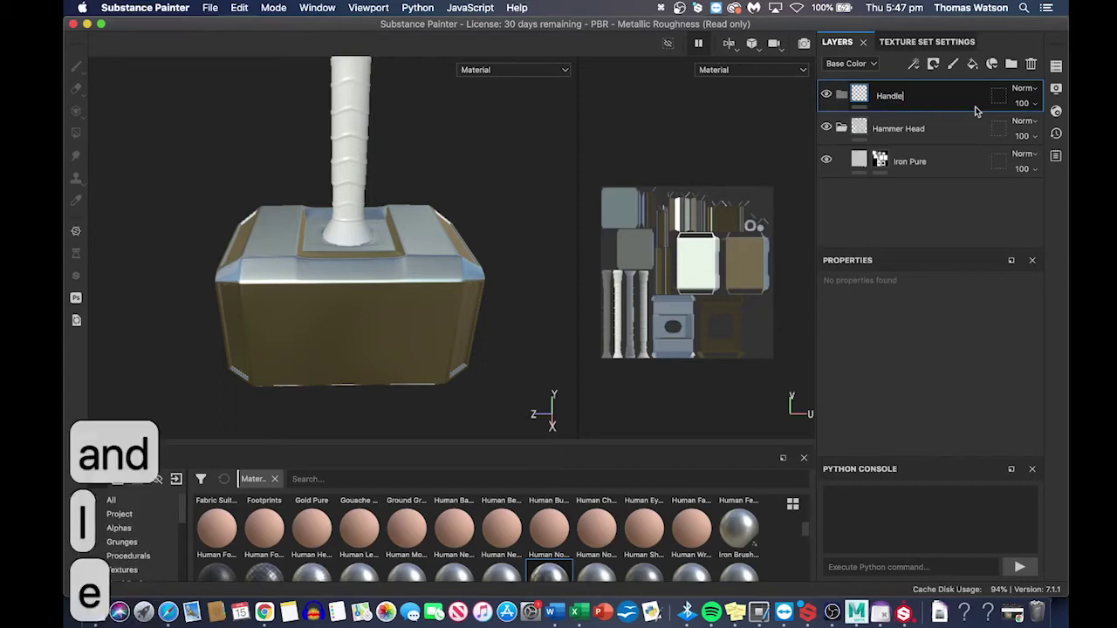
pyautogui.press('BackSpace')
pyautogui.press('BackSpace')
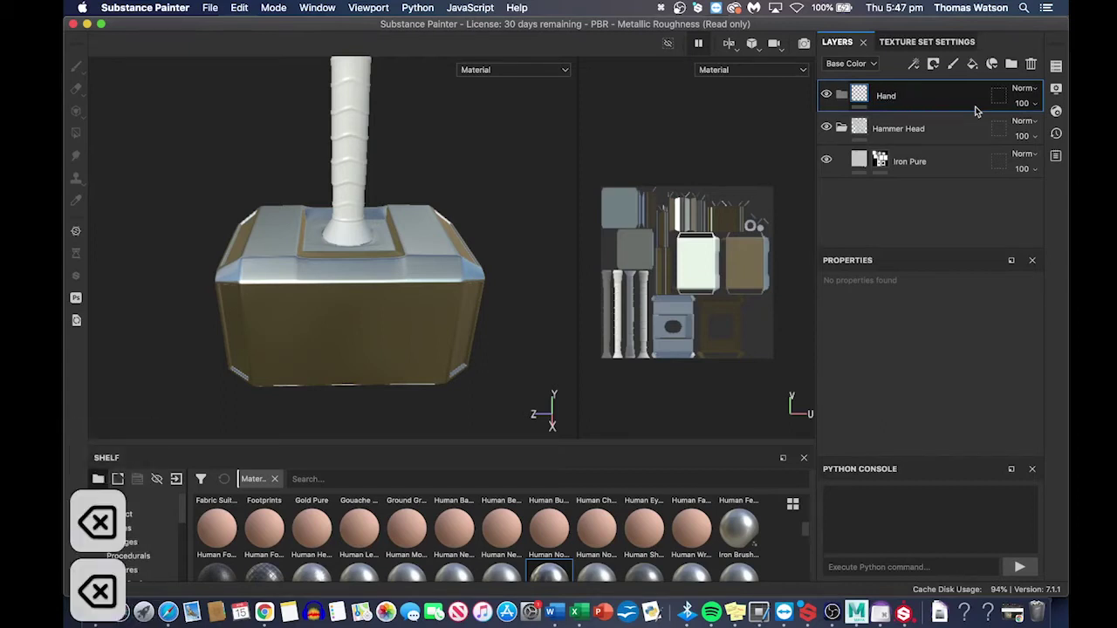
pyautogui.write('el')
pyautogui.press('Return')
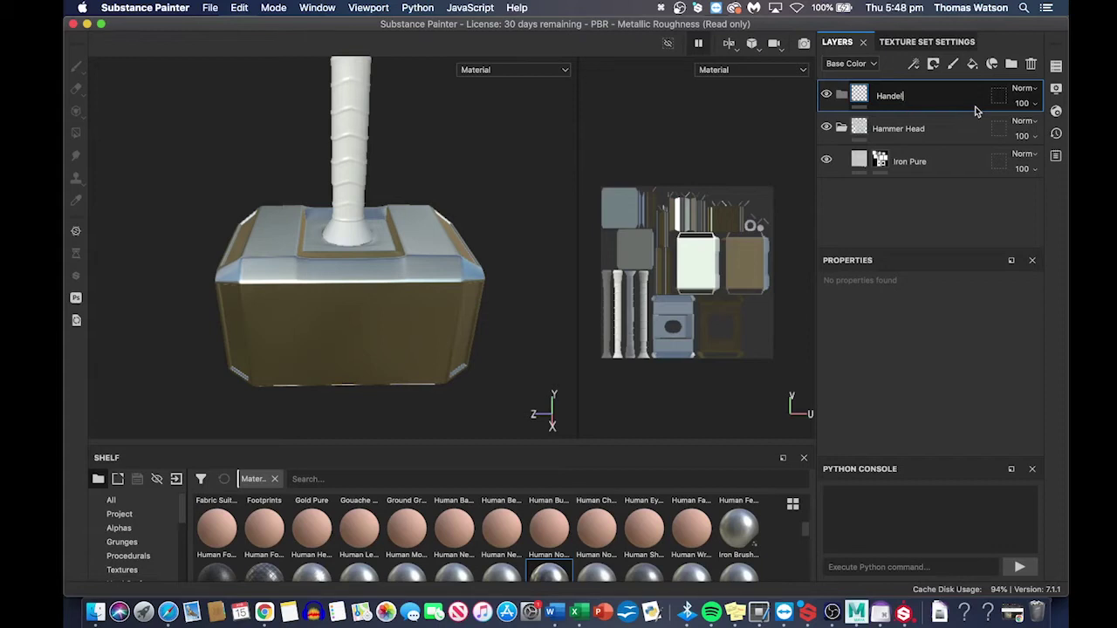
pyautogui.write('_Leather')
pyautogui.press('BackSpace')
pyautogui.press('BackSpace')
pyautogui.write('le')
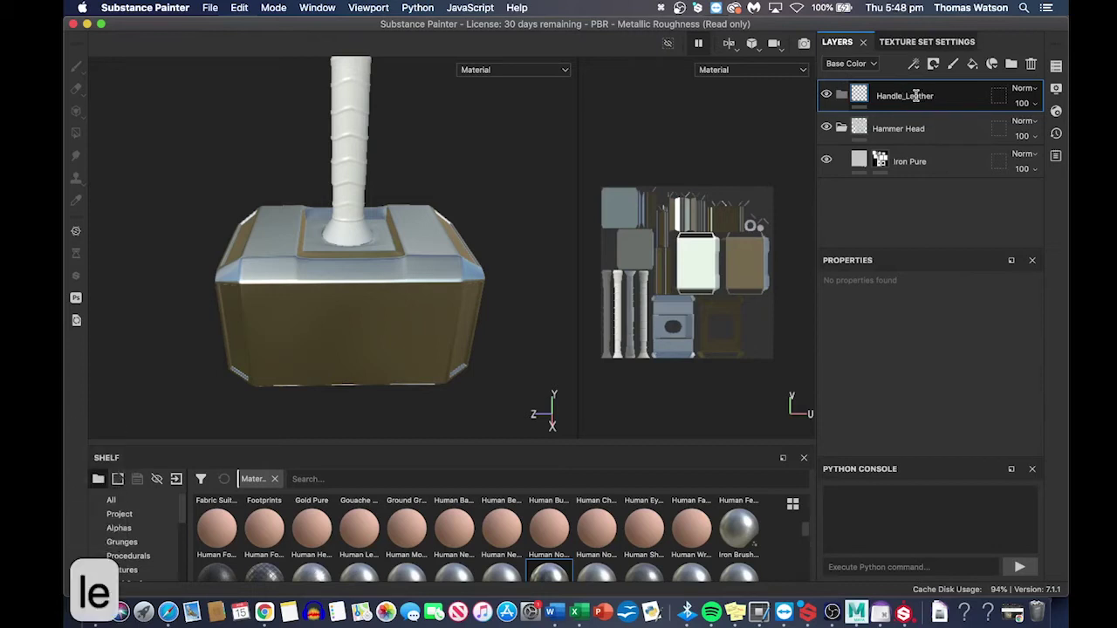
pyautogui.press('Return')
pyautogui.click(943, 202)
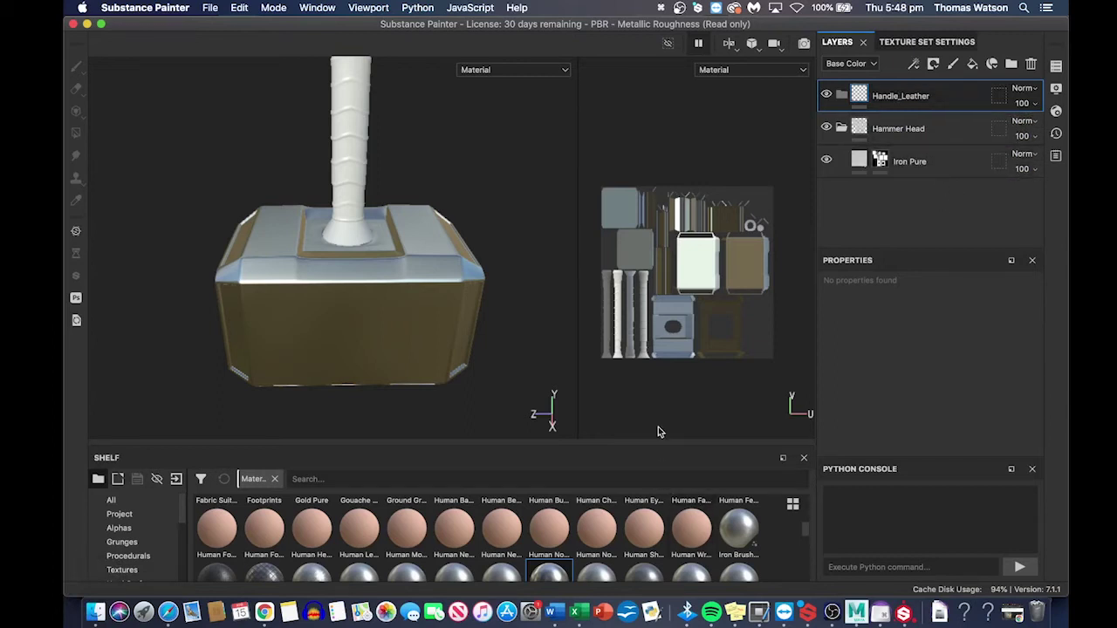
# - Enlarge the shelf and look through its materials and other asset categories for a leather suited to the handle
pyautogui.moveTo(659, 446); pyautogui.dragTo(663, 287)
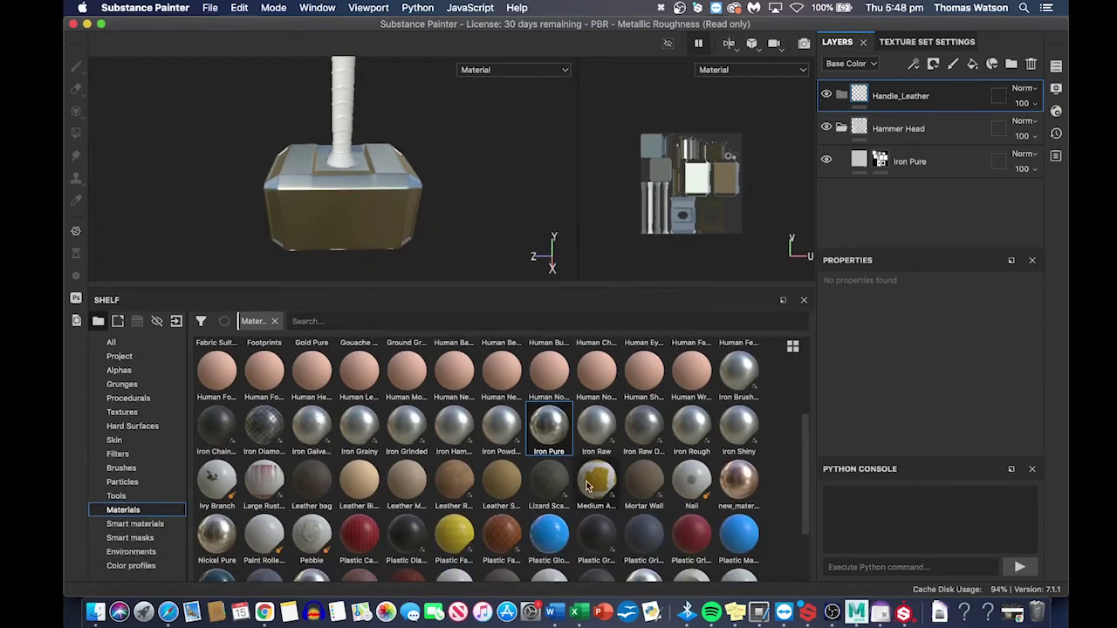
pyautogui.scroll(2, 620, 475)
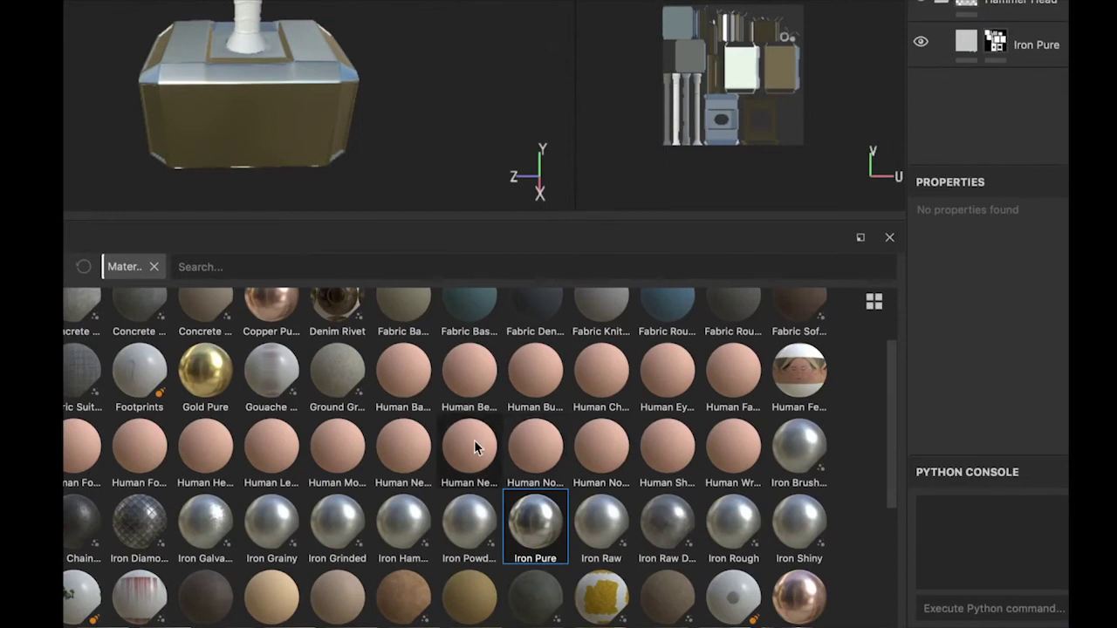
pyautogui.scroll(1, 474, 447)
pyautogui.scroll(-3, 476, 447)
pyautogui.scroll(-1, 676, 443)
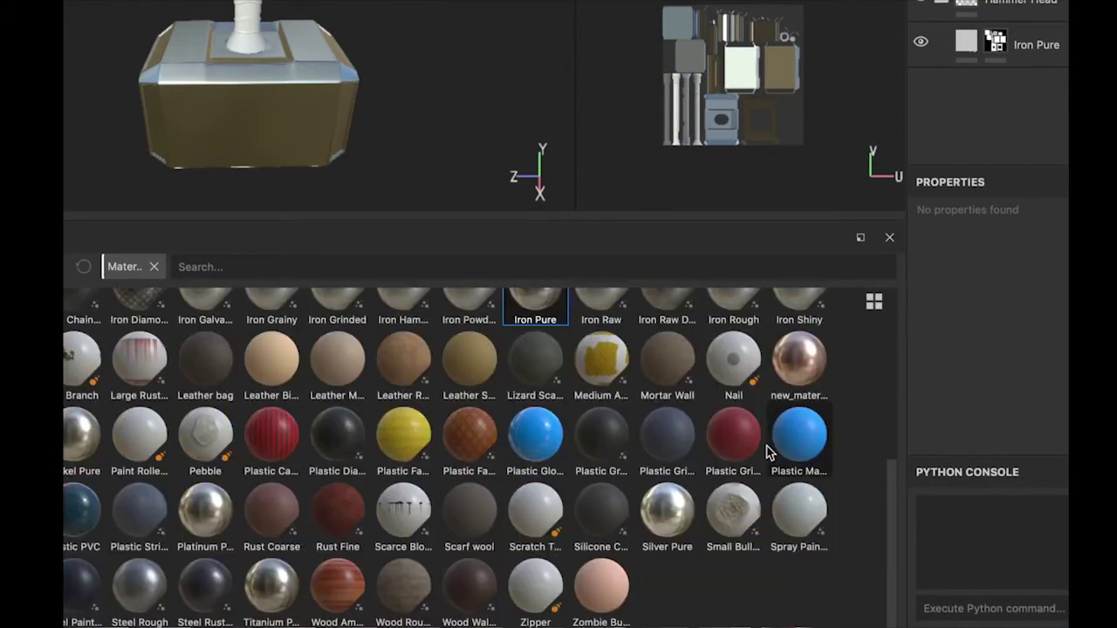
pyautogui.scroll(4, 726, 448)
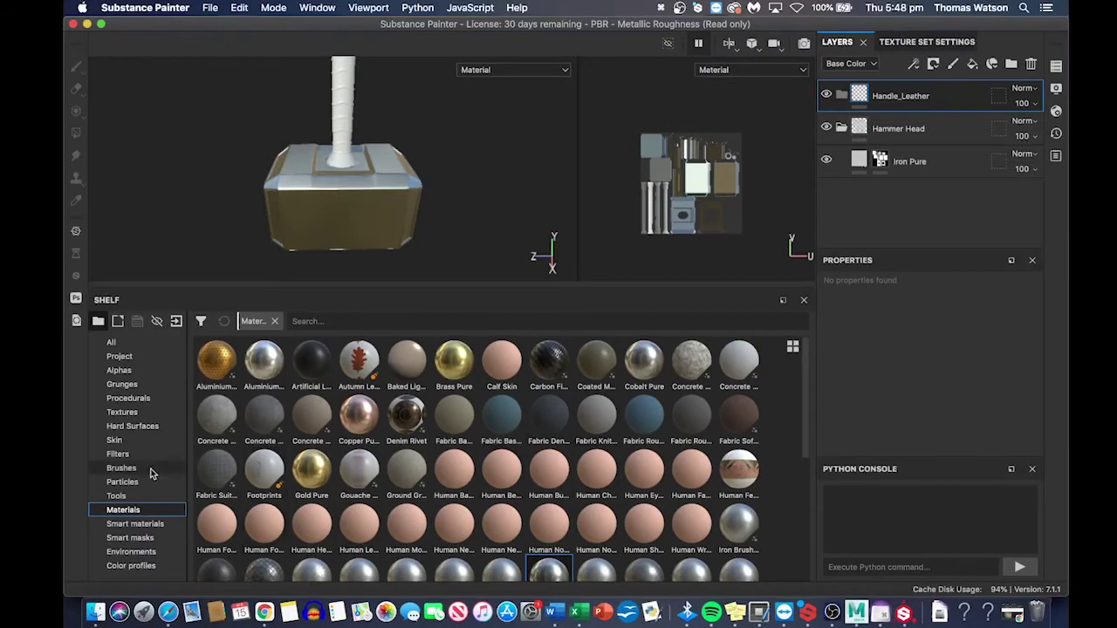
pyautogui.click(136, 413)
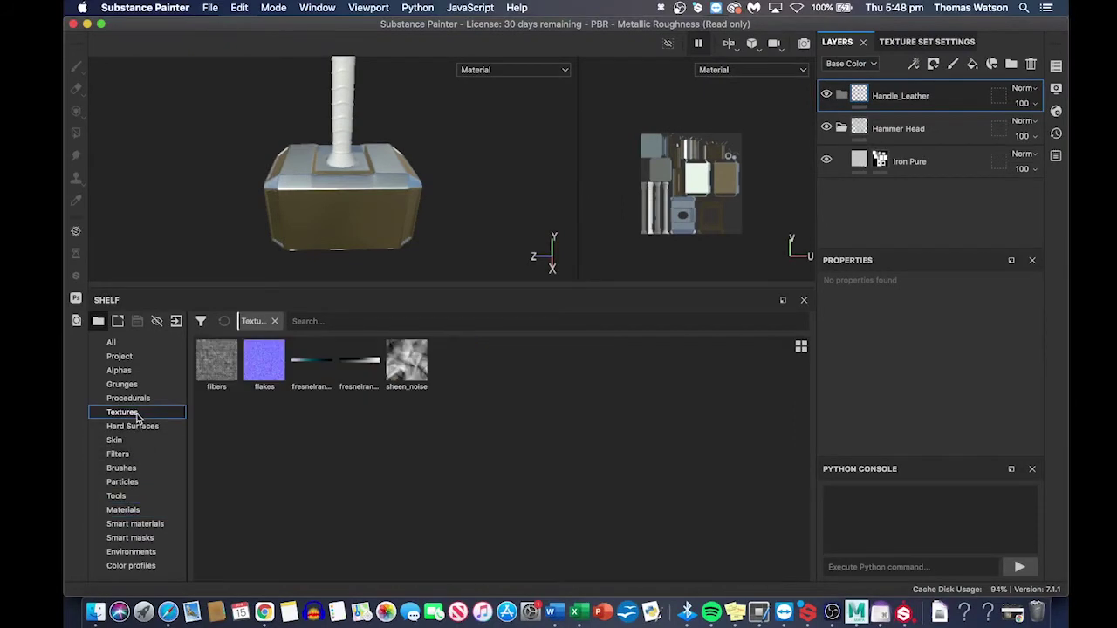
pyautogui.click(138, 472)
pyautogui.click(138, 483)
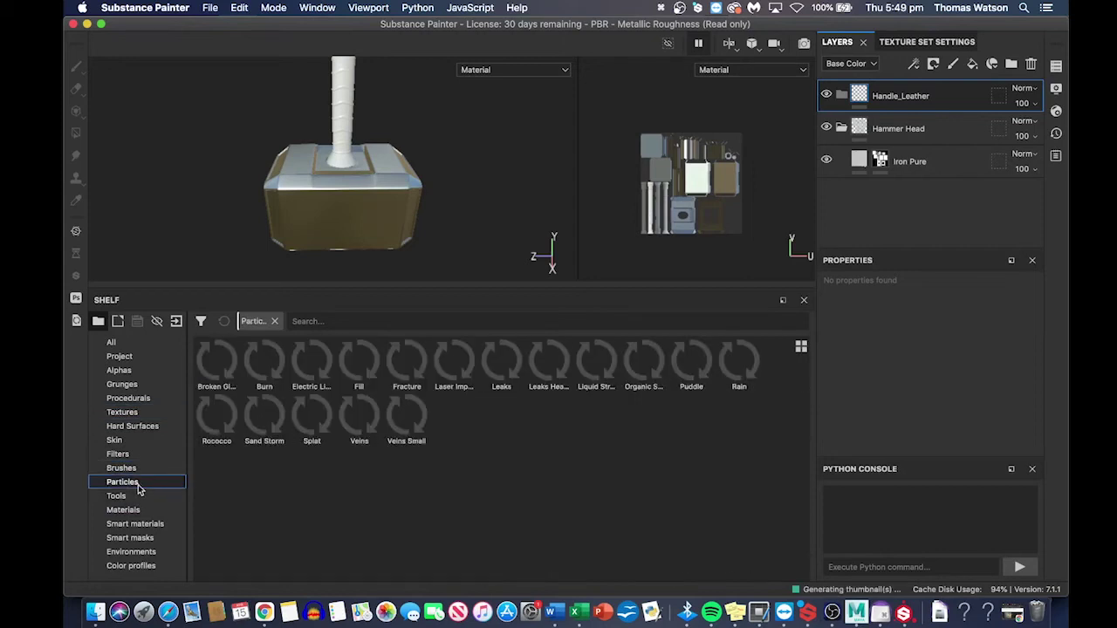
pyautogui.click(136, 496)
pyautogui.click(147, 510)
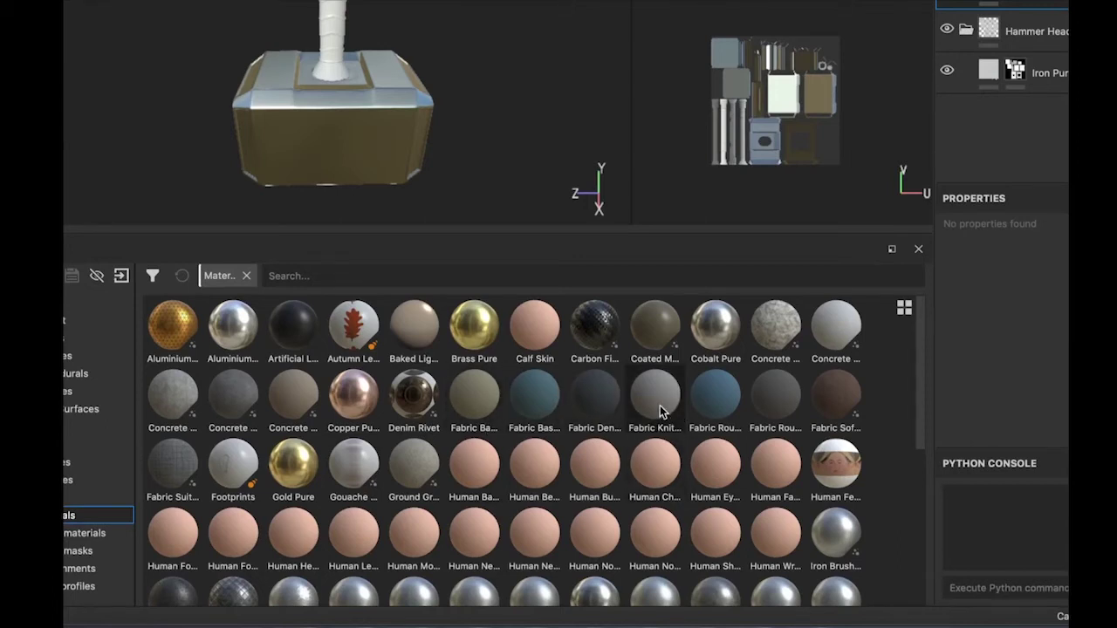
# - Try the Leather Rough material in the Handle_Leather folder and undo it
pyautogui.scroll(-5, 660, 409)
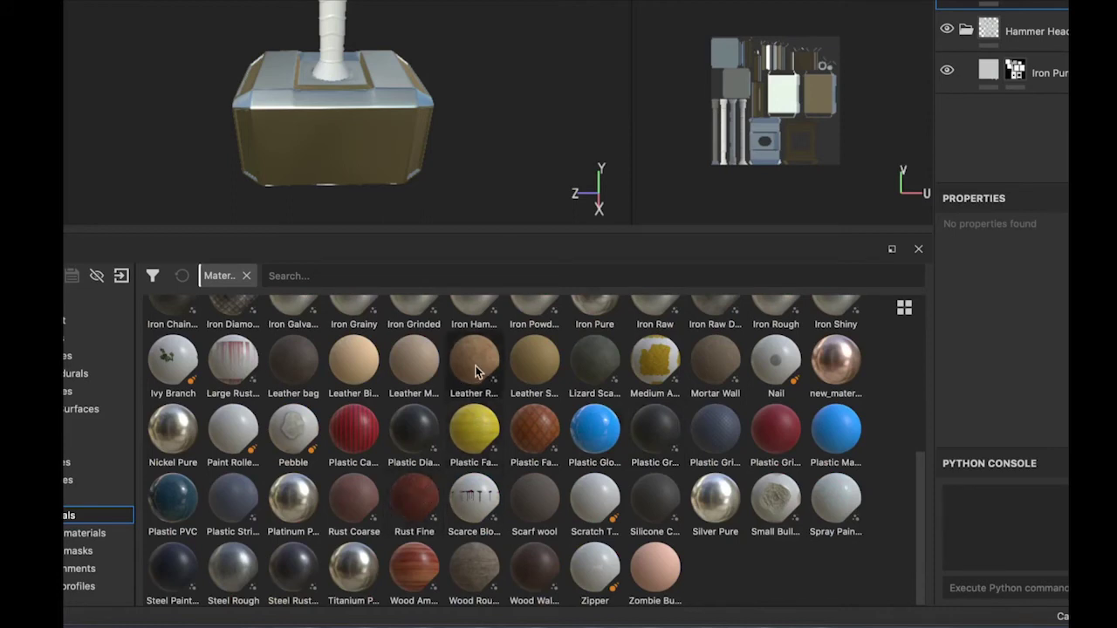
pyautogui.moveTo(475, 371)
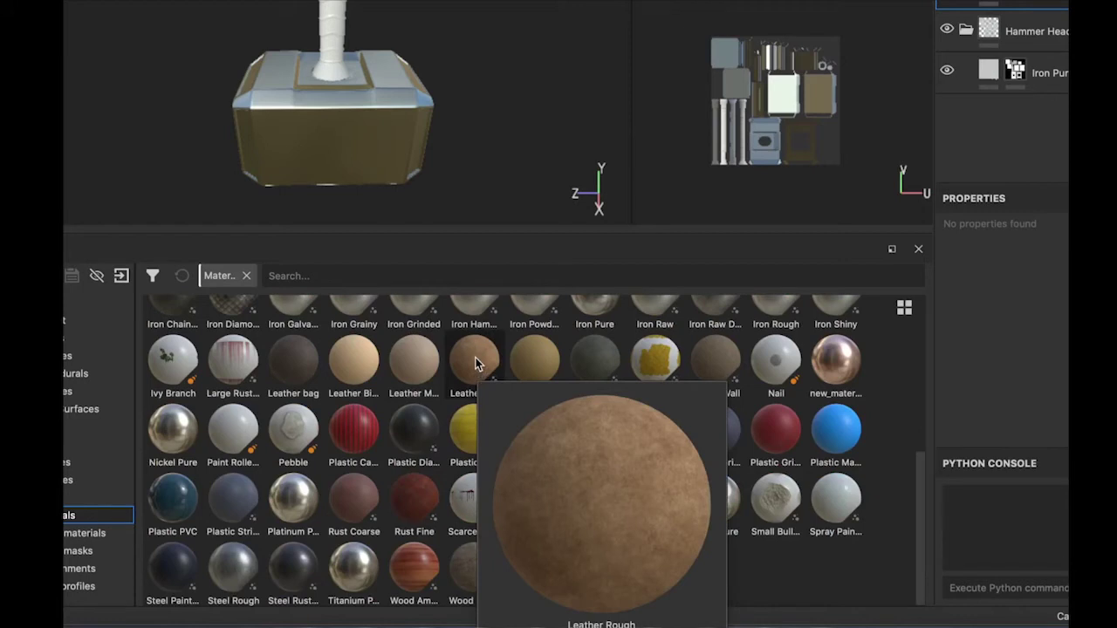
pyautogui.moveTo(516, 360)
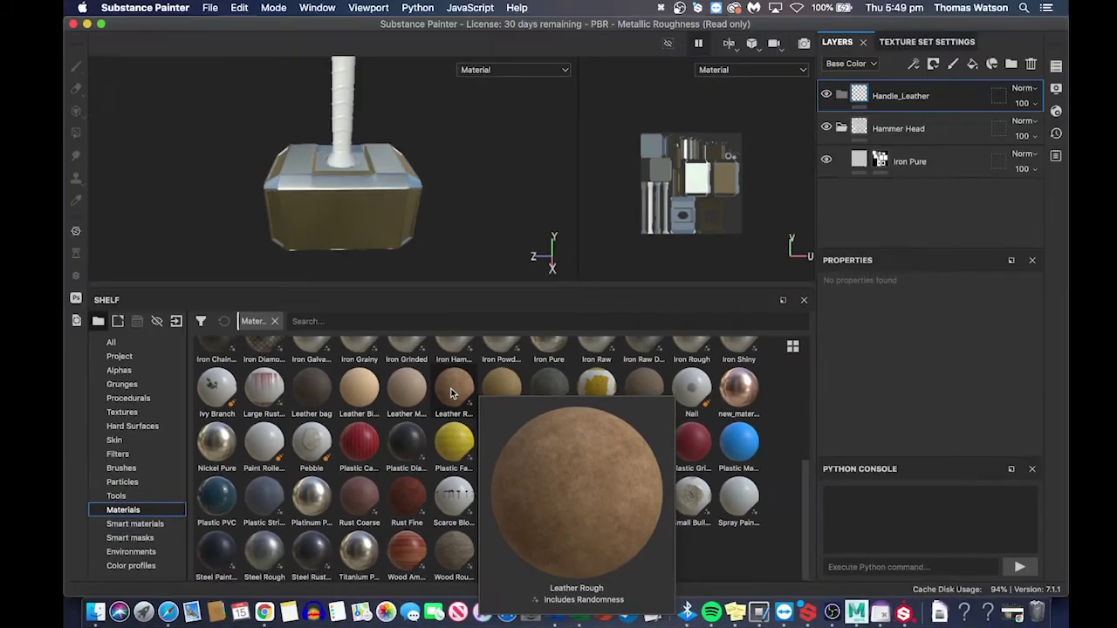
pyautogui.moveTo(451, 397); pyautogui.dragTo(673, 253)
pyautogui.moveTo(689, 252); pyautogui.dragTo(894, 102)
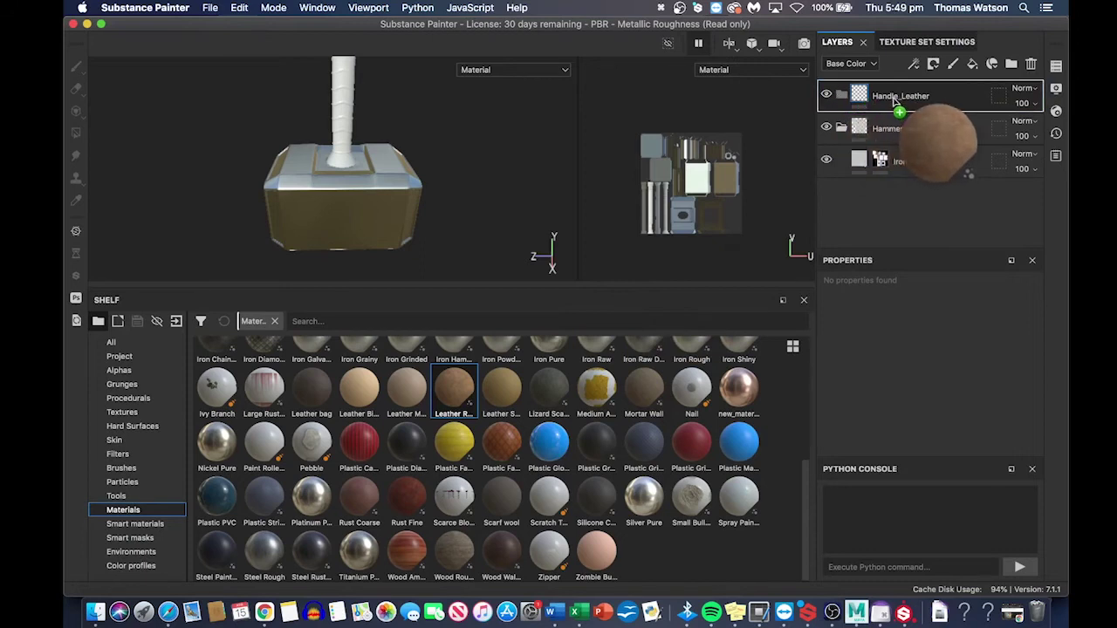
pyautogui.moveTo(894, 102); pyautogui.dragTo(894, 102)
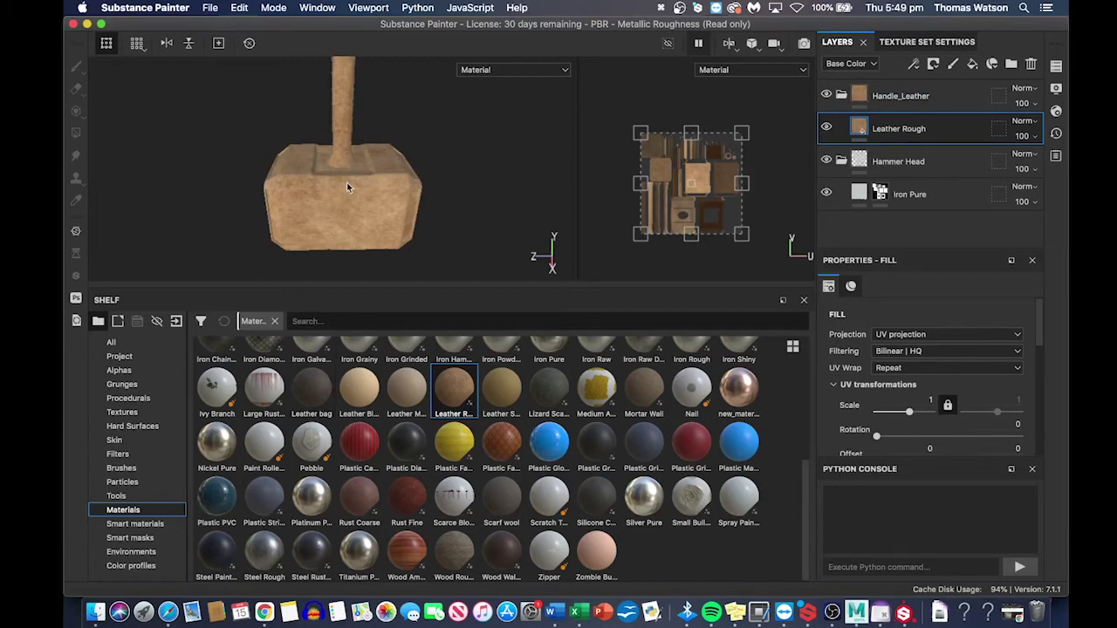
pyautogui.press('super+z')
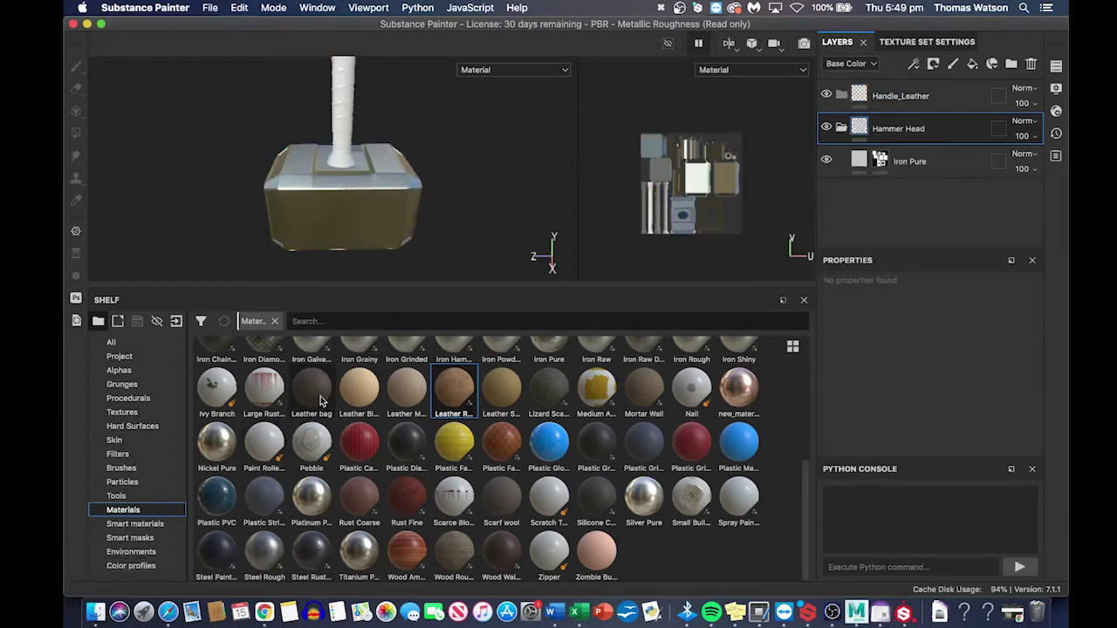
# - Add the Leather bag material inside the Handle_Leather folder and give its layer a black mask
pyautogui.moveTo(317, 399); pyautogui.dragTo(927, 97)
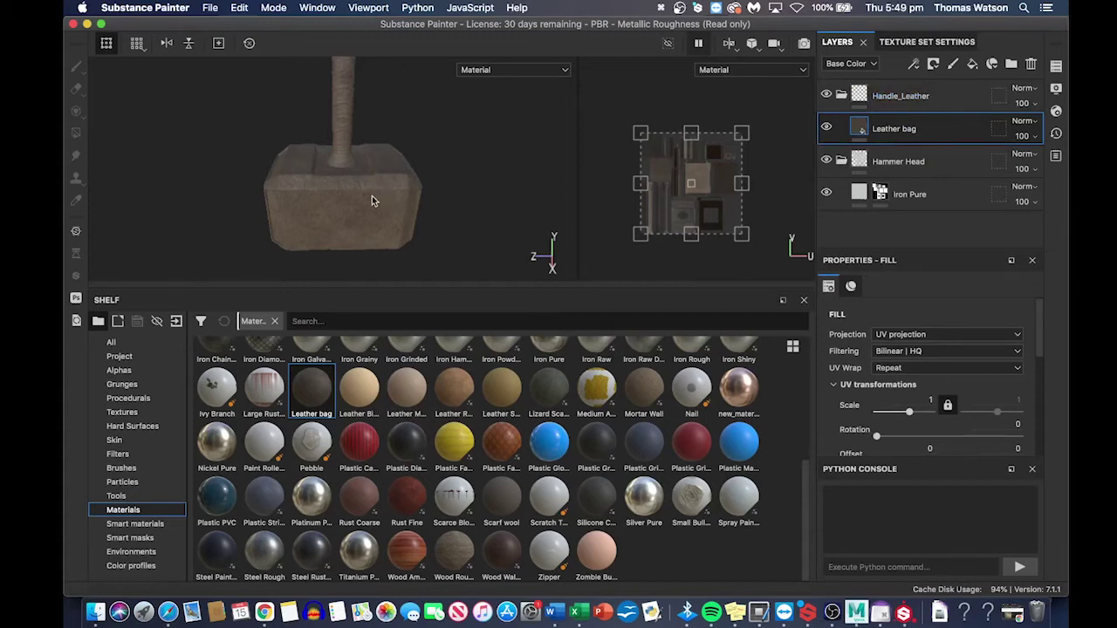
pyautogui.rightClick(899, 131)
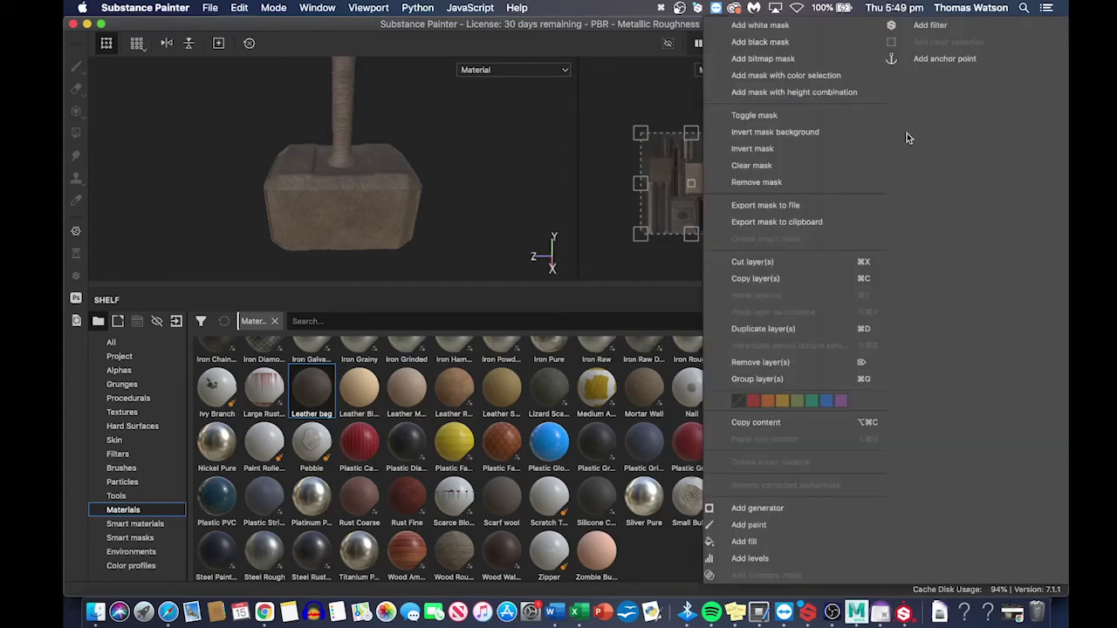
pyautogui.click(760, 42)
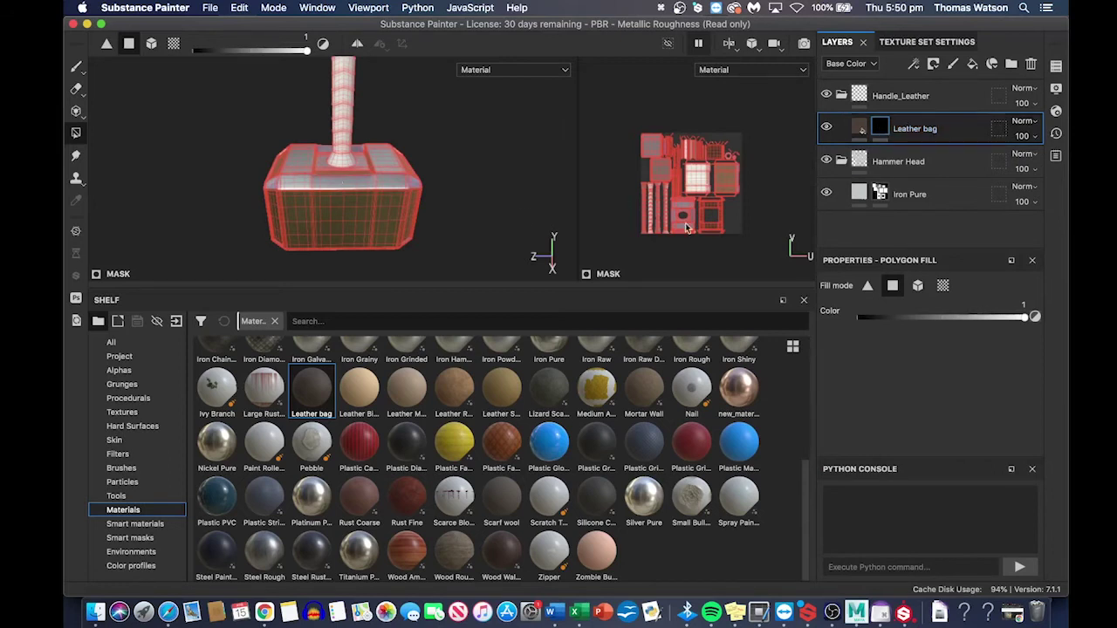
# - Fill the four handle UV islands in the Leather bag layer's mask using Polygon Fill in UV chunk mode
pyautogui.scroll(5, 686, 226)
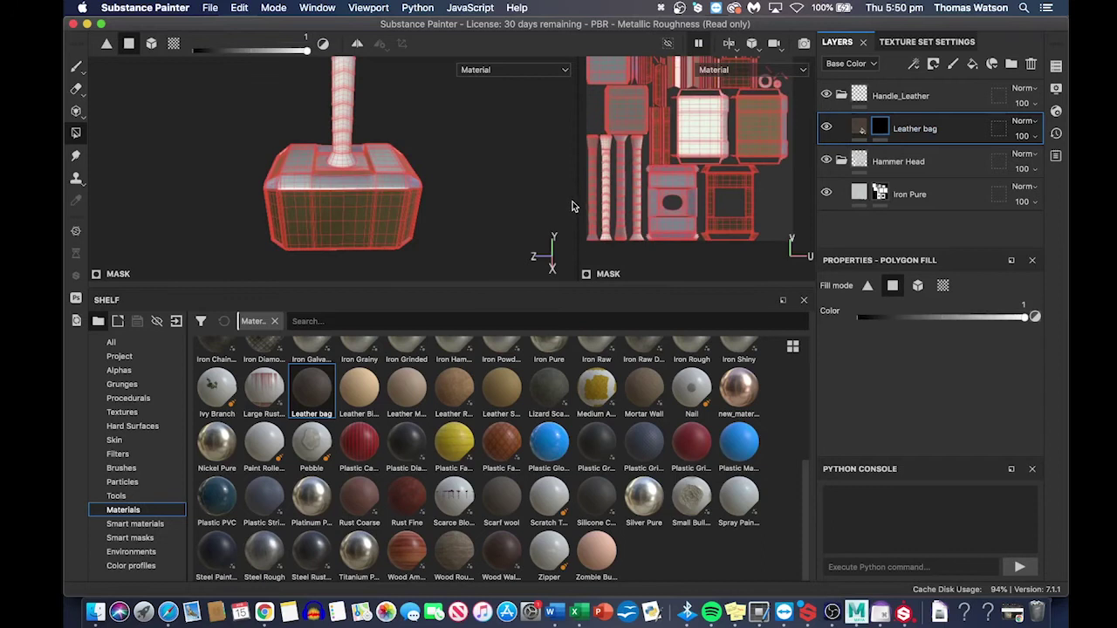
pyautogui.moveTo(576, 200); pyautogui.dragTo(369, 204)
pyautogui.scroll(5, 507, 194)
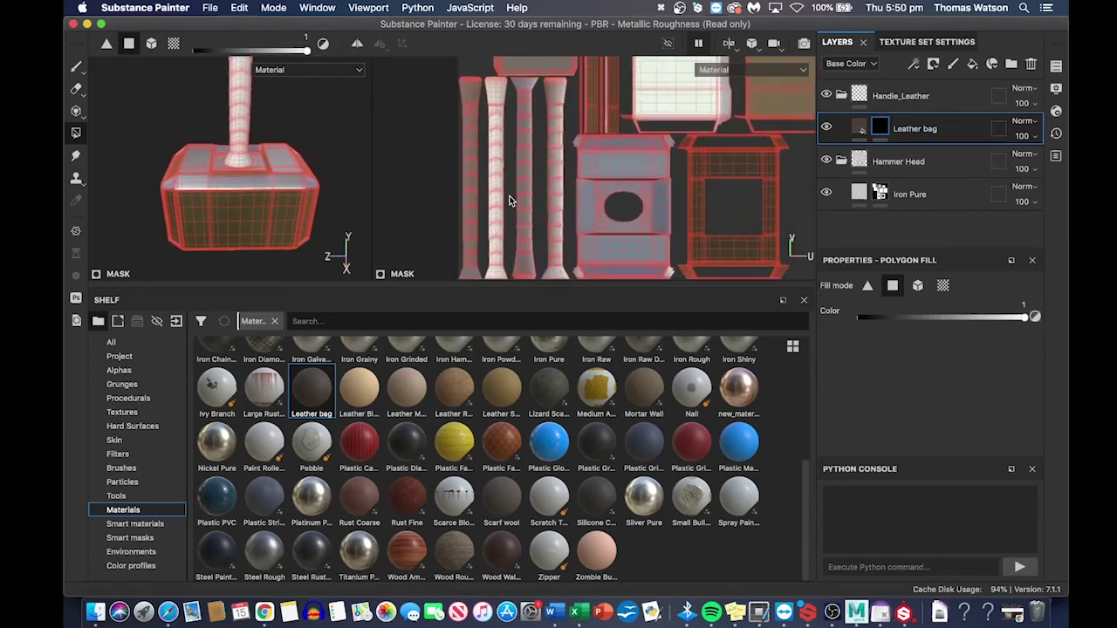
pyautogui.scroll(-2, 512, 200)
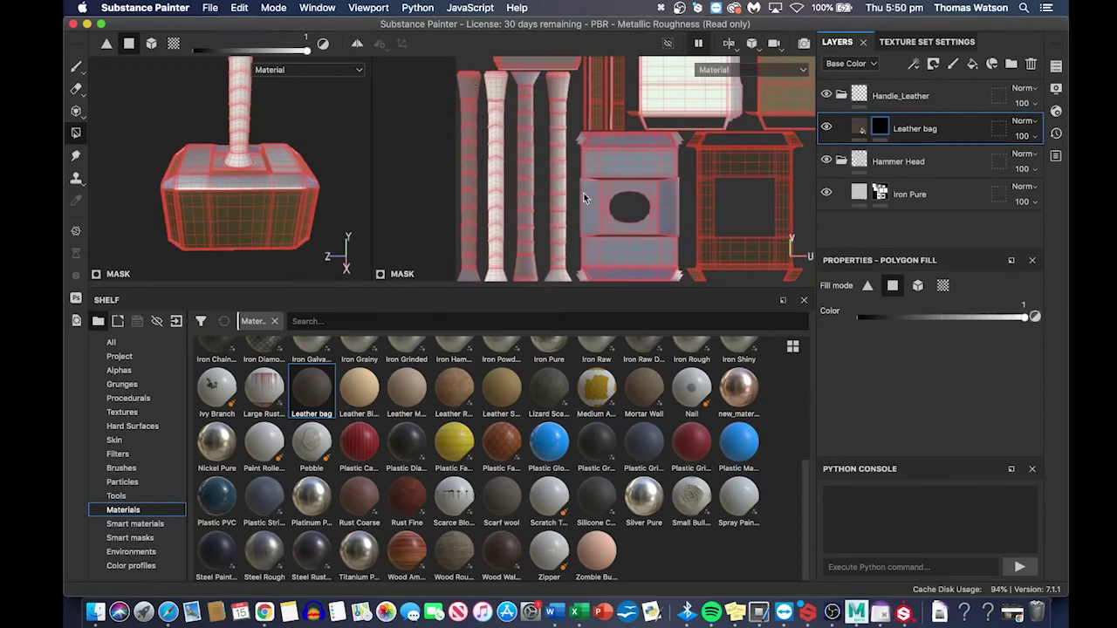
pyautogui.moveTo(581, 189)
pyautogui.mouseDown(button='middle')
pyautogui.moveTo(584, 215)
pyautogui.moveTo(576, 183)
pyautogui.mouseUp(button='middle')
pyautogui.click(882, 139)
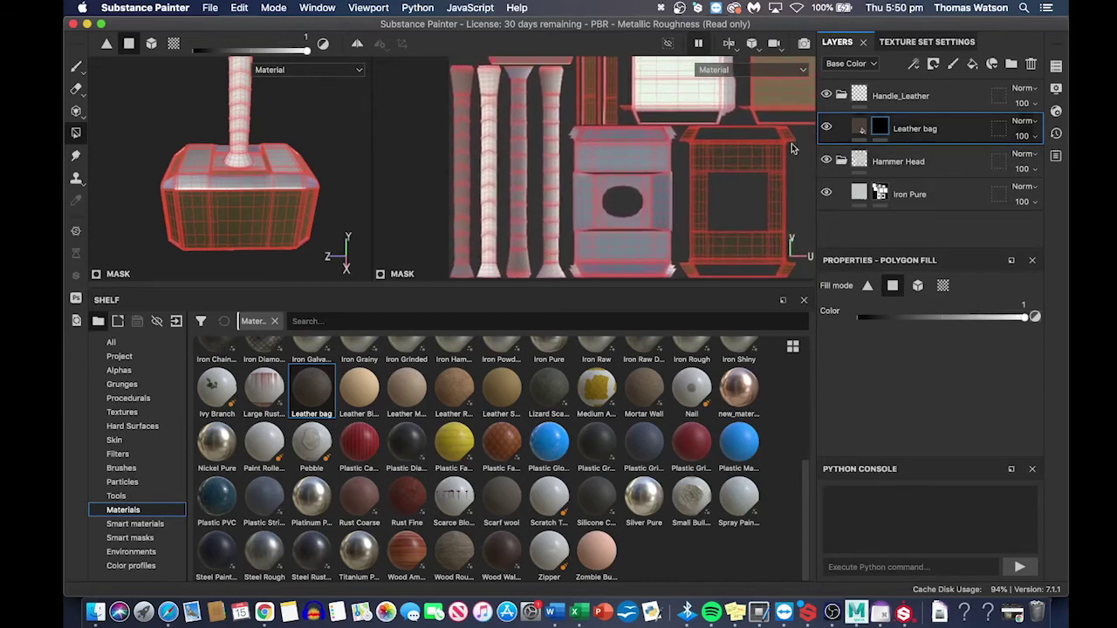
pyautogui.press('p')
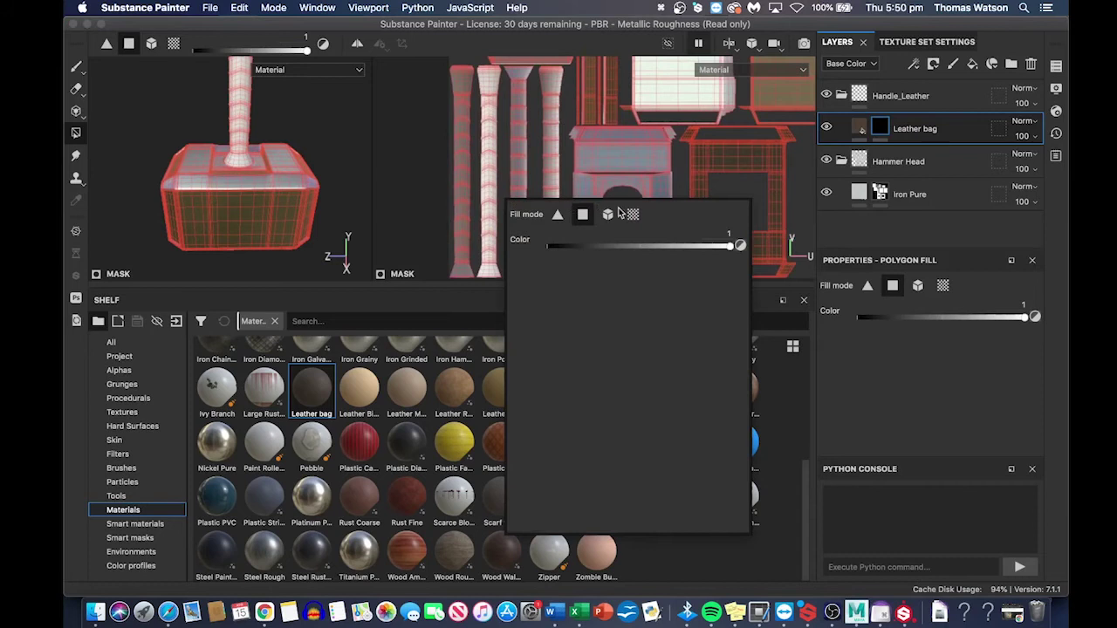
pyautogui.click(634, 214)
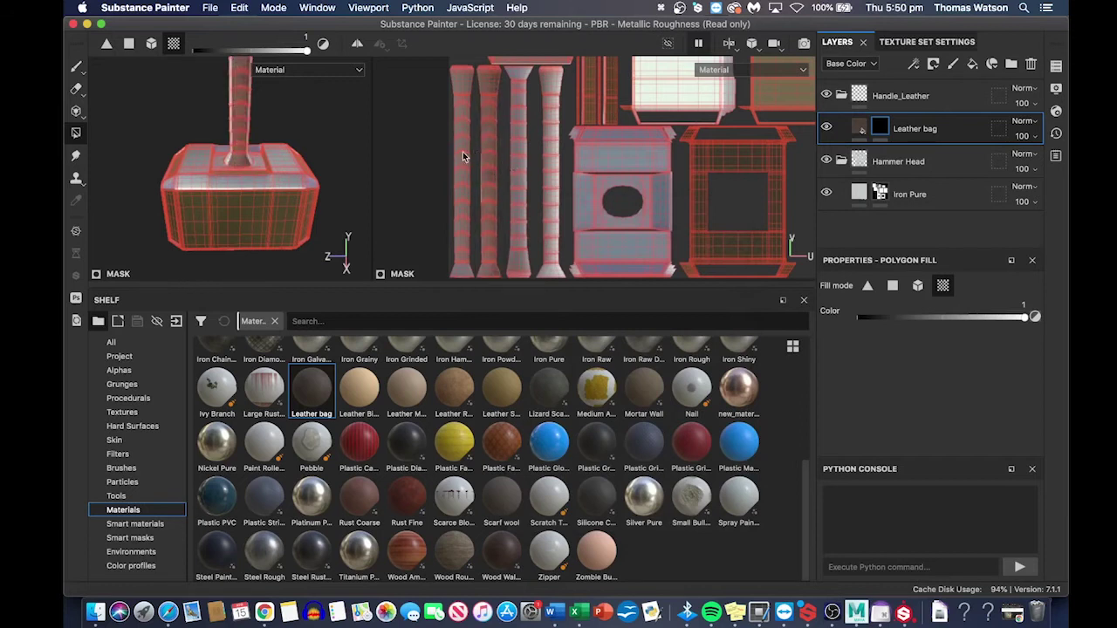
pyautogui.click(460, 156)
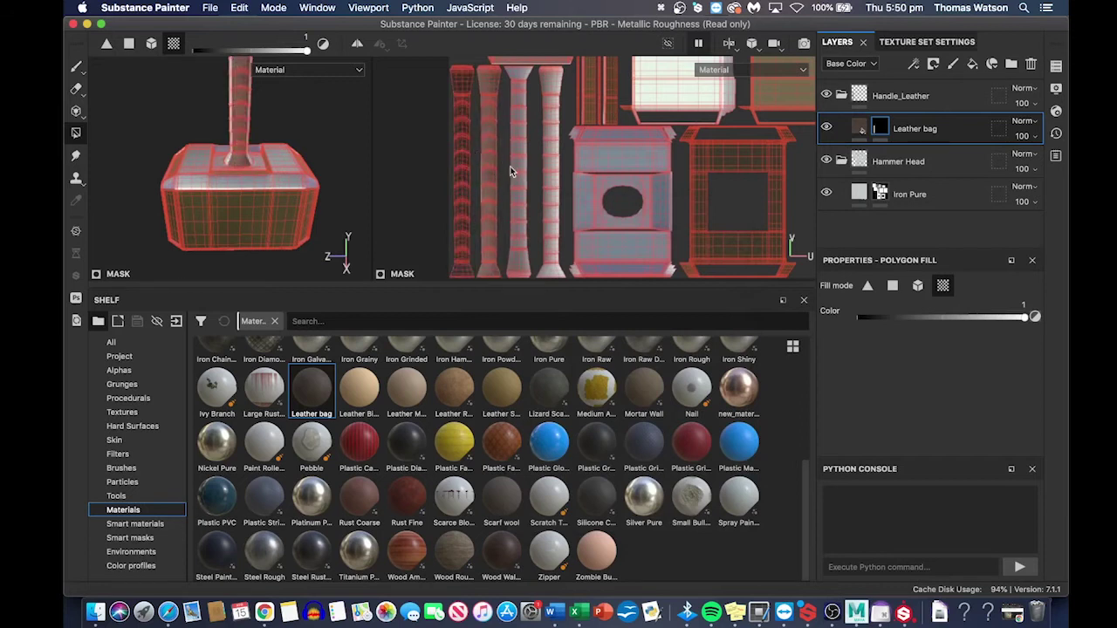
pyautogui.click(519, 176)
pyautogui.click(552, 176)
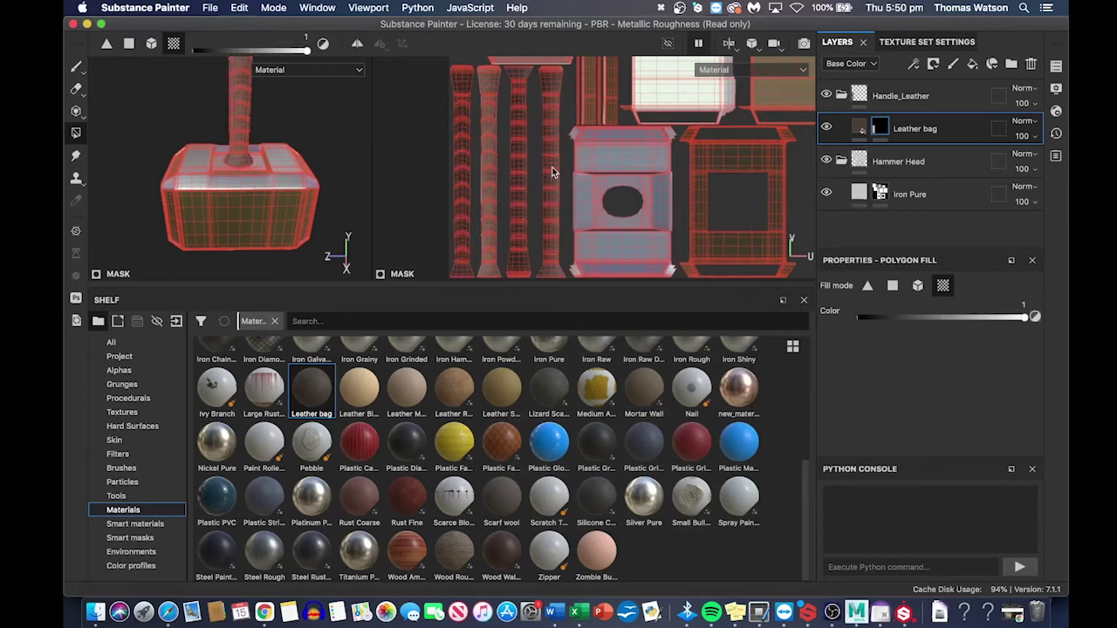
# - Enlarge the viewports, switch from Polygon Fill to the Paint tool and examine the leather on the handle
pyautogui.scroll(-4, 552, 174)
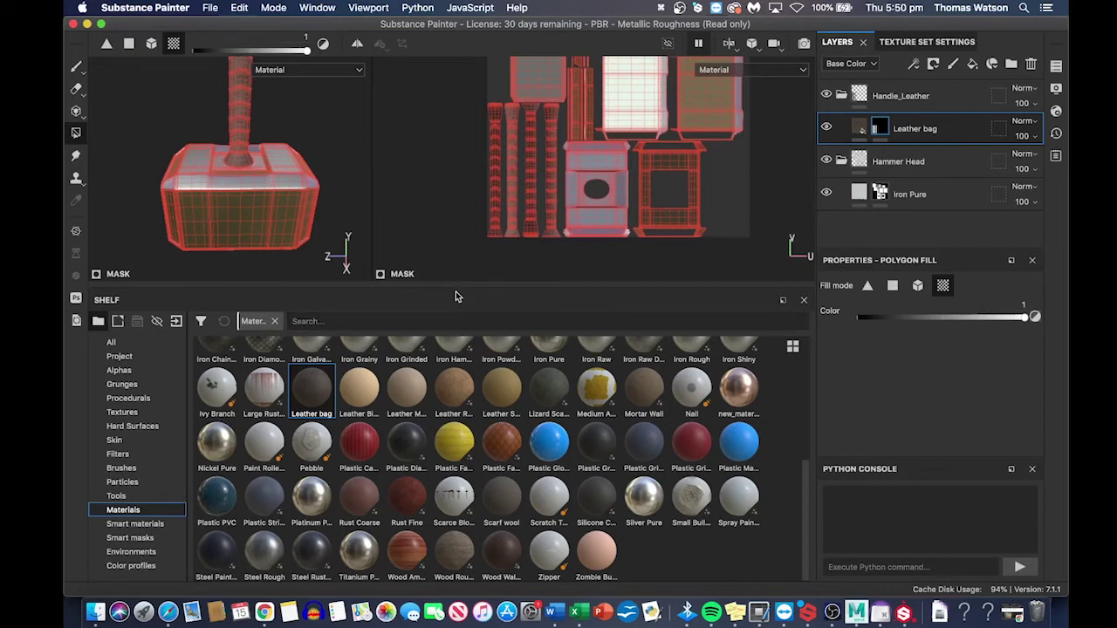
pyautogui.moveTo(457, 286); pyautogui.dragTo(486, 527)
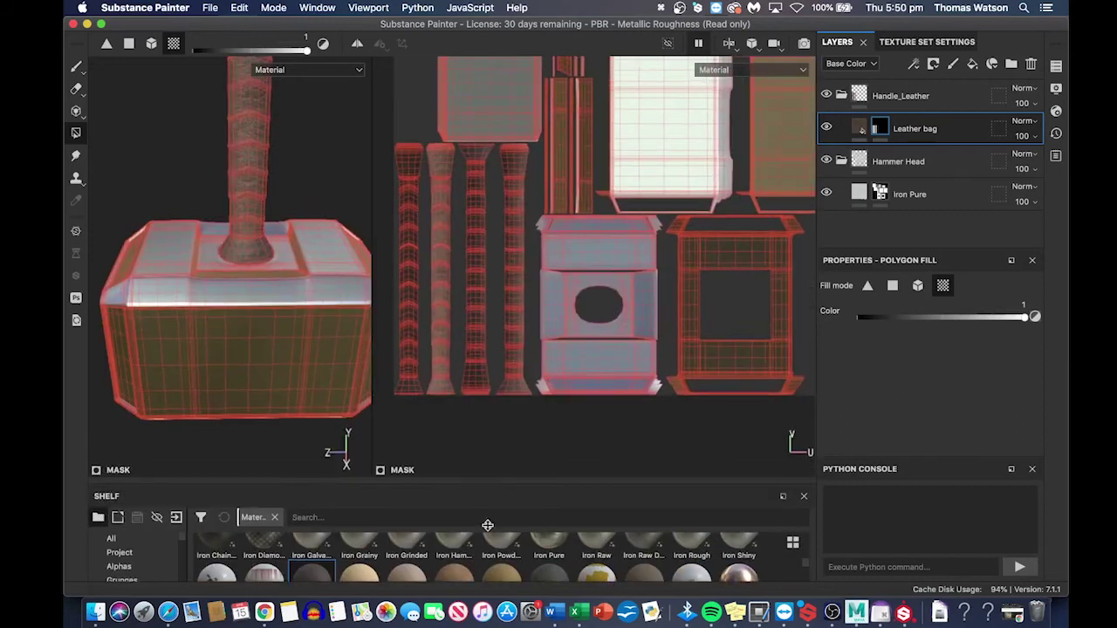
pyautogui.moveTo(370, 370); pyautogui.dragTo(636, 353)
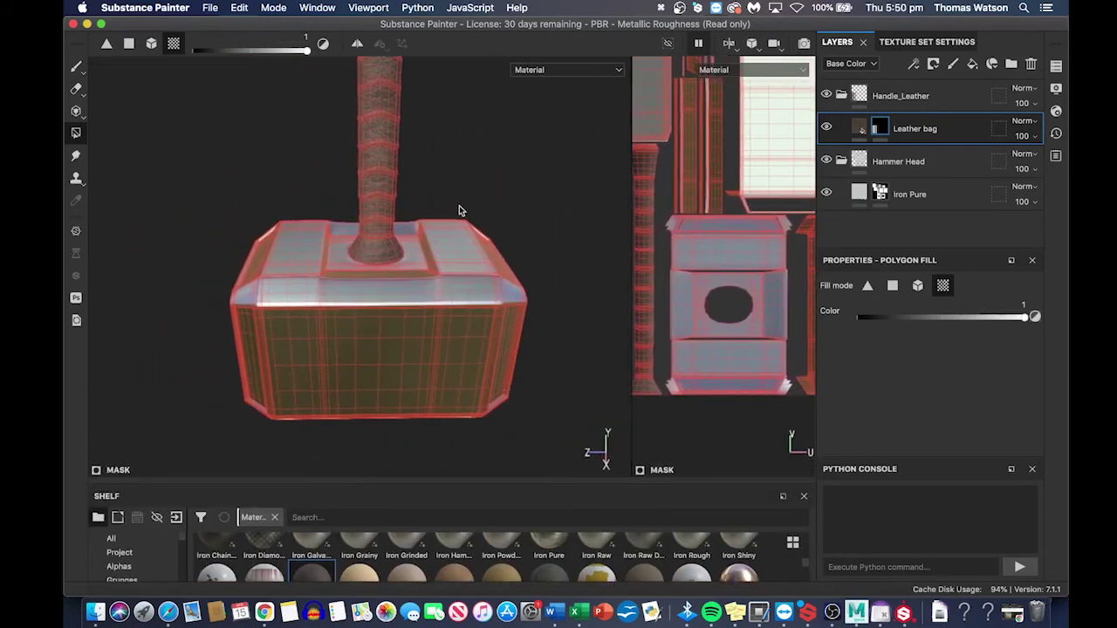
pyautogui.click(76, 67)
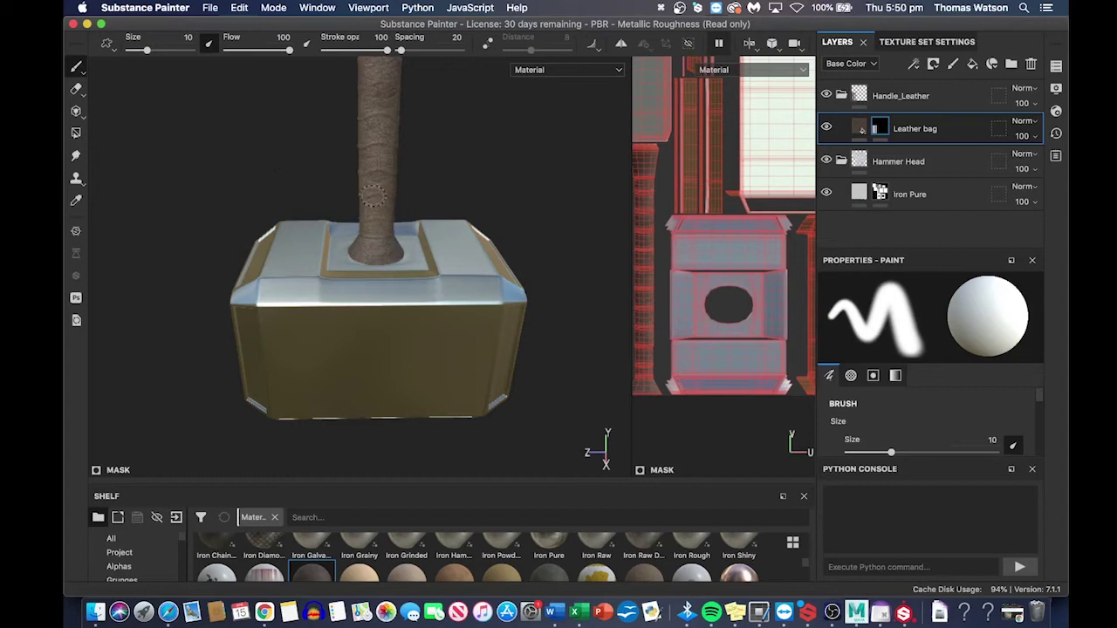
pyautogui.moveTo(389, 173)
pyautogui.keyDown('alt'); pyautogui.mouseDown()
pyautogui.moveTo(579, 165)
pyautogui.moveTo(481, 204)
pyautogui.moveTo(439, 185)
pyautogui.moveTo(445, 259)
pyautogui.moveTo(412, 209)
pyautogui.moveTo(451, 252)
pyautogui.moveTo(506, 257)
pyautogui.moveTo(558, 226)
pyautogui.moveTo(555, 237)
pyautogui.moveTo(558, 209)
pyautogui.moveTo(528, 182)
pyautogui.moveTo(453, 219)
pyautogui.moveTo(543, 222)
pyautogui.moveTo(517, 262)
pyautogui.moveTo(476, 288)
pyautogui.moveTo(431, 271)
pyautogui.moveTo(437, 248)
pyautogui.mouseUp(); pyautogui.keyUp('alt')
pyautogui.scroll(2, 443, 244)
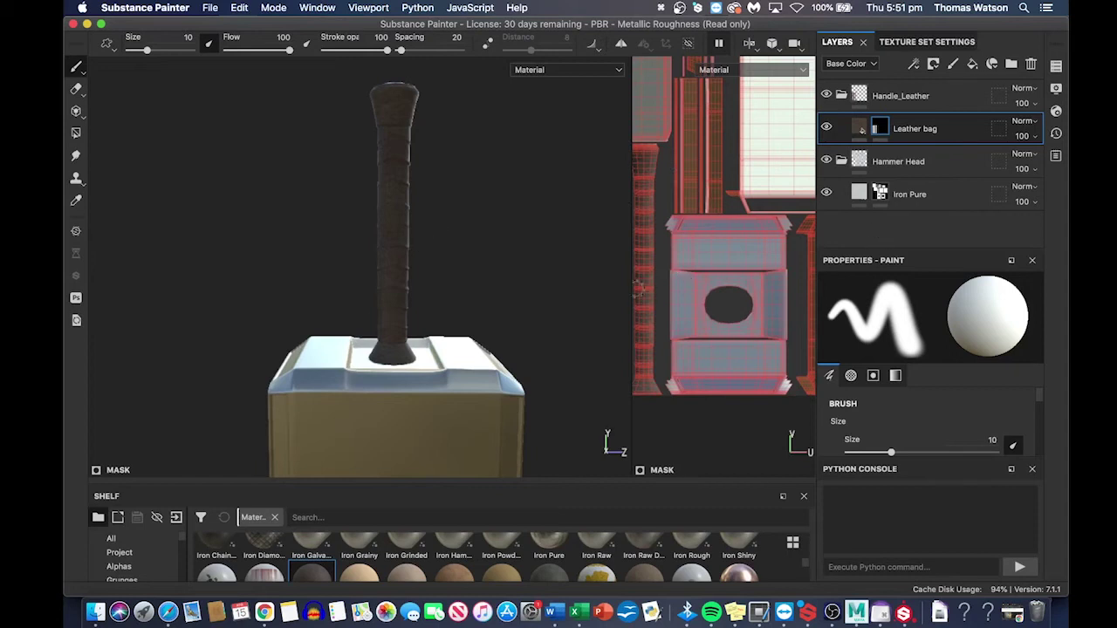
pyautogui.moveTo(631, 289); pyautogui.dragTo(434, 298)
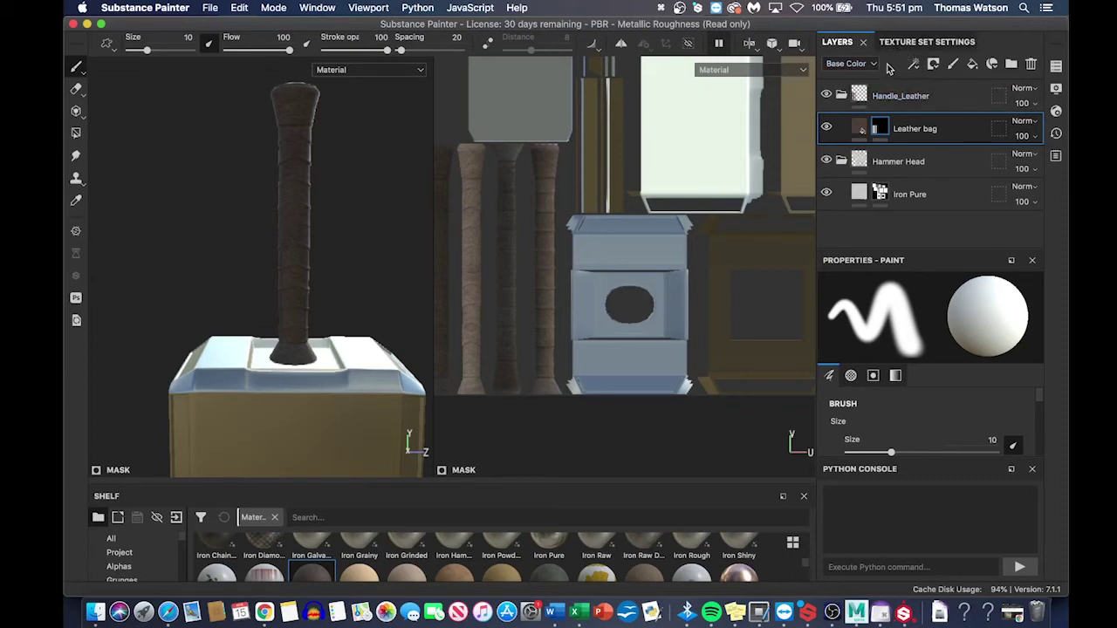
# - Create a new folder above Handle_Leather and name it Metal Rings
pyautogui.click(927, 93)
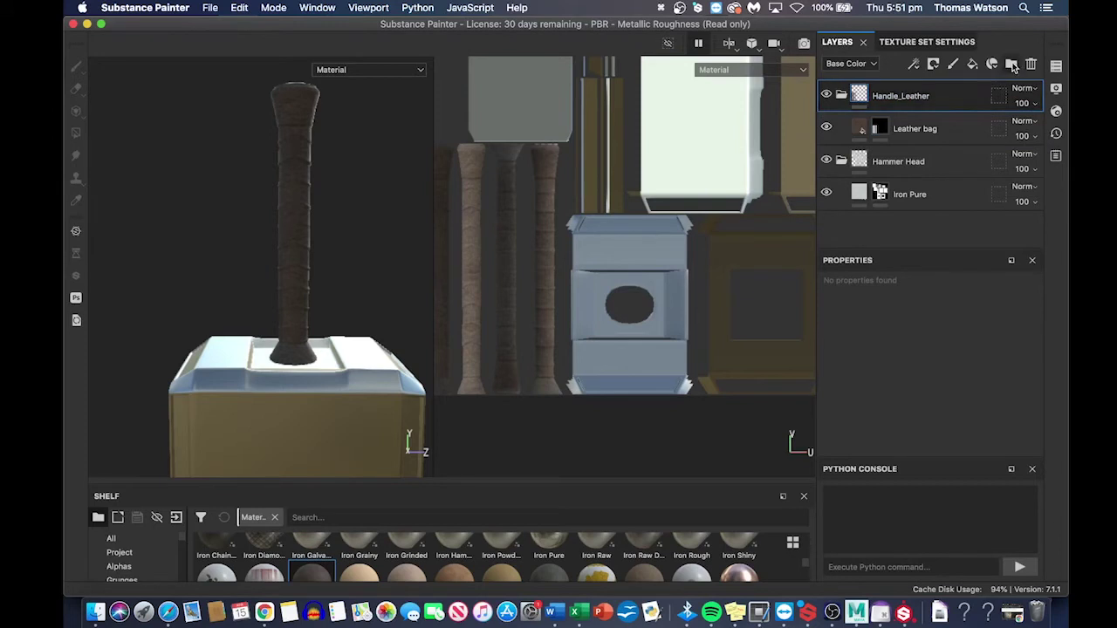
pyautogui.click(1010, 63)
pyautogui.doubleClick(890, 96)
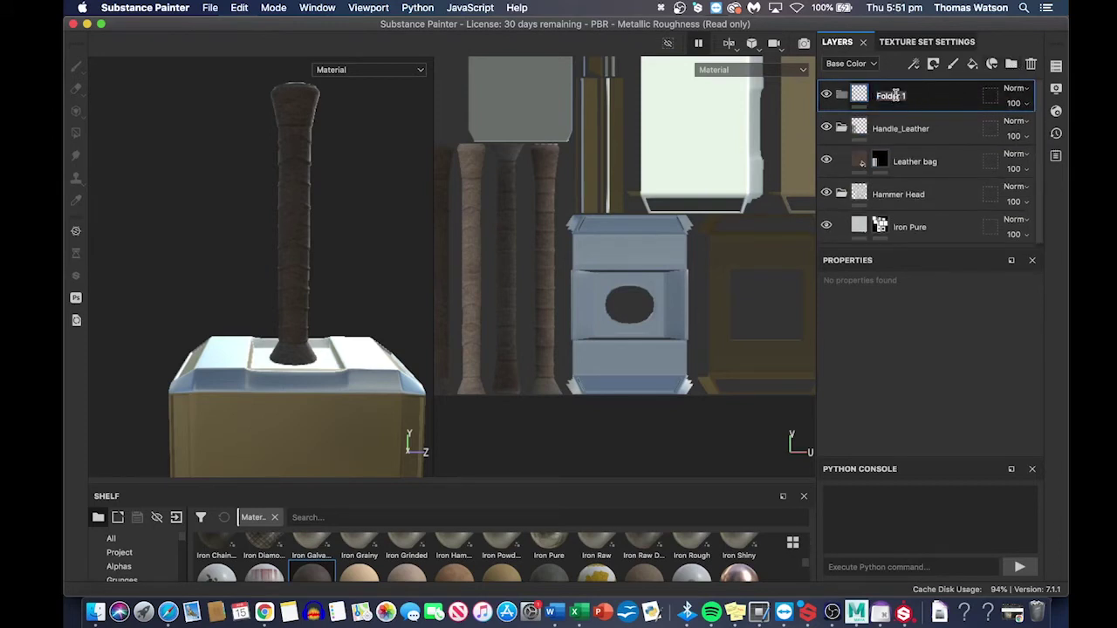
pyautogui.write('Metal')
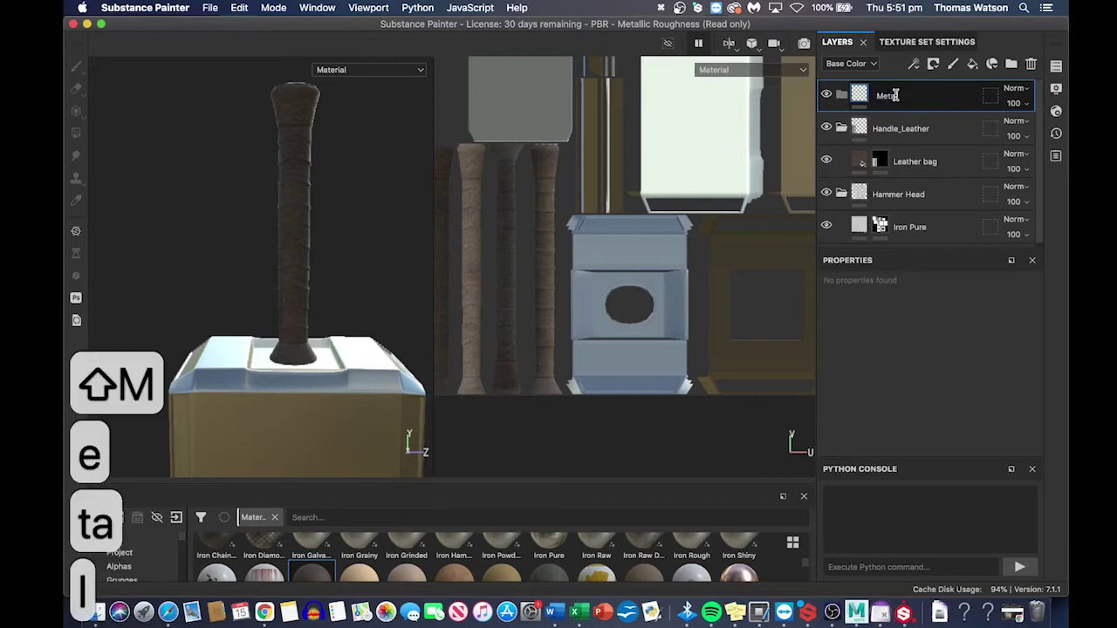
pyautogui.write(' Rings')
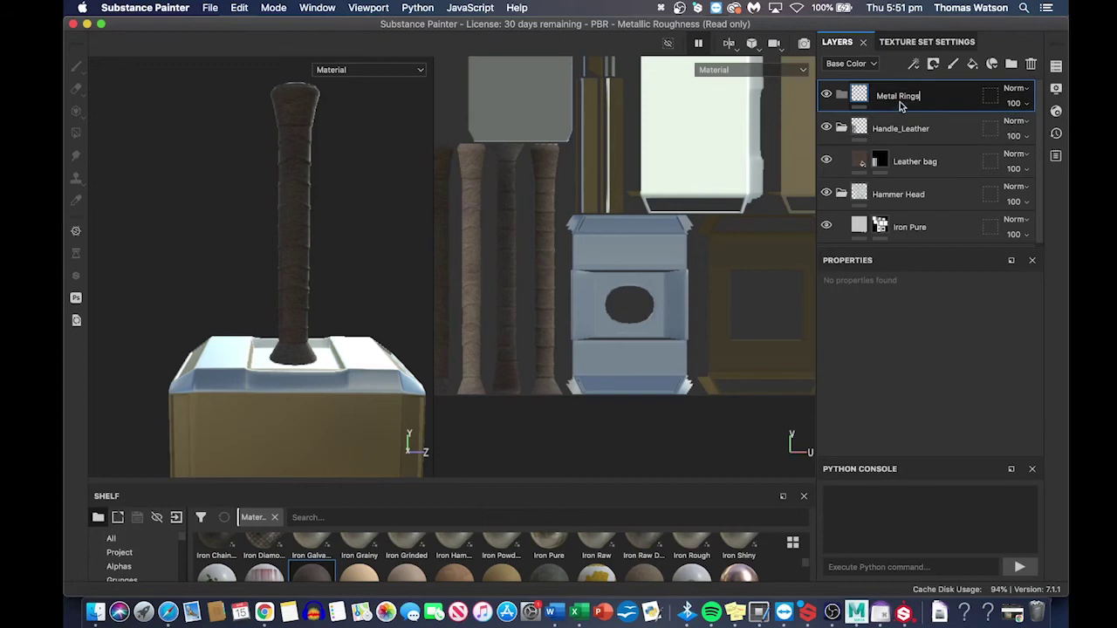
pyautogui.press('Return')
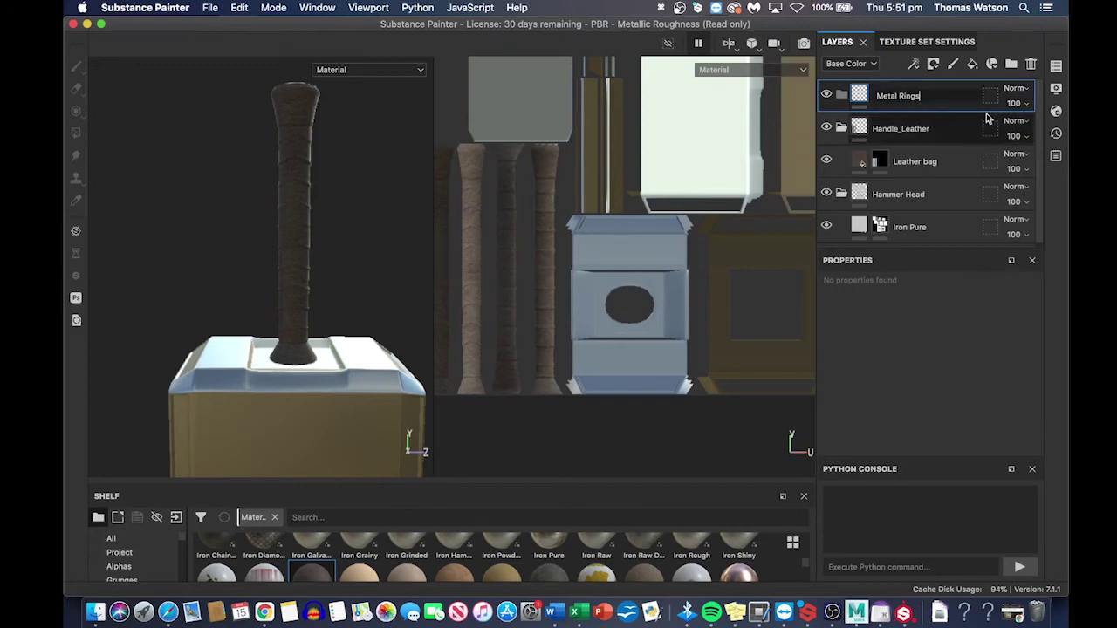
pyautogui.press('Return')
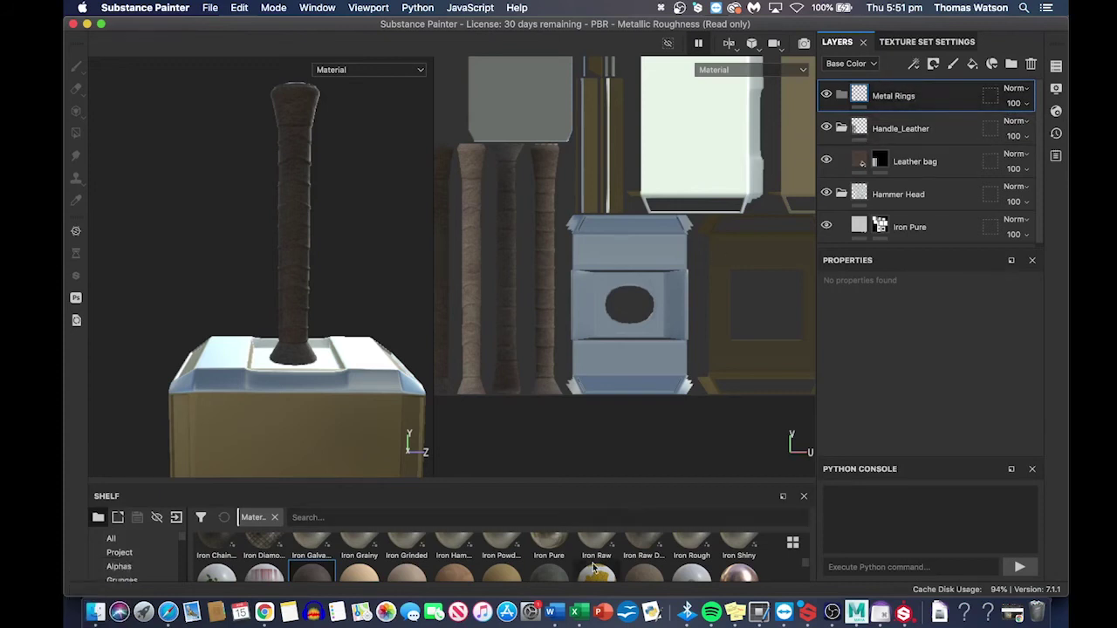
# - Add the Iron Hammered material inside the Metal Rings folder and give its layer a black mask
pyautogui.scroll(2, 584, 552)
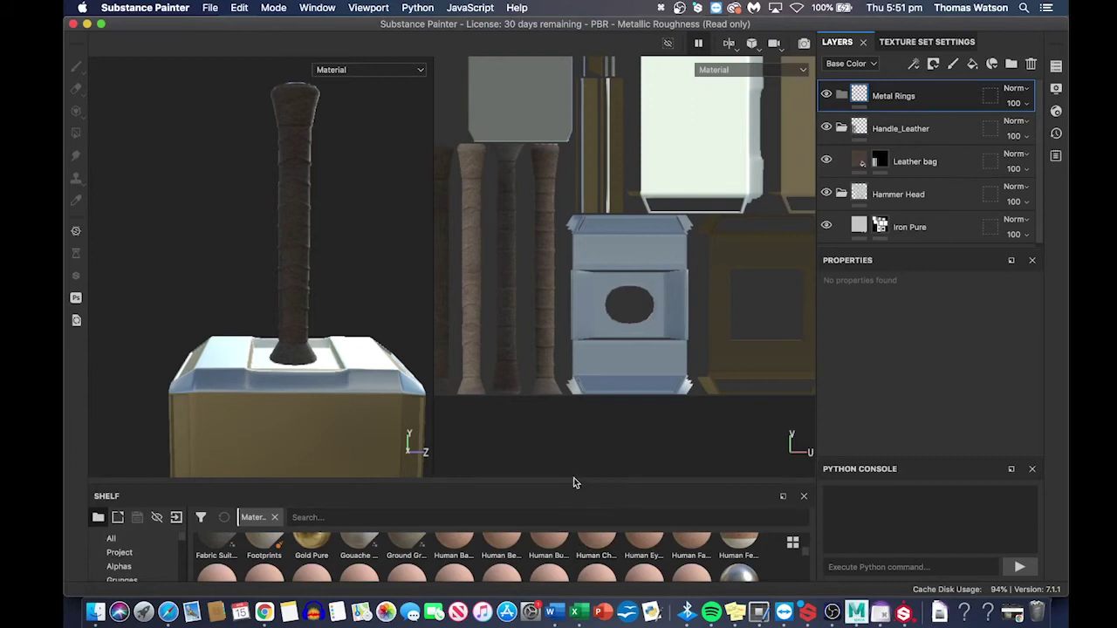
pyautogui.moveTo(569, 484); pyautogui.dragTo(561, 378)
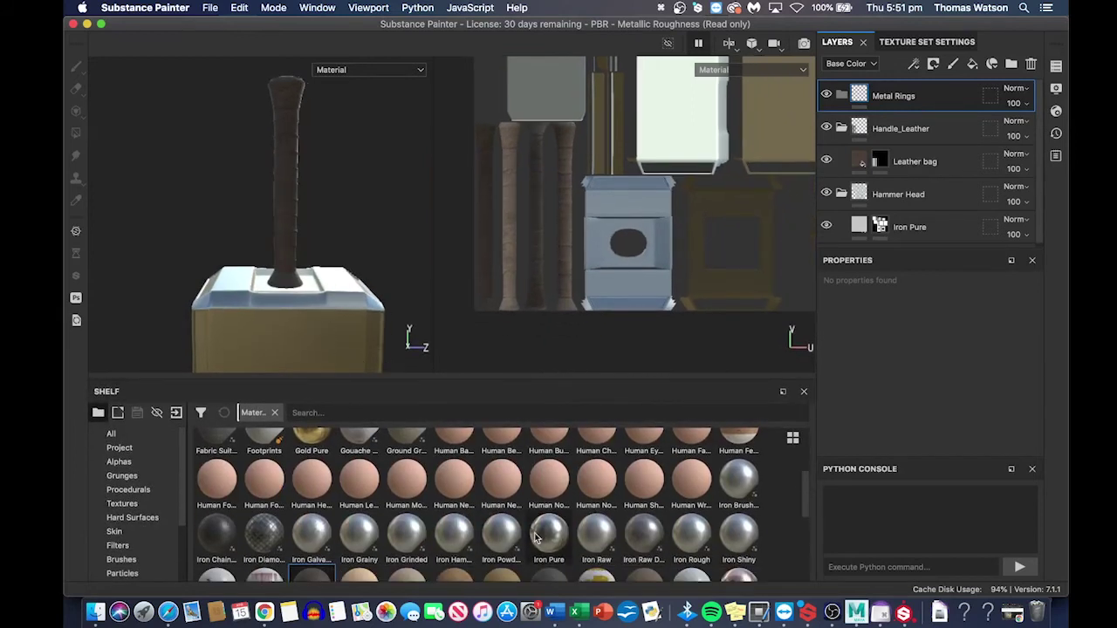
pyautogui.scroll(2, 540, 530)
pyautogui.scroll(-3, 558, 537)
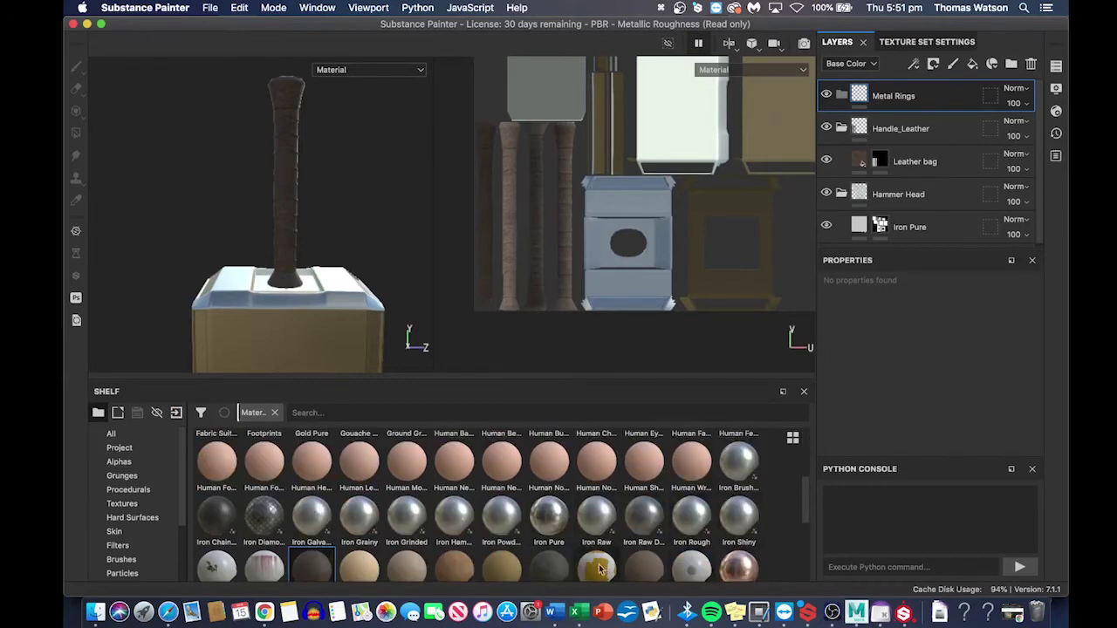
pyautogui.click(449, 525)
pyautogui.moveTo(450, 524); pyautogui.dragTo(885, 96)
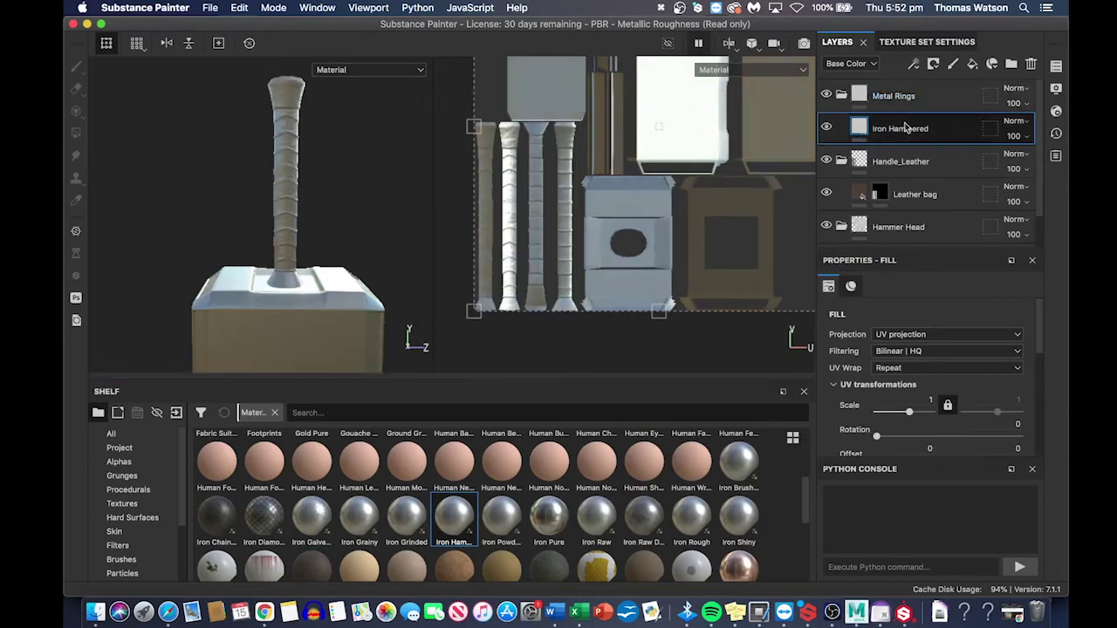
pyautogui.rightClick(905, 129)
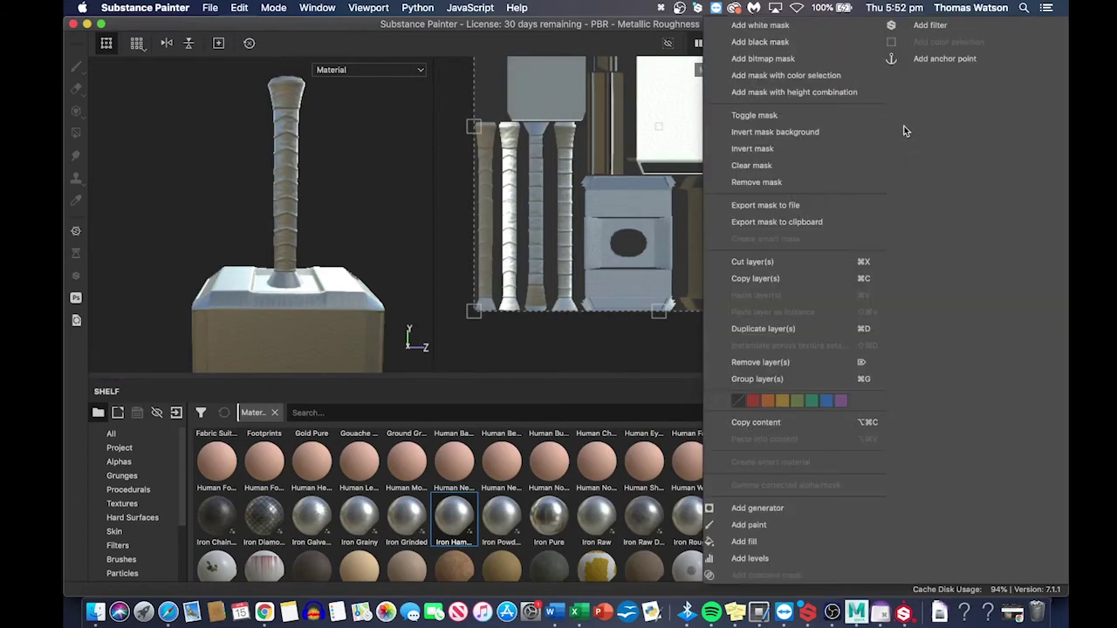
pyautogui.click(789, 45)
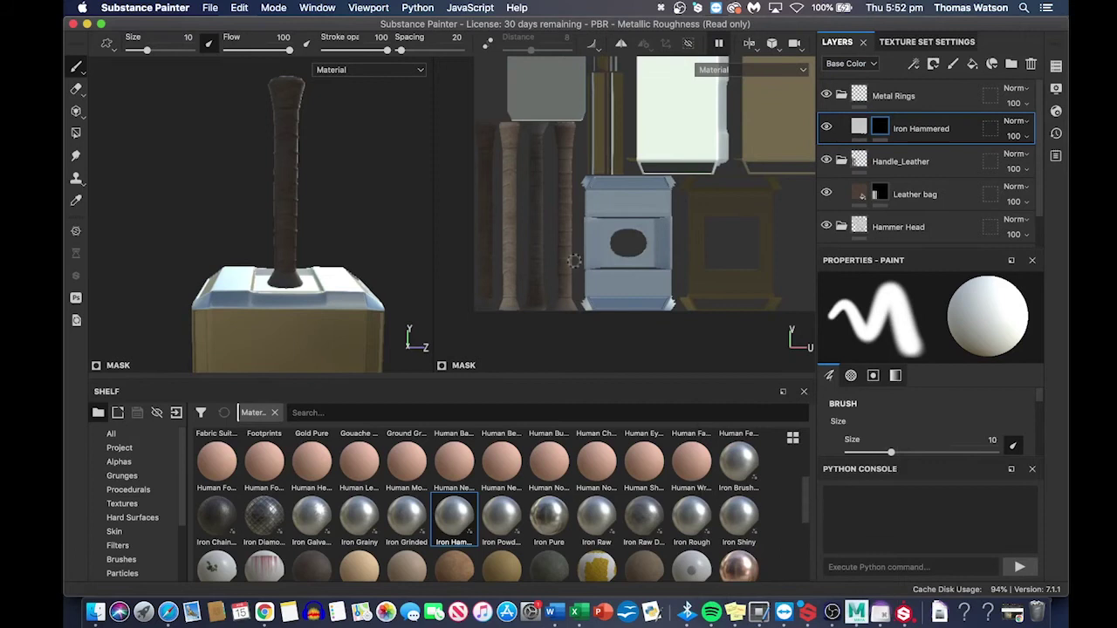
# - Try filling one handle UV island in the Iron Hammered mask with Polygon Fill in UV chunk mode and undo it
pyautogui.scroll(6, 540, 256)
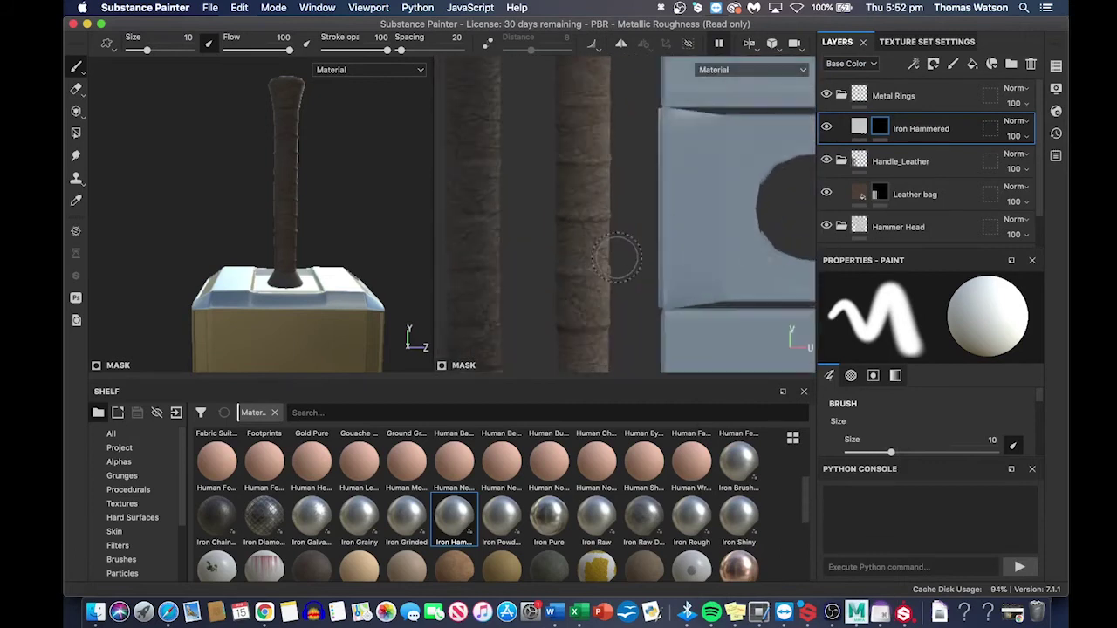
pyautogui.scroll(2, 612, 257)
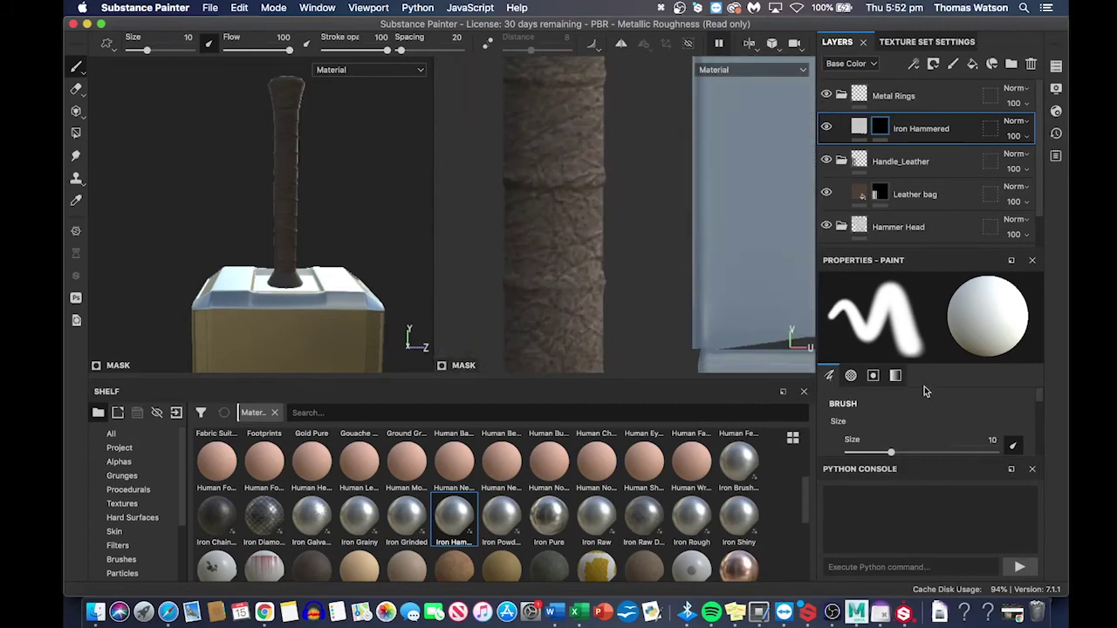
pyautogui.click(871, 376)
pyautogui.click(894, 377)
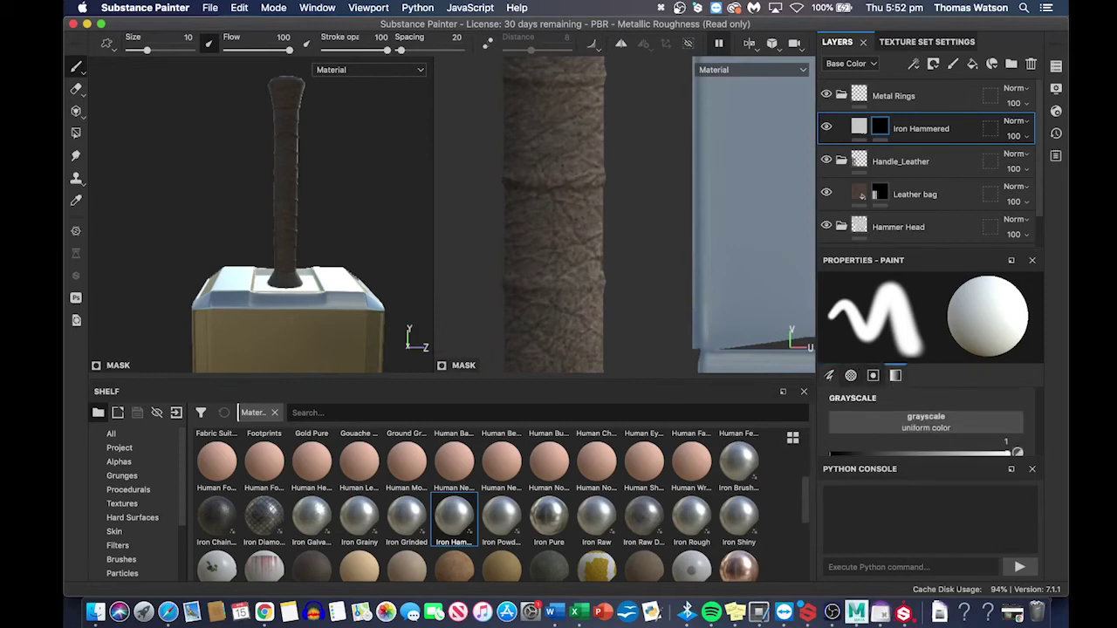
pyautogui.press('p')
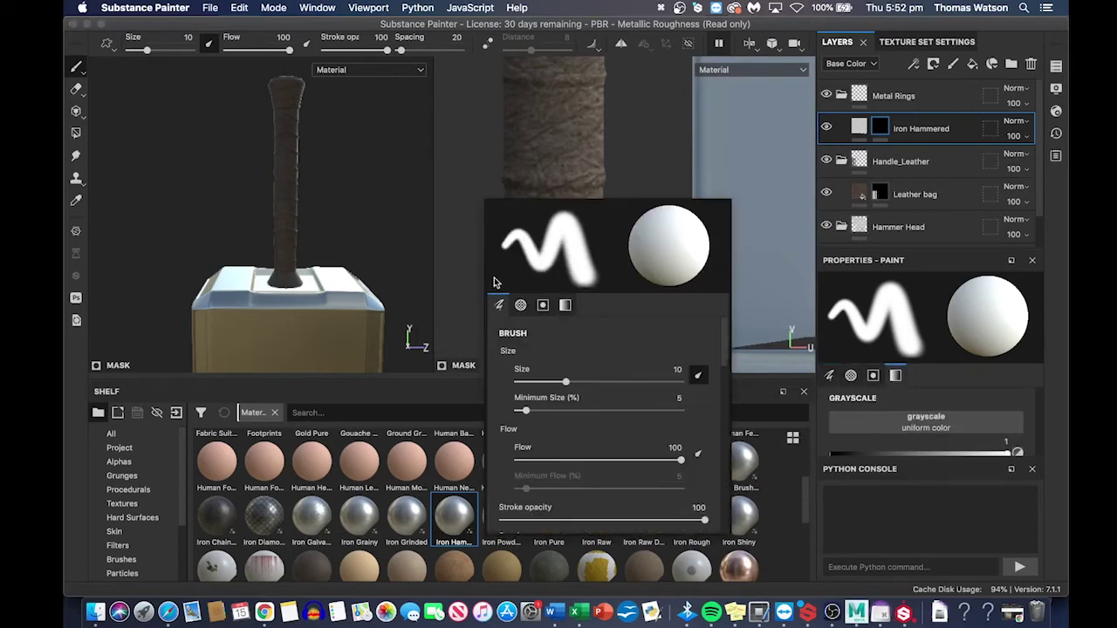
pyautogui.click(77, 133)
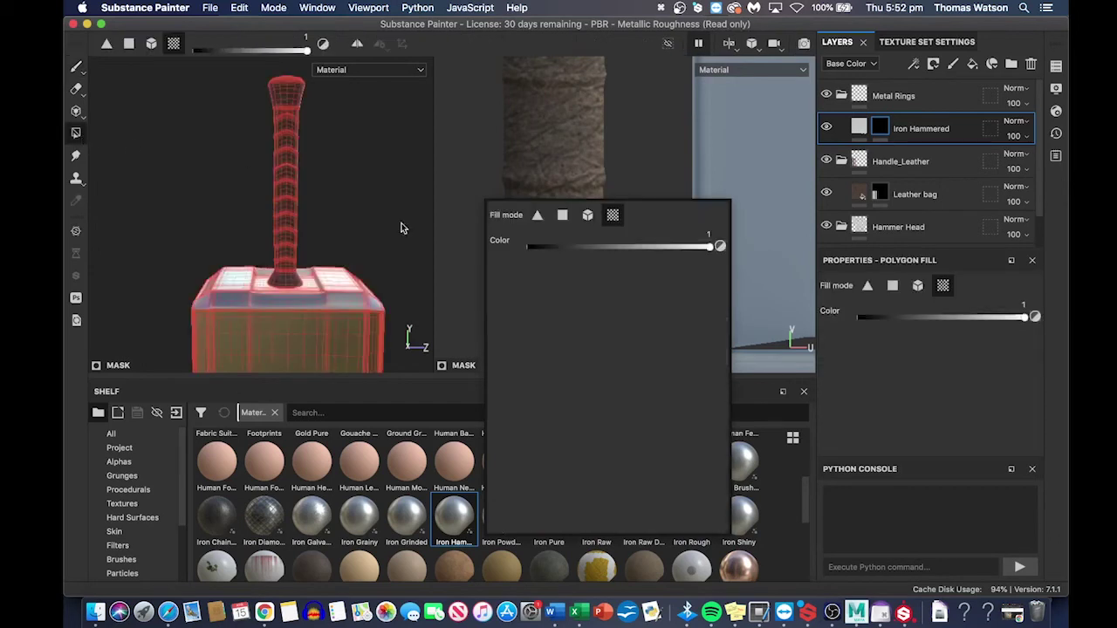
pyautogui.click(563, 215)
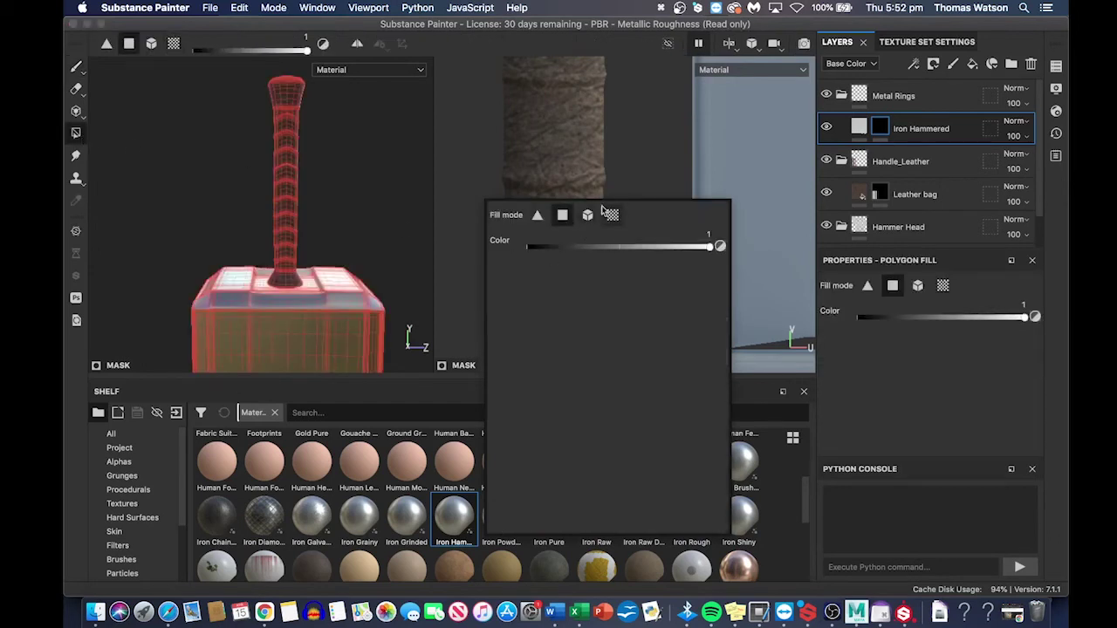
pyautogui.click(613, 217)
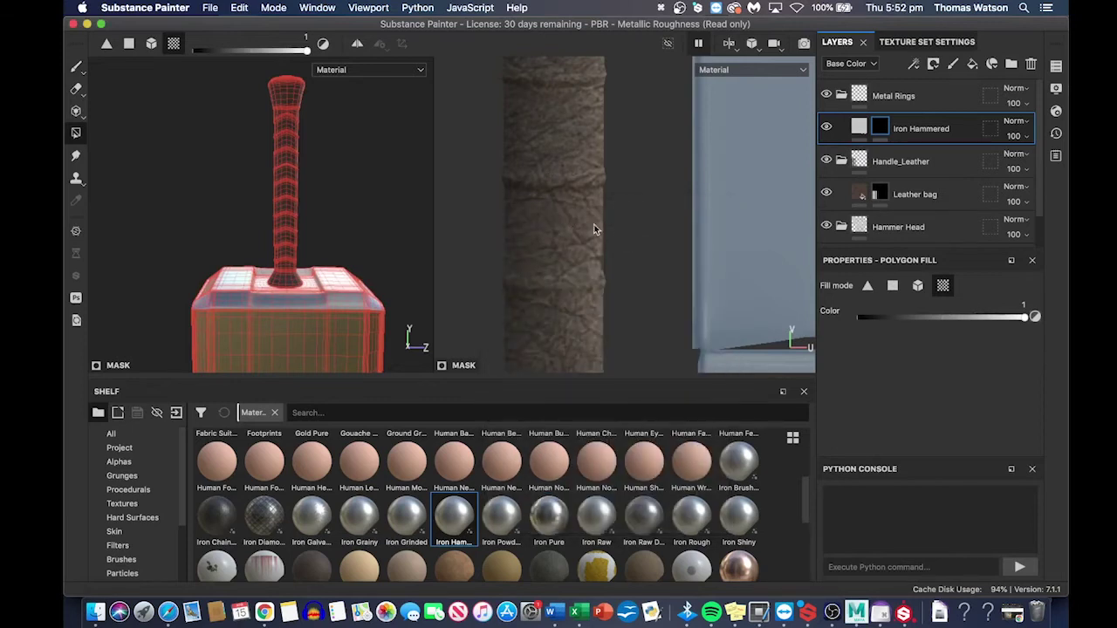
pyautogui.click(578, 230)
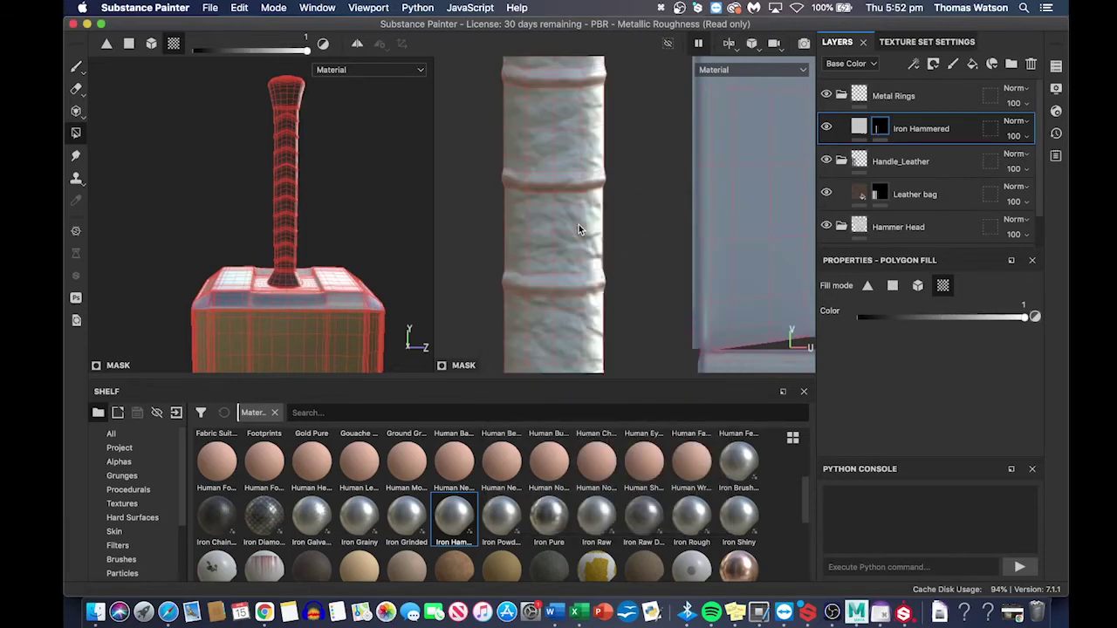
pyautogui.press('super+z')
# - Set Polygon Fill to quad mode and fill the rightmost segment of the lowest ring on the flared handle UV island nearest the head islands
pyautogui.rightClick(578, 229)
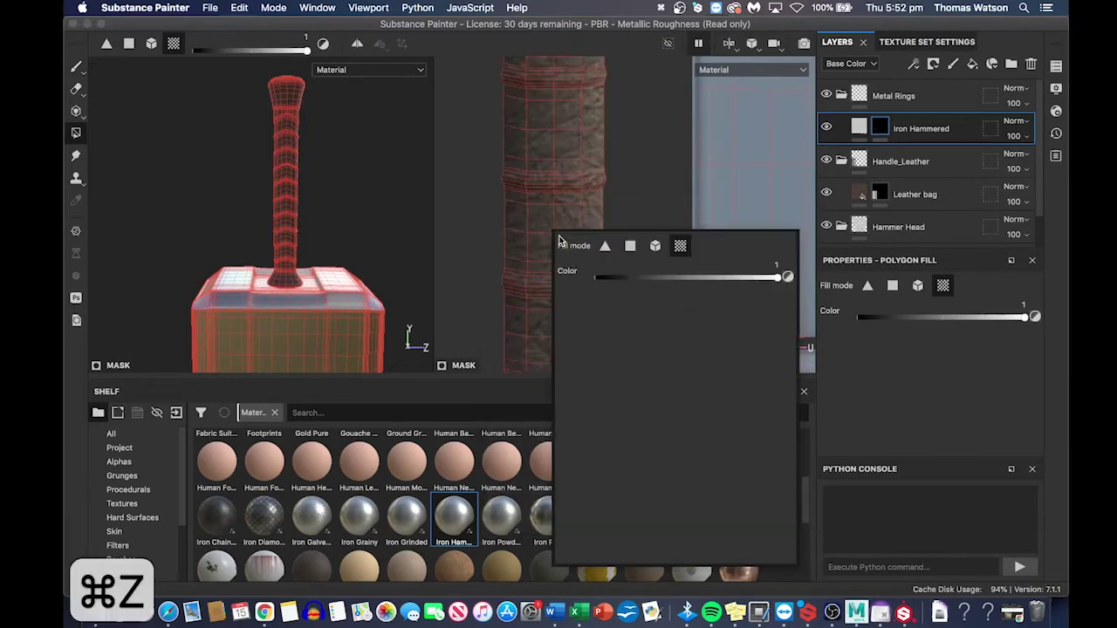
pyautogui.click(629, 248)
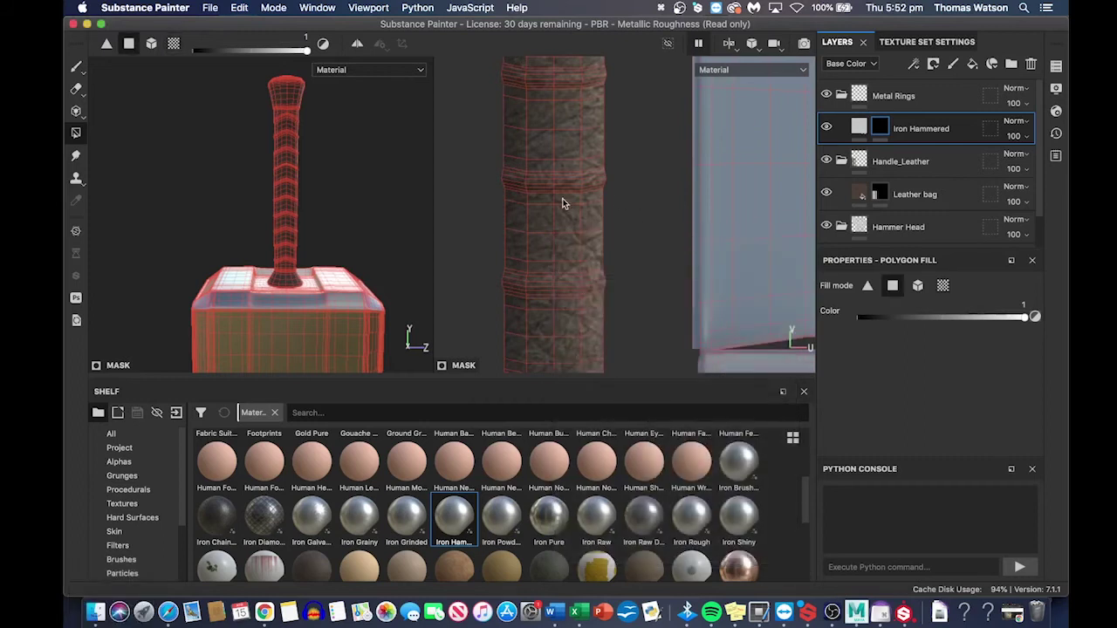
pyautogui.scroll(1, 559, 223)
pyautogui.press('h')
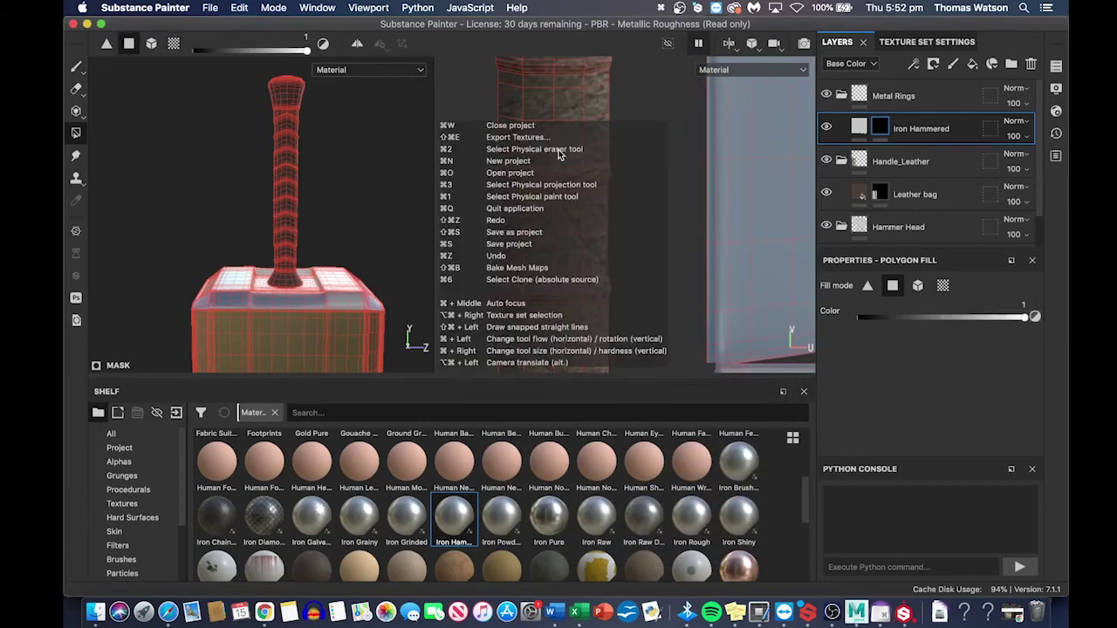
pyautogui.keyDown('alt'); pyautogui.moveTo(579, 289); pyautogui.dragTo(576, 232); pyautogui.keyUp('alt')
pyautogui.keyDown('alt'); pyautogui.moveTo(577, 232); pyautogui.dragTo(652, 259, button='right'); pyautogui.keyUp('alt')
pyautogui.moveTo(659, 260); pyautogui.dragTo(687, 256, button='middle')
pyautogui.press('alt')
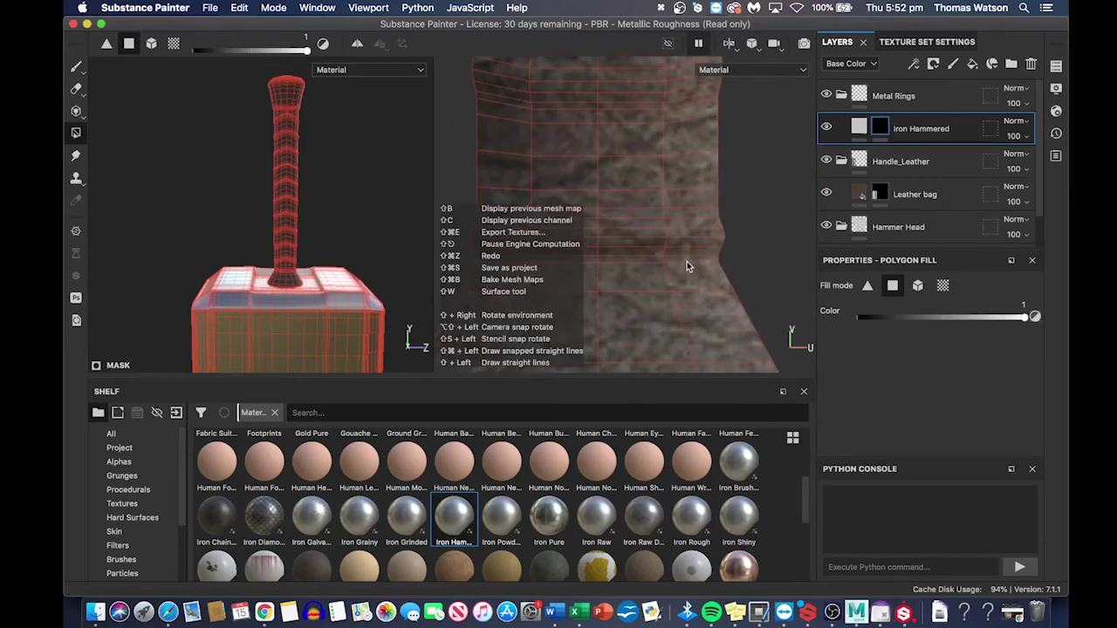
pyautogui.press('shift')
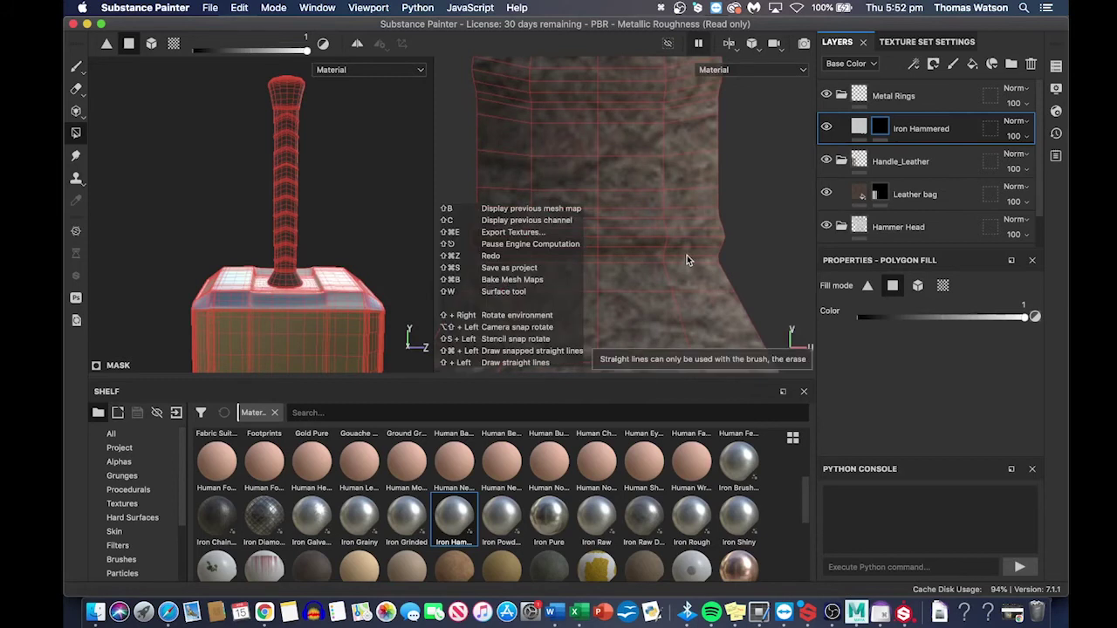
pyautogui.moveTo(686, 233); pyautogui.dragTo(688, 213)
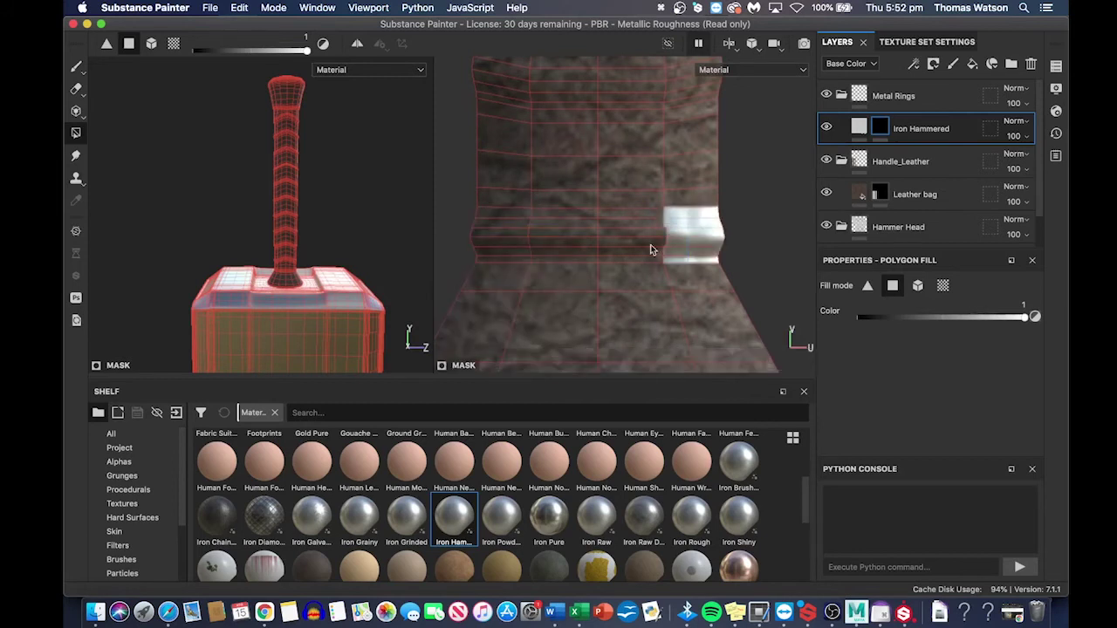
# - Fill the remaining segments of that ring with Iron Hammered across the full width of the UV island, undoing stray fills
pyautogui.click(634, 223)
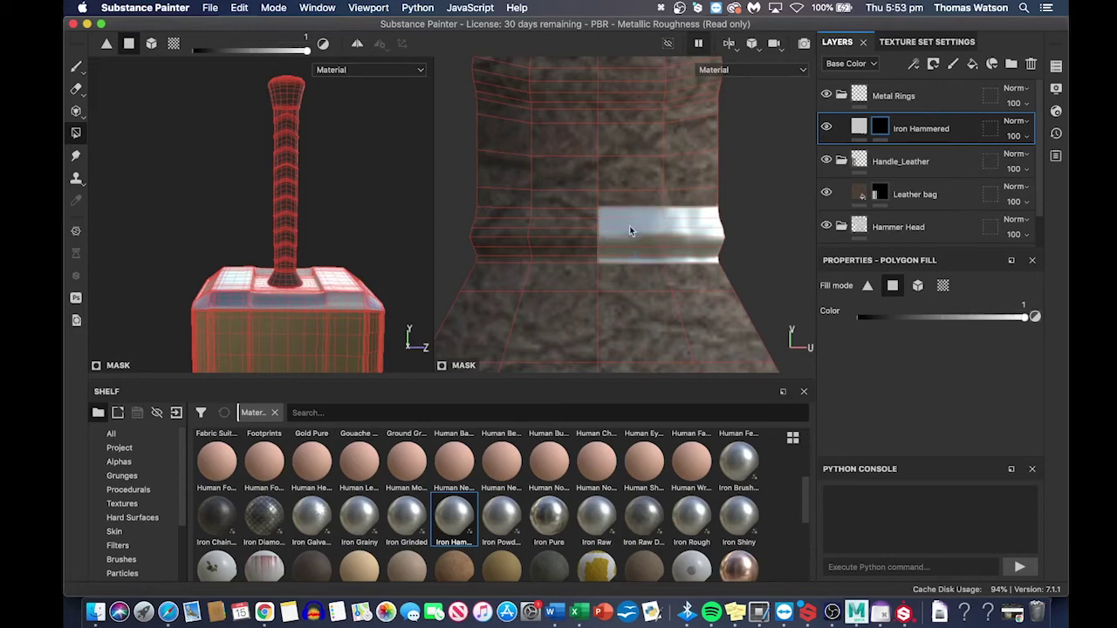
pyautogui.press('super+z')
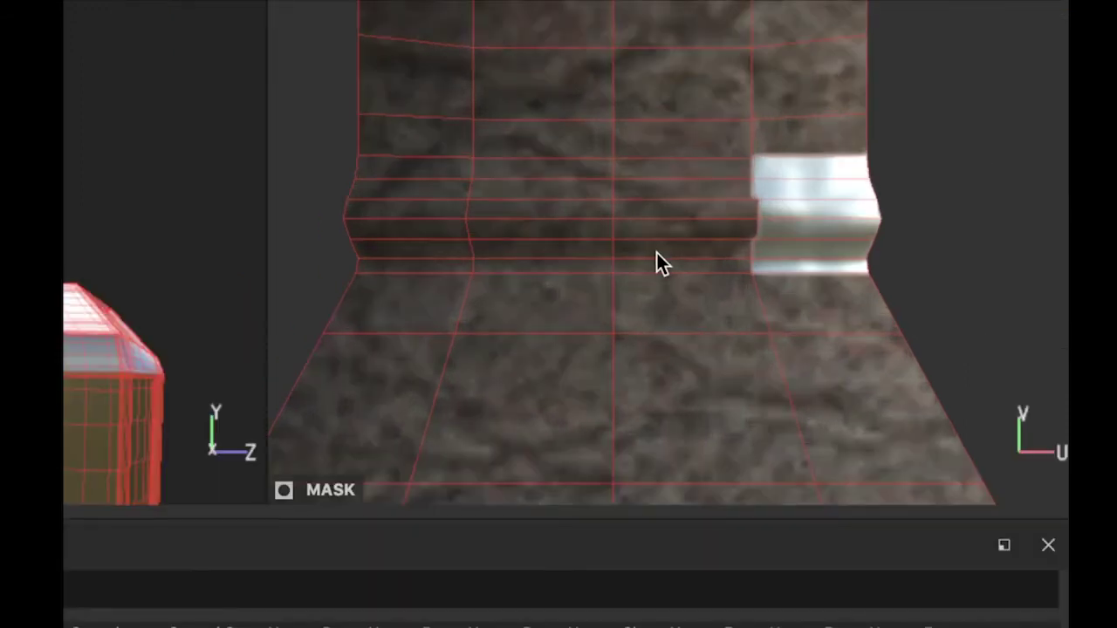
pyautogui.moveTo(651, 228); pyautogui.dragTo(652, 167)
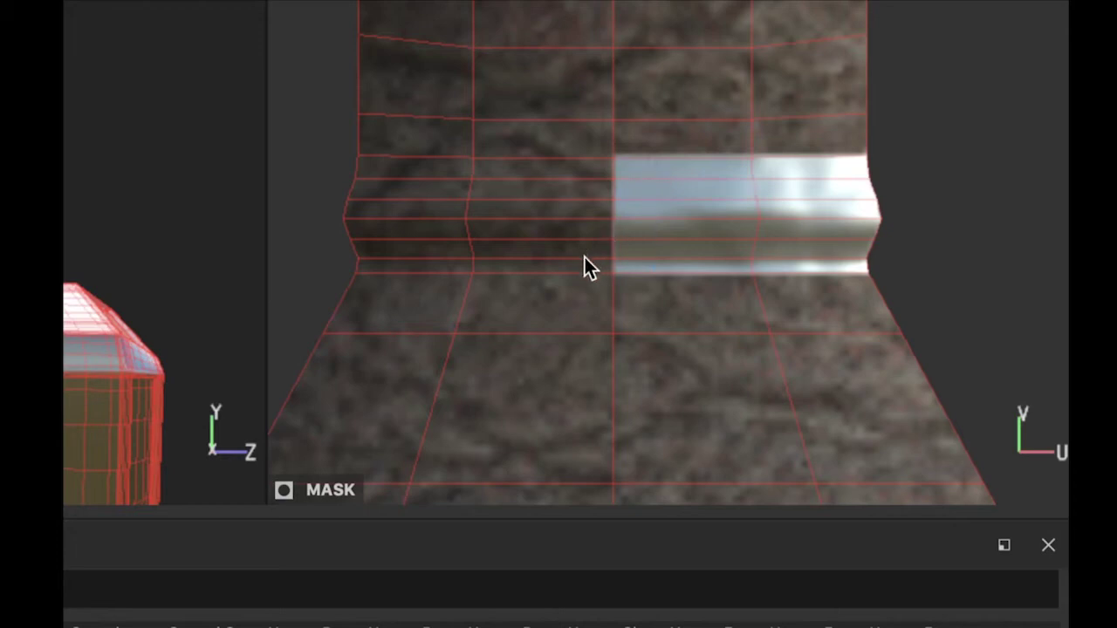
pyautogui.moveTo(578, 266); pyautogui.dragTo(577, 170)
pyautogui.hotkey('ctrl', 'z')
pyautogui.moveTo(527, 207); pyautogui.dragTo(538, 171)
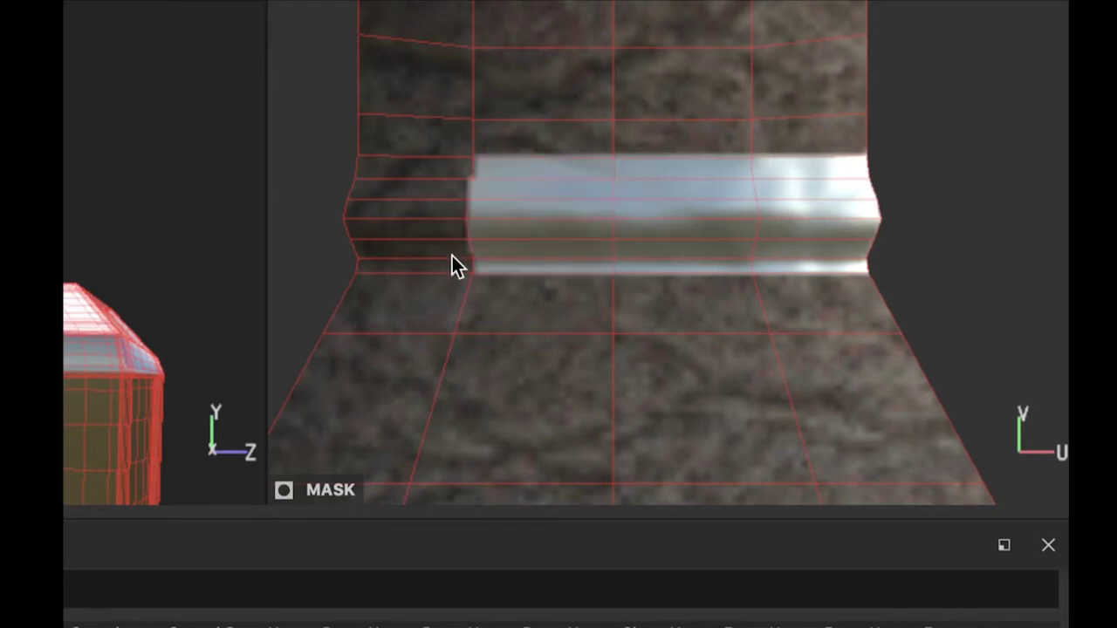
pyautogui.moveTo(437, 208); pyautogui.dragTo(432, 171)
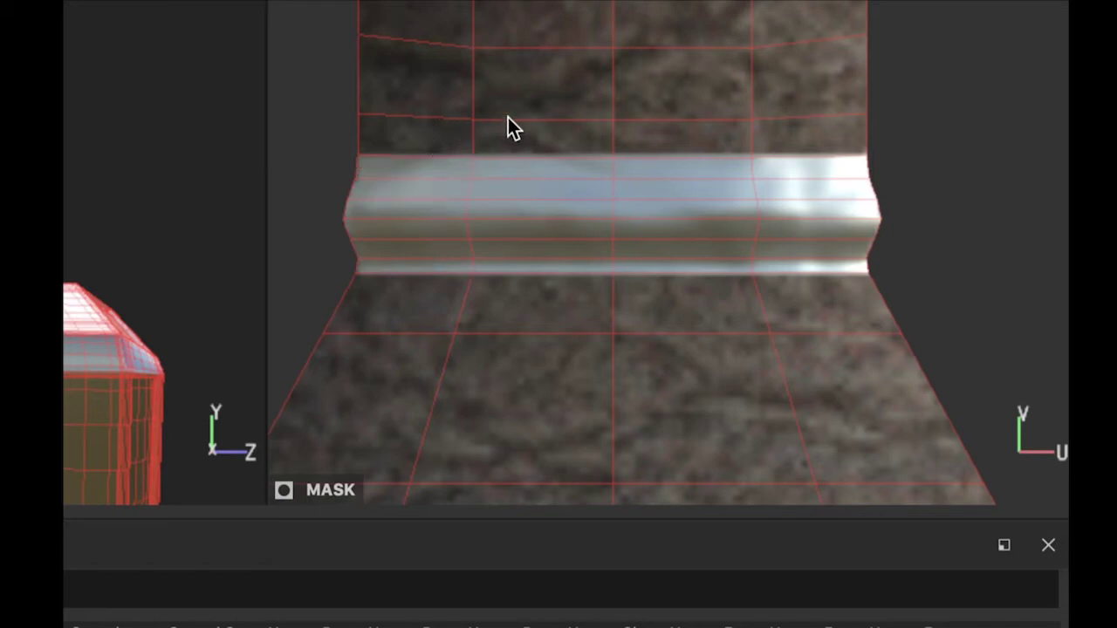
# - Fill the lowest ring with Iron Hammered on the lighter flared handle UV island, segment by segment
pyautogui.scroll(-5, 688, 225)
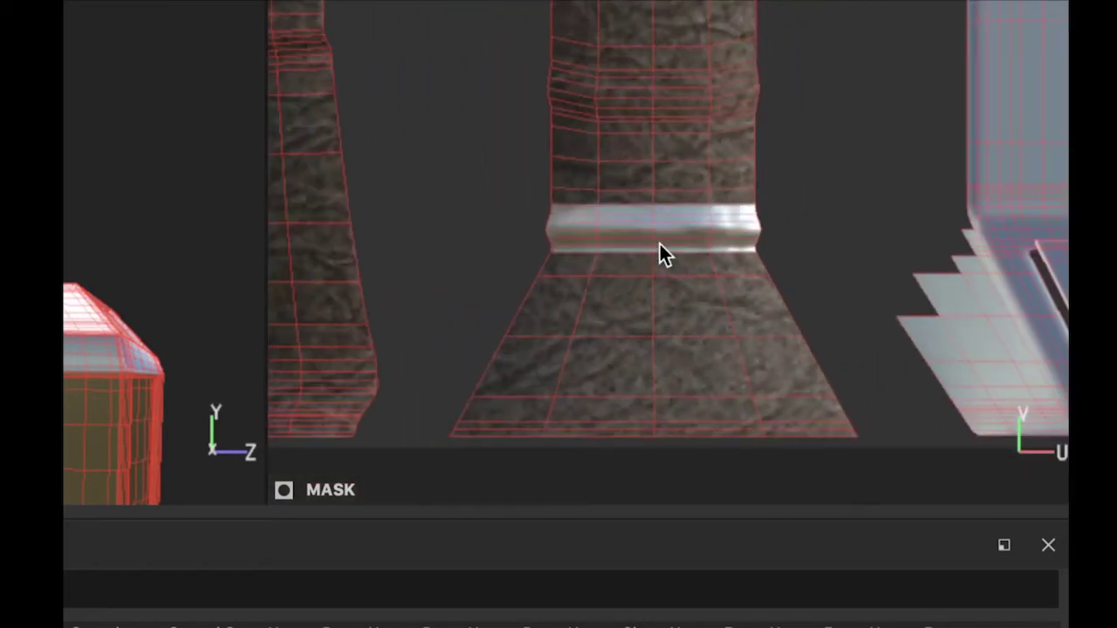
pyautogui.moveTo(542, 280); pyautogui.dragTo(703, 287, button='middle')
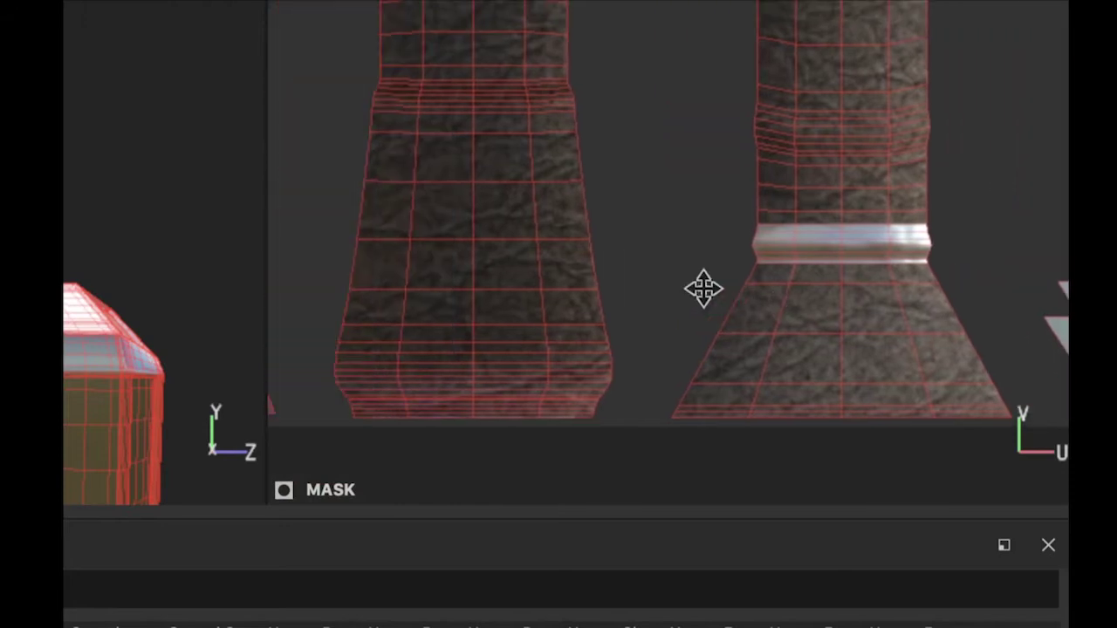
pyautogui.scroll(-6, 708, 288)
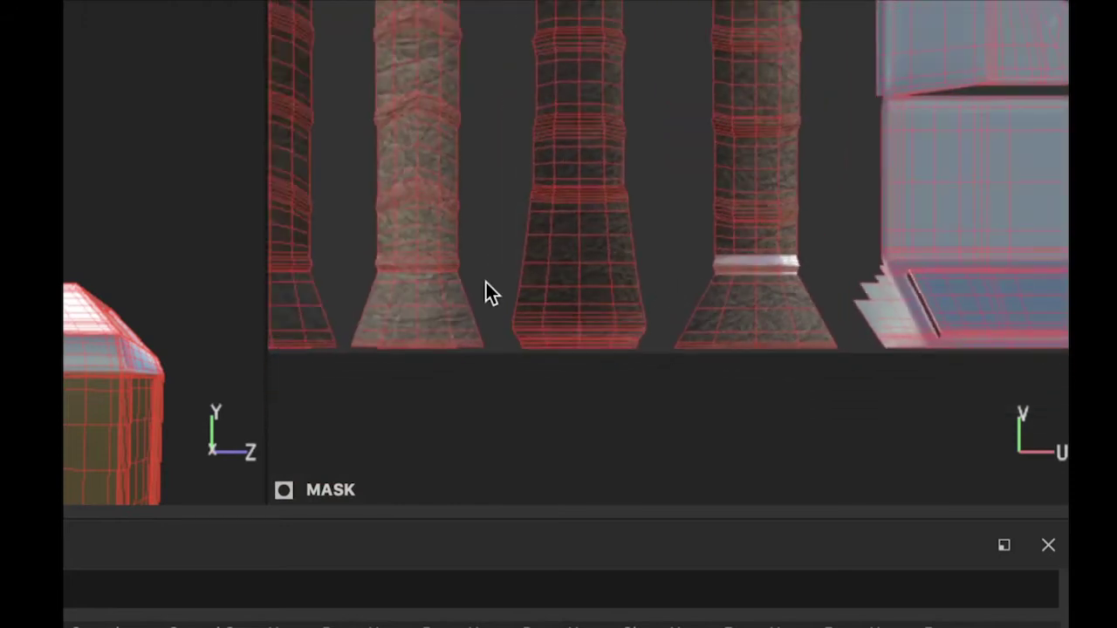
pyautogui.moveTo(484, 291); pyautogui.dragTo(593, 283, button='middle')
pyautogui.scroll(6, 561, 288)
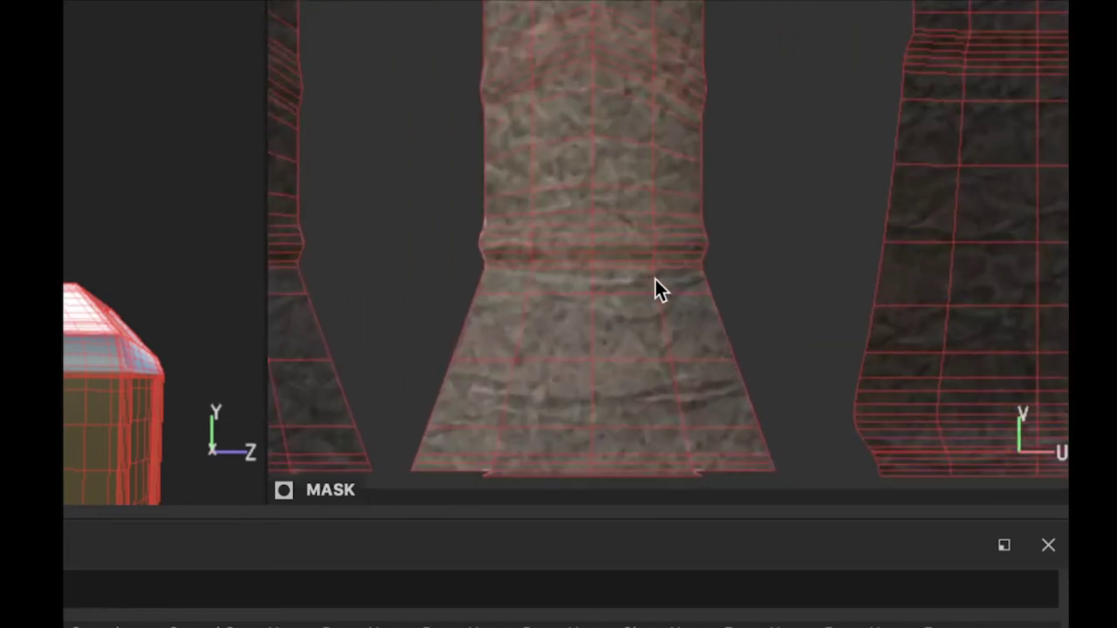
pyautogui.scroll(2, 676, 275)
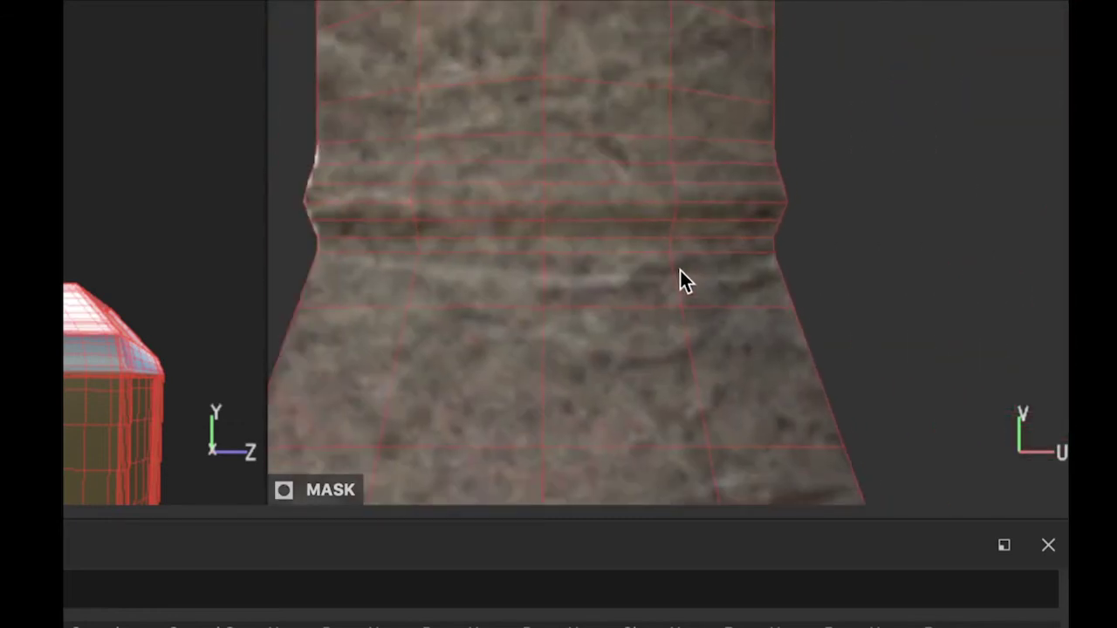
pyautogui.click(714, 179)
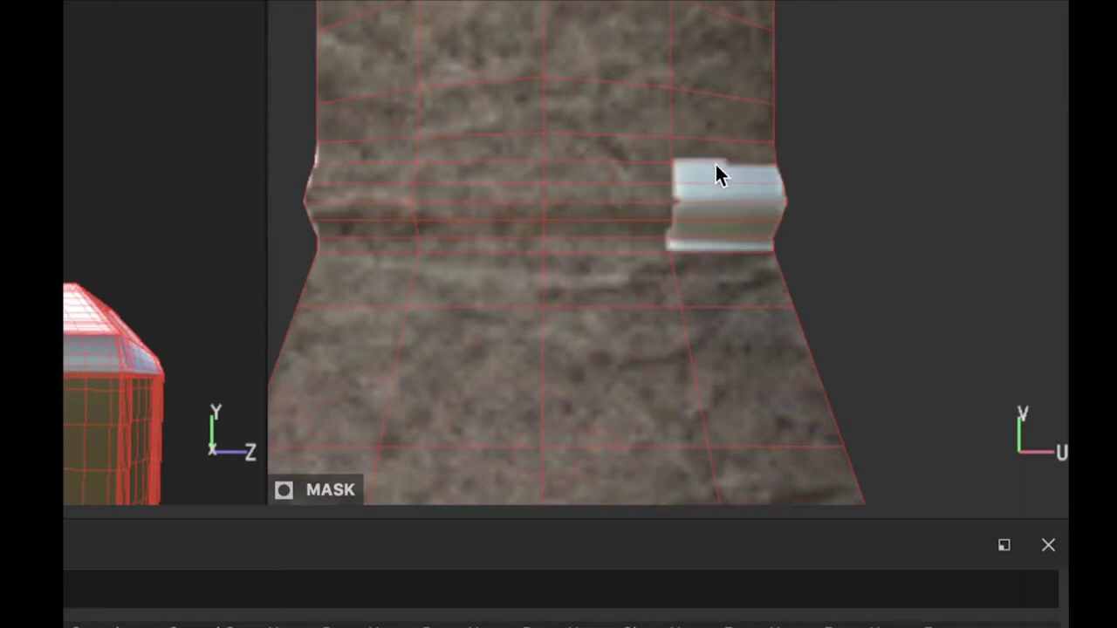
pyautogui.click(589, 175)
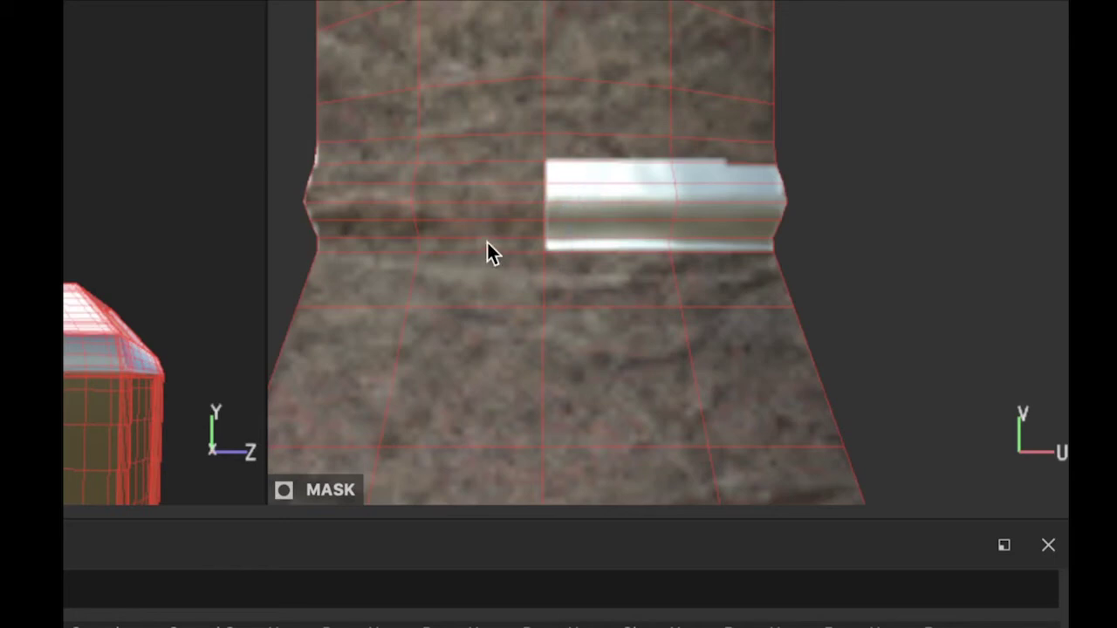
pyautogui.click(490, 199)
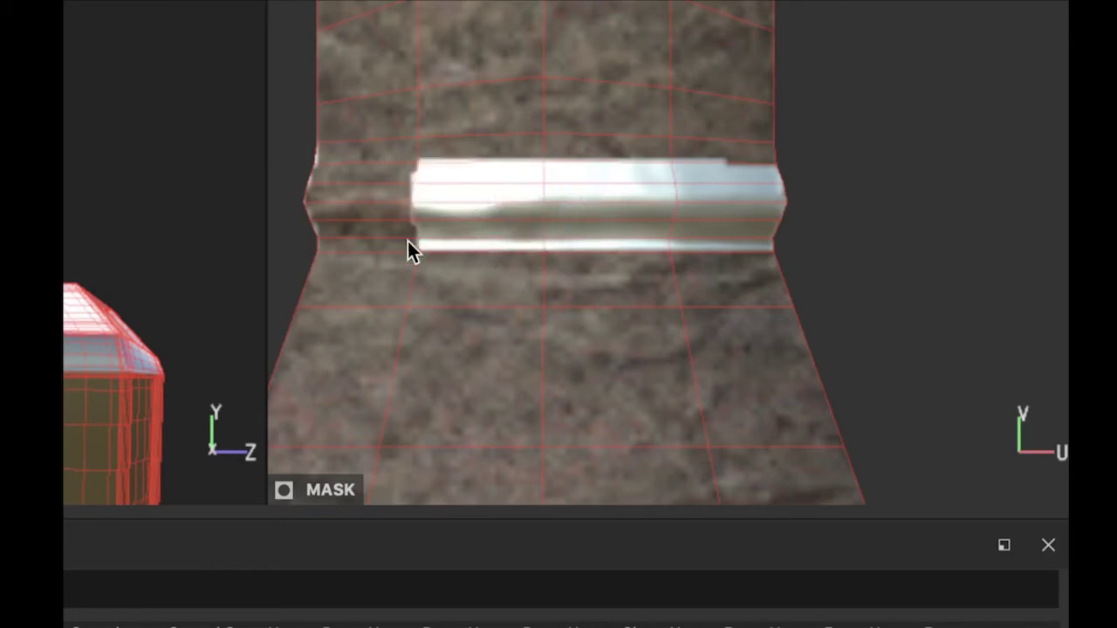
pyautogui.moveTo(389, 202); pyautogui.dragTo(385, 172)
# - Fill the lowest ring with Iron Hammered on the leftmost dark flared handle UV island
pyautogui.scroll(-8, 579, 240)
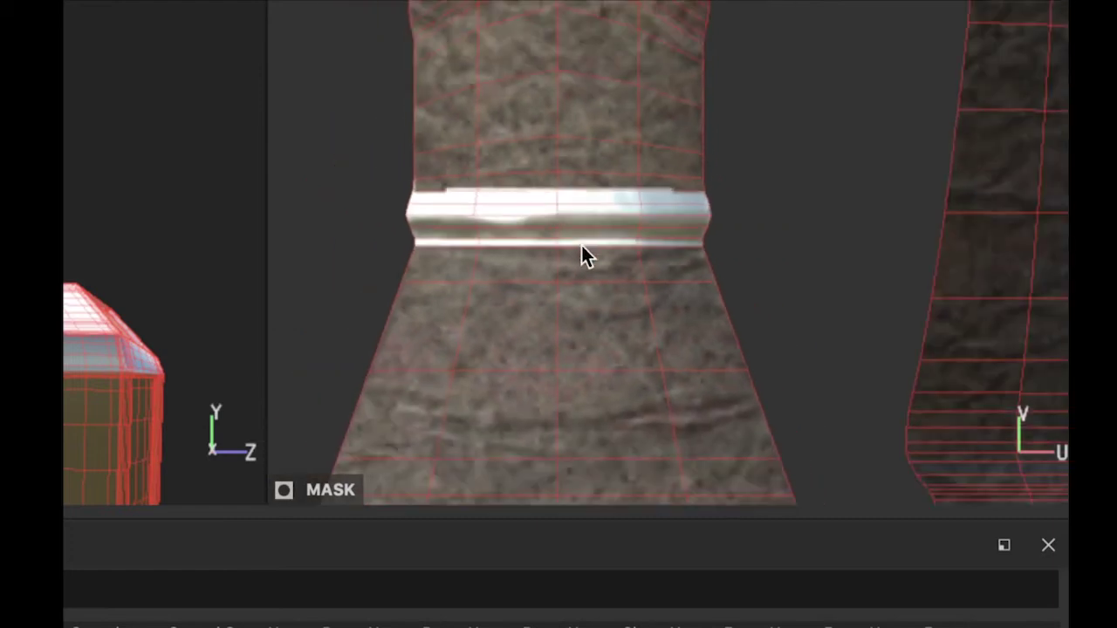
pyautogui.scroll(-3, 570, 254)
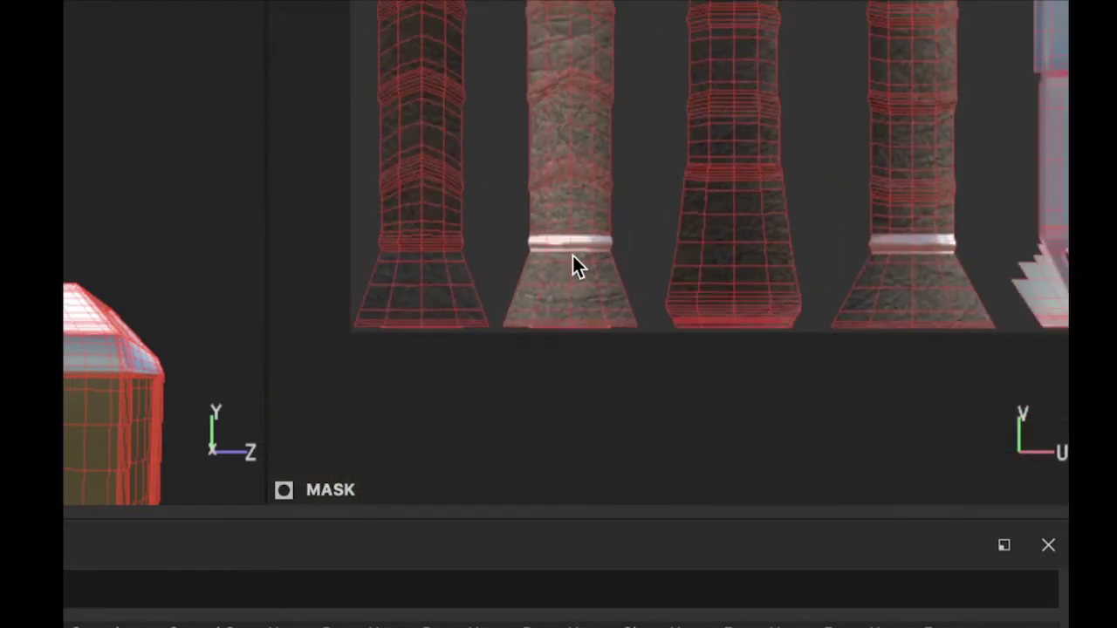
pyautogui.scroll(2, 477, 266)
pyautogui.scroll(5, 477, 267)
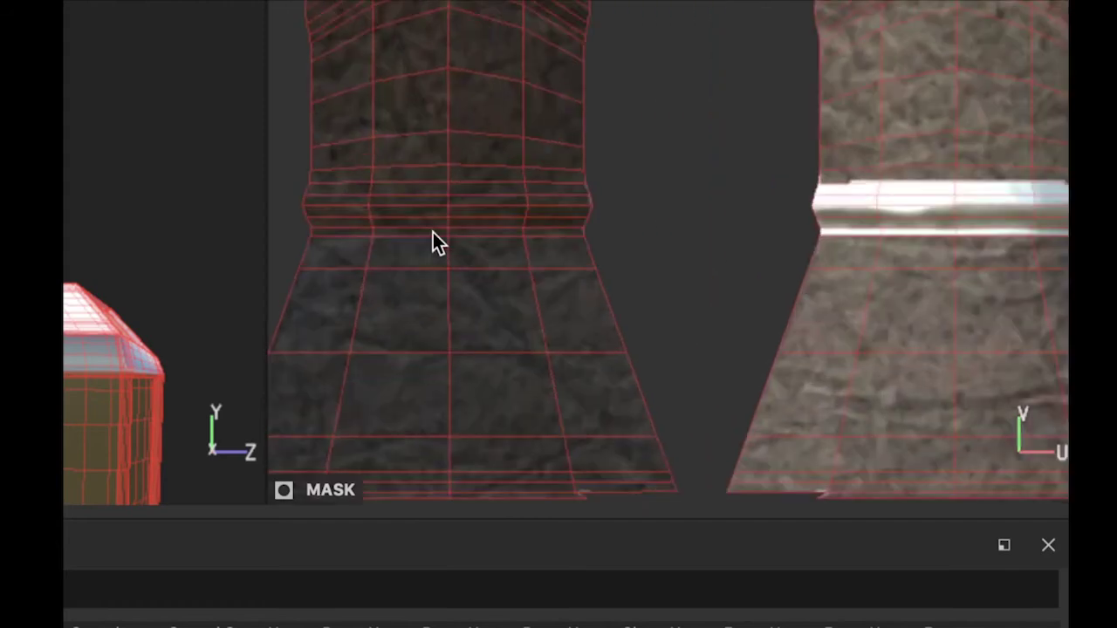
pyautogui.moveTo(572, 236); pyautogui.dragTo(576, 185)
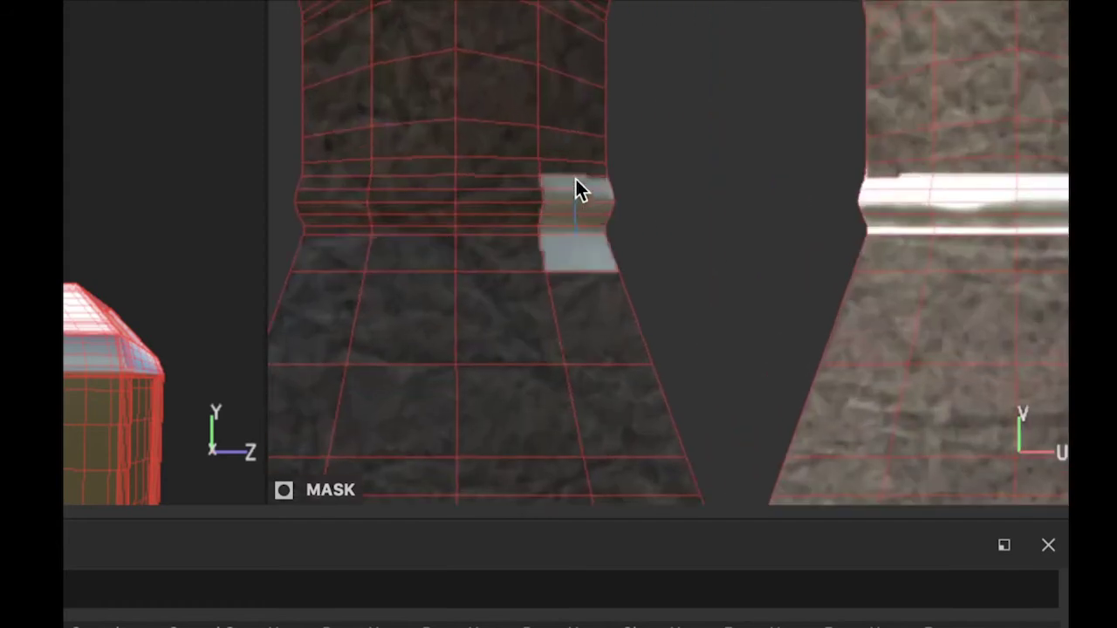
pyautogui.moveTo(520, 201)
pyautogui.mouseDown()
pyautogui.moveTo(519, 183)
pyautogui.moveTo(508, 186)
pyautogui.mouseUp()
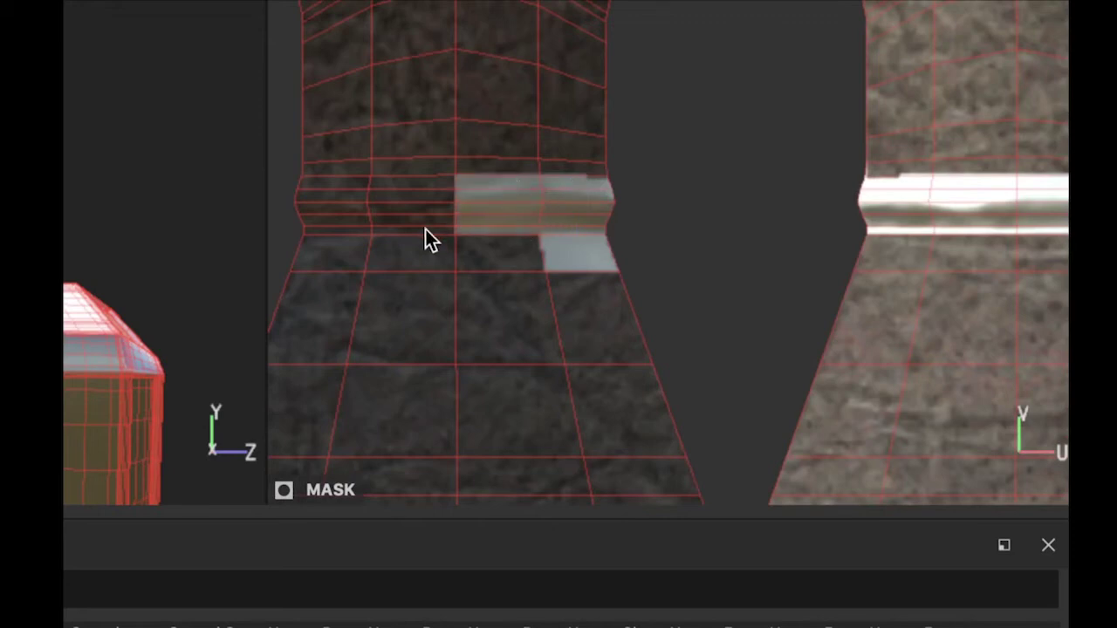
pyautogui.moveTo(427, 229); pyautogui.dragTo(427, 181)
pyautogui.moveTo(343, 233); pyautogui.dragTo(344, 181)
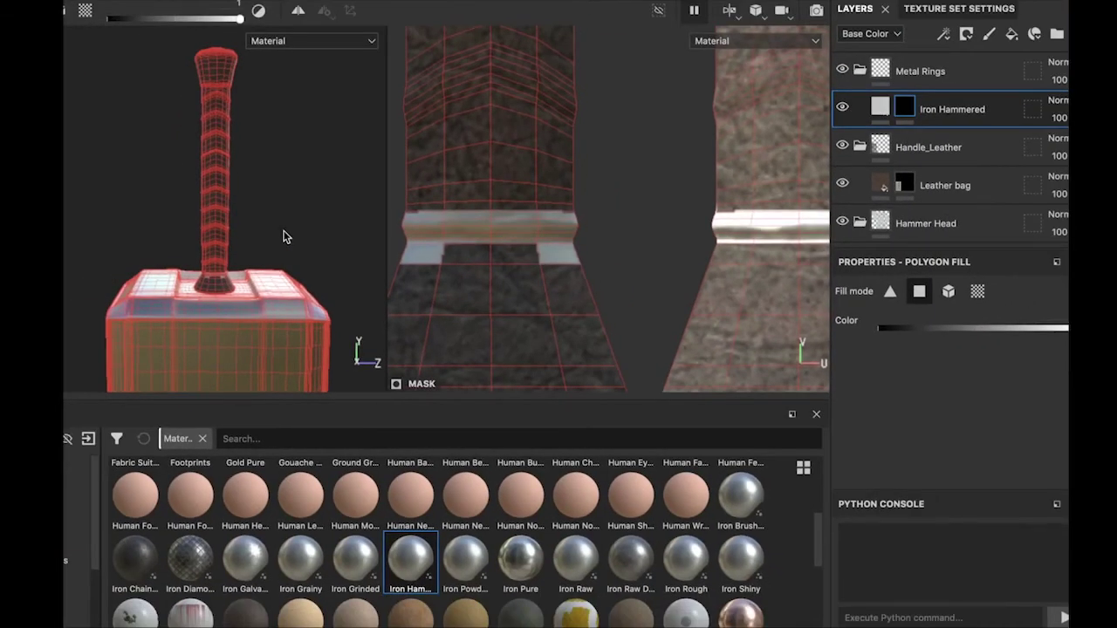
# - Set the fill colour to 0.0075 and mask out the spilled metal faces just below the lowest ring on the 3D handle
pyautogui.scroll(3, 233, 251)
pyautogui.scroll(3, 236, 249)
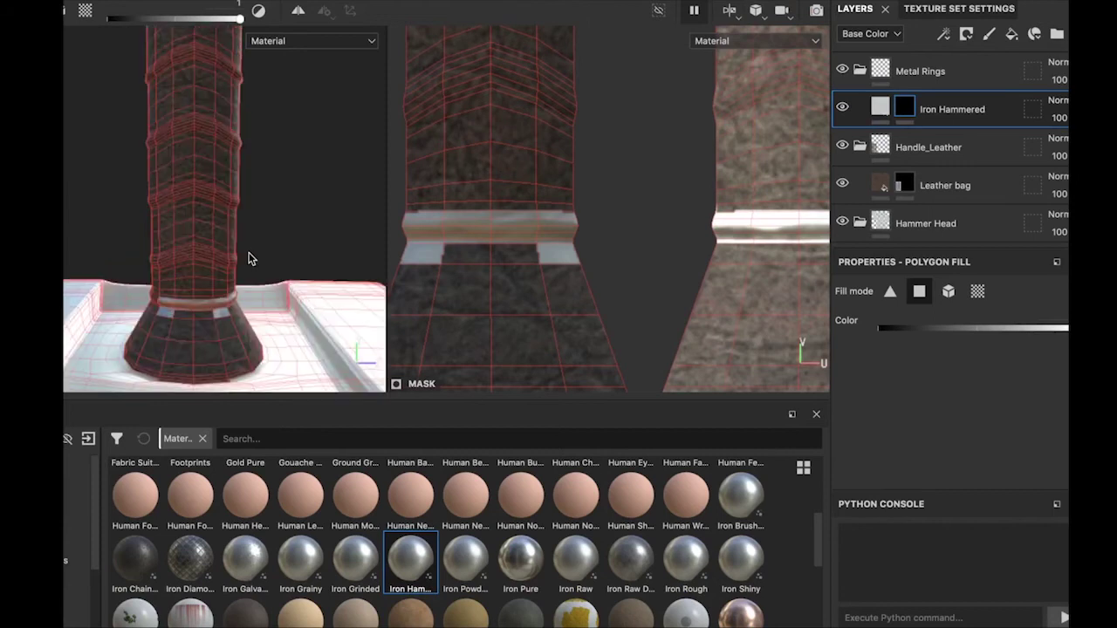
pyautogui.scroll(4, 249, 258)
pyautogui.moveTo(249, 281); pyautogui.dragTo(304, 174, button='middle')
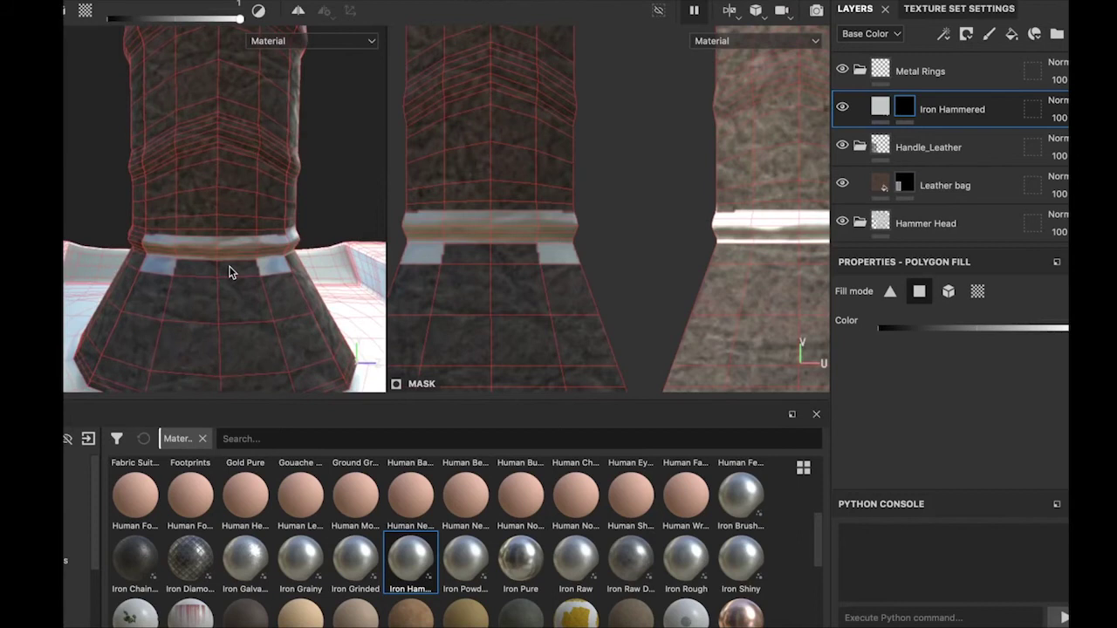
pyautogui.scroll(2, 253, 270)
pyautogui.press('p')
pyautogui.moveTo(322, 323); pyautogui.dragTo(319, 318)
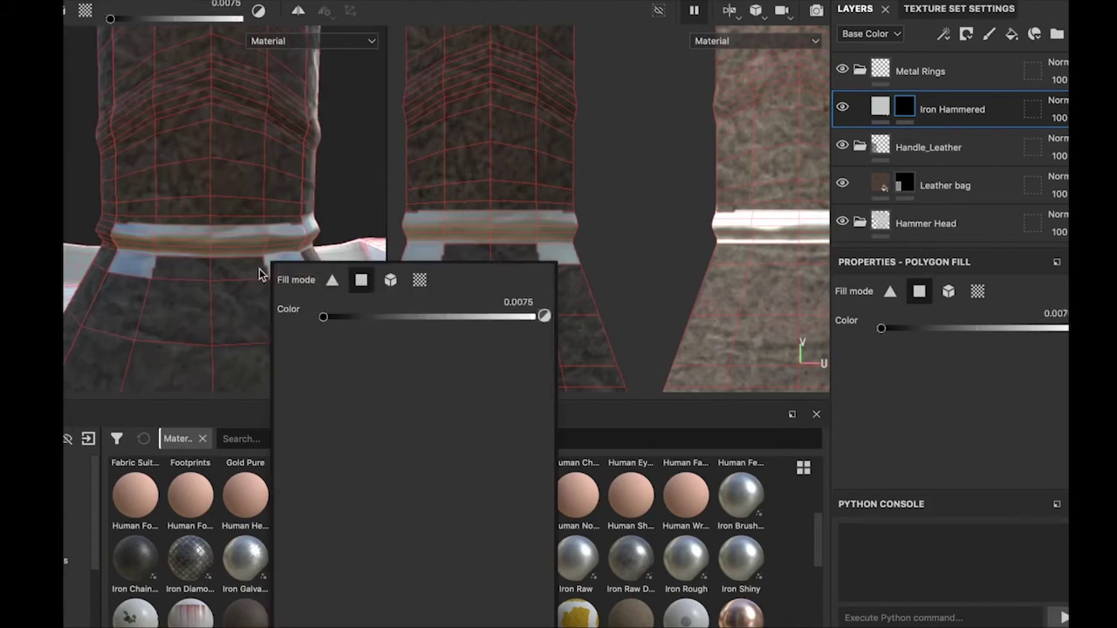
pyautogui.moveTo(224, 284); pyautogui.dragTo(212, 292, button='middle')
pyautogui.keyDown('alt'); pyautogui.moveTo(212, 292); pyautogui.dragTo(232, 262); pyautogui.keyUp('alt')
pyautogui.keyDown('alt'); pyautogui.moveTo(155, 292); pyautogui.dragTo(288, 252); pyautogui.keyUp('alt')
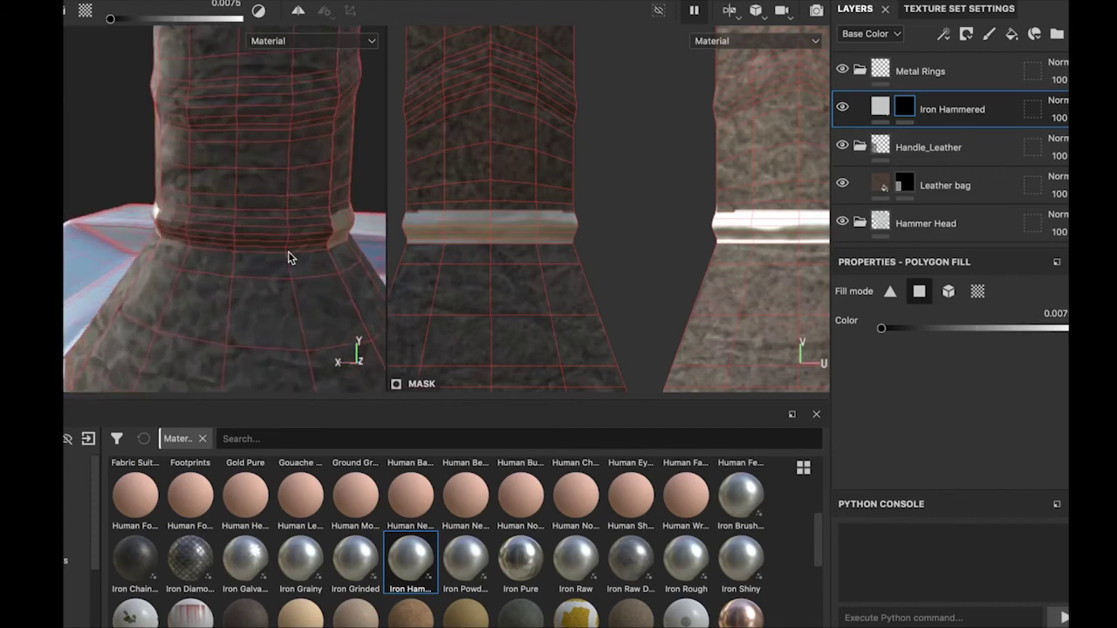
# - Set the fill colour back to 1 and fill the bare faces of the lowest ring around the handle in the 3D view
pyautogui.rightClick(300, 246)
pyautogui.moveTo(548, 298); pyautogui.dragTo(572, 294)
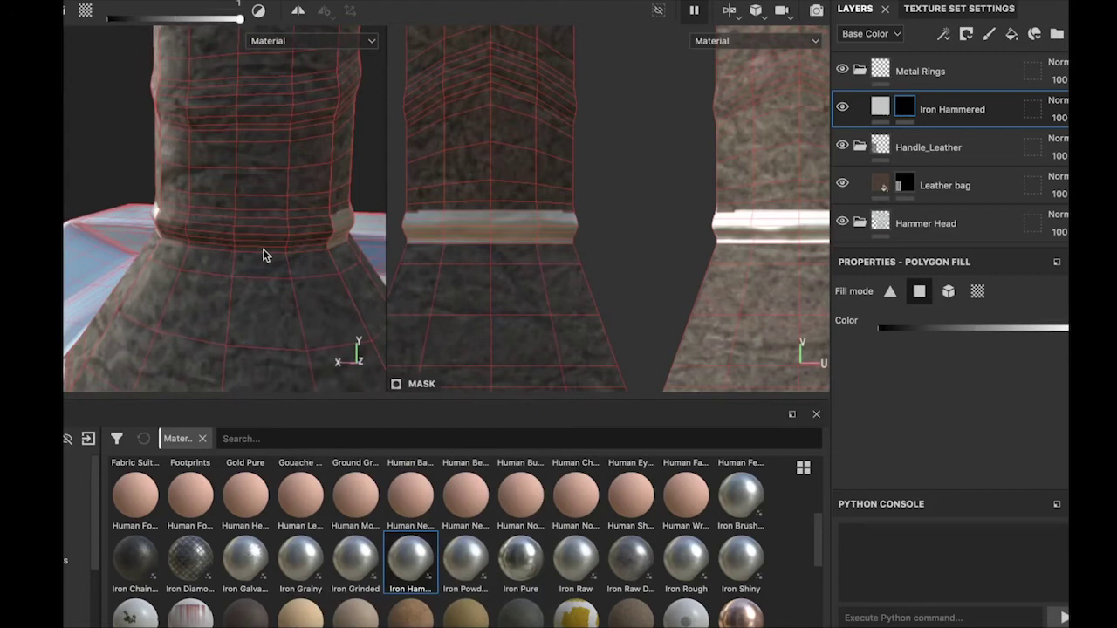
pyautogui.moveTo(294, 250)
pyautogui.keyDown('alt'); pyautogui.mouseDown()
pyautogui.moveTo(299, 260)
pyautogui.moveTo(301, 248)
pyautogui.mouseUp(); pyautogui.keyUp('alt')
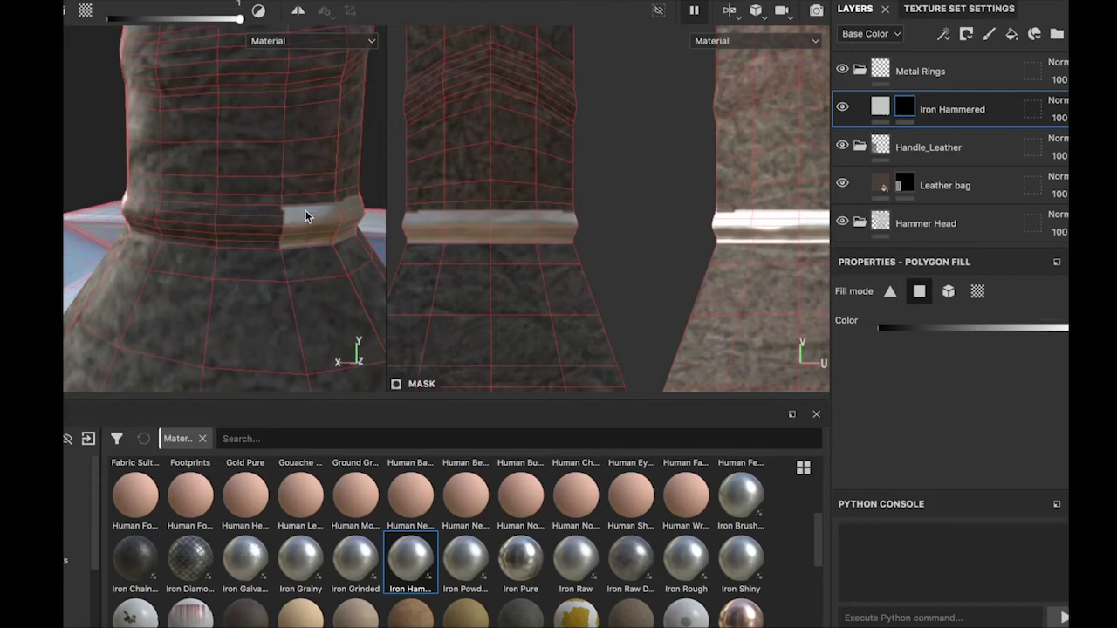
pyautogui.click(265, 210)
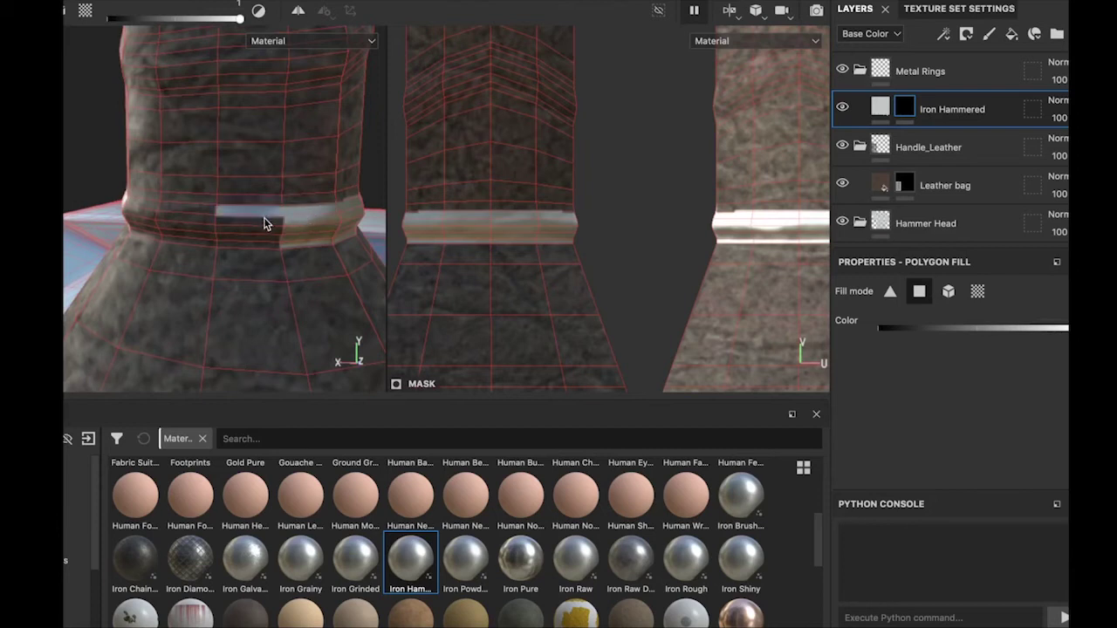
pyautogui.click(264, 221)
pyautogui.click(262, 239)
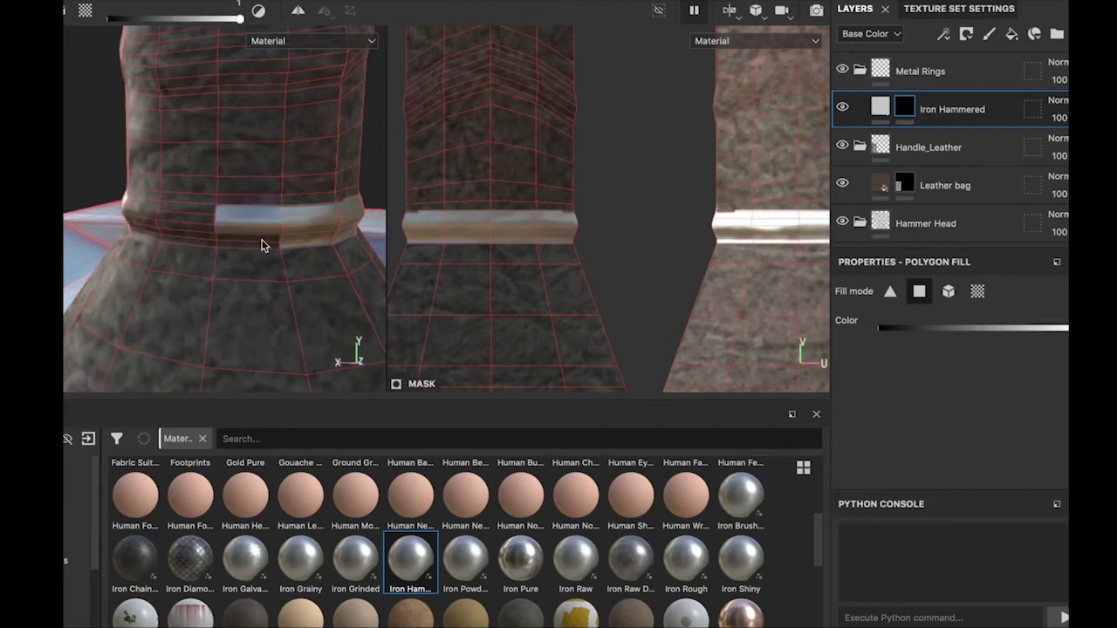
pyautogui.click(262, 240)
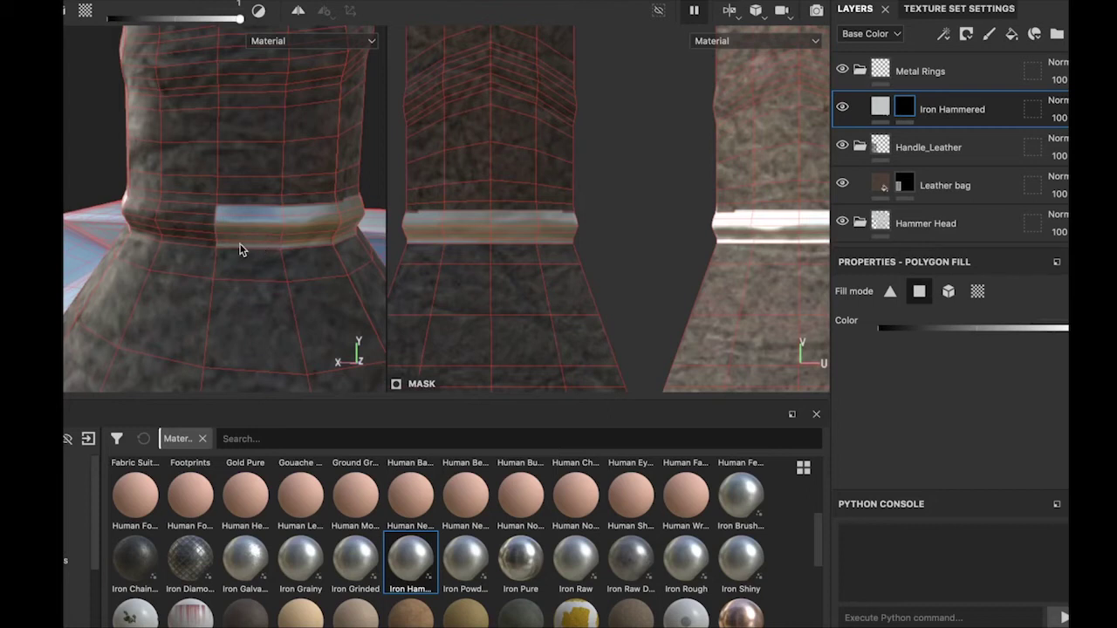
pyautogui.keyDown('alt'); pyautogui.moveTo(244, 250); pyautogui.dragTo(294, 239); pyautogui.keyUp('alt')
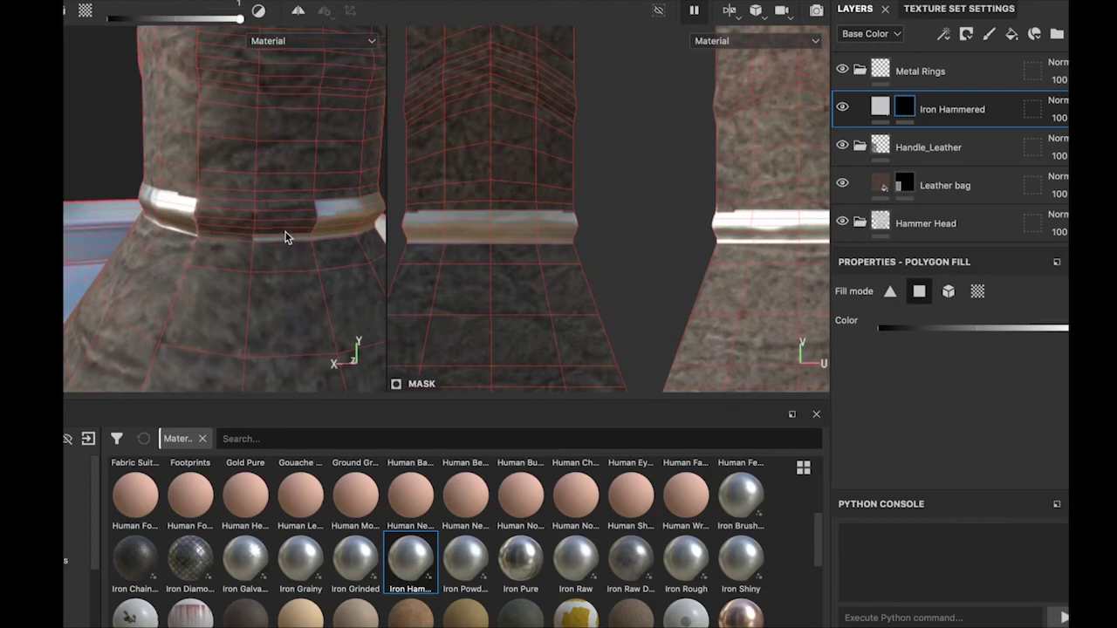
pyautogui.click(278, 218)
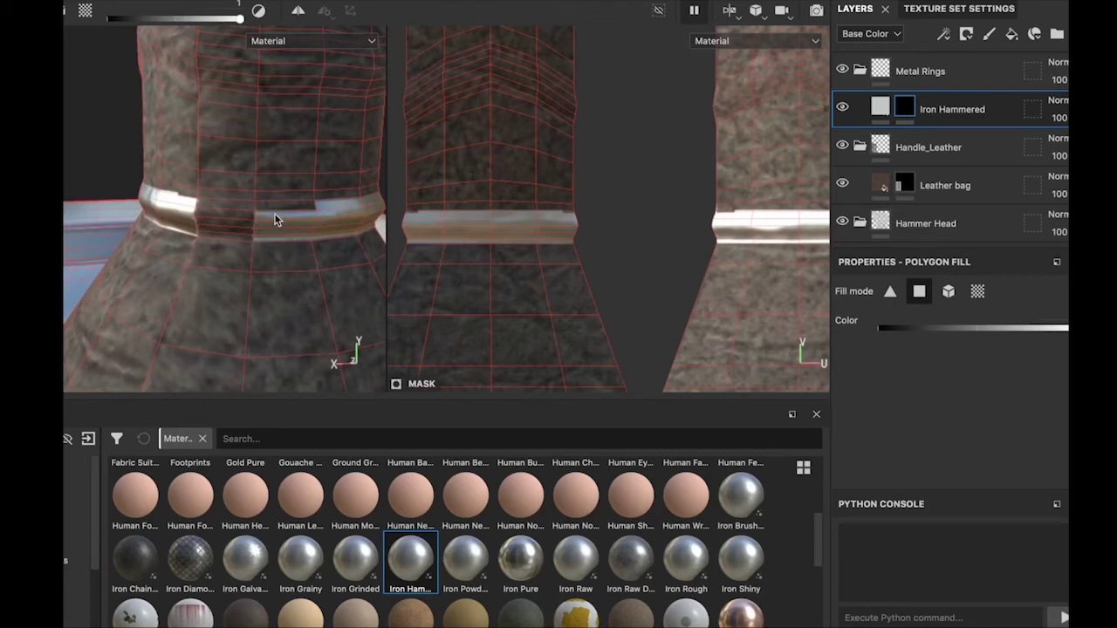
# - Fill the remaining unmasked faces of the metal ring at the handle's base in the Iron Hammered mask
pyautogui.click(238, 206)
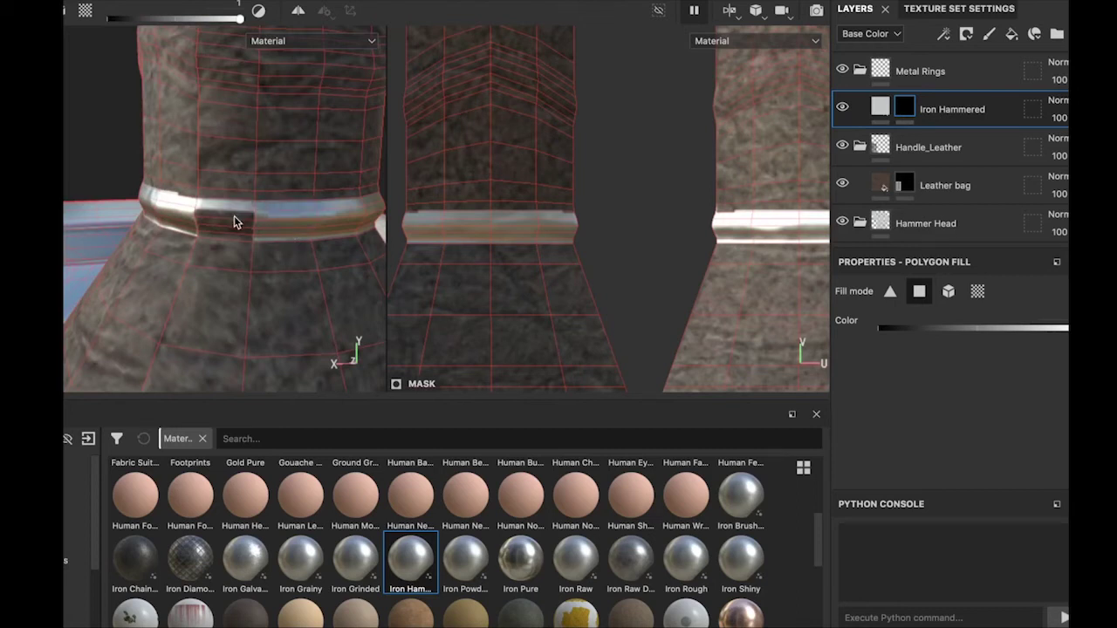
pyautogui.click(232, 223)
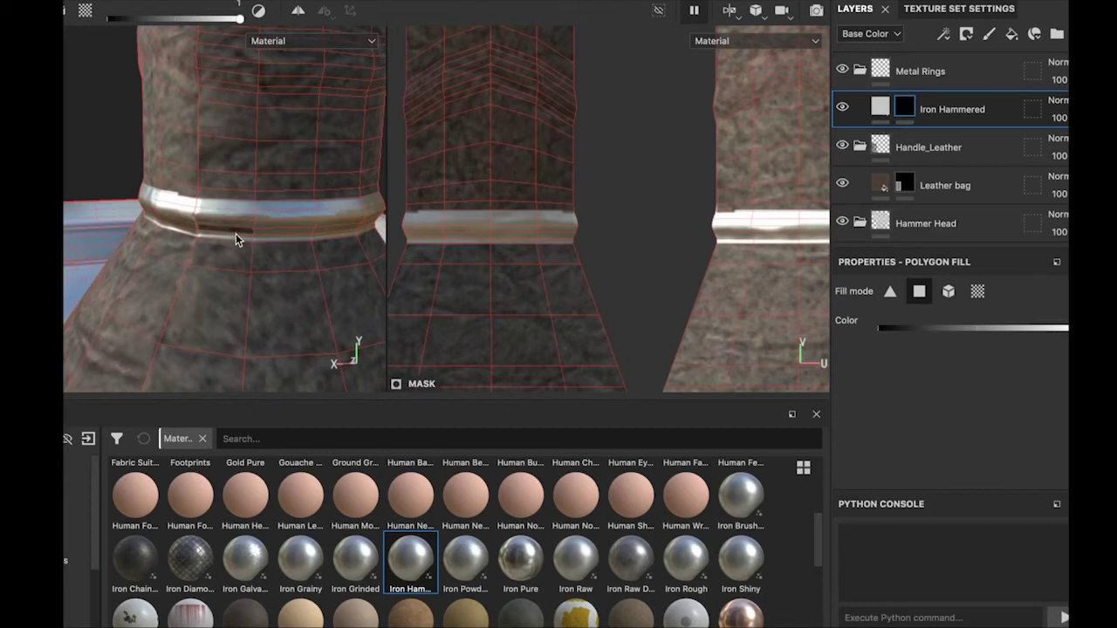
pyautogui.moveTo(237, 231)
pyautogui.keyDown('alt'); pyautogui.mouseDown()
pyautogui.moveTo(204, 260)
pyautogui.moveTo(242, 246)
pyautogui.mouseUp(); pyautogui.keyUp('alt')
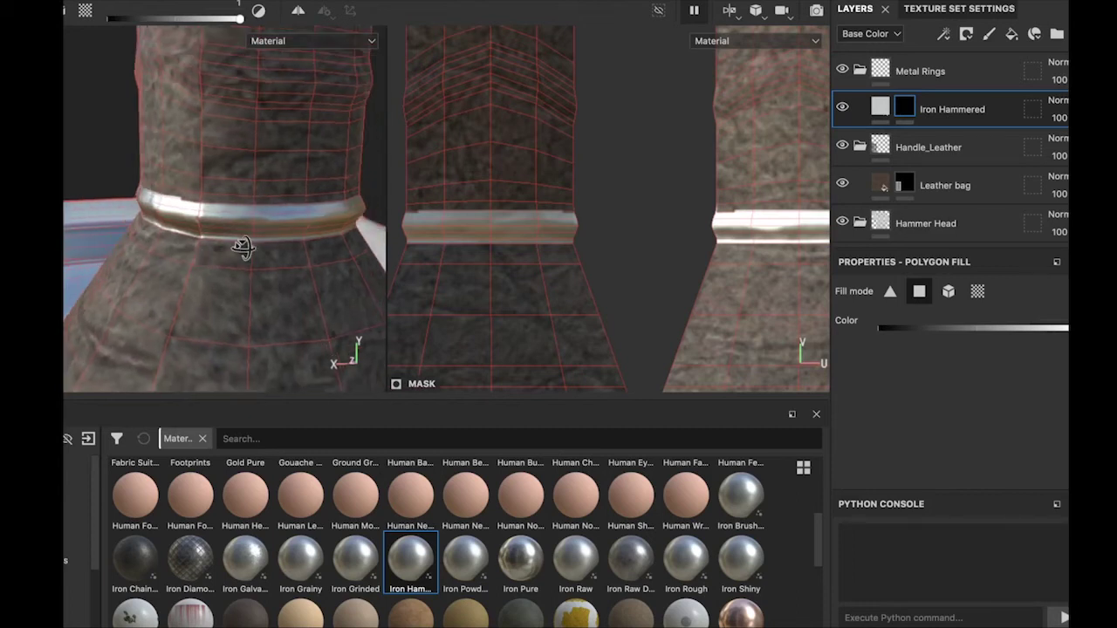
pyautogui.keyDown('alt'); pyautogui.moveTo(243, 246); pyautogui.dragTo(329, 259, button='middle'); pyautogui.keyUp('alt')
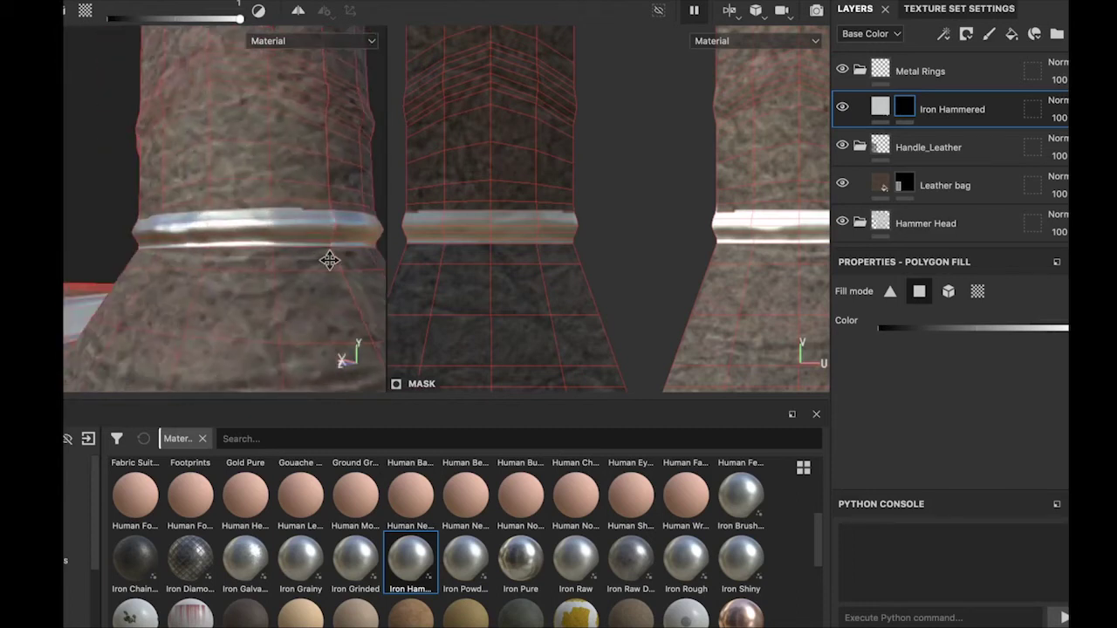
pyautogui.keyDown('alt'); pyautogui.moveTo(329, 259); pyautogui.dragTo(170, 277); pyautogui.keyUp('alt')
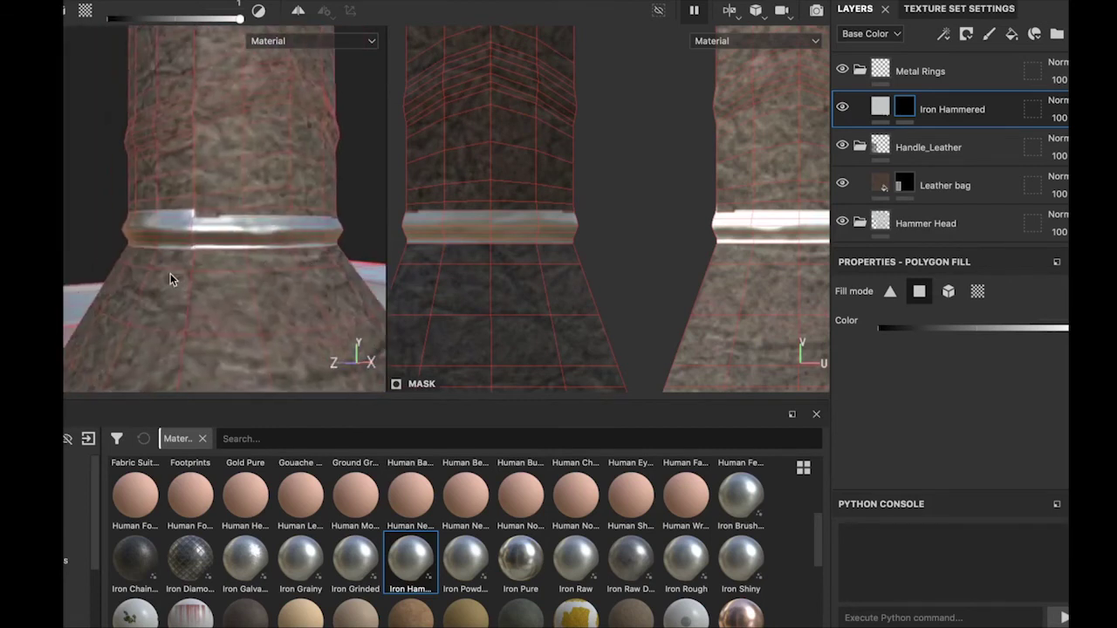
pyautogui.scroll(2, 170, 277)
pyautogui.scroll(2, 306, 243)
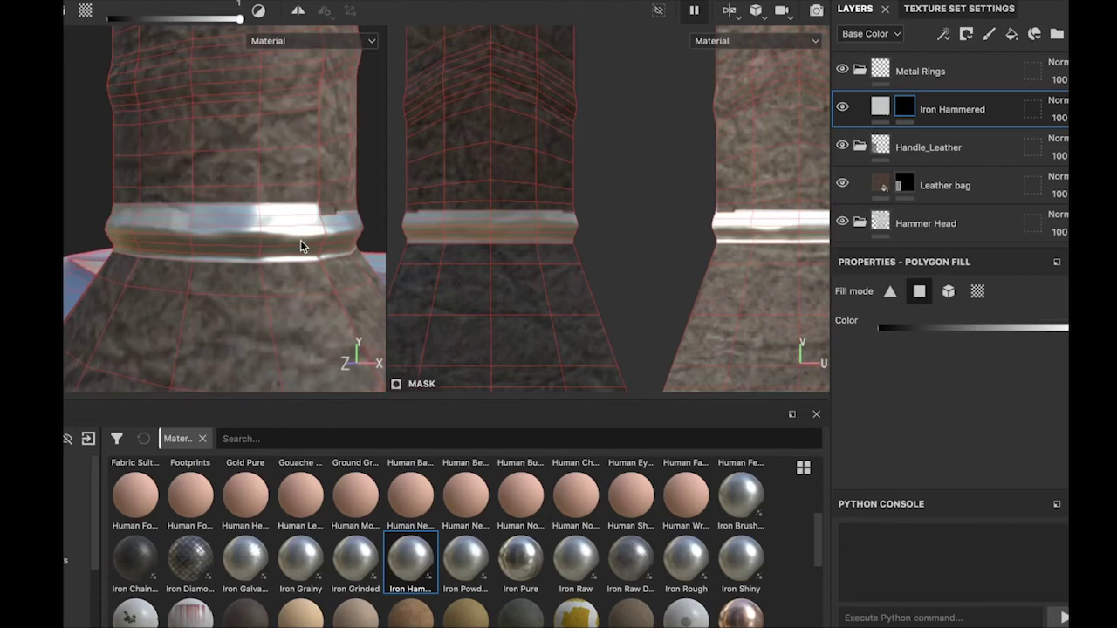
# - Set the polygon fill colour to 0 and remove the stray Iron Hammered faces above the ring at the handle's base
pyautogui.keyDown('alt'); pyautogui.moveTo(300, 240); pyautogui.dragTo(161, 262); pyautogui.keyUp('alt')
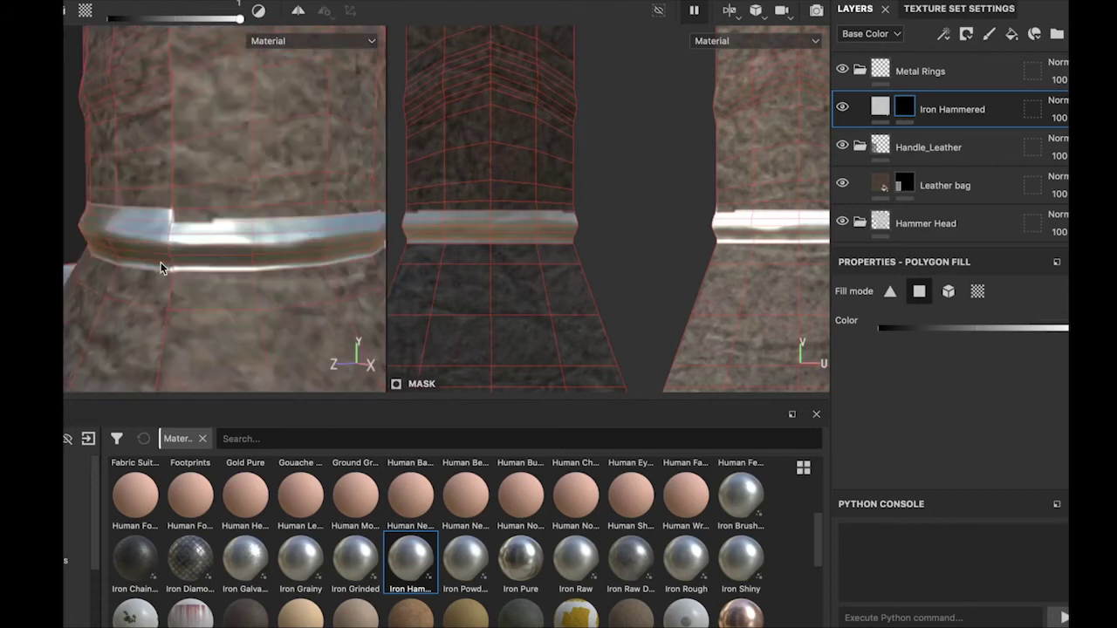
pyautogui.rightClick(191, 215)
pyautogui.click(258, 277)
pyautogui.moveTo(257, 277); pyautogui.dragTo(279, 255)
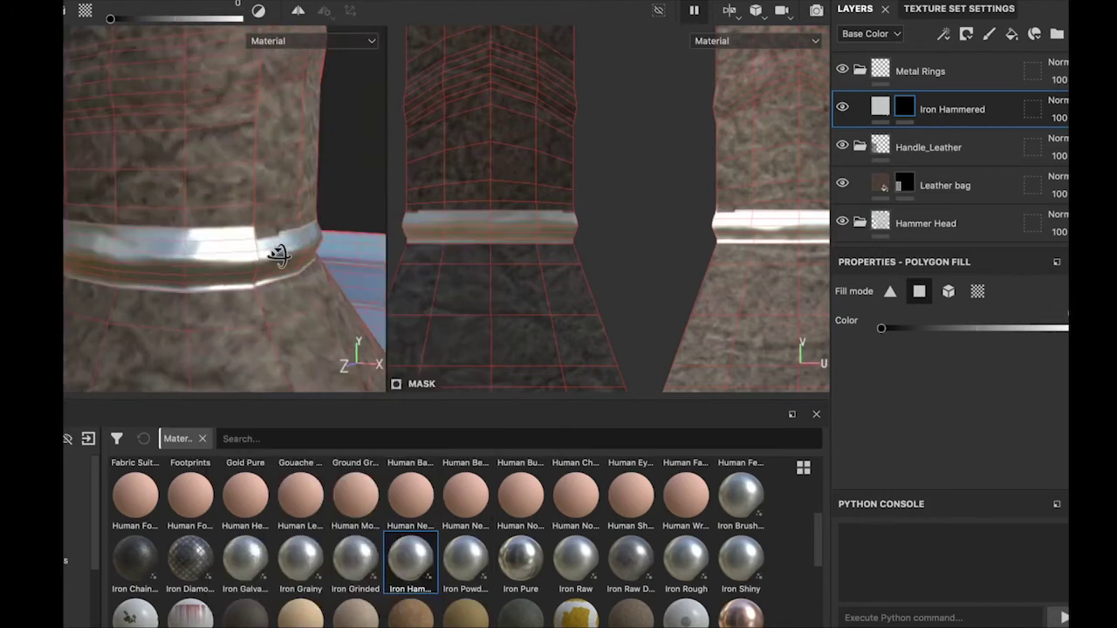
pyautogui.keyDown('alt'); pyautogui.moveTo(279, 255); pyautogui.dragTo(216, 281); pyautogui.keyUp('alt')
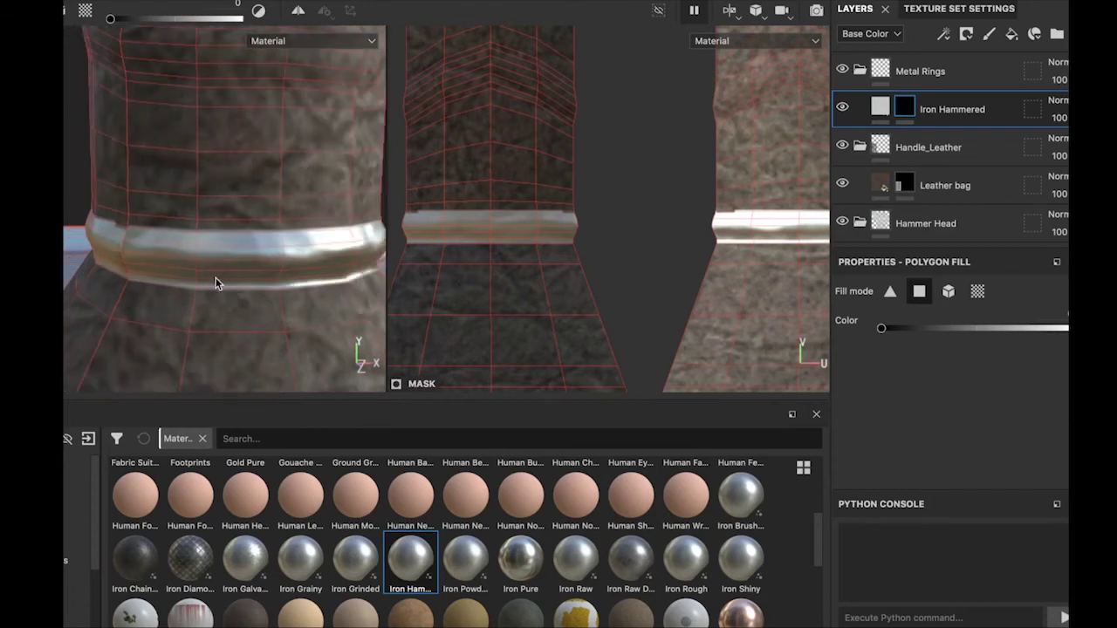
pyautogui.scroll(-5, 218, 280)
pyautogui.keyDown('alt'); pyautogui.moveTo(221, 280); pyautogui.dragTo(172, 300); pyautogui.keyUp('alt')
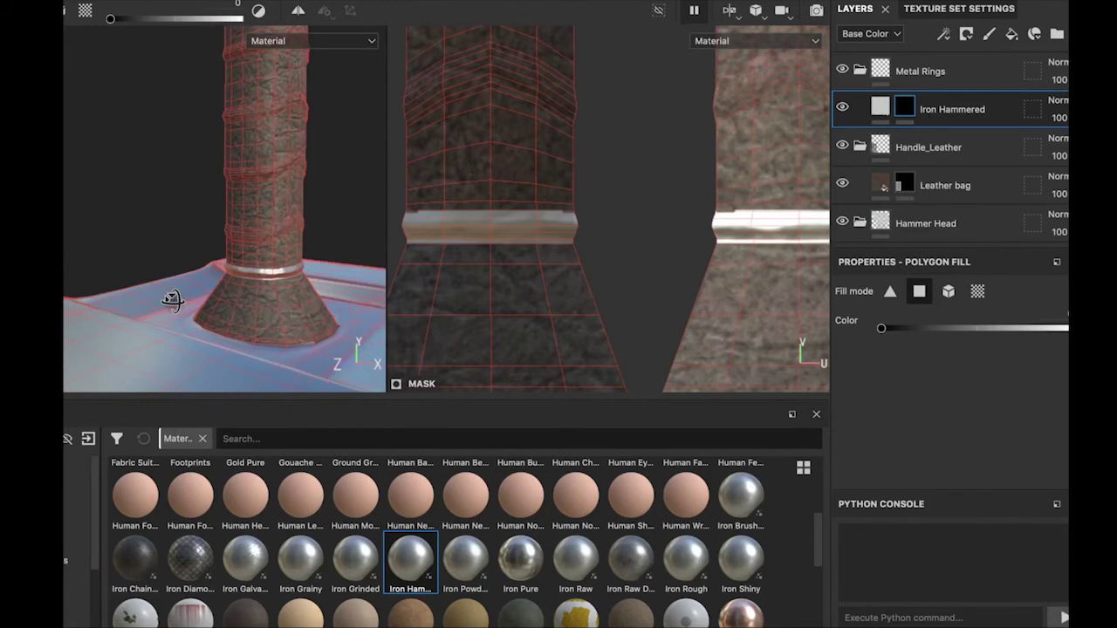
pyautogui.keyDown('alt'); pyautogui.moveTo(172, 301); pyautogui.dragTo(210, 295); pyautogui.keyUp('alt')
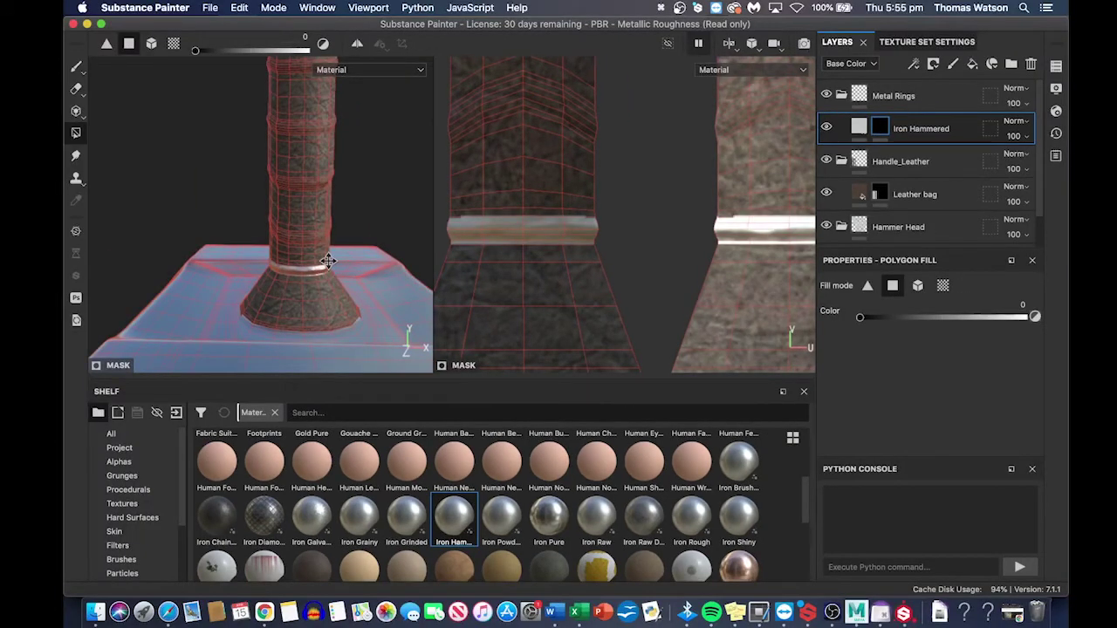
# - Create a new folder above Metal Rings in the layer stack and name it Handle_Ends
pyautogui.keyDown('alt'); pyautogui.moveTo(328, 261); pyautogui.dragTo(634, 264, button='middle'); pyautogui.keyUp('alt')
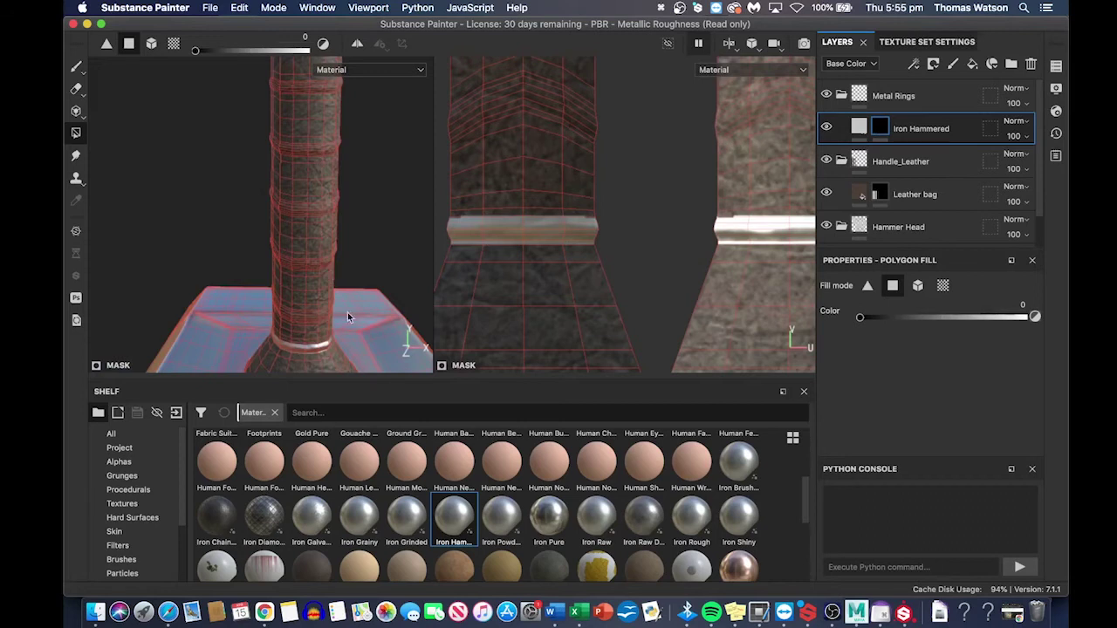
pyautogui.keyDown('alt'); pyautogui.moveTo(340, 277); pyautogui.dragTo(274, 240); pyautogui.keyUp('alt')
pyautogui.scroll(5, 274, 236)
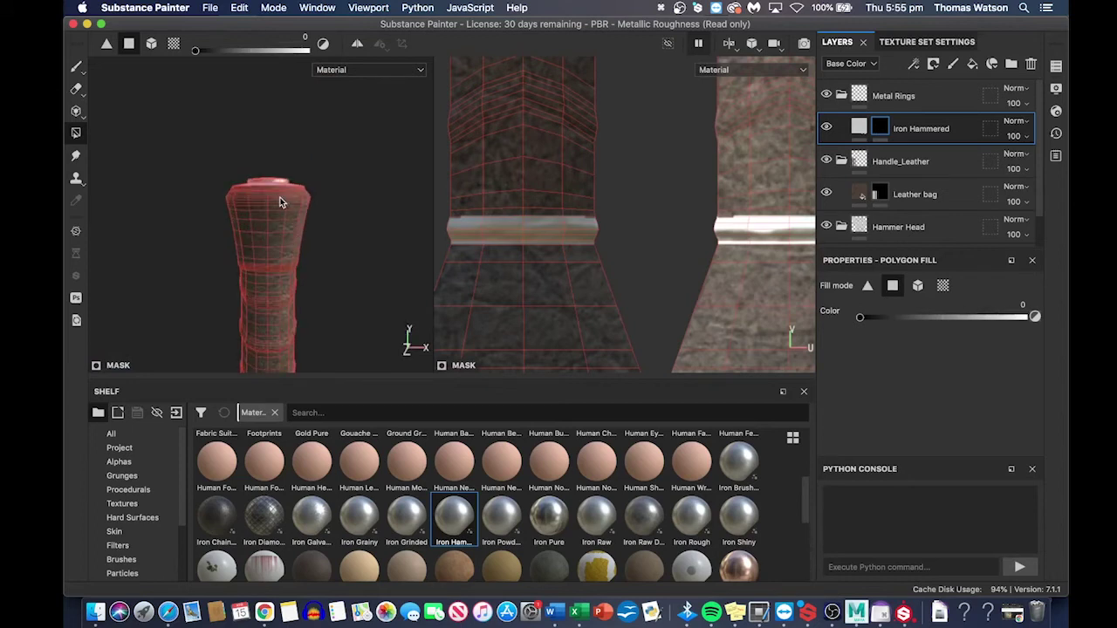
pyautogui.click(925, 96)
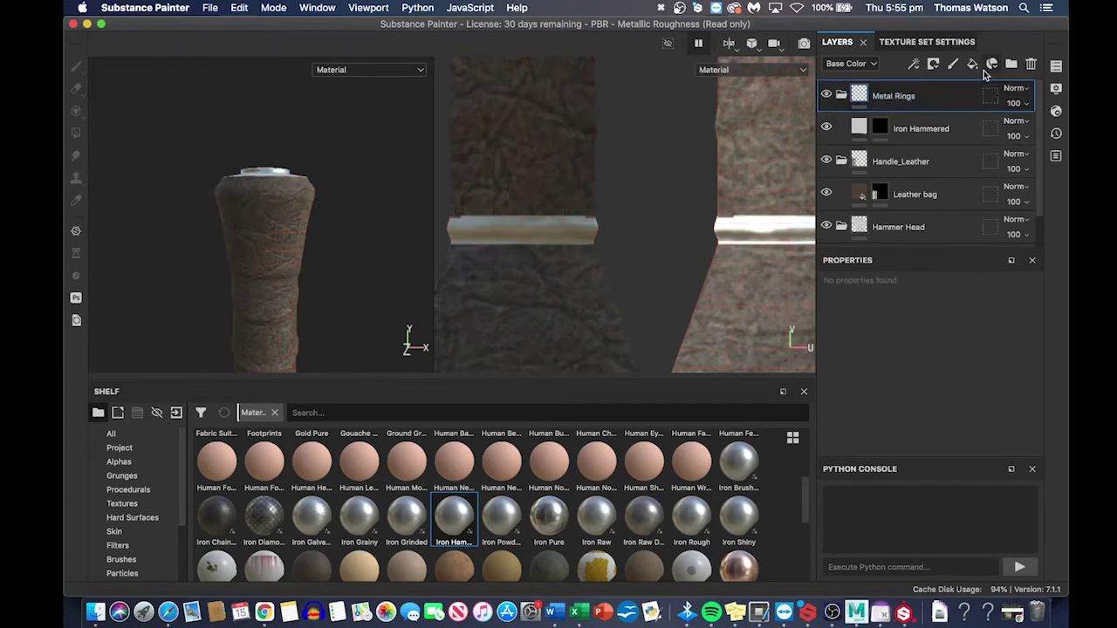
pyautogui.click(1010, 63)
pyautogui.doubleClick(890, 95)
pyautogui.write('Handle')
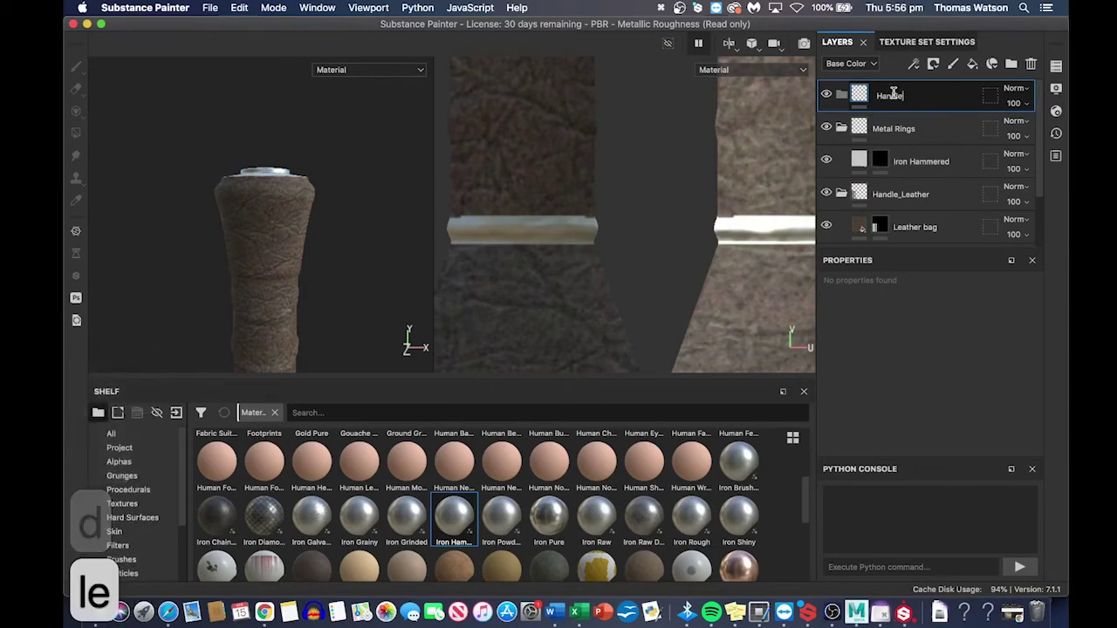
pyautogui.write('_')
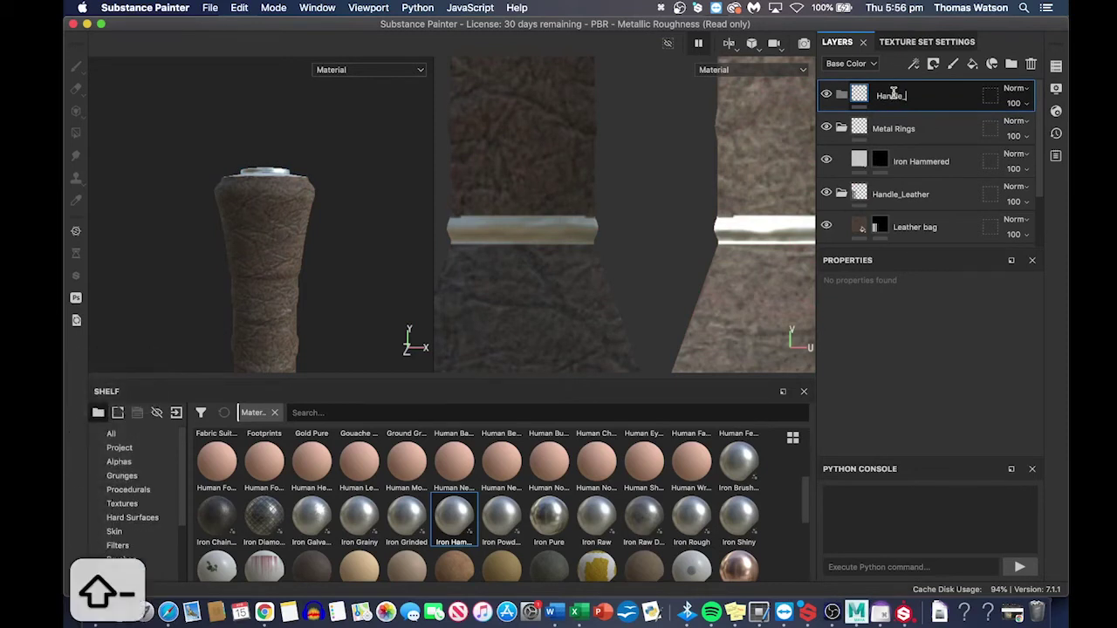
pyautogui.write('Ends')
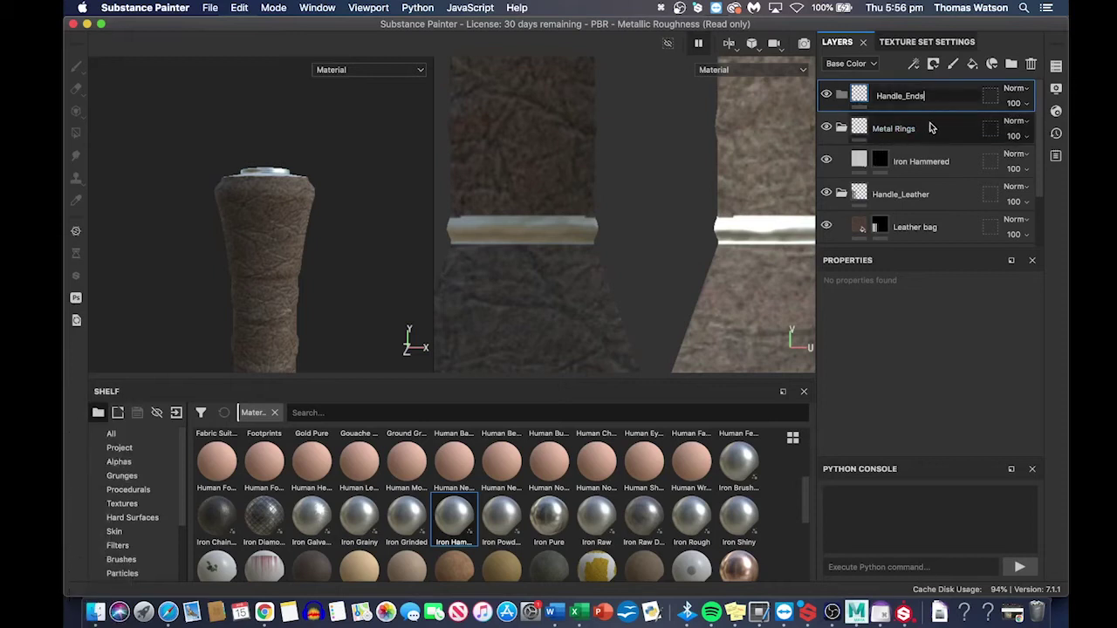
pyautogui.doubleClick(926, 98)
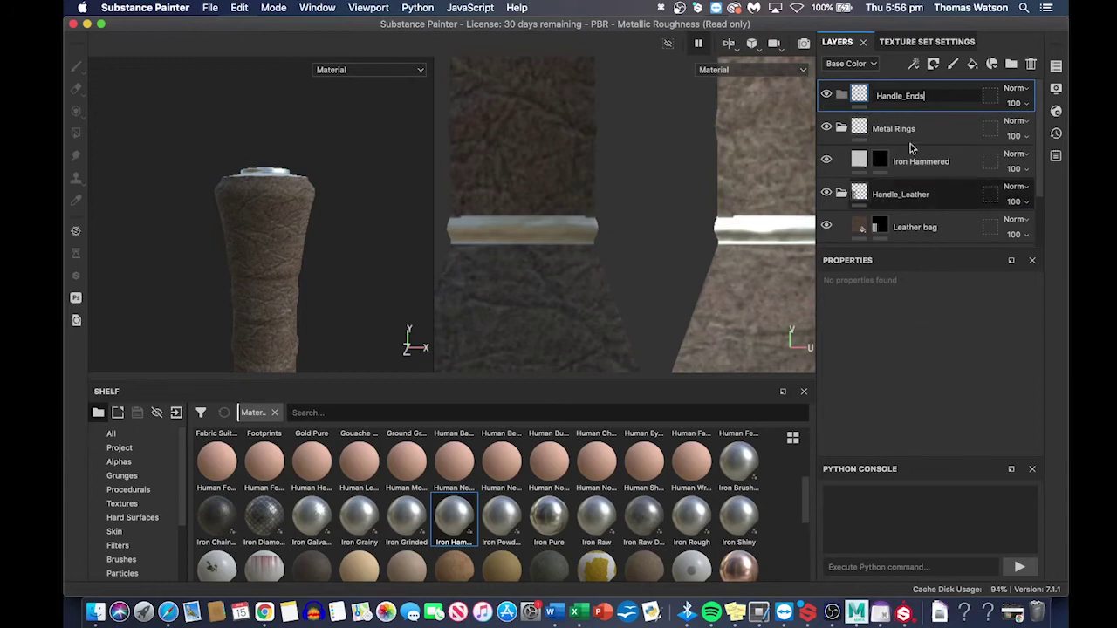
pyautogui.press('Return')
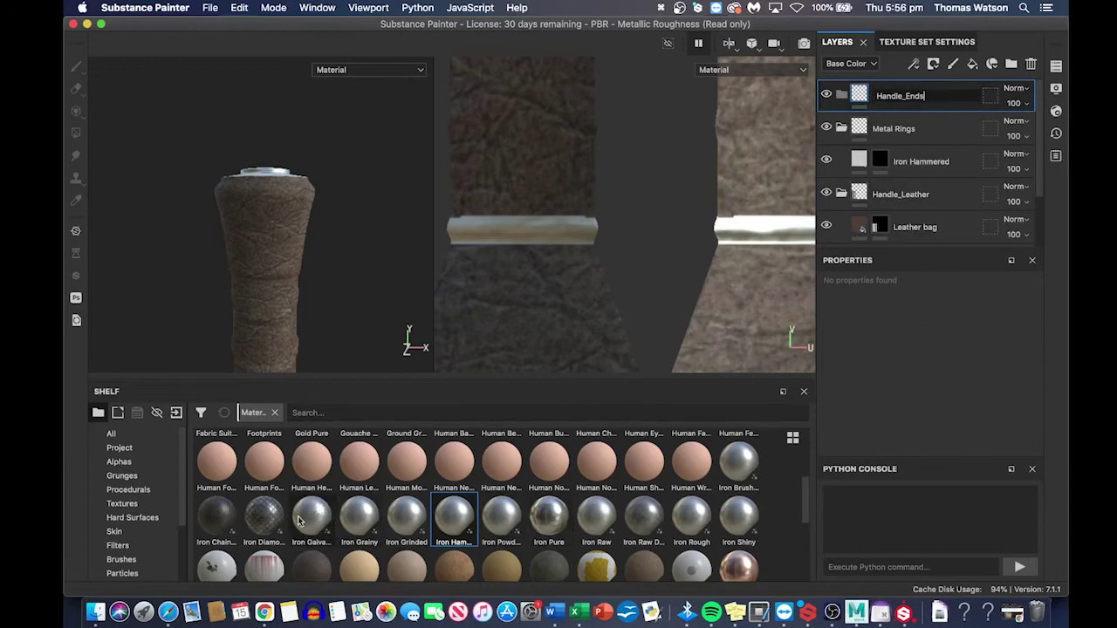
# - Add the Iron Galvanized material to the Handle_Ends folder and give it a black mask
pyautogui.moveTo(308, 521)
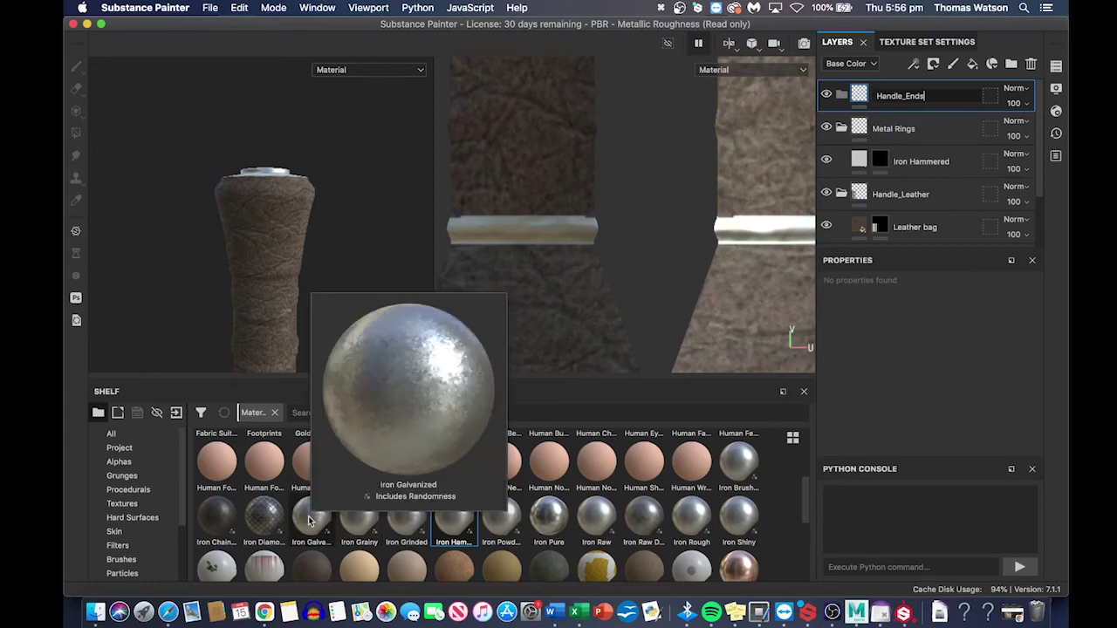
pyautogui.moveTo(309, 521); pyautogui.dragTo(935, 92)
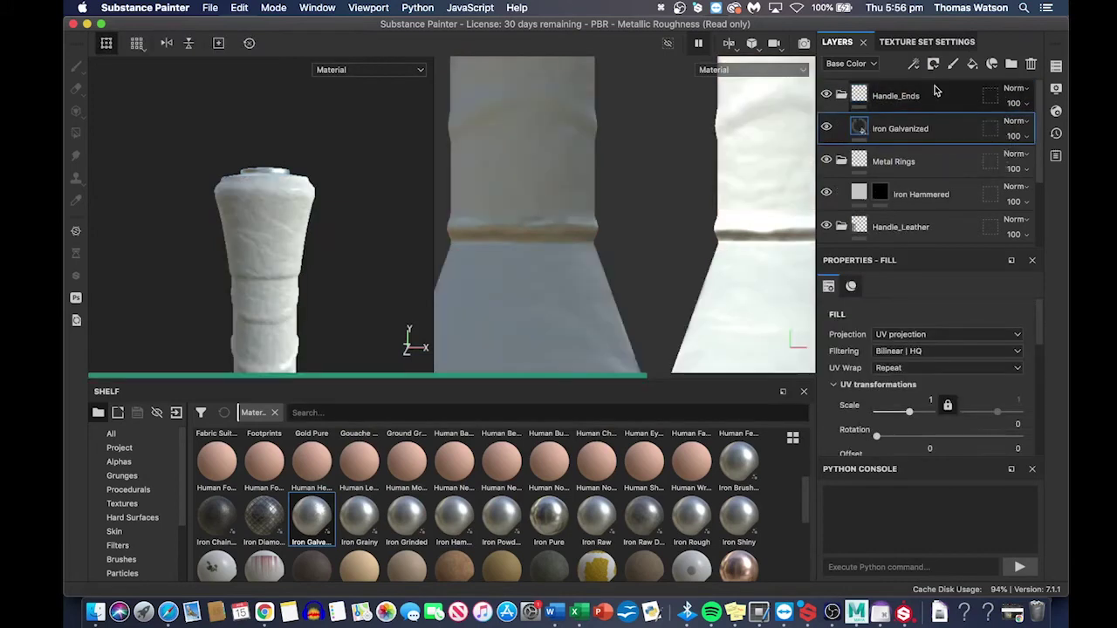
pyautogui.rightClick(936, 134)
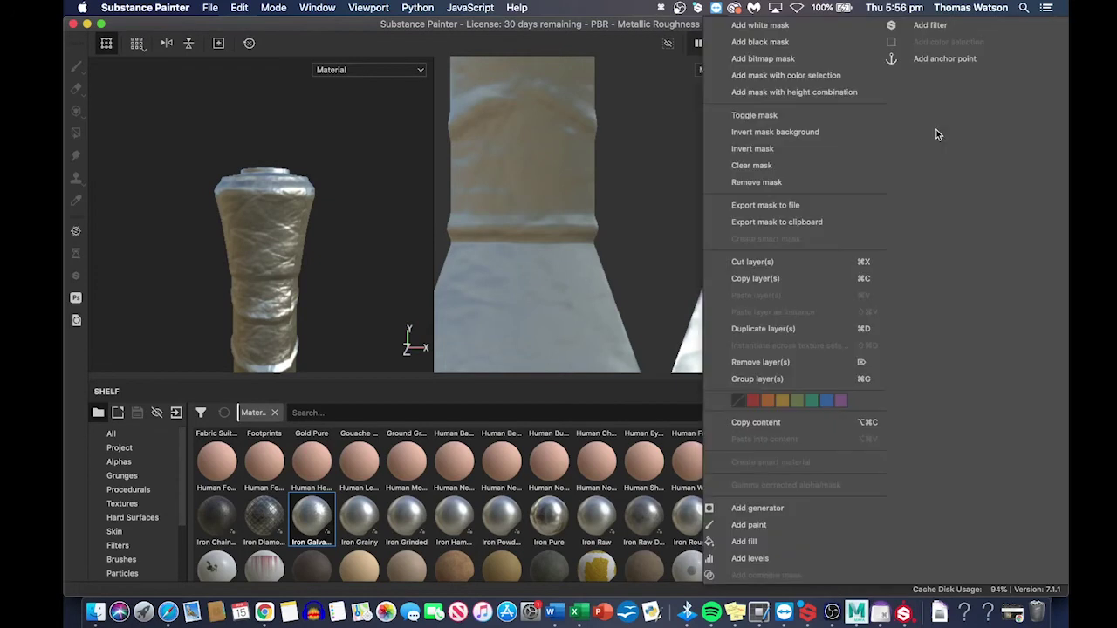
pyautogui.click(804, 44)
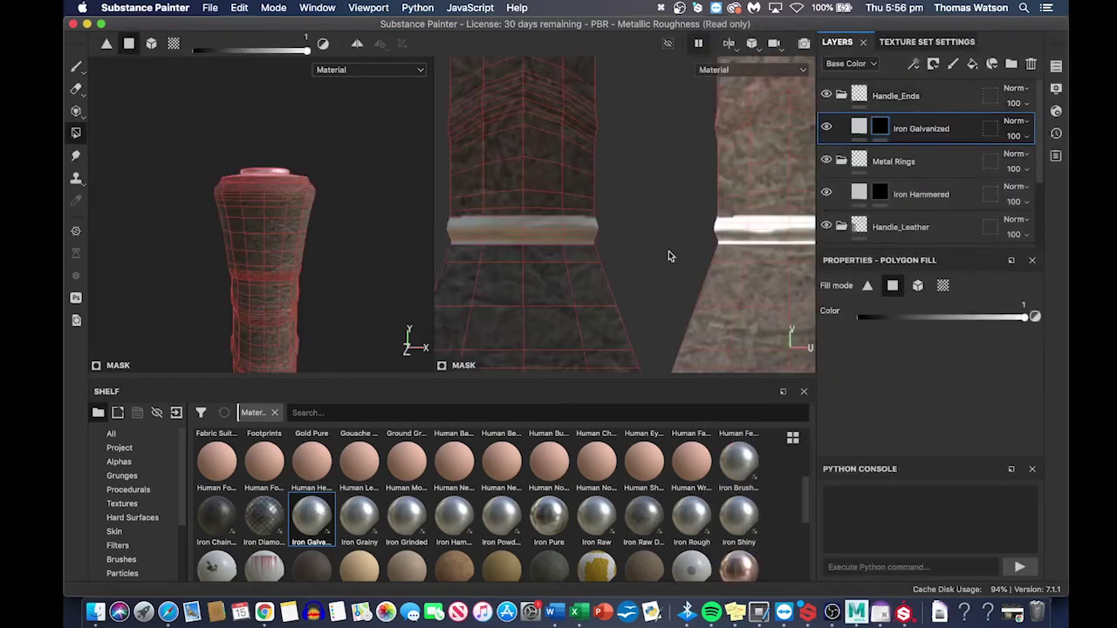
# - Polygon-fill the lower end section of the third handle strip in the UV view with colour 1 in the Iron Galvanized mask
pyautogui.press('alt')
pyautogui.keyDown('alt'); pyautogui.moveTo(351, 243); pyautogui.dragTo(411, 253); pyautogui.keyUp('alt')
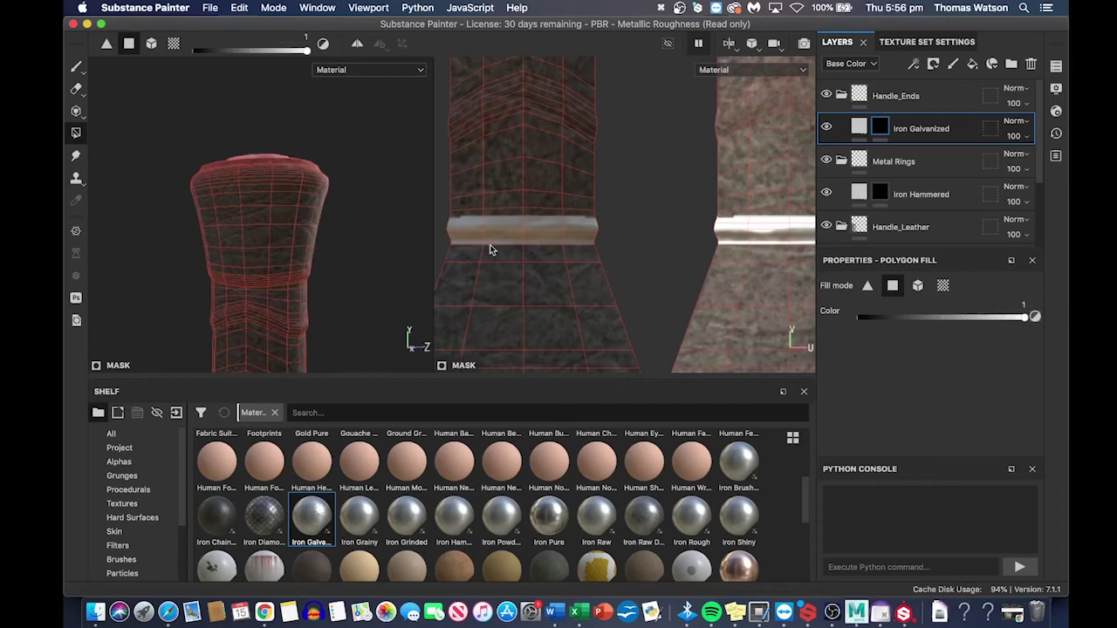
pyautogui.scroll(-5, 554, 250)
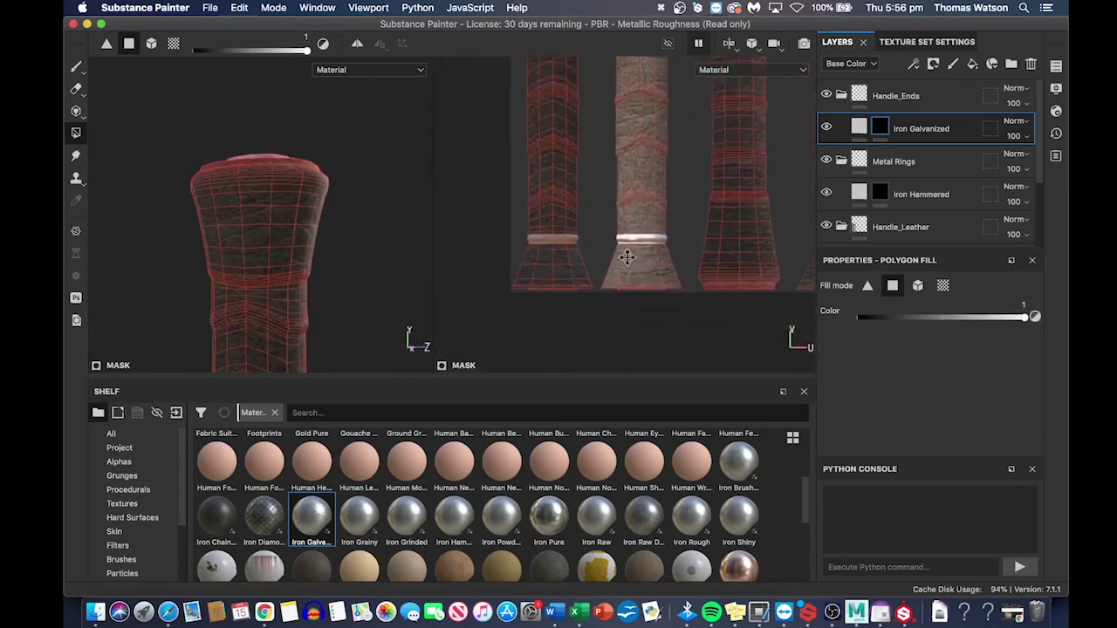
pyautogui.moveTo(627, 257); pyautogui.dragTo(564, 215, button='middle')
pyautogui.scroll(5, 692, 225)
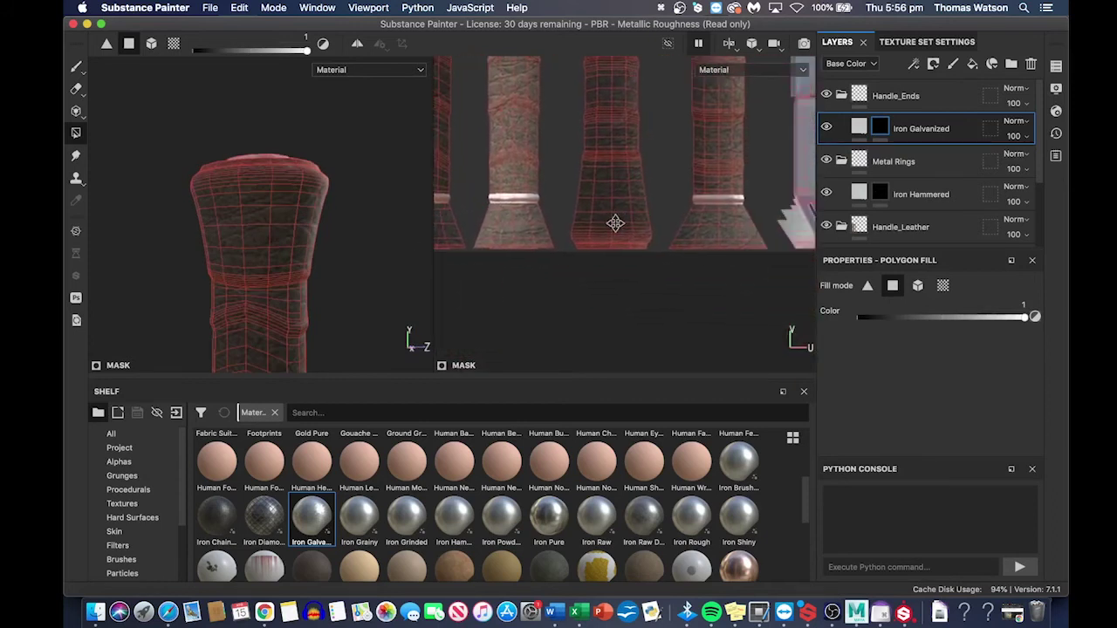
pyautogui.press('p')
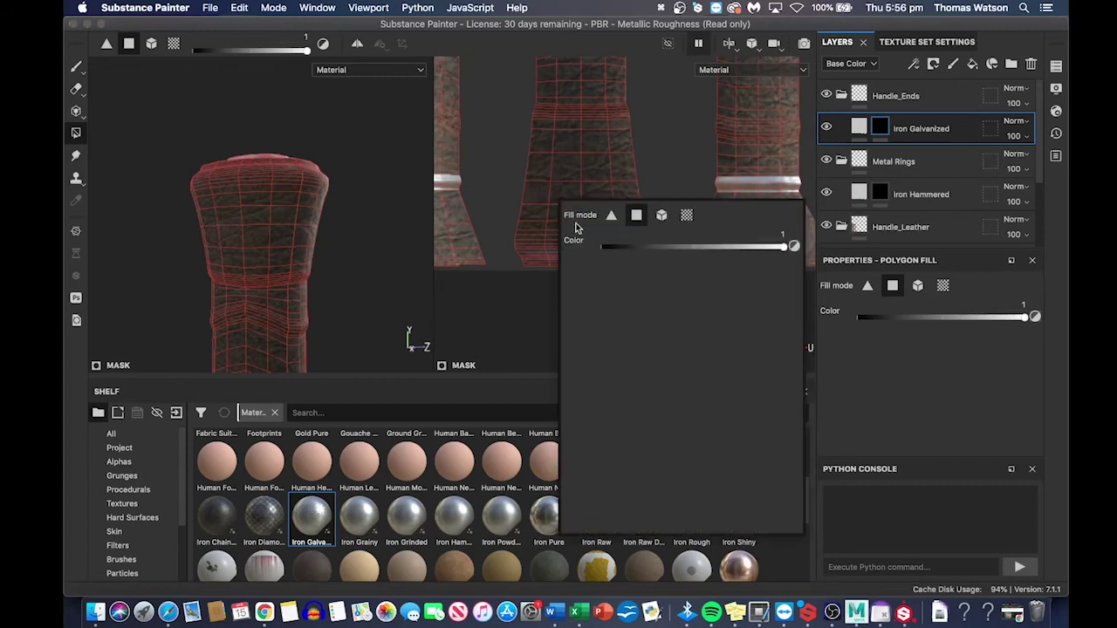
pyautogui.moveTo(763, 248); pyautogui.dragTo(790, 245)
pyautogui.moveTo(530, 122); pyautogui.dragTo(659, 293)
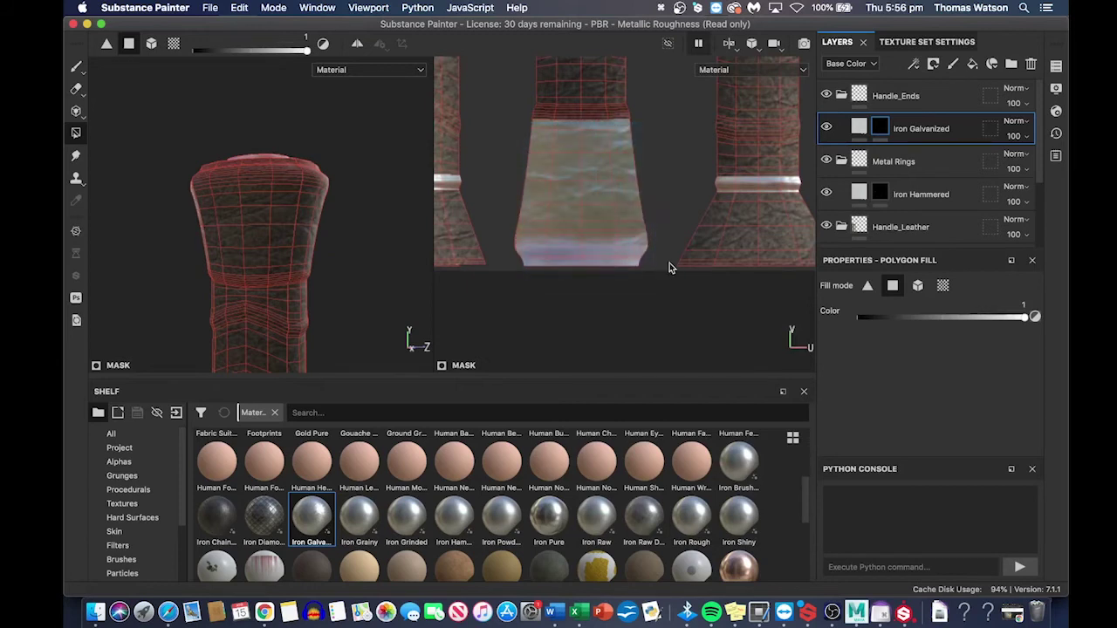
# - Fill the flared lower ends of the other three handle UV strips, below the metal rings, in the Iron Galvanized mask
pyautogui.moveTo(670, 264); pyautogui.dragTo(590, 267, button='middle')
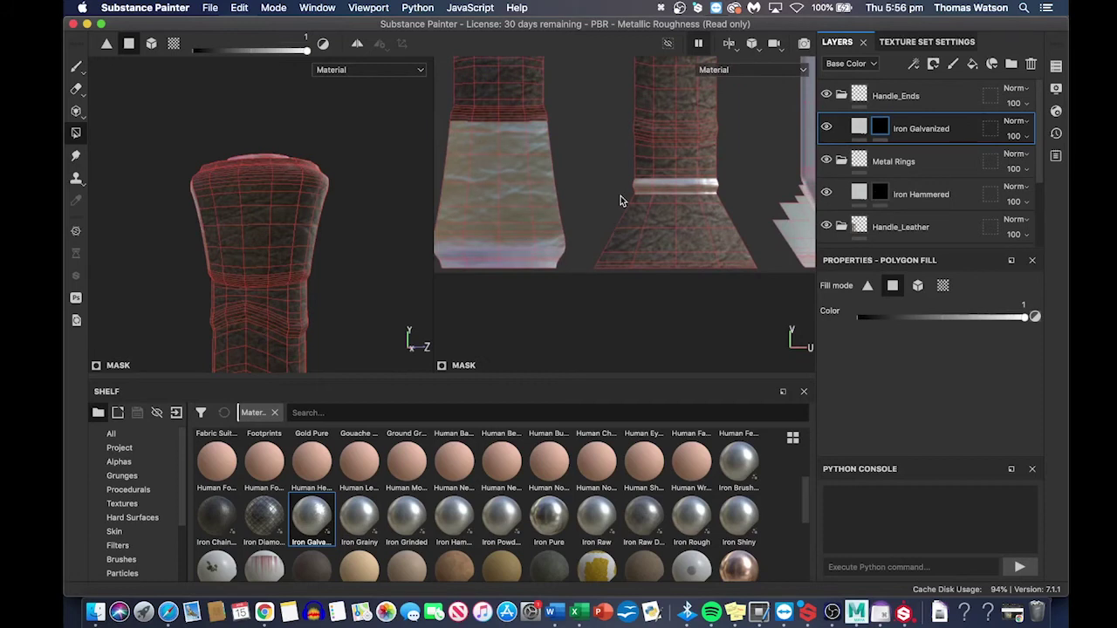
pyautogui.moveTo(646, 214); pyautogui.dragTo(753, 296)
pyautogui.moveTo(618, 291)
pyautogui.mouseDown(button='middle')
pyautogui.moveTo(666, 294)
pyautogui.moveTo(591, 304)
pyautogui.moveTo(633, 293)
pyautogui.mouseUp(button='middle')
pyautogui.moveTo(646, 302); pyautogui.dragTo(519, 215)
pyautogui.moveTo(511, 225); pyautogui.dragTo(622, 237, button='middle')
pyautogui.moveTo(601, 276); pyautogui.dragTo(470, 200)
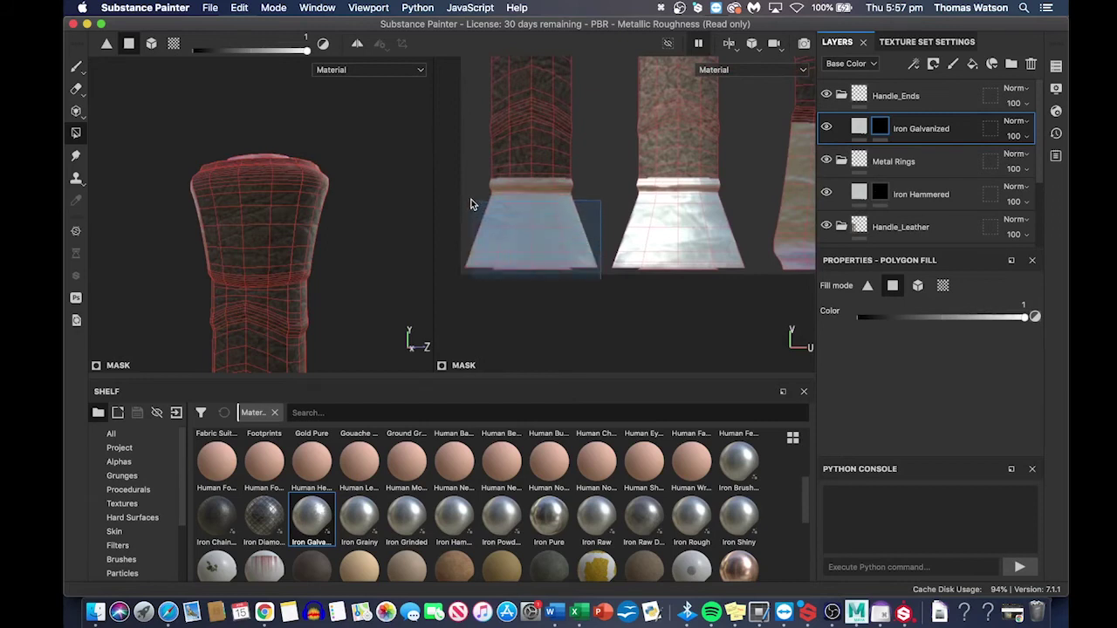
# - Polygon-fill the flared upper end of the fourth handle UV strip in the Iron Galvanized mask
pyautogui.scroll(-3, 634, 210)
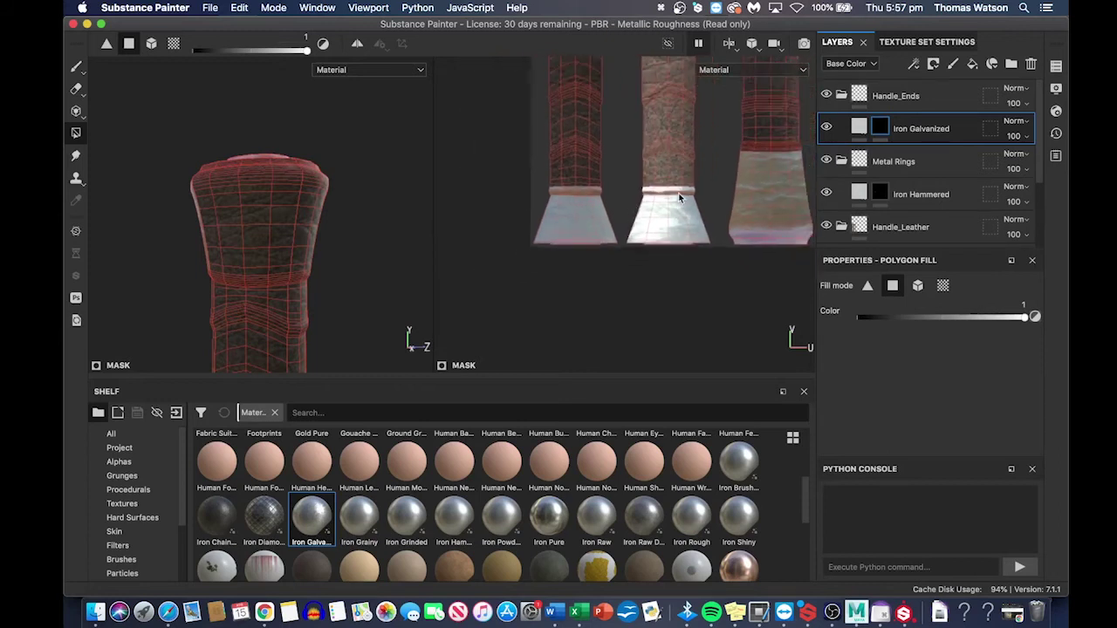
pyautogui.moveTo(661, 222); pyautogui.dragTo(509, 294, button='middle')
pyautogui.scroll(-2, 568, 222)
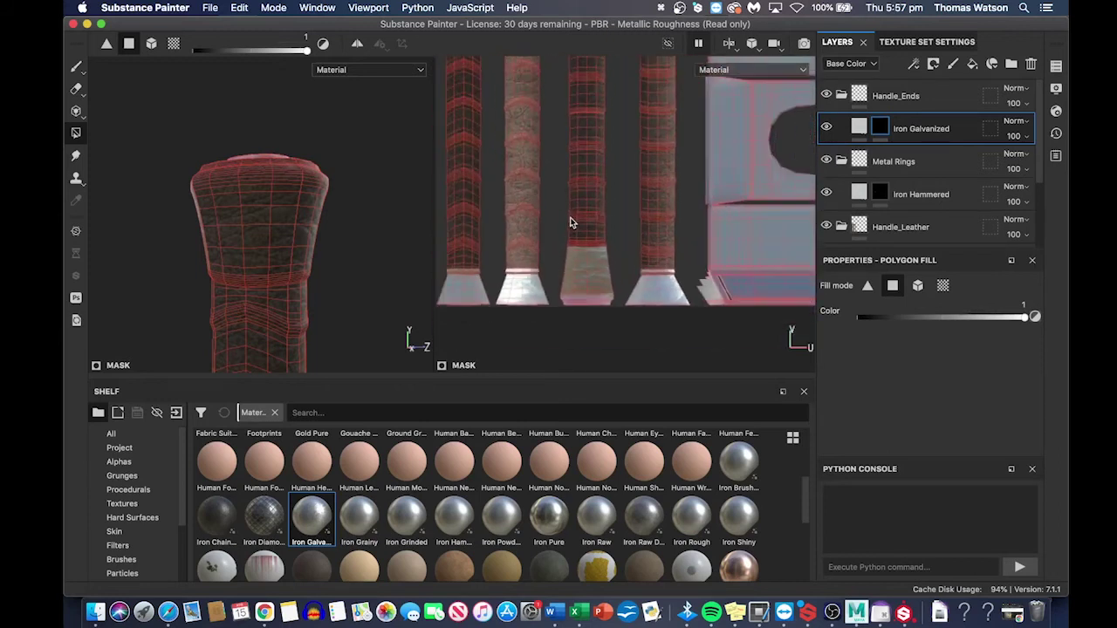
pyautogui.scroll(3, 568, 219)
pyautogui.scroll(5, 610, 148)
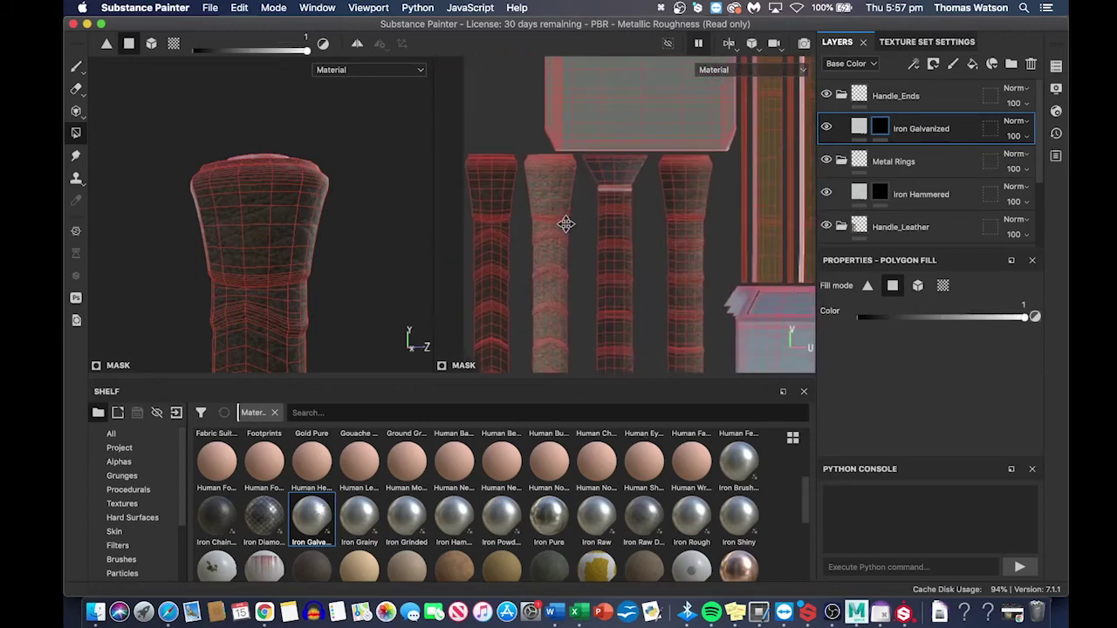
pyautogui.moveTo(713, 209); pyautogui.dragTo(669, 270, button='middle')
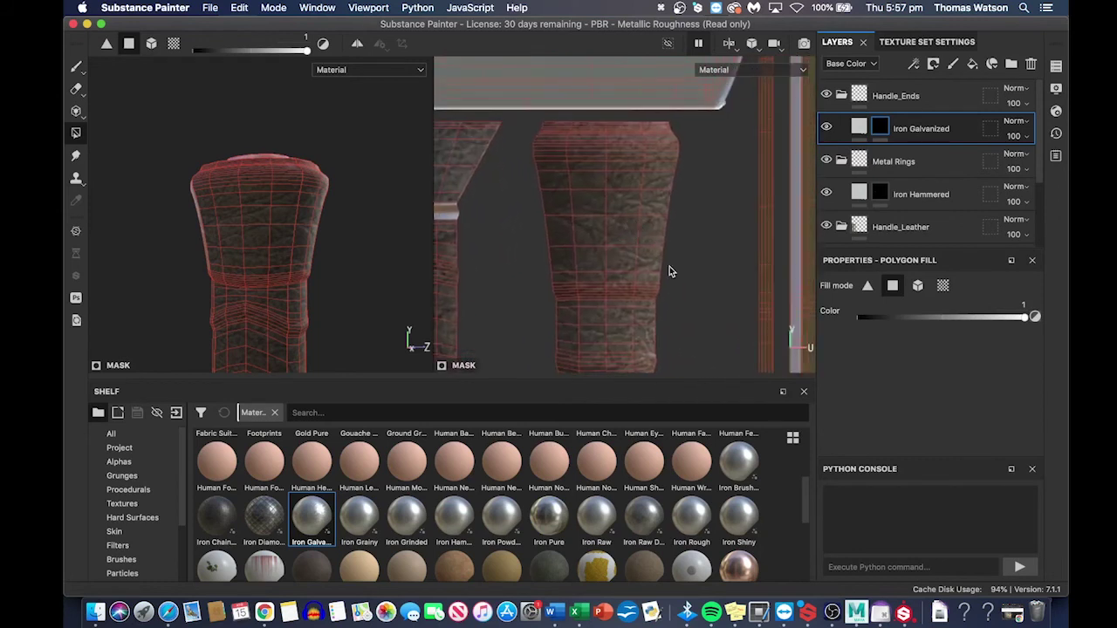
pyautogui.moveTo(667, 279); pyautogui.dragTo(538, 125)
# - Fill the flared upper ends of the other three handle UV strips in the Iron Galvanized mask, down to the leather wrap
pyautogui.moveTo(523, 174); pyautogui.dragTo(612, 210, button='middle')
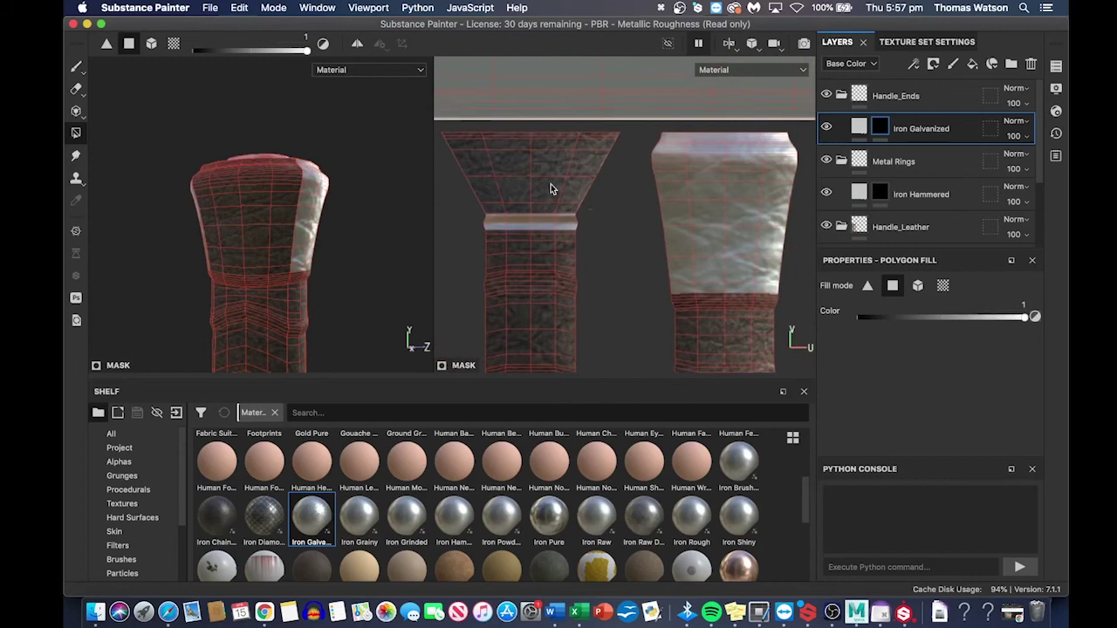
pyautogui.moveTo(512, 157); pyautogui.dragTo(444, 134)
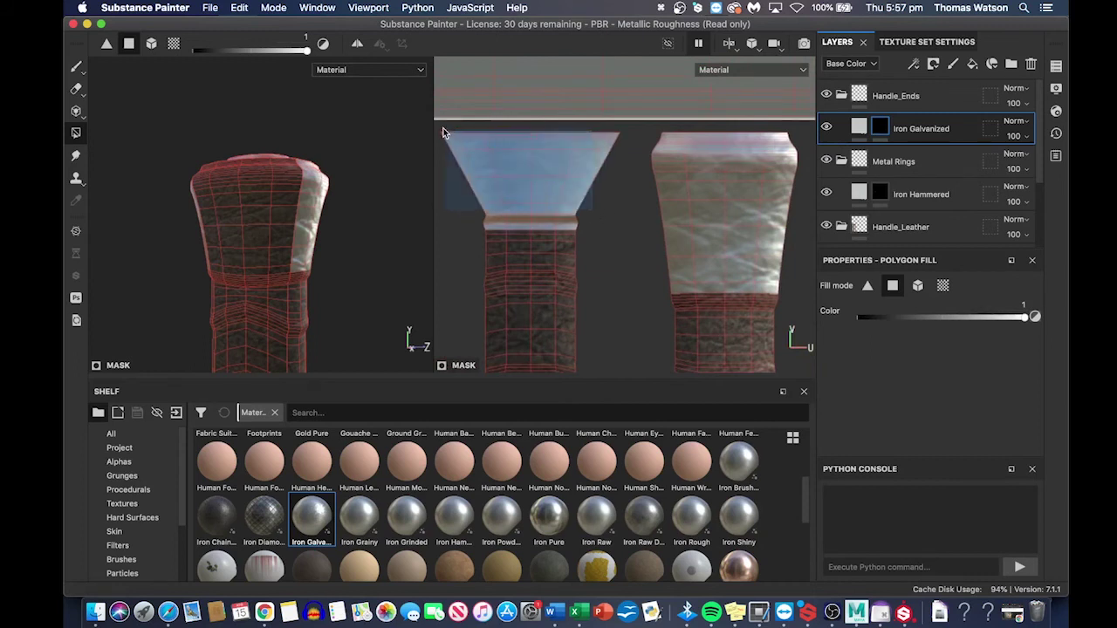
pyautogui.moveTo(517, 213); pyautogui.dragTo(763, 242, button='middle')
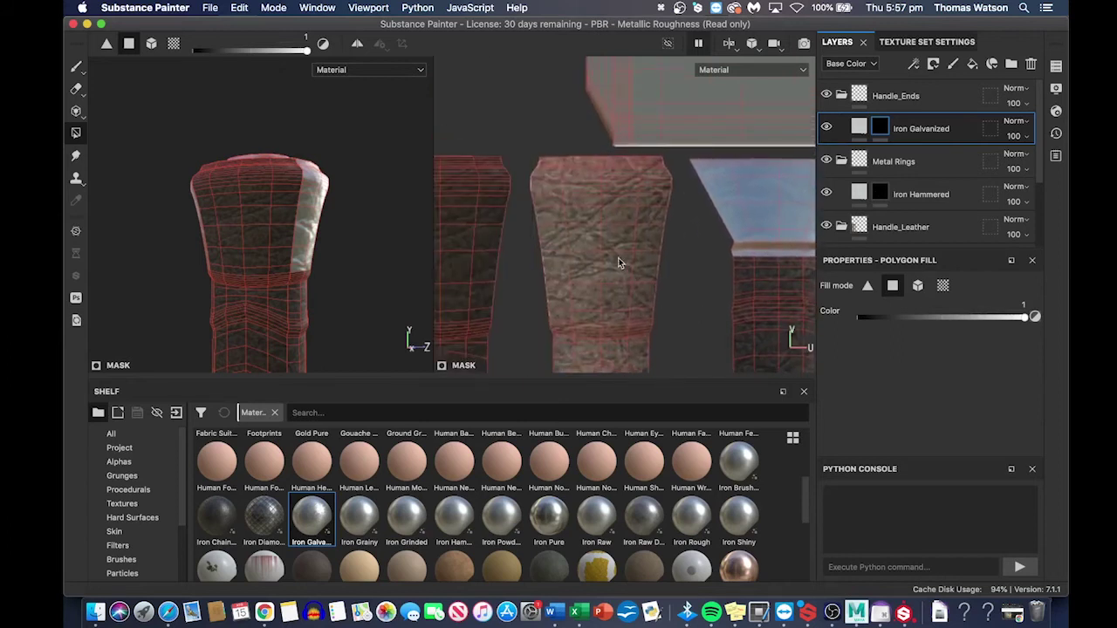
pyautogui.moveTo(595, 230); pyautogui.dragTo(537, 156)
pyautogui.moveTo(544, 176); pyautogui.dragTo(706, 180, button='middle')
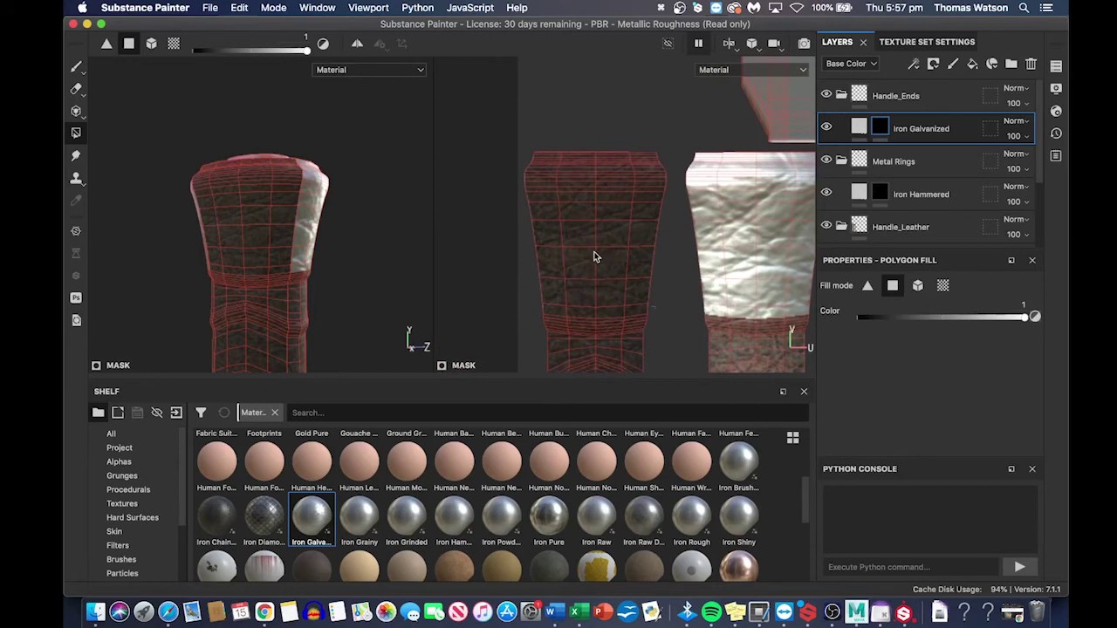
pyautogui.moveTo(553, 179); pyautogui.dragTo(525, 131)
# - Add the ring-shaped and round cap UV islands to the Iron Galvanized mask, switching the polygon fill mode to UV chunk fill
pyautogui.scroll(-5, 646, 199)
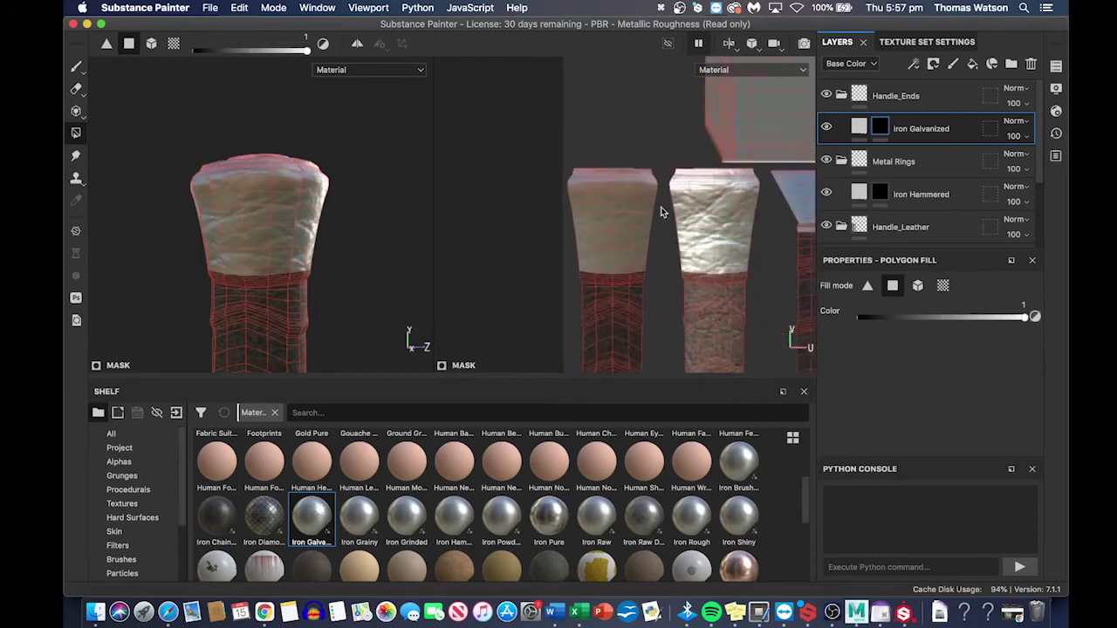
pyautogui.scroll(-5, 404, 267)
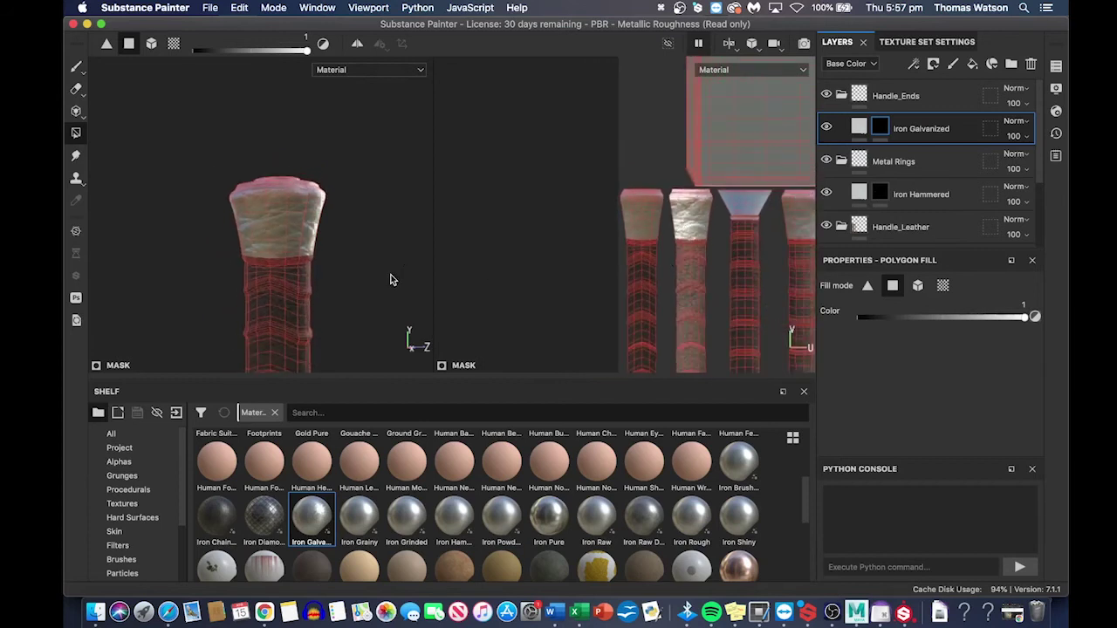
pyautogui.moveTo(374, 309); pyautogui.dragTo(381, 180, button='middle')
pyautogui.scroll(-3, 380, 182)
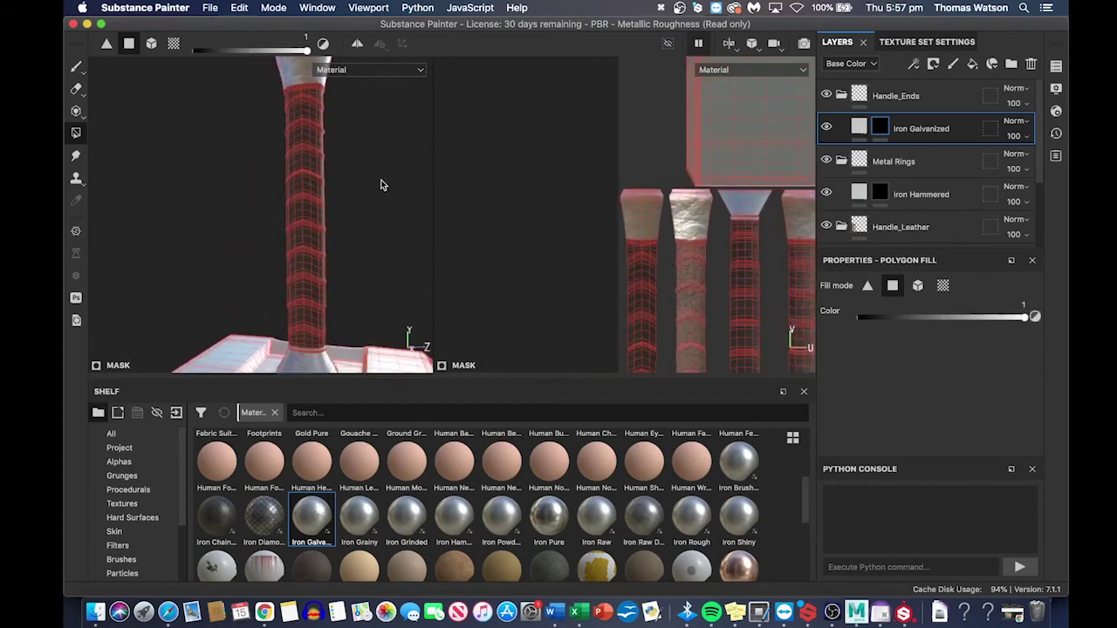
pyautogui.moveTo(716, 253); pyautogui.dragTo(516, 379, button='middle')
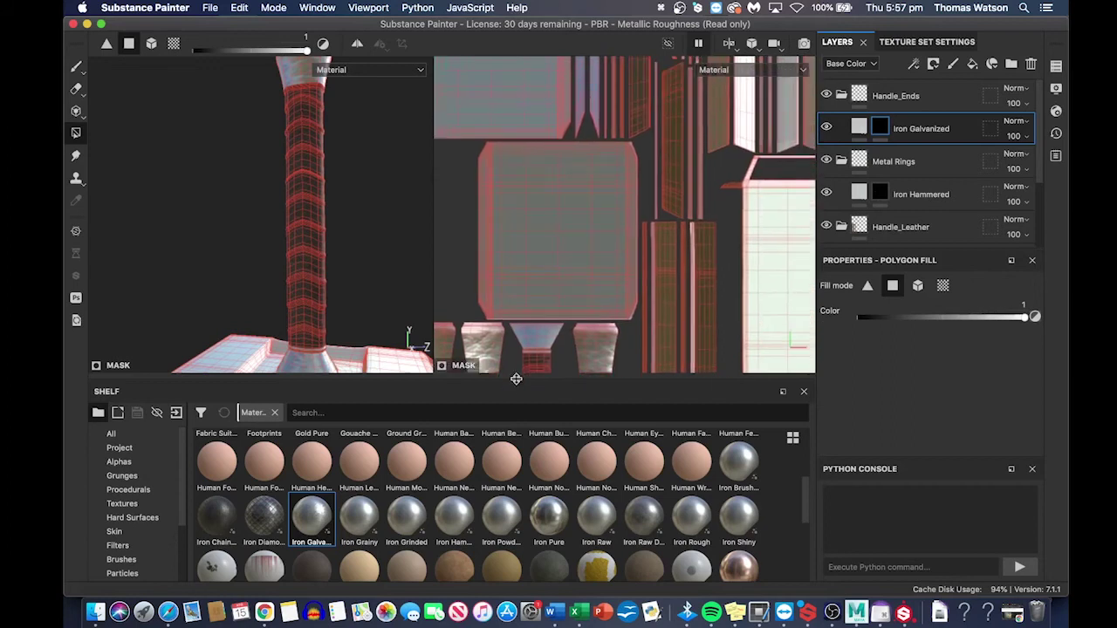
pyautogui.scroll(-5, 678, 265)
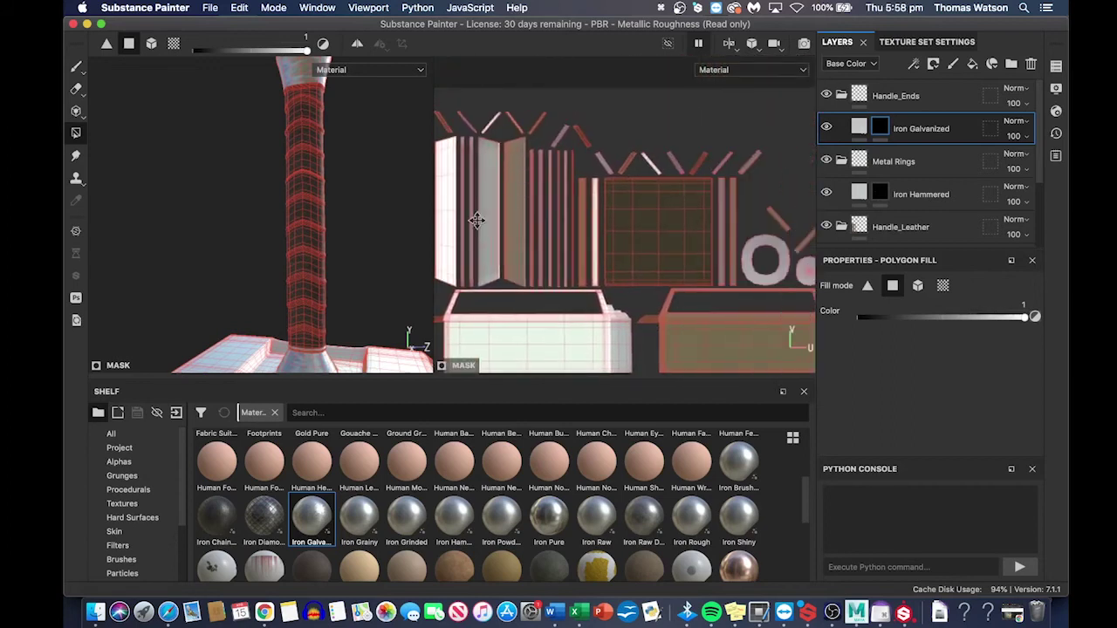
pyautogui.scroll(5, 646, 251)
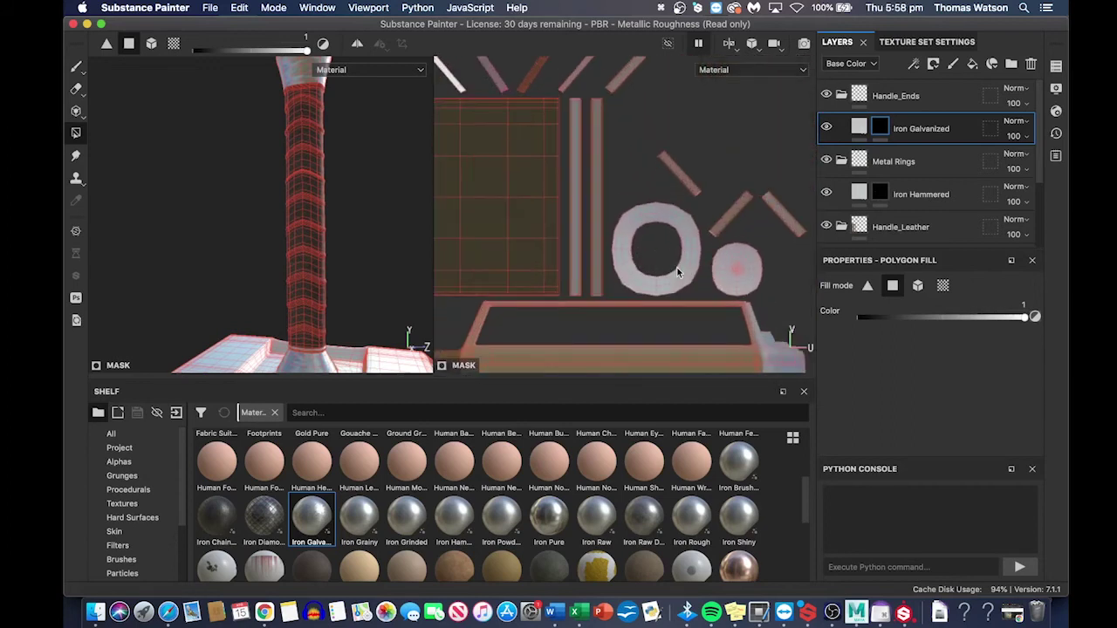
pyautogui.moveTo(829, 260); pyautogui.dragTo(643, 260)
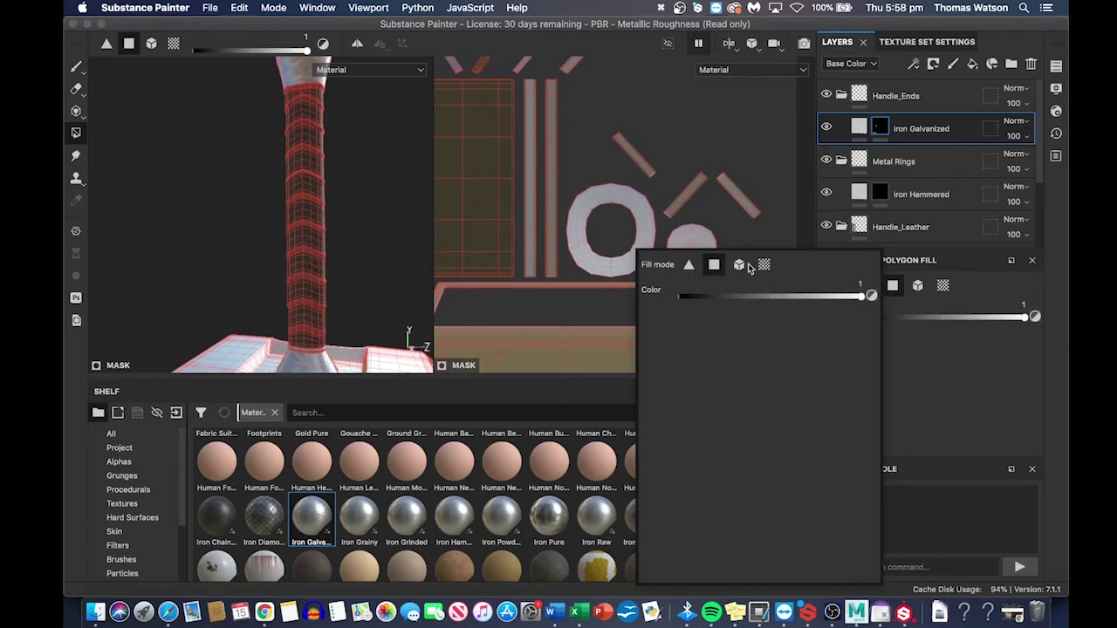
pyautogui.click(764, 265)
pyautogui.doubleClick(673, 250)
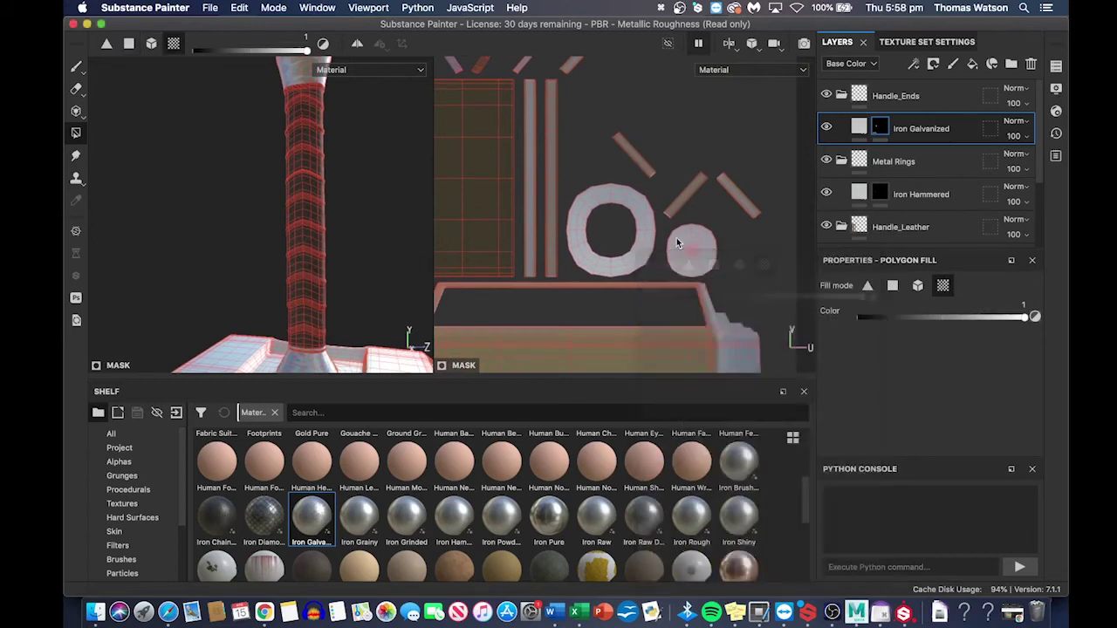
pyautogui.click(687, 253)
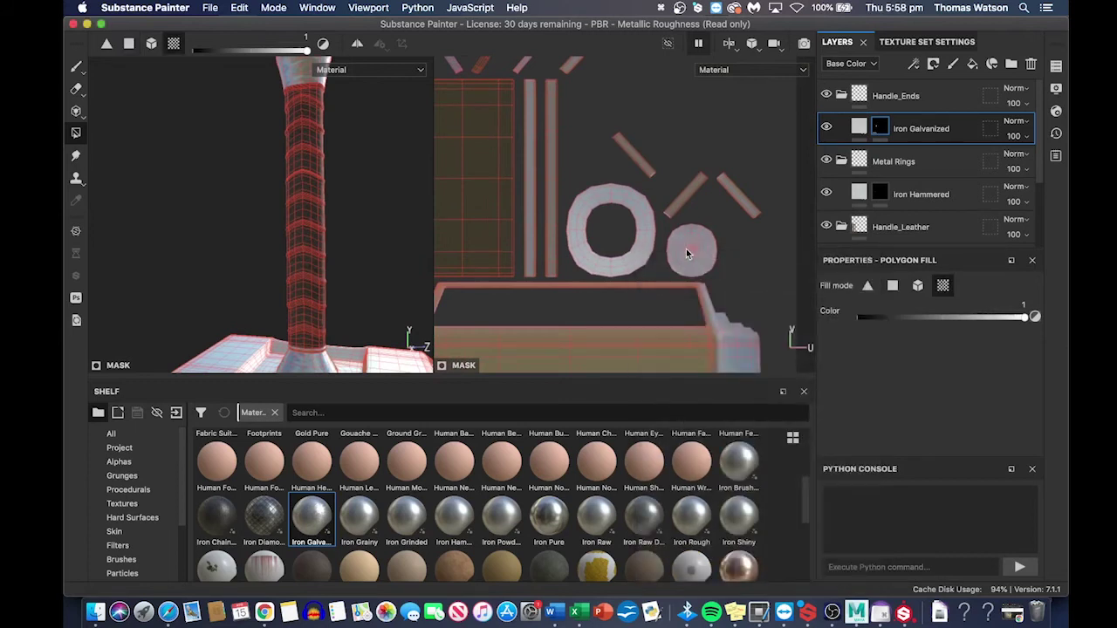
pyautogui.click(642, 244)
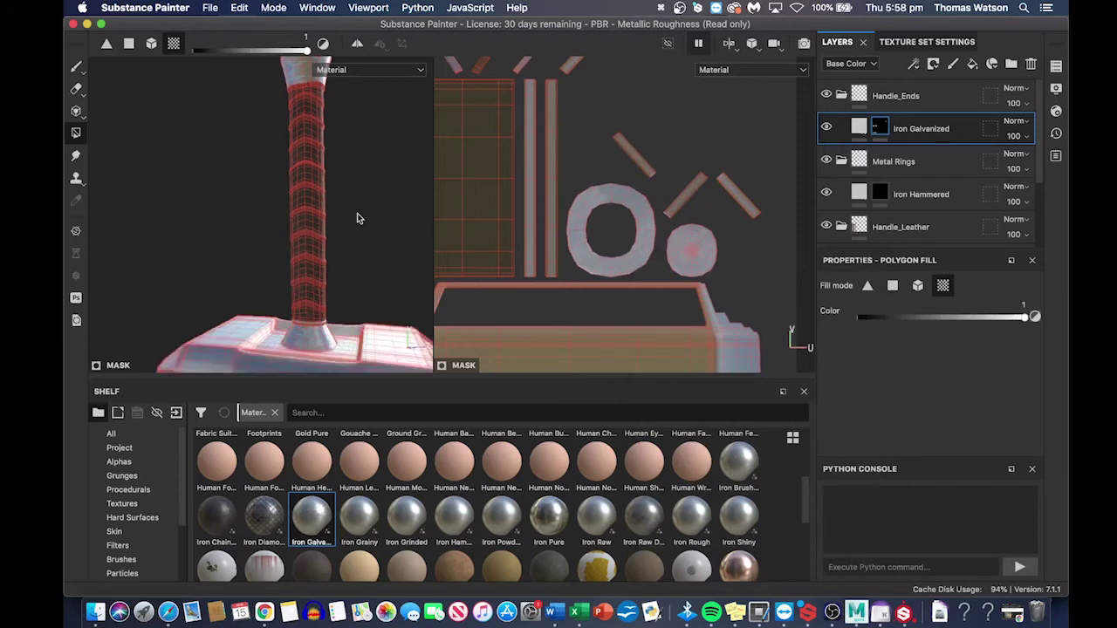
# - Switch from Polygon Fill to the Paint tool to hide the 3D wireframe and examine the handle's base on the hammer head
pyautogui.scroll(-5, 357, 213)
pyautogui.keyDown('alt'); pyautogui.moveTo(367, 216); pyautogui.dragTo(288, 183); pyautogui.keyUp('alt')
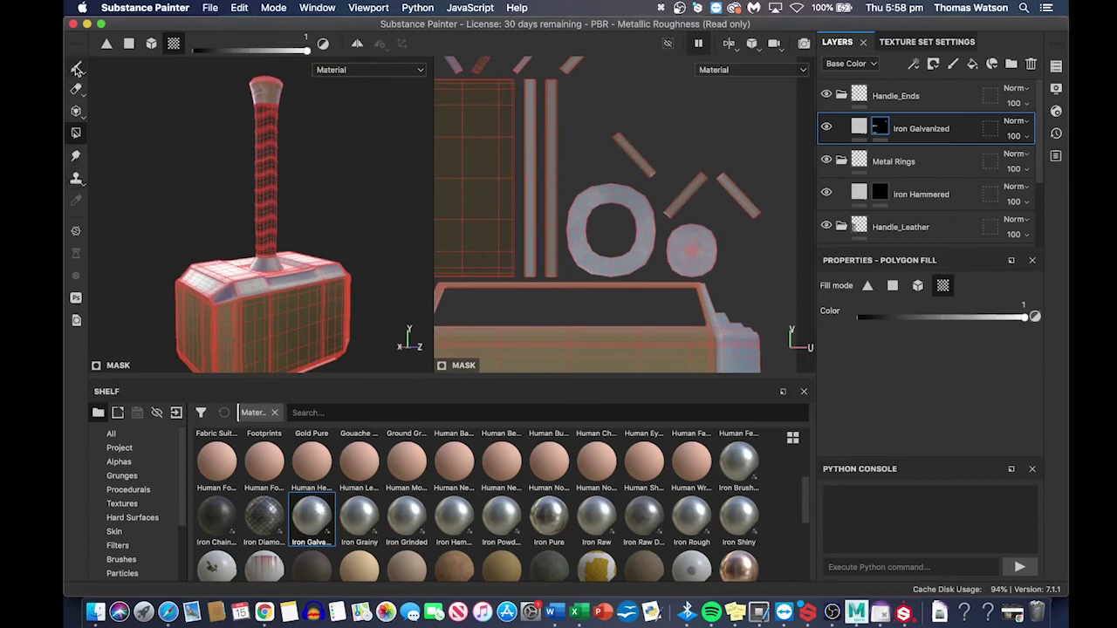
pyautogui.click(76, 67)
pyautogui.scroll(5, 245, 218)
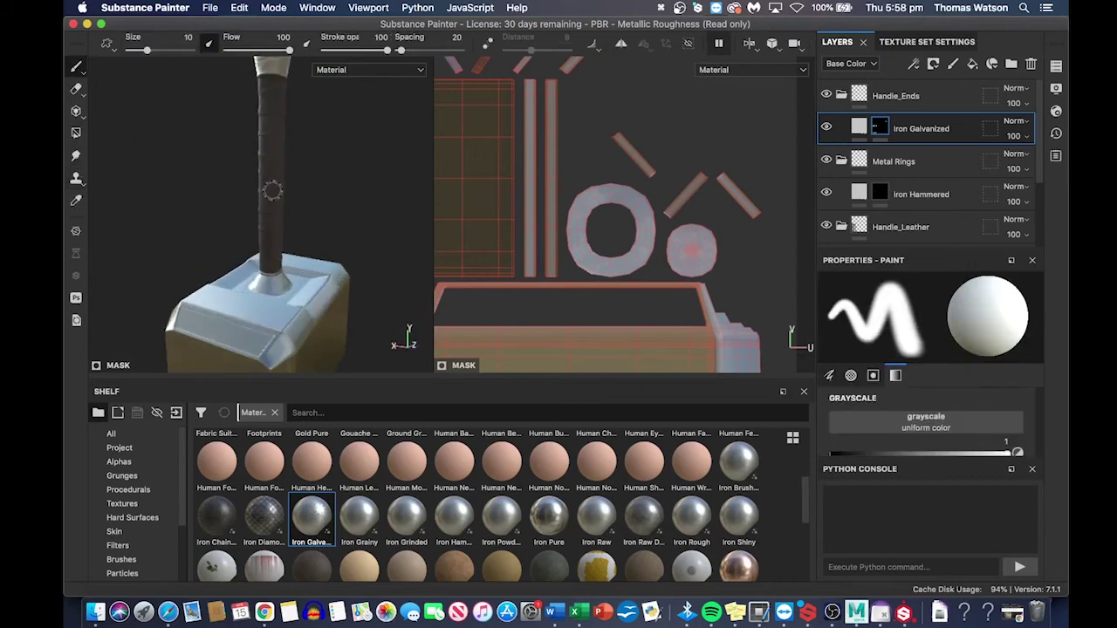
pyautogui.keyDown('alt'); pyautogui.moveTo(274, 274); pyautogui.dragTo(274, 182, button='middle'); pyautogui.keyUp('alt')
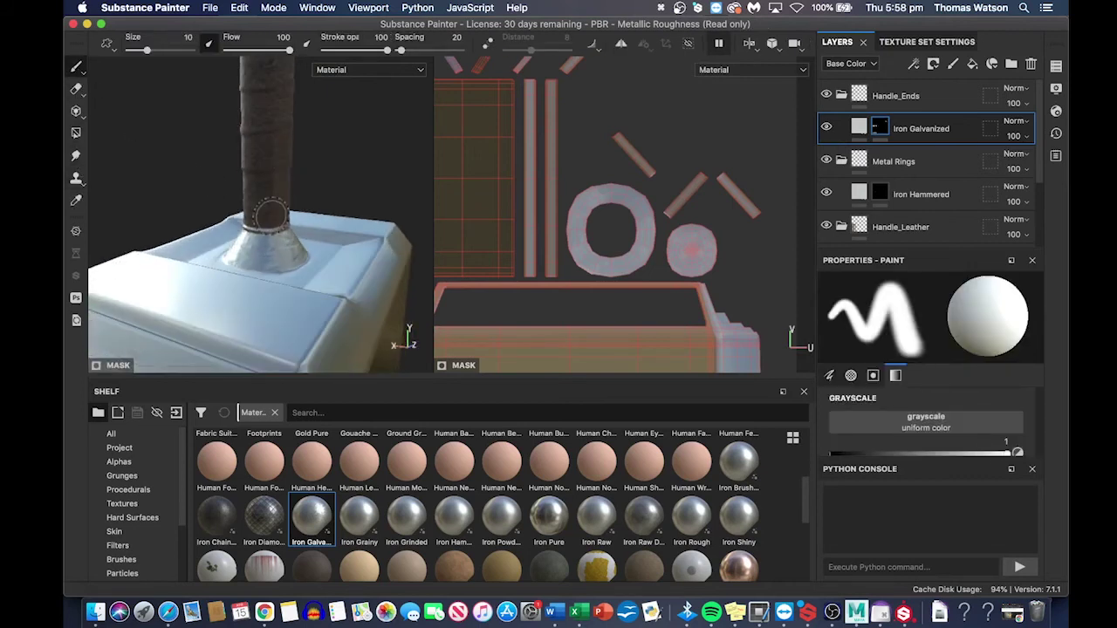
pyautogui.moveTo(272, 157)
pyautogui.keyDown('alt'); pyautogui.mouseDown()
pyautogui.moveTo(281, 162)
pyautogui.moveTo(244, 175)
pyautogui.moveTo(305, 144)
pyautogui.moveTo(269, 163)
pyautogui.mouseUp(); pyautogui.keyUp('alt')
pyautogui.scroll(-2, 285, 171)
pyautogui.scroll(2, 324, 130)
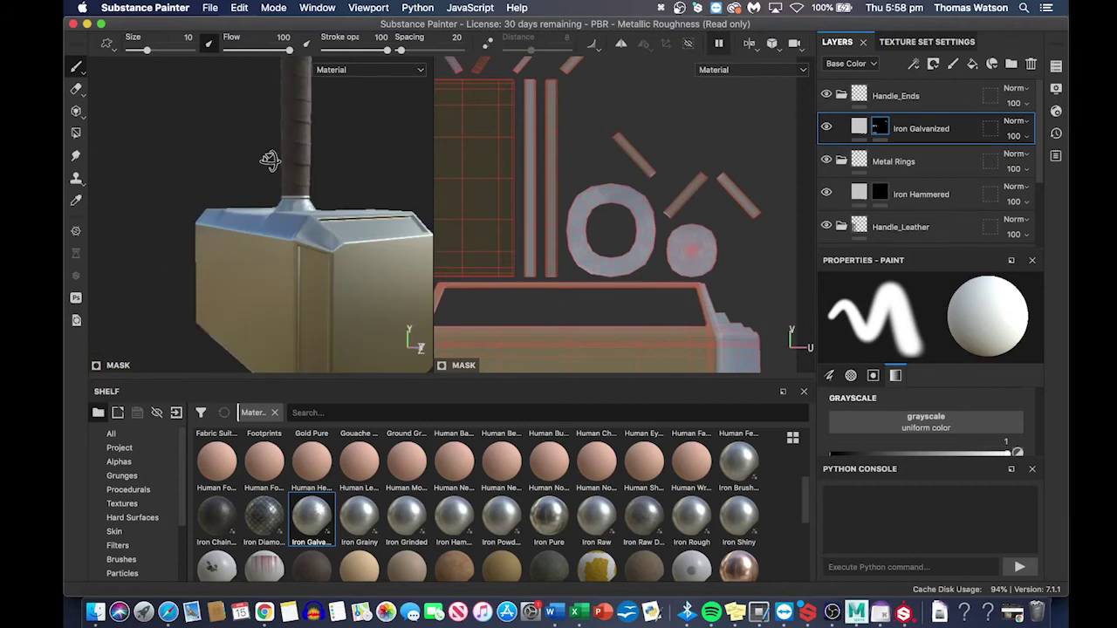
# - Enlarge the 3D viewport, shrink the shelf, and examine the whole textured hammer from several angles
pyautogui.moveTo(431, 160); pyautogui.dragTo(656, 151)
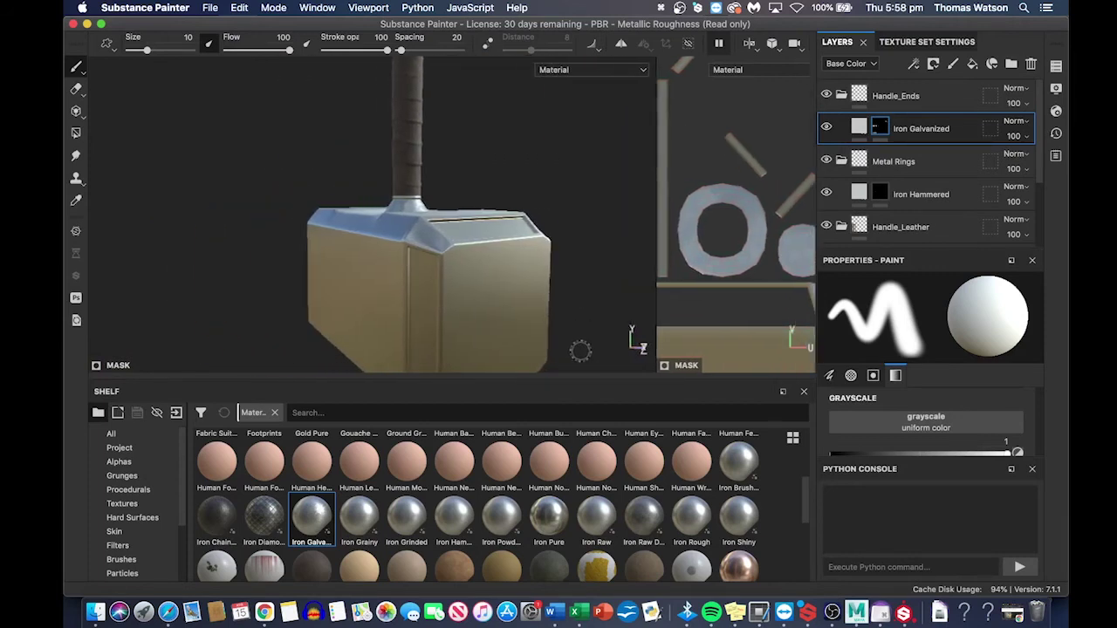
pyautogui.moveTo(619, 412); pyautogui.dragTo(623, 481)
pyautogui.scroll(-6, 562, 373)
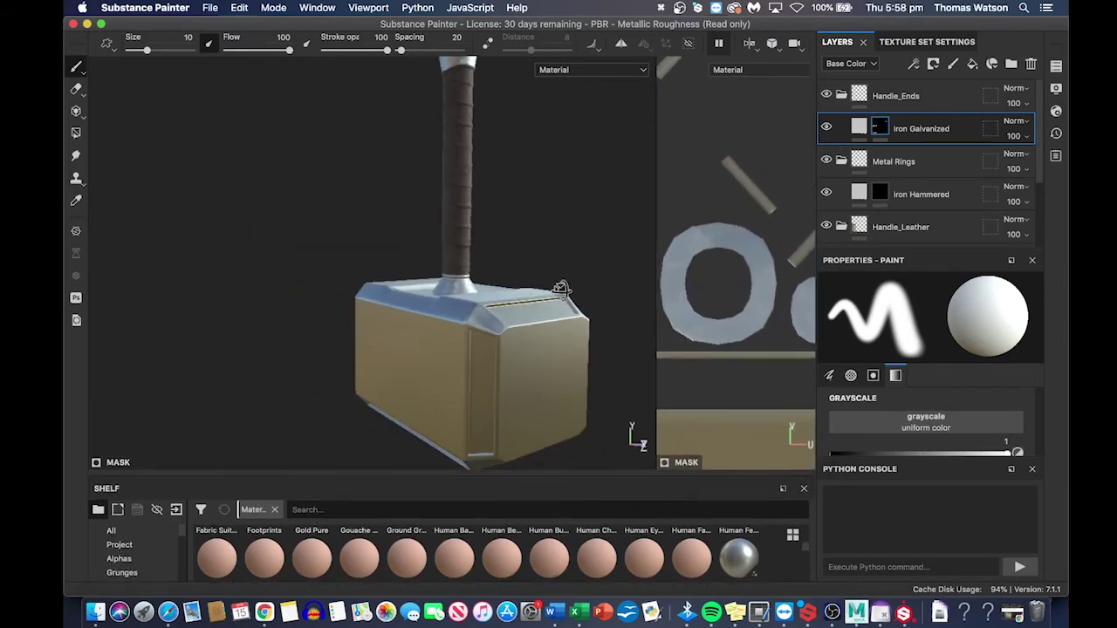
pyautogui.keyDown('alt'); pyautogui.moveTo(561, 291); pyautogui.dragTo(603, 291); pyautogui.keyUp('alt')
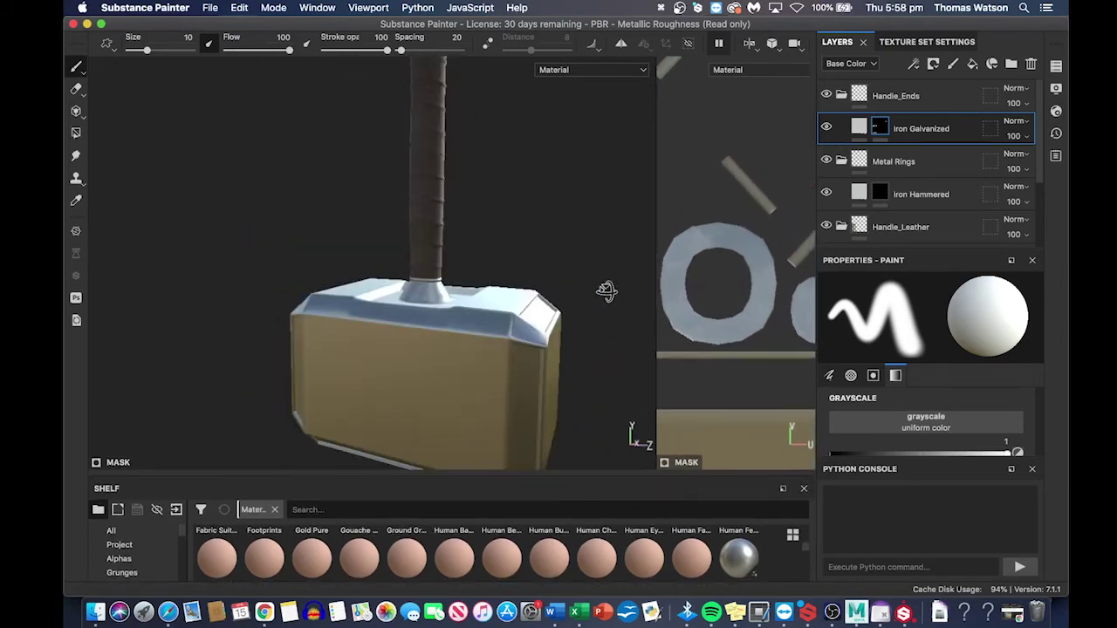
pyautogui.moveTo(520, 259)
pyautogui.keyDown('alt'); pyautogui.mouseDown()
pyautogui.moveTo(479, 317)
pyautogui.moveTo(462, 275)
pyautogui.moveTo(441, 291)
pyautogui.moveTo(543, 296)
pyautogui.moveTo(441, 153)
pyautogui.moveTo(446, 214)
pyautogui.moveTo(532, 241)
pyautogui.mouseUp(); pyautogui.keyUp('alt')
pyautogui.scroll(-2, 518, 250)
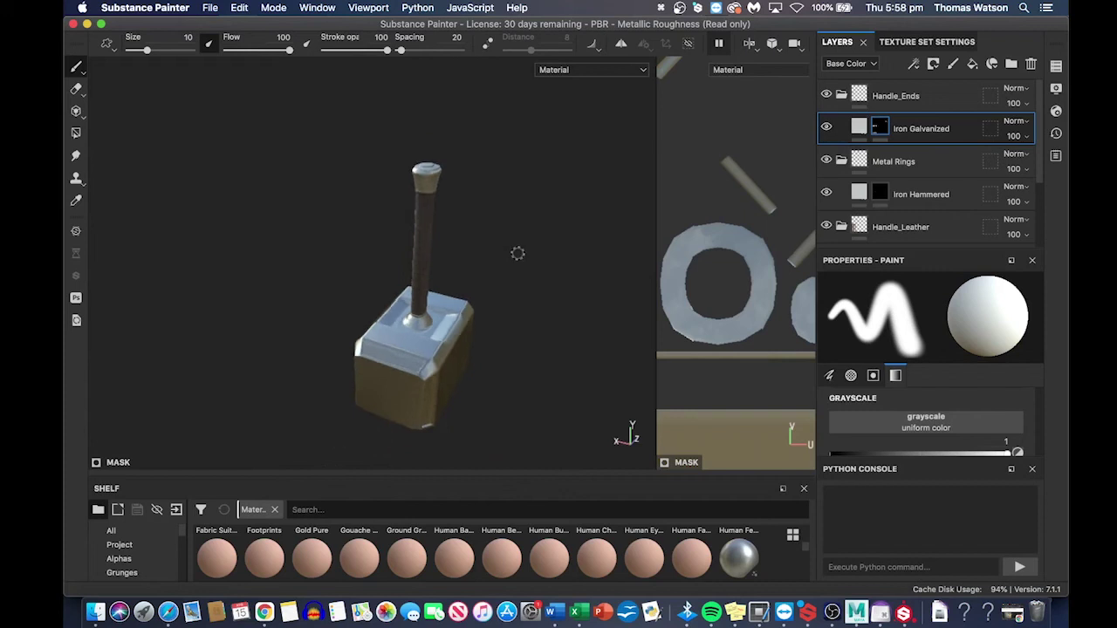
pyautogui.keyDown('alt'); pyautogui.moveTo(484, 296); pyautogui.dragTo(448, 277); pyautogui.keyUp('alt')
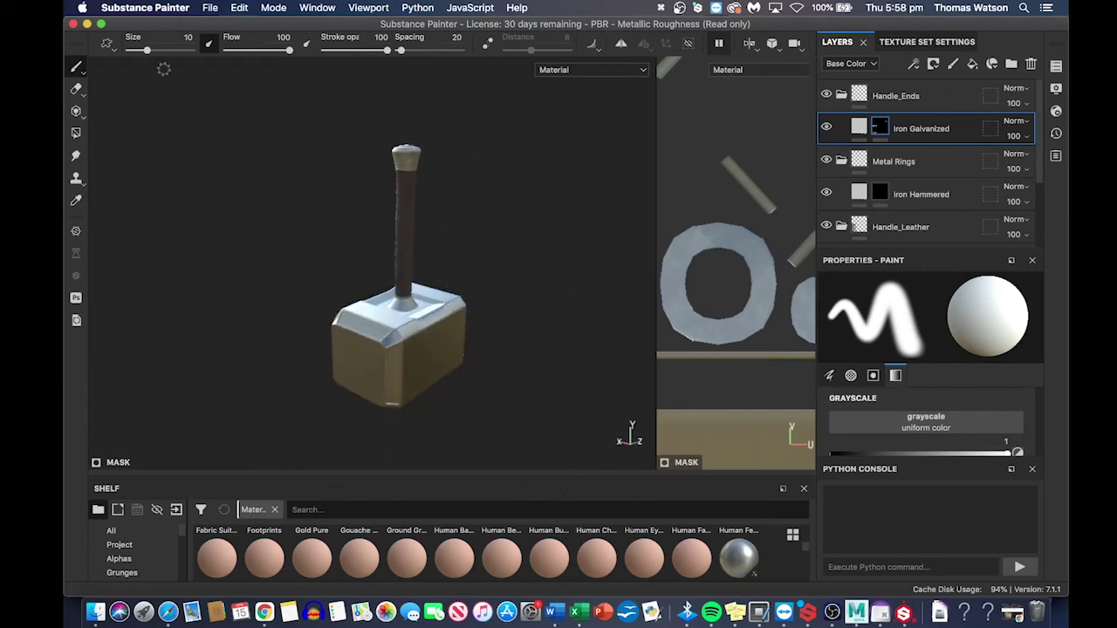
# - Close the current hammer project and open the FullTexture_Thor project
pyautogui.click(211, 8)
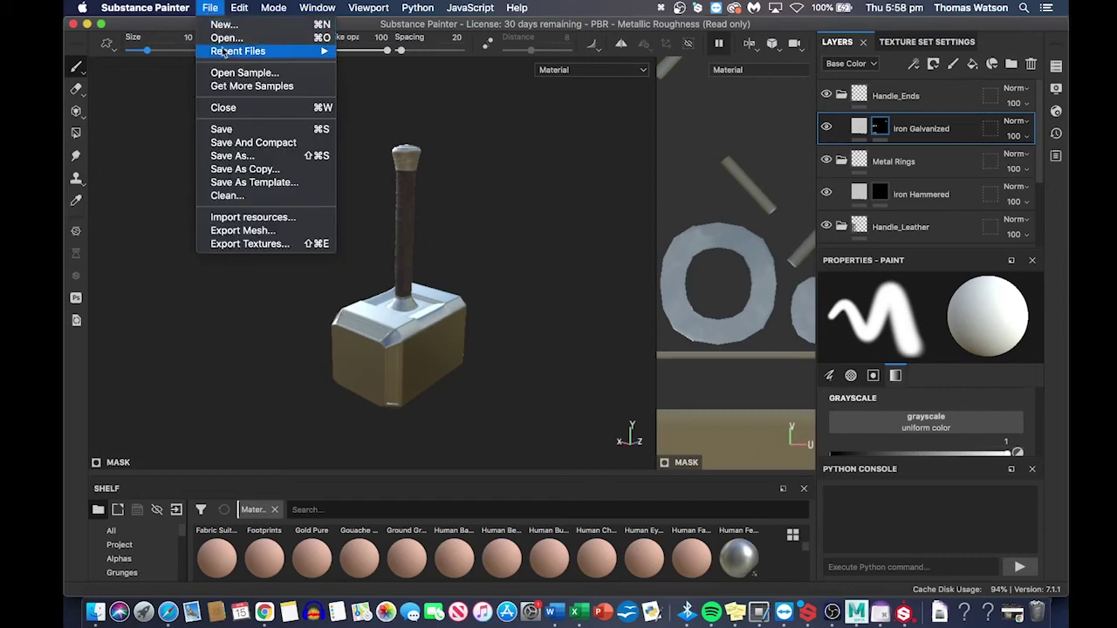
pyautogui.click(225, 106)
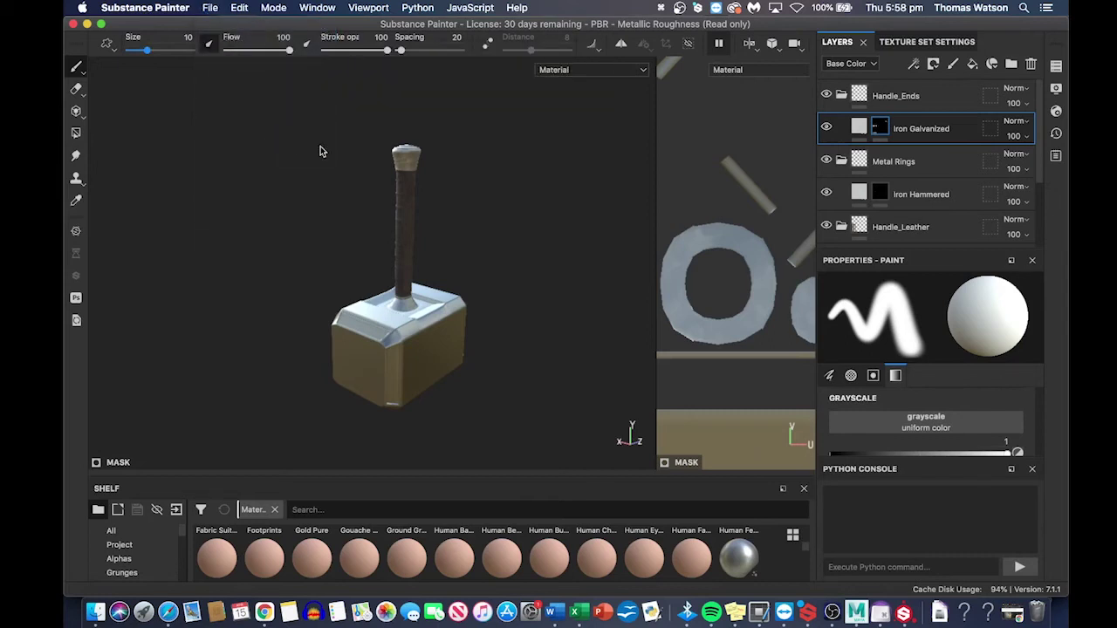
pyautogui.click(524, 316)
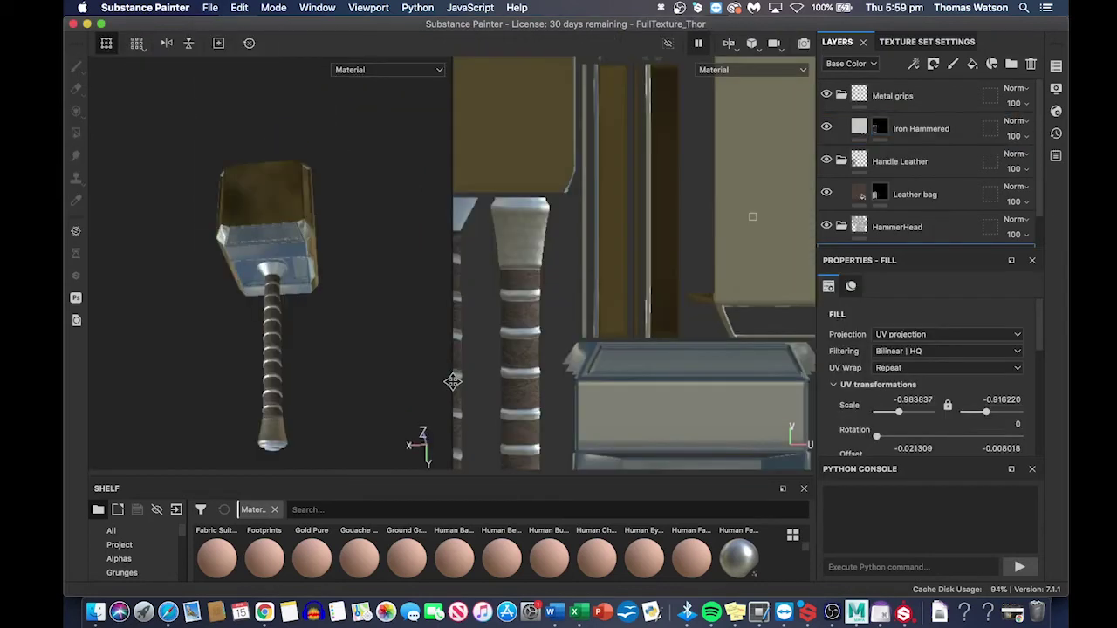
# - Widen the 3D viewport and examine the FullTexture_Thor hammer from several sides
pyautogui.press('F2')
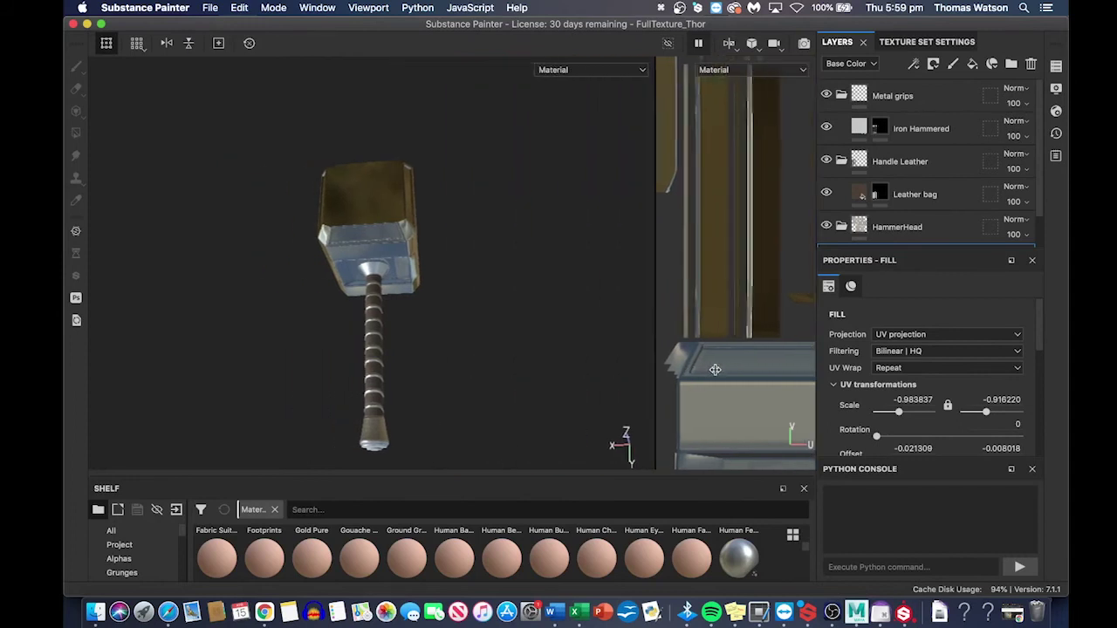
pyautogui.keyDown('alt'); pyautogui.moveTo(626, 381); pyautogui.dragTo(410, 401); pyautogui.keyUp('alt')
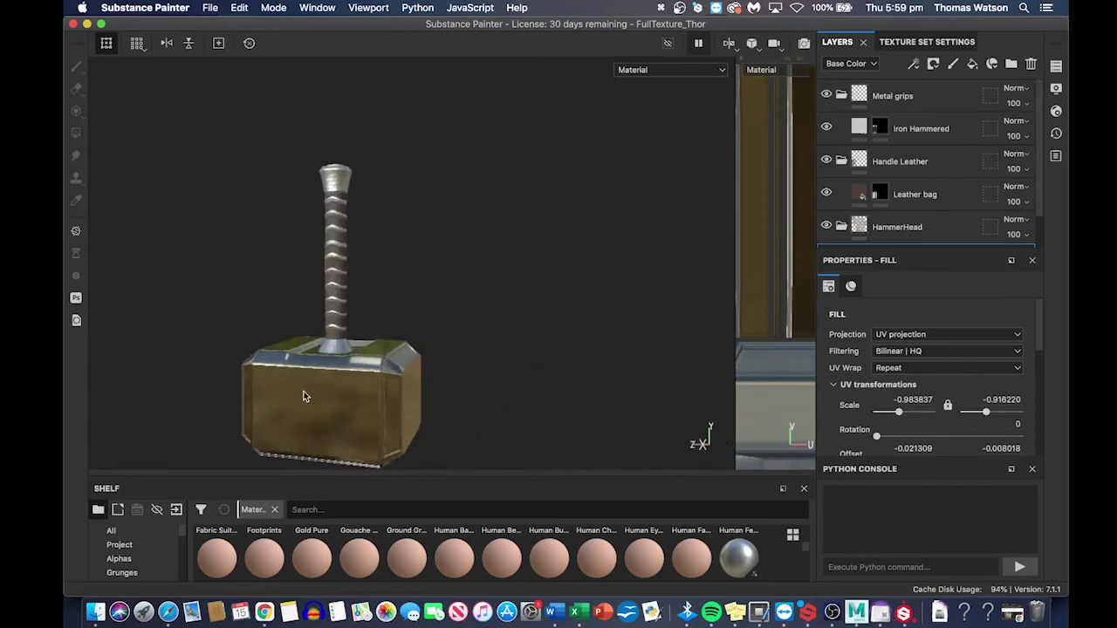
pyautogui.keyDown('alt'); pyautogui.moveTo(205, 388); pyautogui.dragTo(322, 384, button='right'); pyautogui.keyUp('alt')
pyautogui.keyDown('alt'); pyautogui.moveTo(323, 385); pyautogui.dragTo(471, 365); pyautogui.keyUp('alt')
pyautogui.scroll(-3, 424, 357)
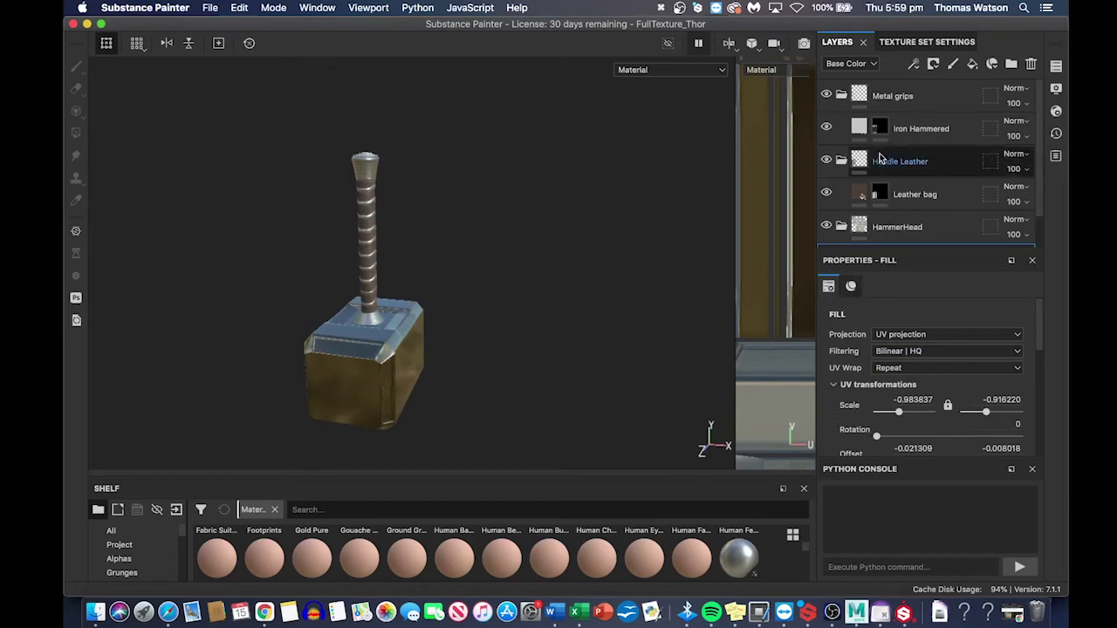
# - Set the Roughness of the Iron Hammered layer under the Metal grips folder to 0.2281 and examine the hammer from several sides
pyautogui.hotkey('ctrl', 'z')
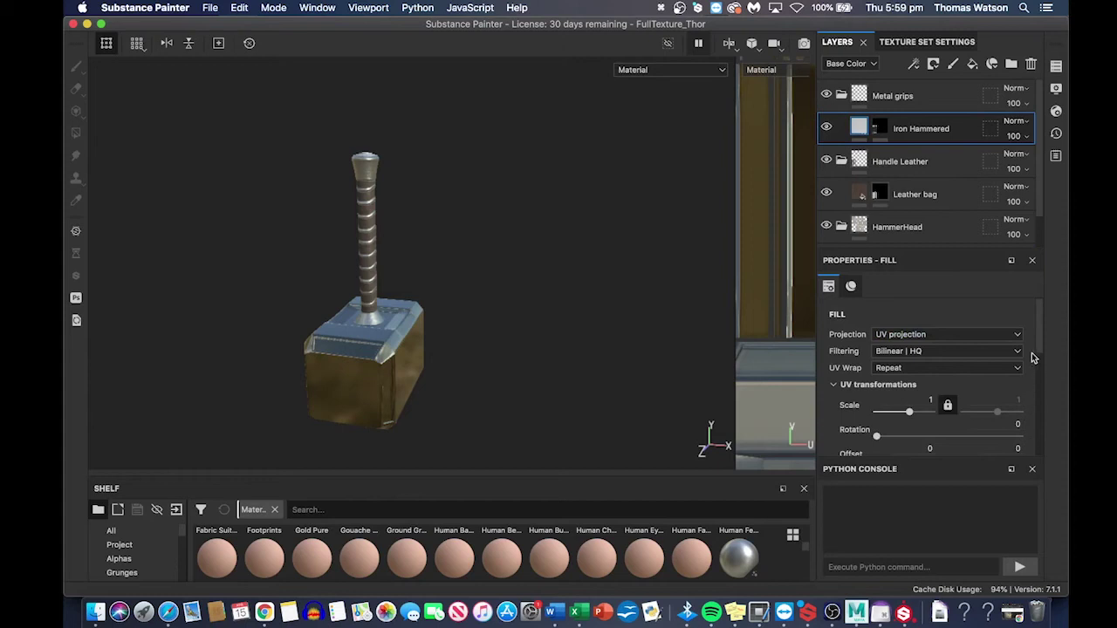
pyautogui.moveTo(1038, 355); pyautogui.dragTo(1050, 441)
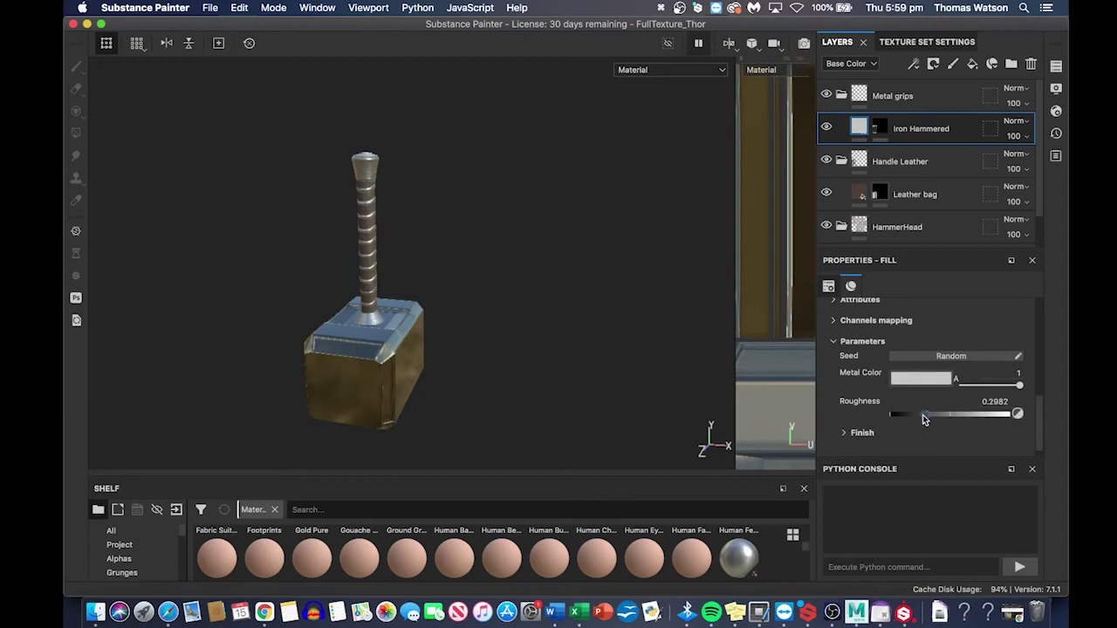
pyautogui.moveTo(922, 416); pyautogui.dragTo(925, 414)
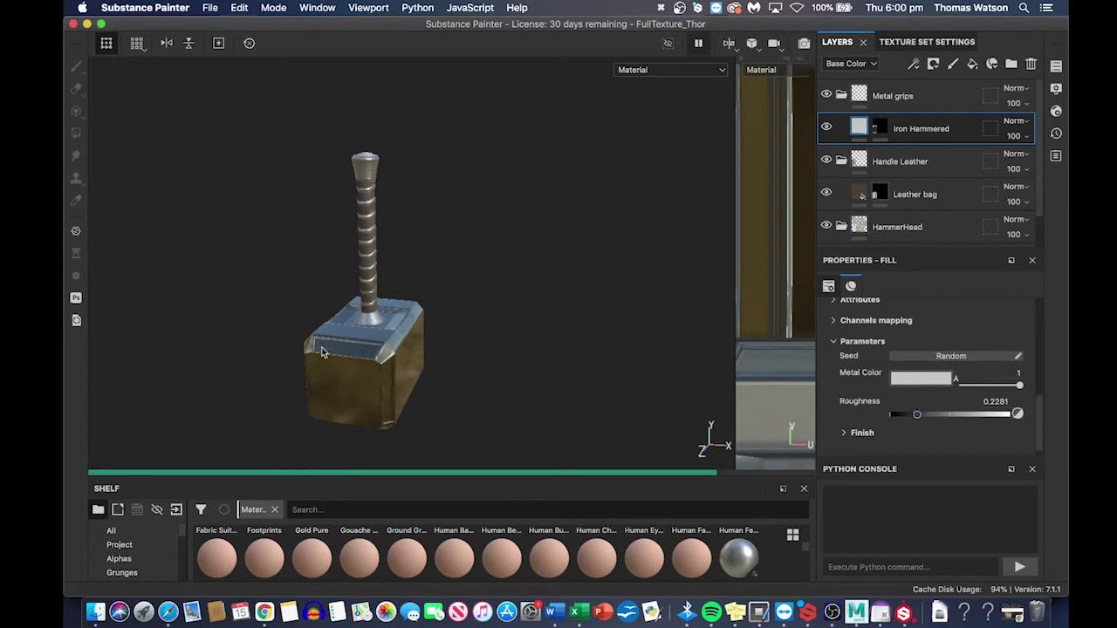
pyautogui.keyDown('alt'); pyautogui.moveTo(535, 357); pyautogui.dragTo(543, 294); pyautogui.keyUp('alt')
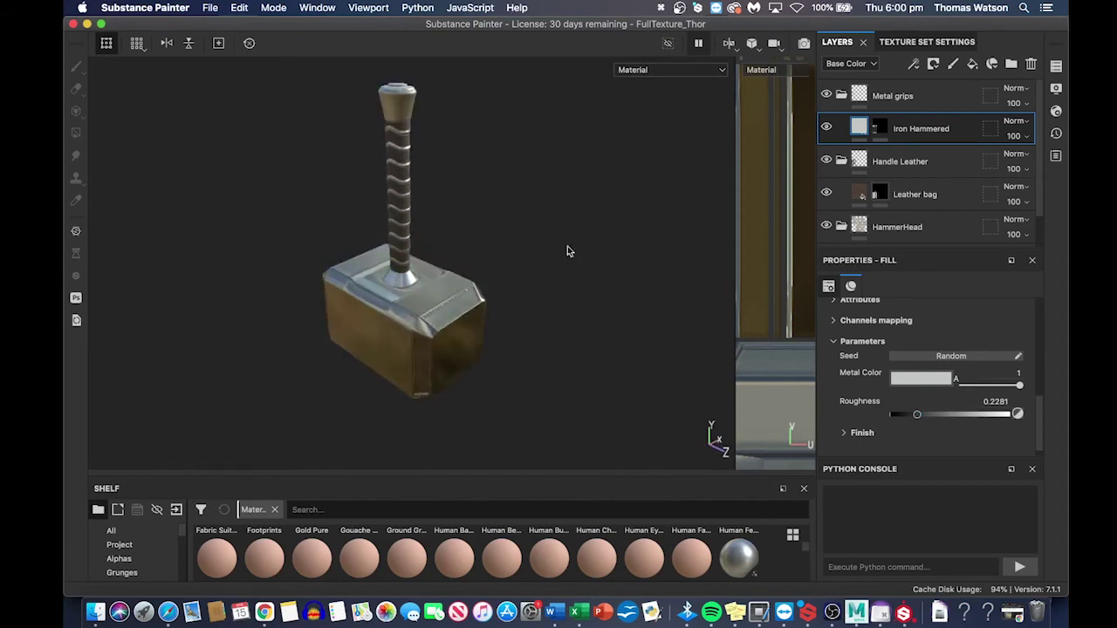
pyautogui.keyDown('alt'); pyautogui.moveTo(560, 234); pyautogui.dragTo(498, 160); pyautogui.keyUp('alt')
pyautogui.scroll(5, 436, 345)
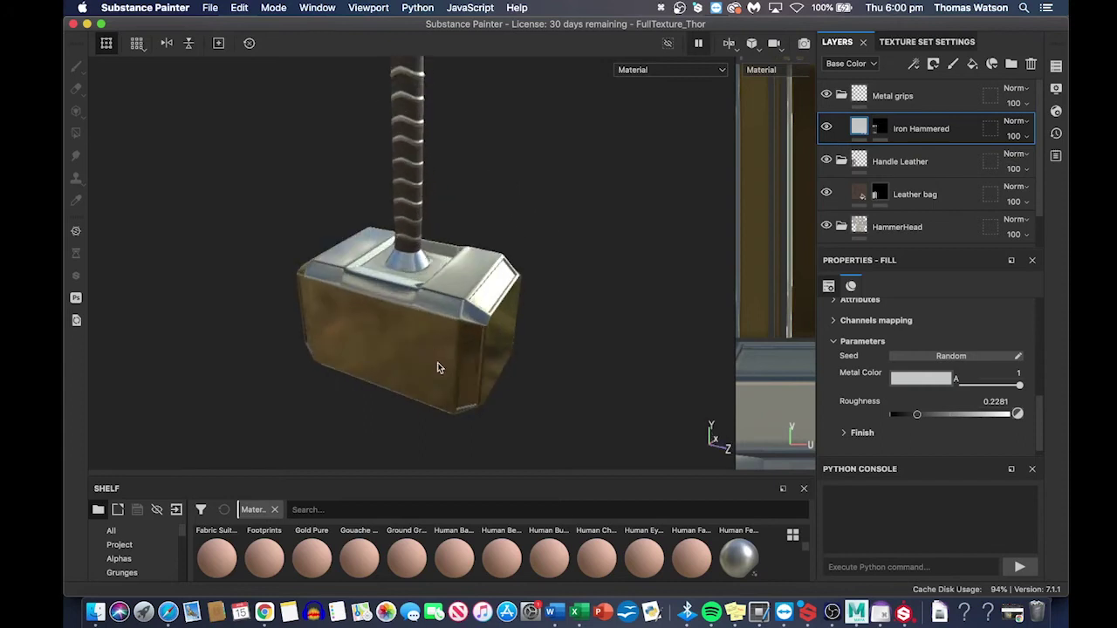
pyautogui.keyDown('alt'); pyautogui.moveTo(439, 348); pyautogui.dragTo(467, 405); pyautogui.keyUp('alt')
pyautogui.keyDown('alt'); pyautogui.moveTo(338, 363); pyautogui.dragTo(455, 377); pyautogui.keyUp('alt')
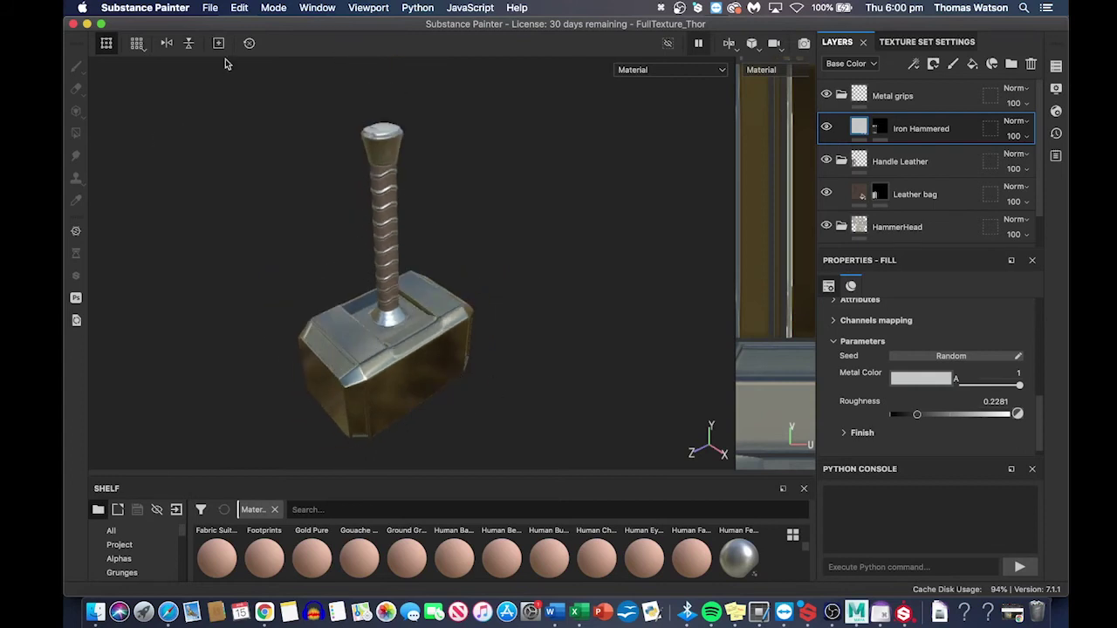
# - Start exporting the textures and keep PBR Metallic Roughness as the output template in the global settings
pyautogui.click(213, 8)
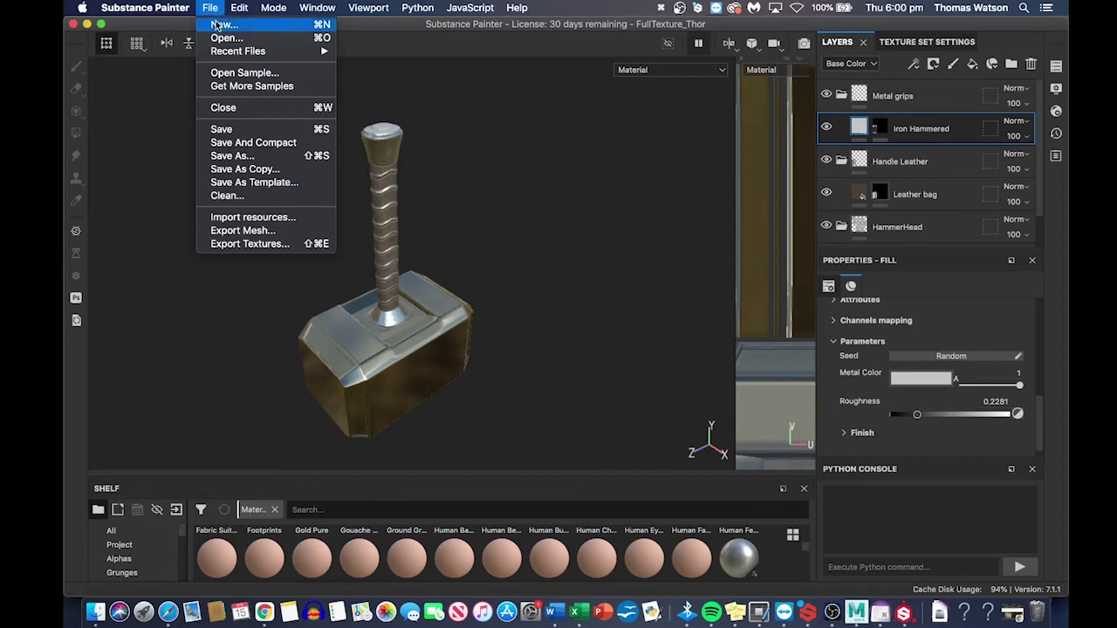
pyautogui.click(250, 244)
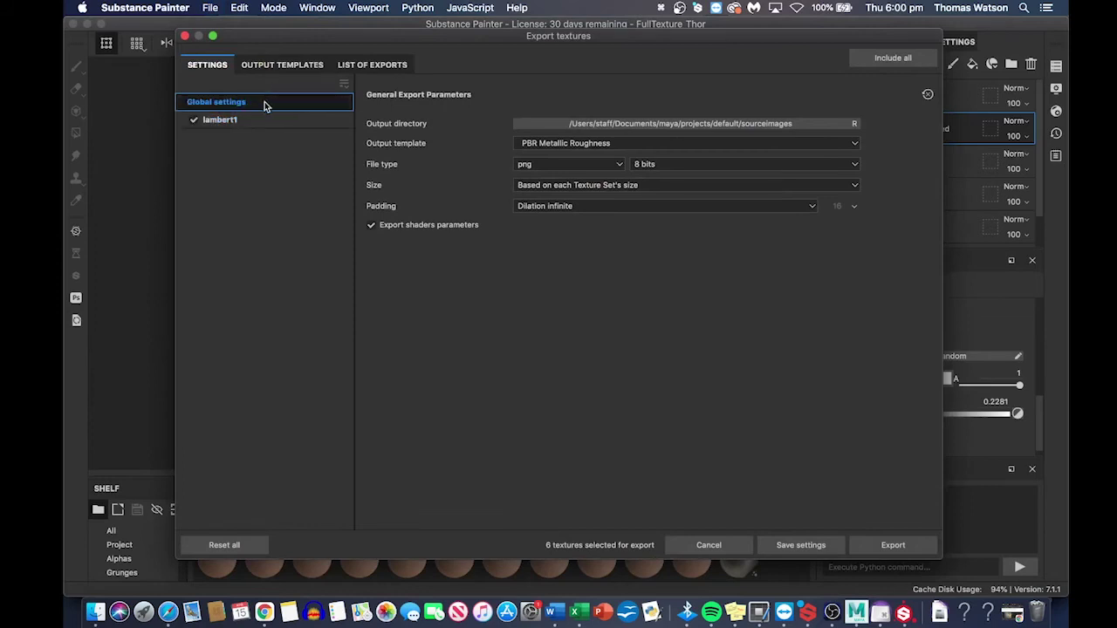
pyautogui.click(597, 148)
pyautogui.scroll(-3, 583, 172)
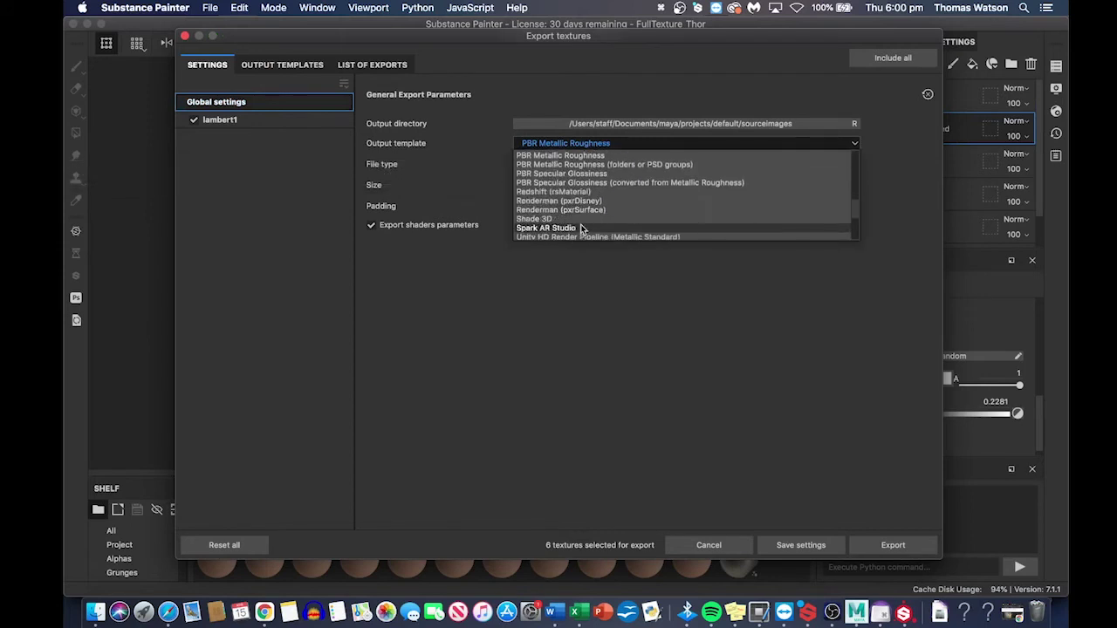
pyautogui.click(557, 145)
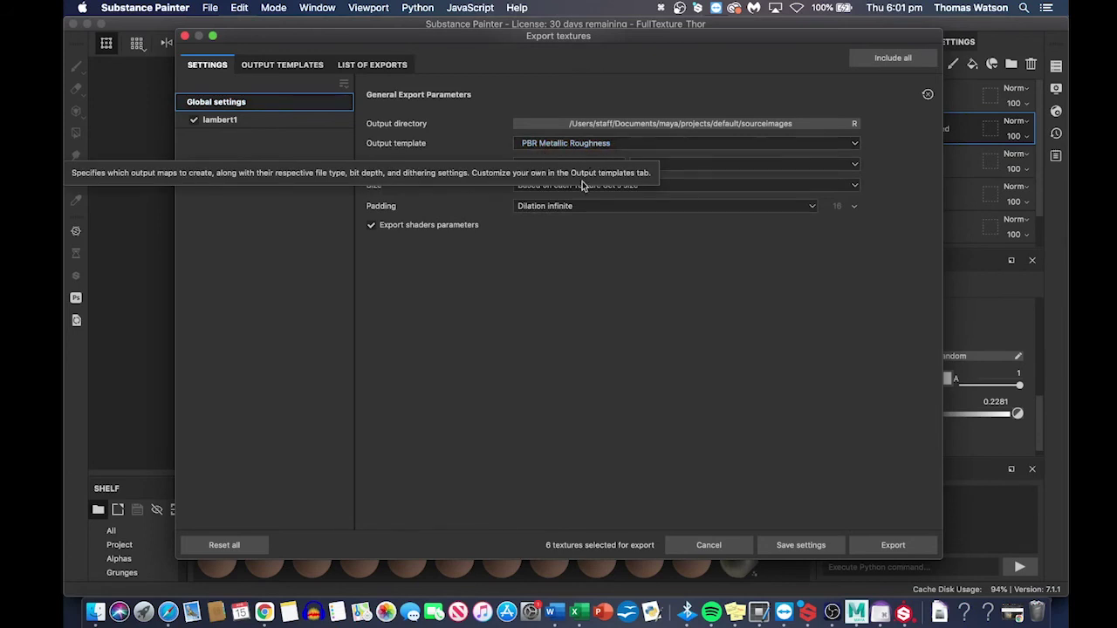
# - Create a new folder named Textures inside sourceimages and use it as the export's output directory
pyautogui.click(602, 125)
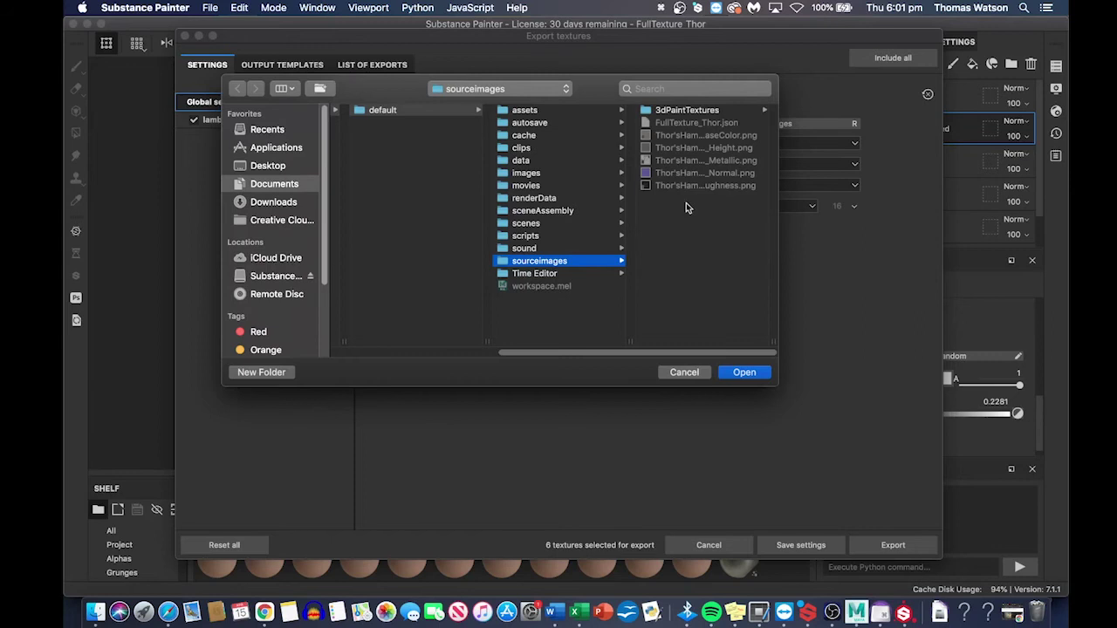
pyautogui.click(260, 369)
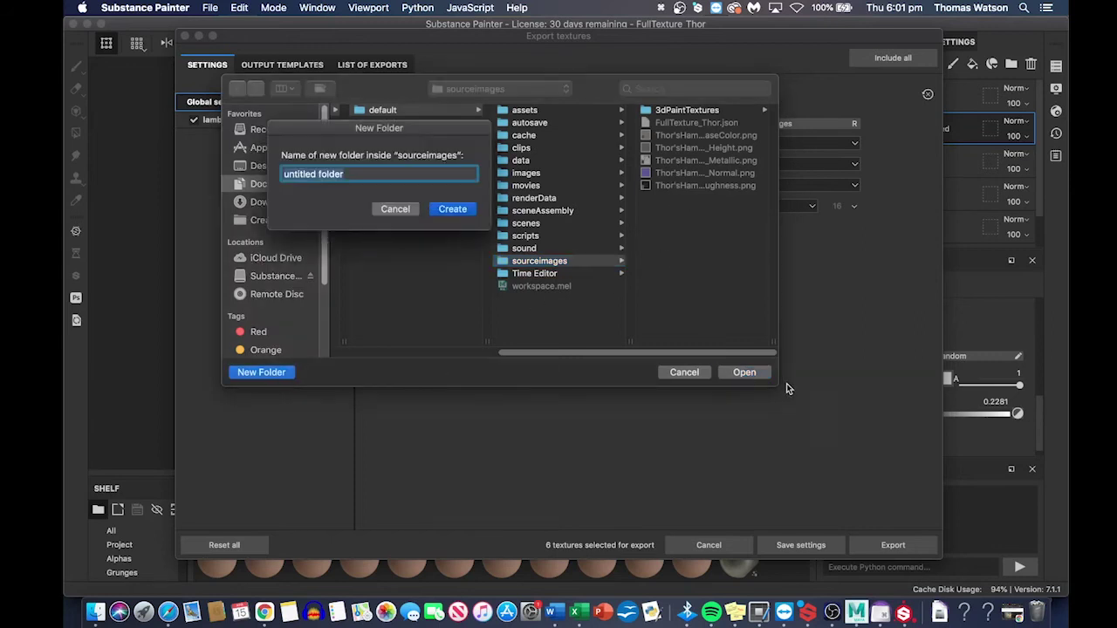
pyautogui.write('Textures')
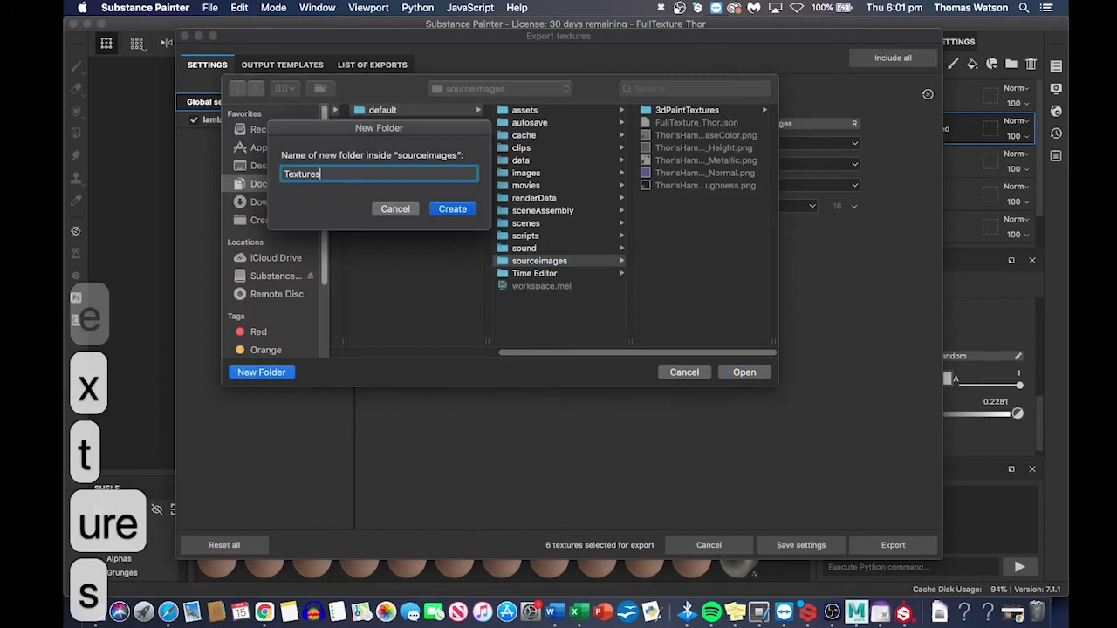
pyautogui.press('Return')
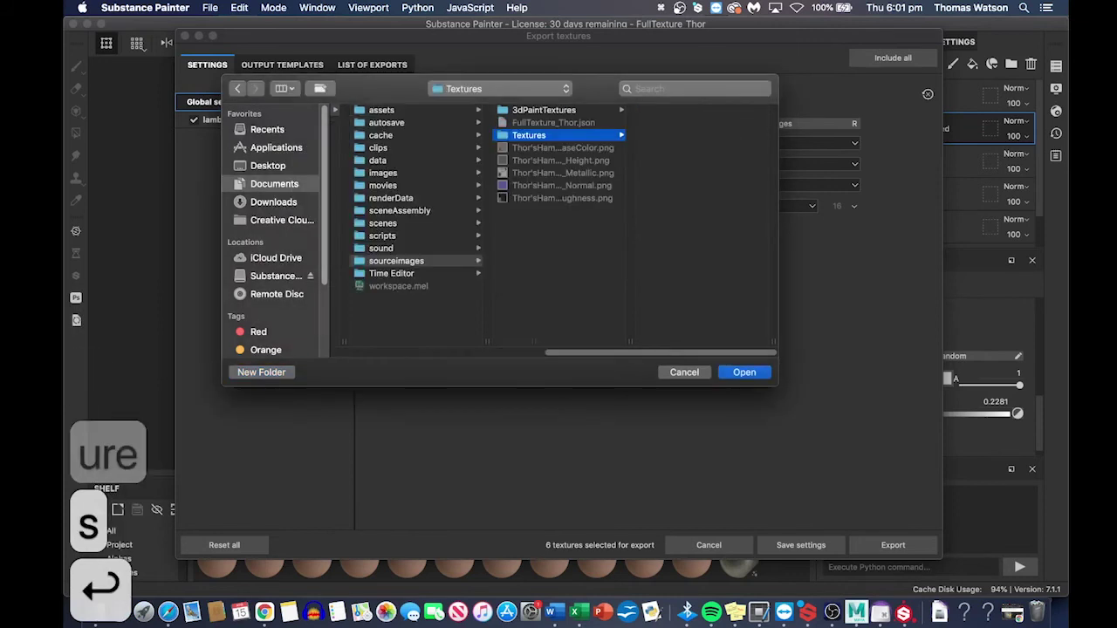
pyautogui.press('Return')
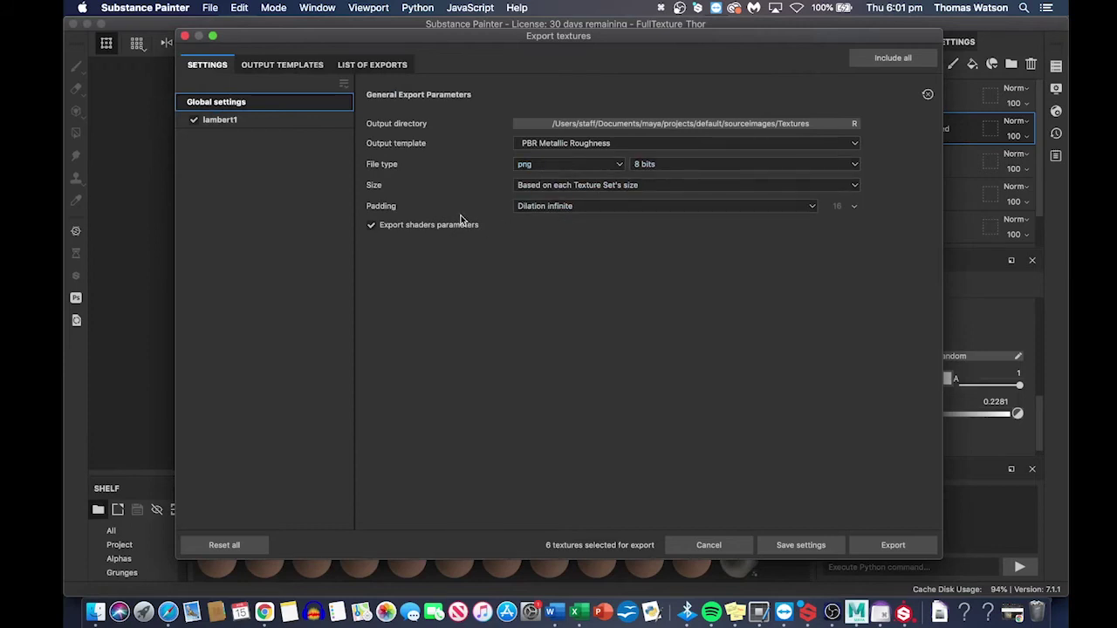
# - Review the maps in the Arnold (AiStandard) output preset, and export the texture set as 8-bit PNG files with the global settings
pyautogui.click(272, 66)
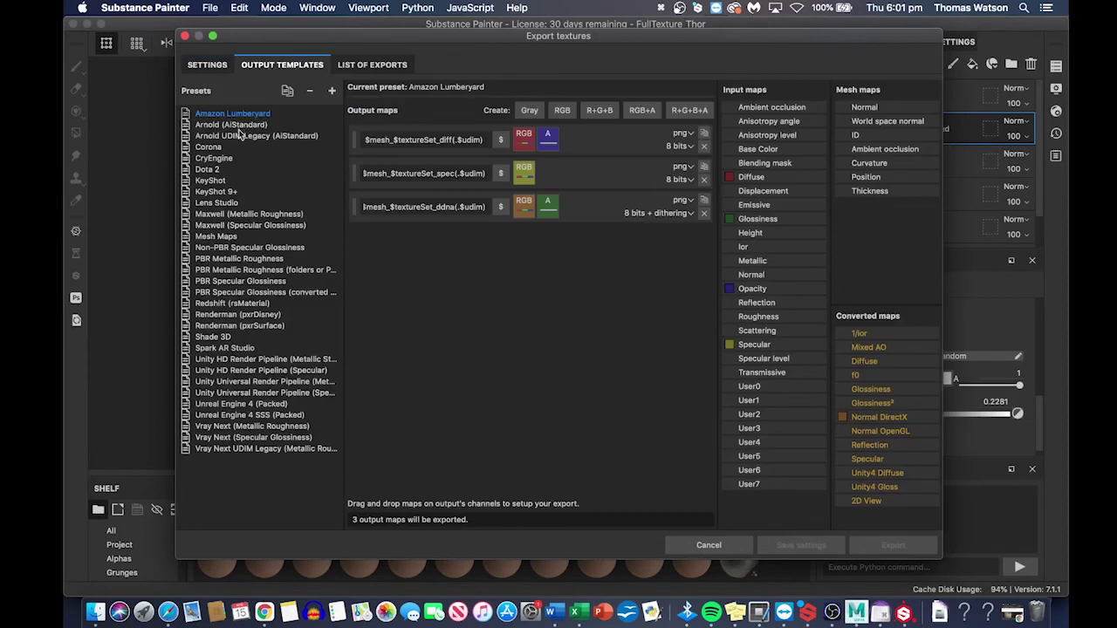
pyautogui.click(244, 126)
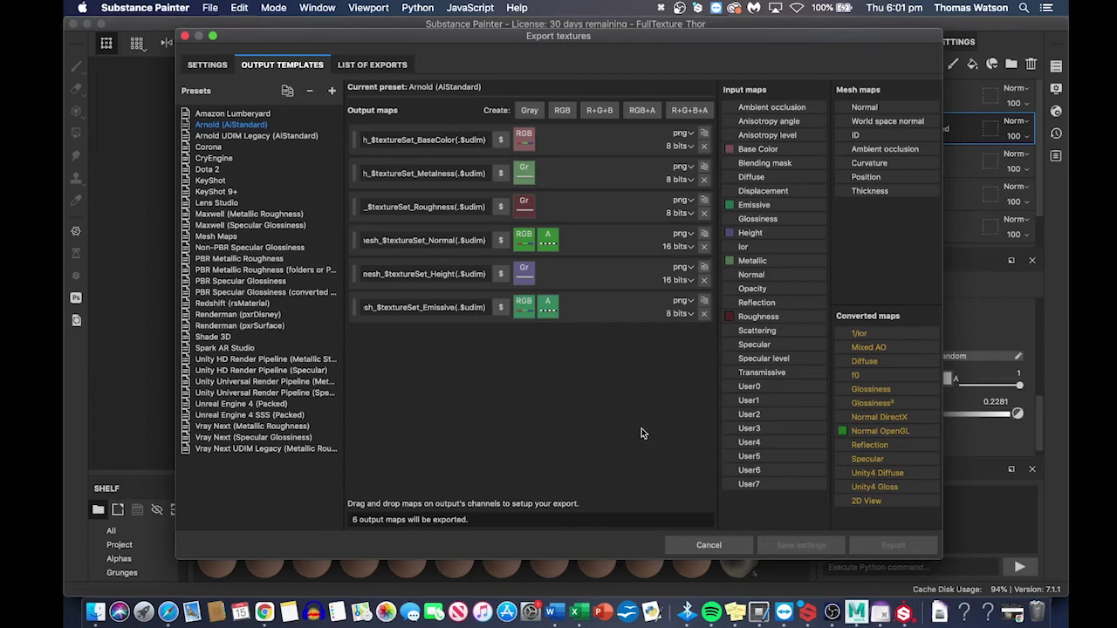
pyautogui.click(220, 64)
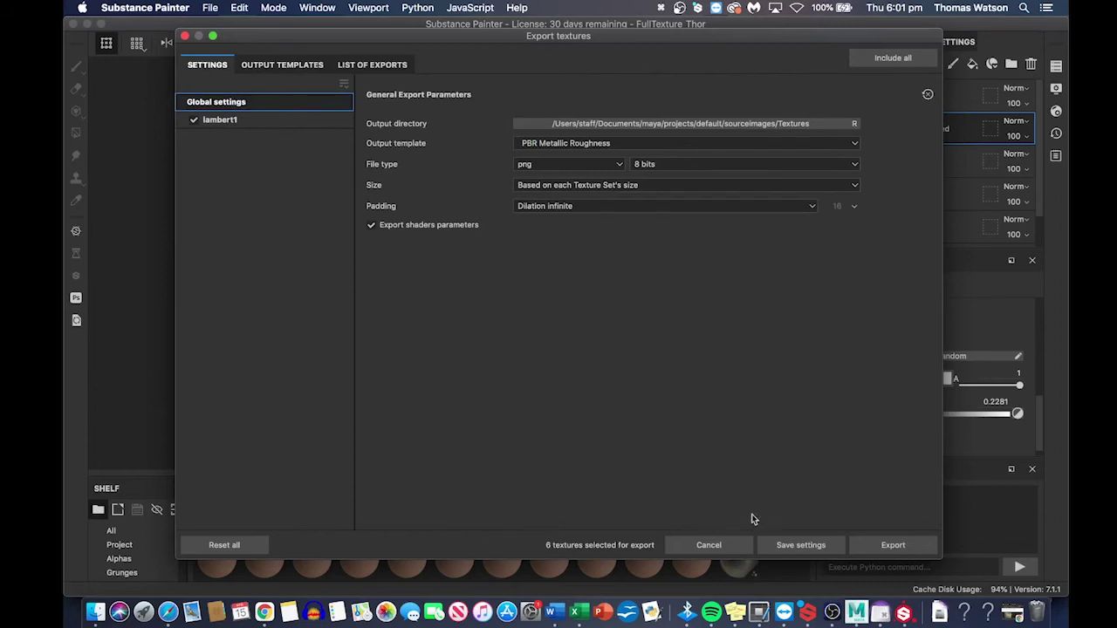
pyautogui.click(893, 545)
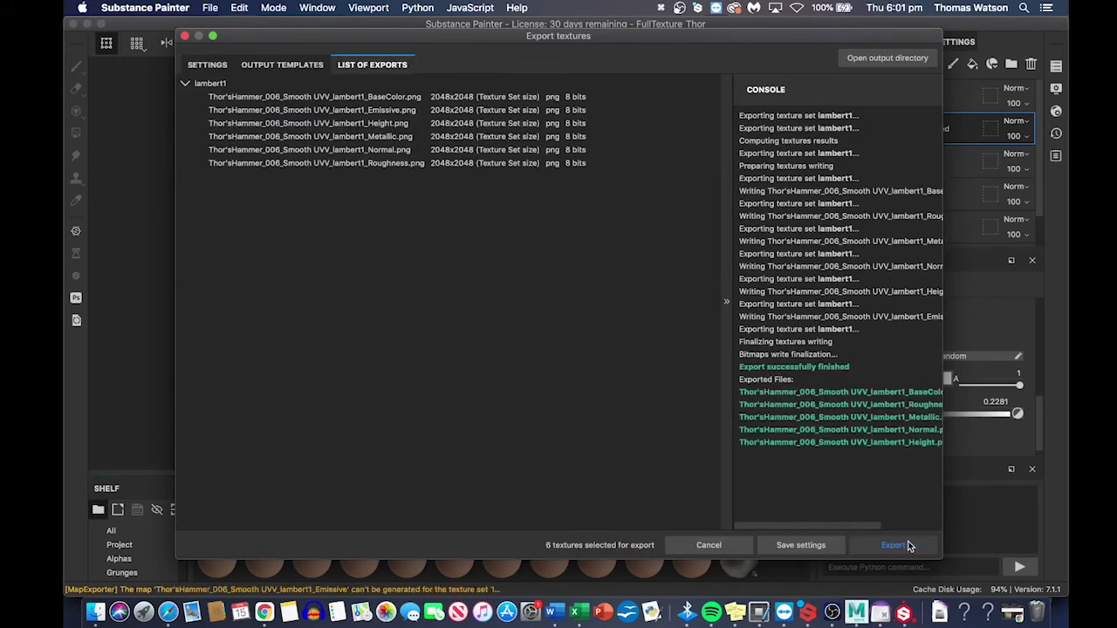
# - Switch to Finder and open the Textures export folder in Documents, under maya/projects/default/sourceimages
pyautogui.click(96, 611)
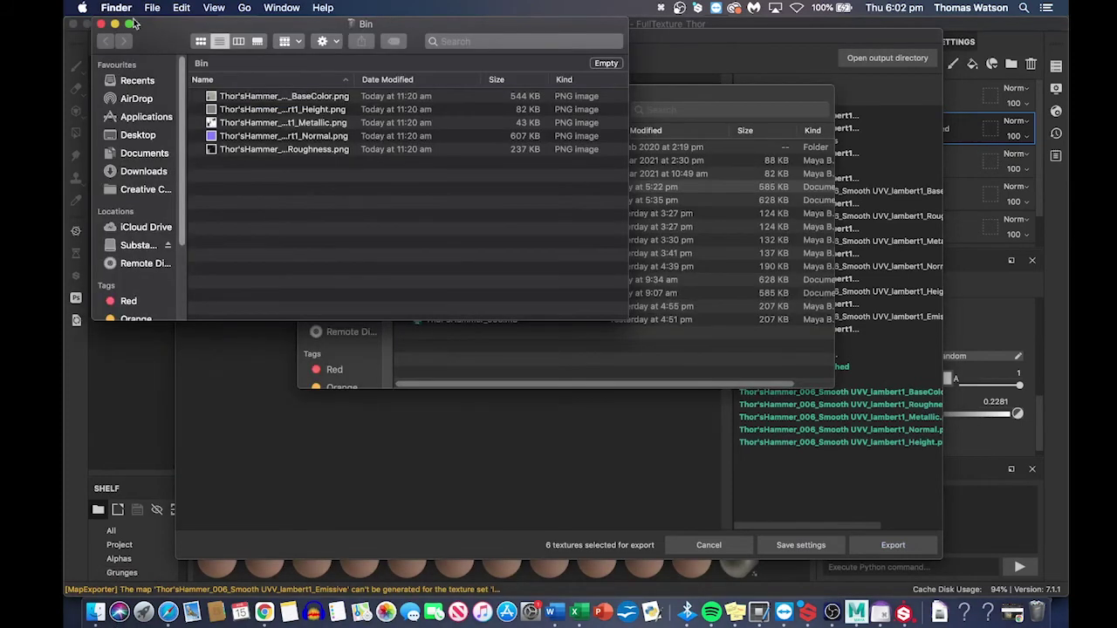
pyautogui.click(145, 154)
pyautogui.click(230, 305)
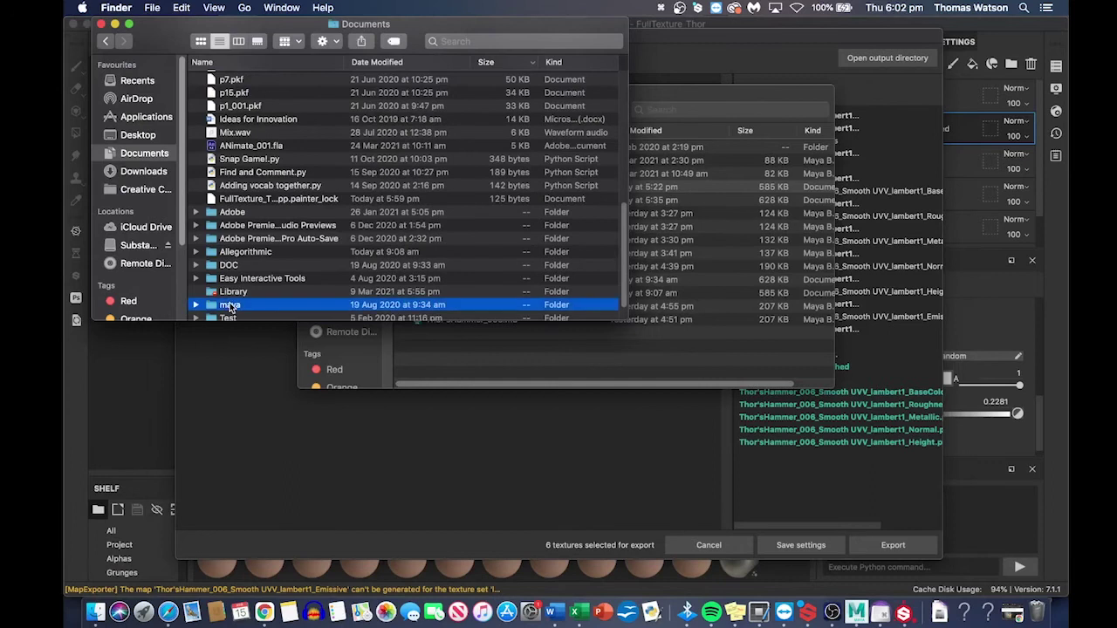
pyautogui.doubleClick(230, 305)
pyautogui.doubleClick(270, 79)
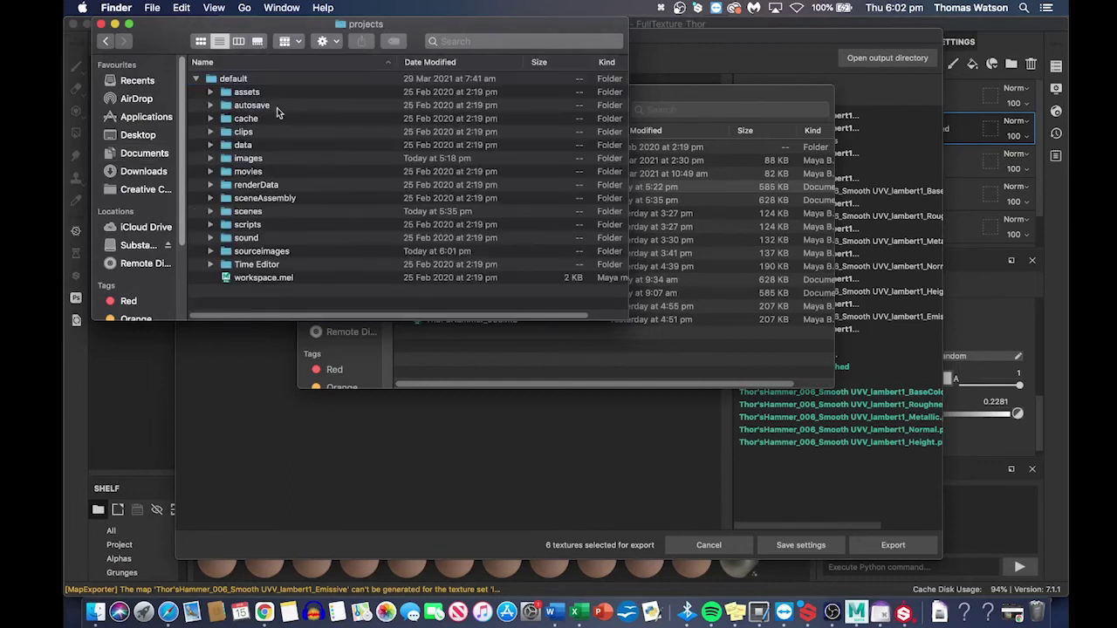
pyautogui.click(277, 252)
pyautogui.doubleClick(277, 252)
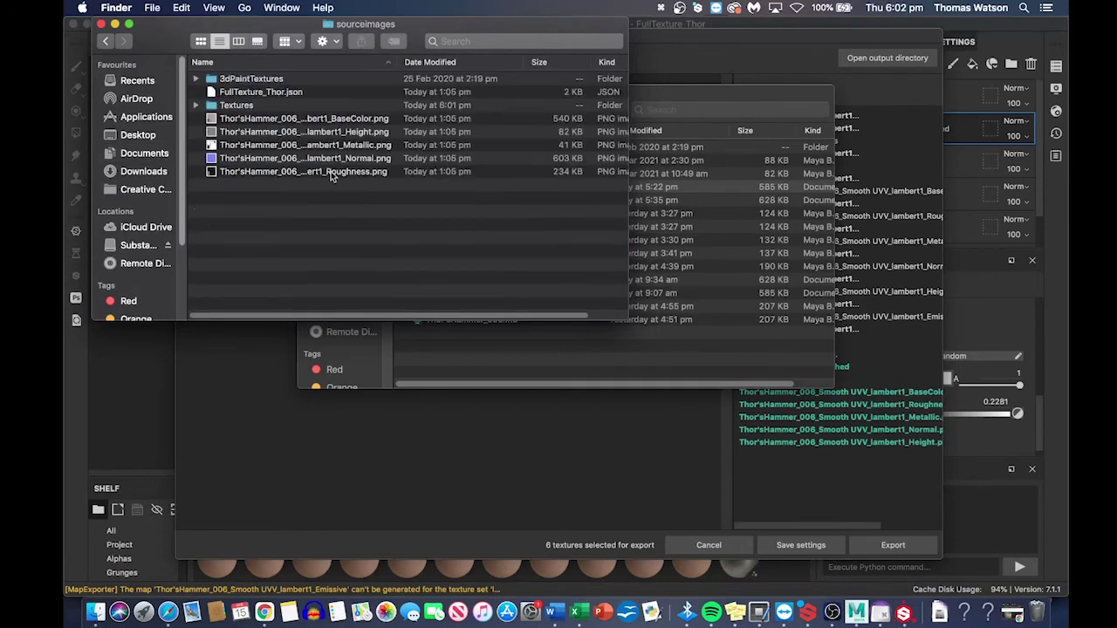
pyautogui.click(266, 105)
pyautogui.doubleClick(267, 105)
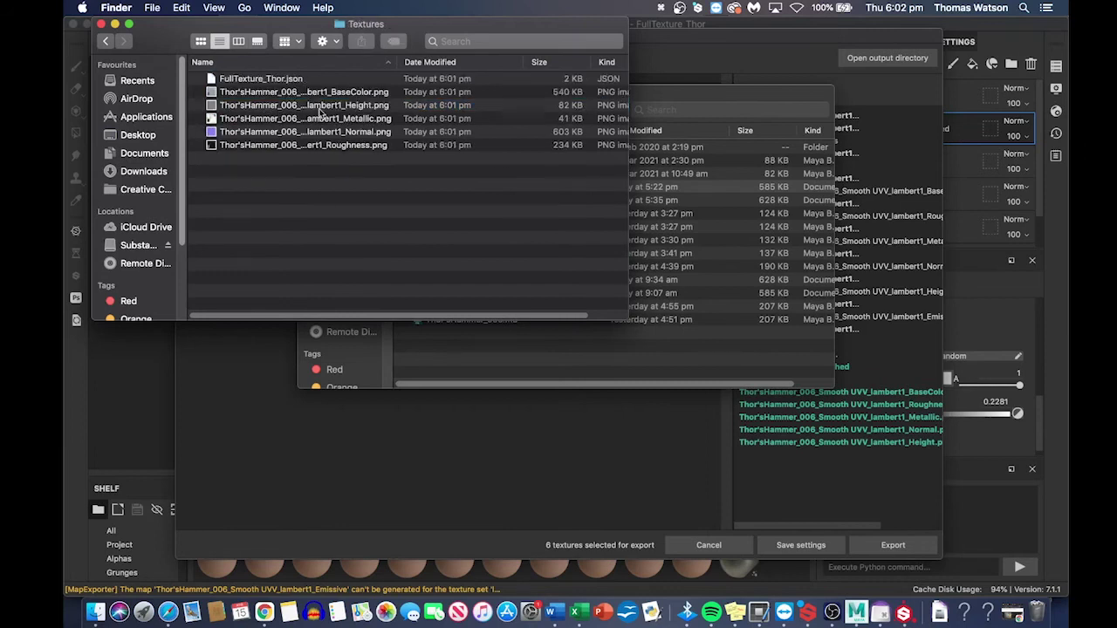
# - Preview the exported BaseColor, Height, Metallic, Normal and Roughness maps one after another in Finder
pyautogui.moveTo(302, 186); pyautogui.dragTo(287, 96)
pyautogui.press('space')
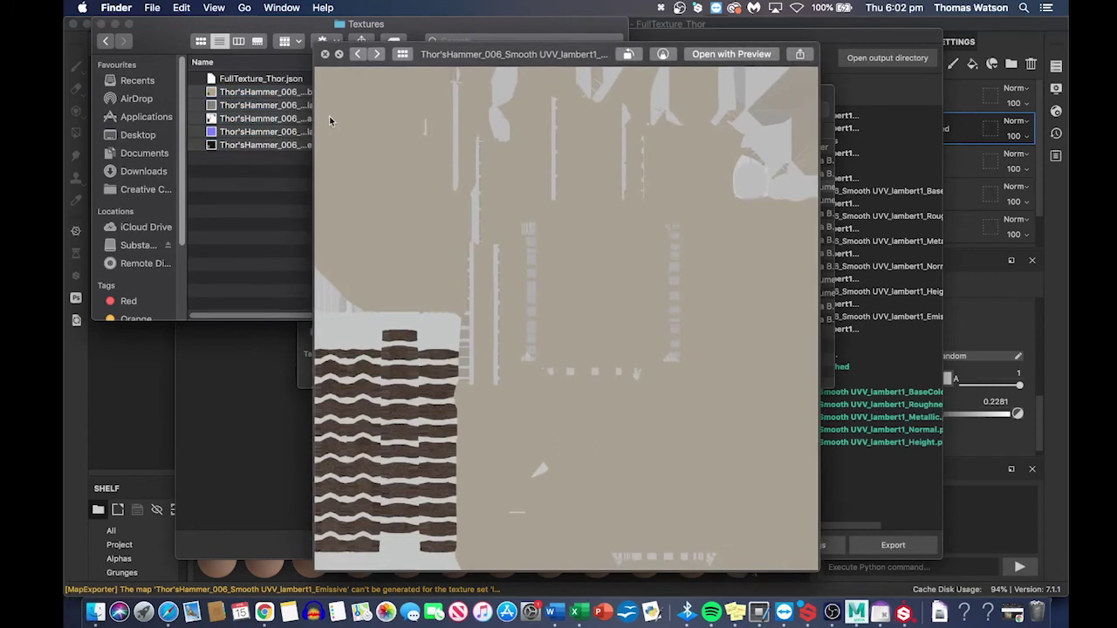
pyautogui.press('Right')
pyautogui.press('Right')
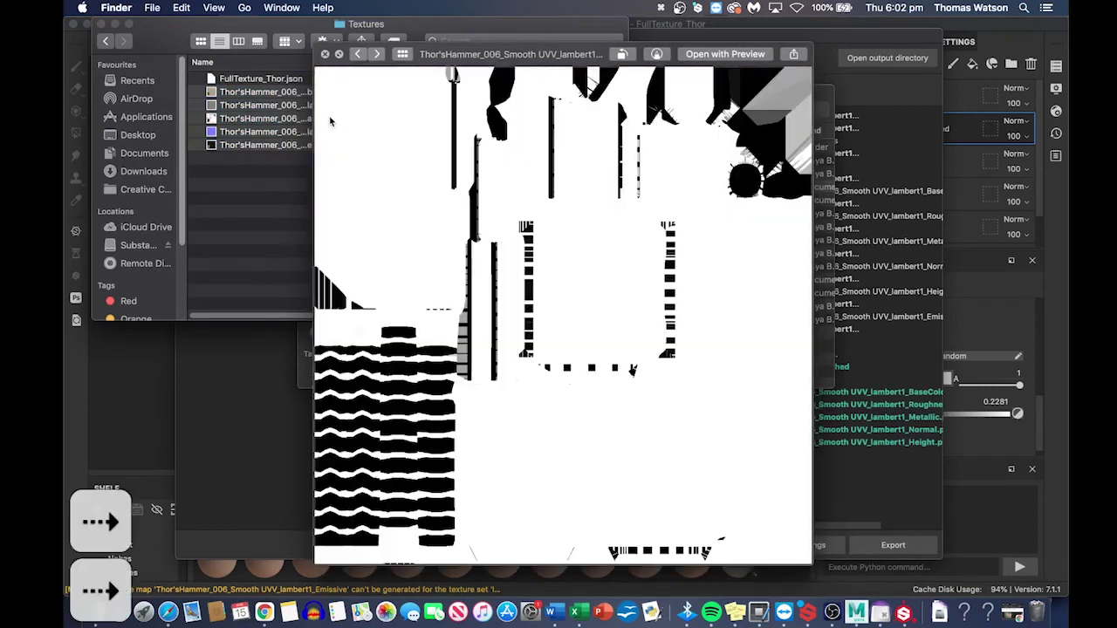
pyautogui.press('Right')
pyautogui.press('Right')
pyautogui.press('Right')
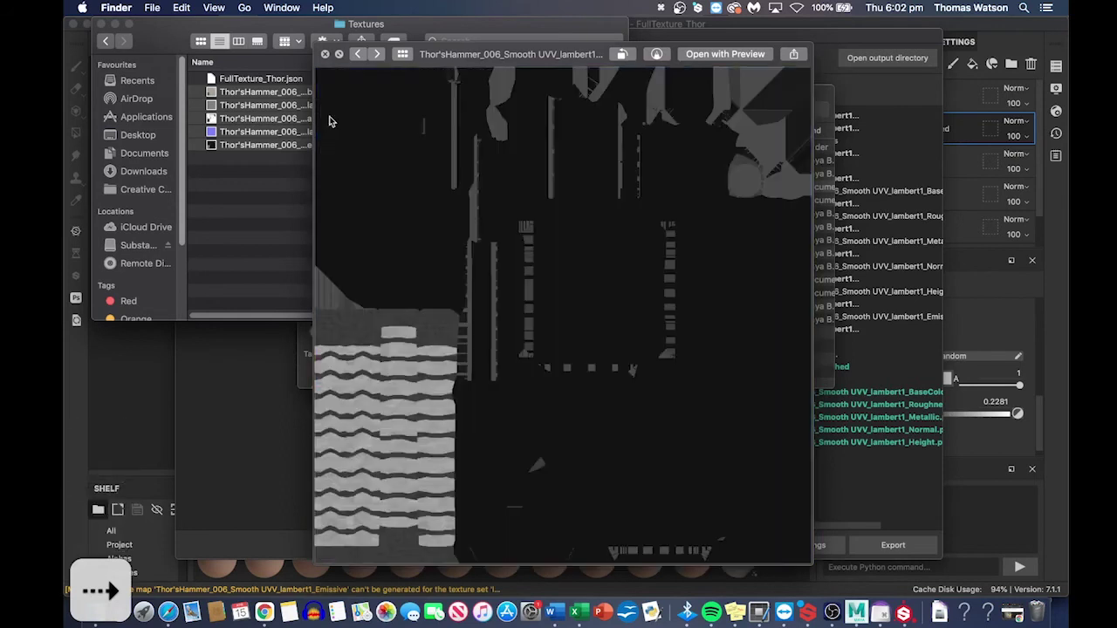
pyautogui.press('Right')
pyautogui.press('Right')
pyautogui.press('Right')
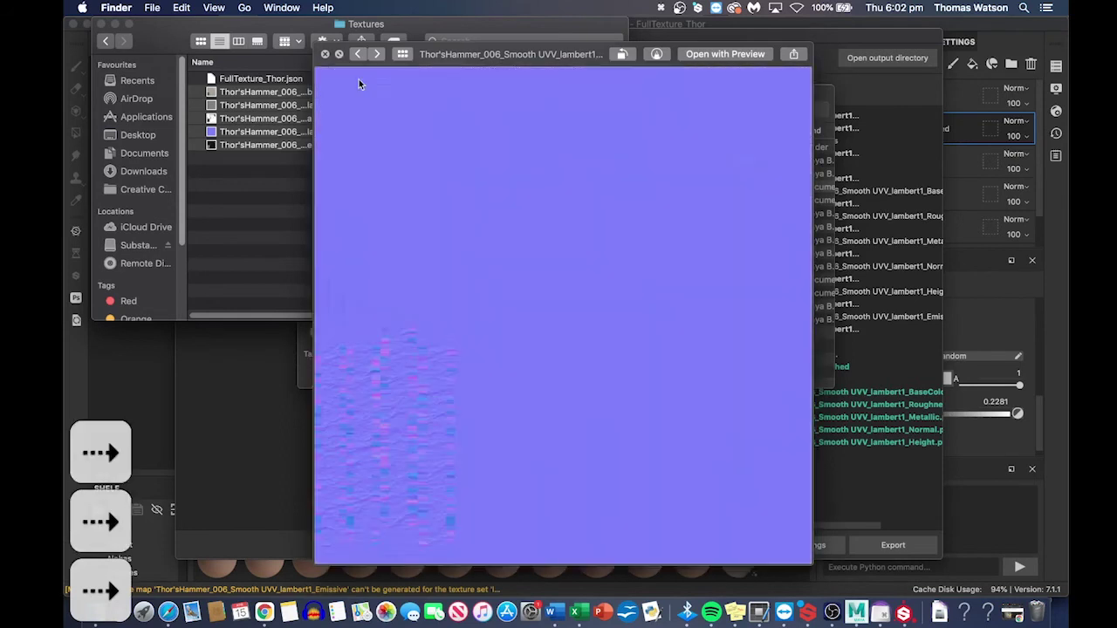
pyautogui.click(322, 52)
pyautogui.click(330, 214)
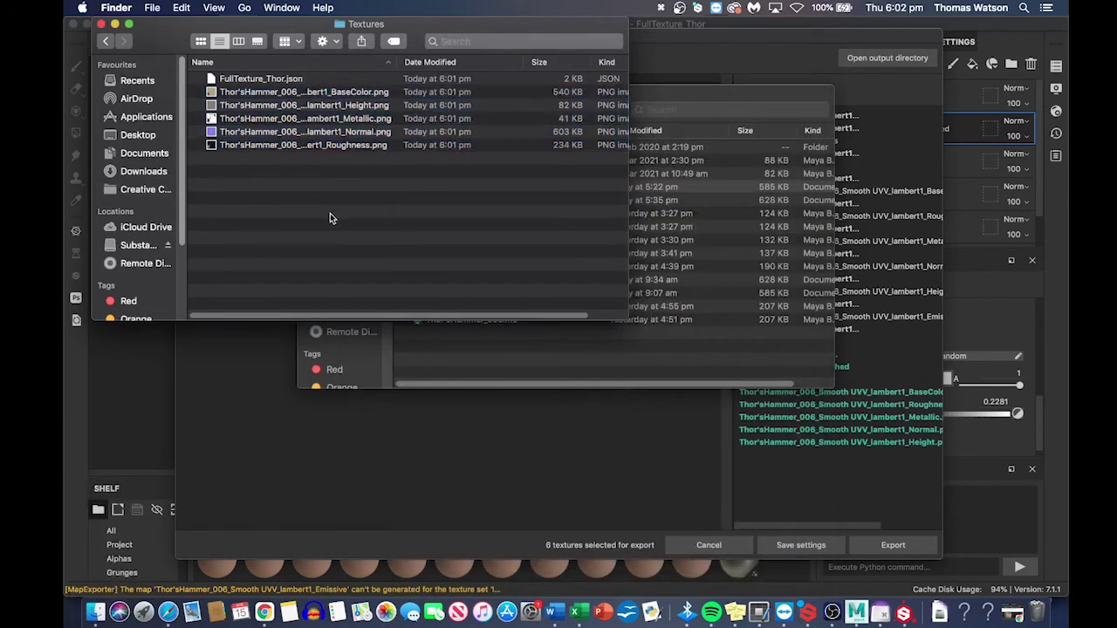
# - Return to Substance Painter, dismiss the texture export, and close the application while saving the project changes
pyautogui.click(505, 484)
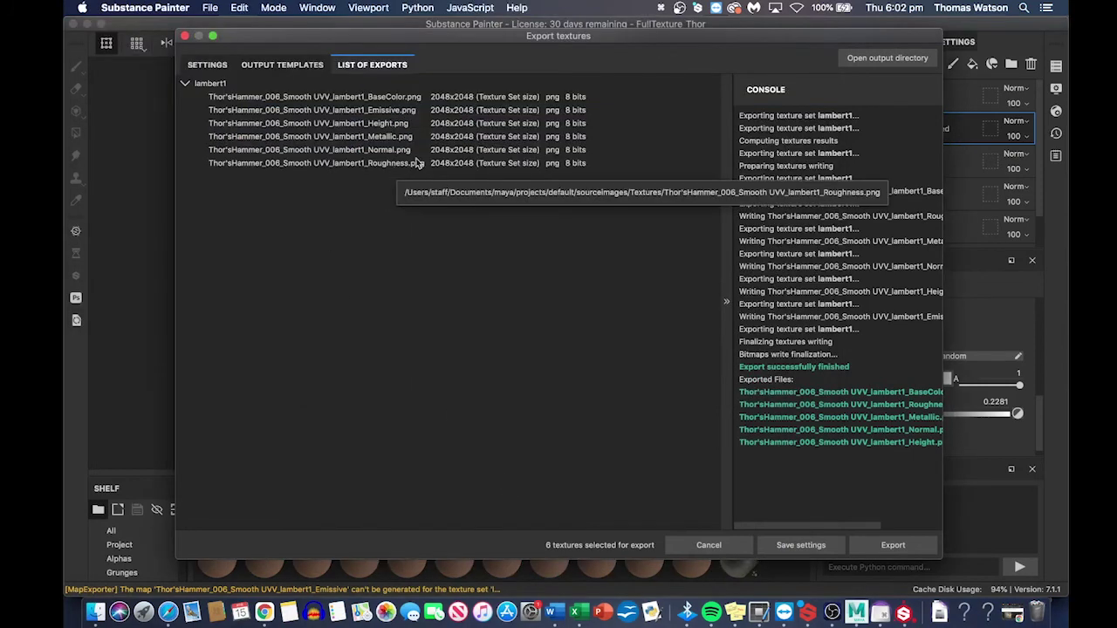
pyautogui.click(185, 37)
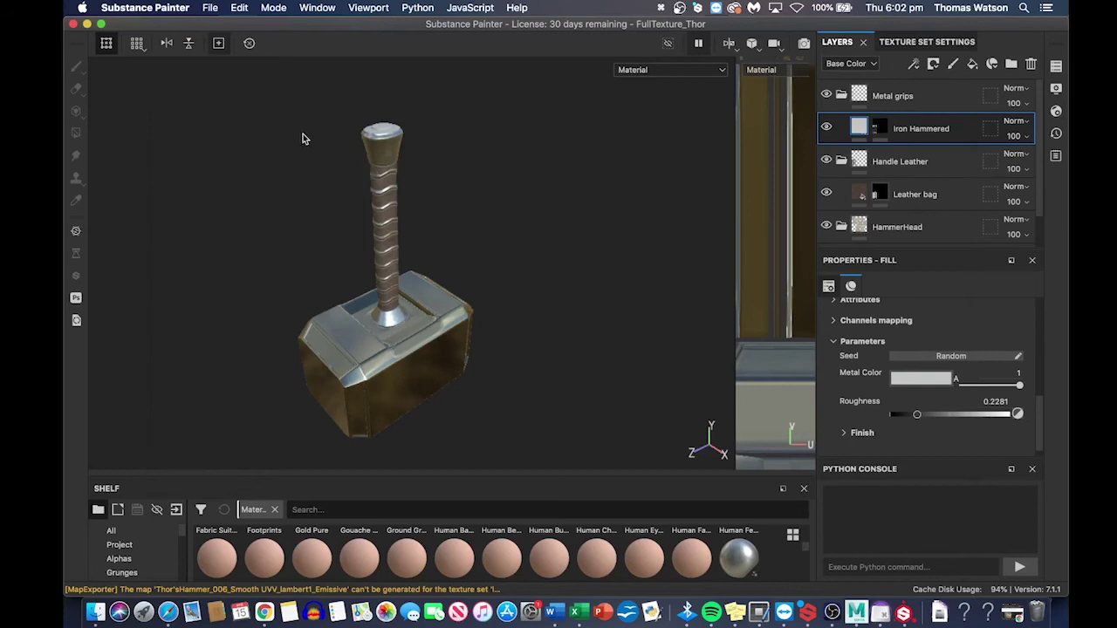
pyautogui.click(73, 25)
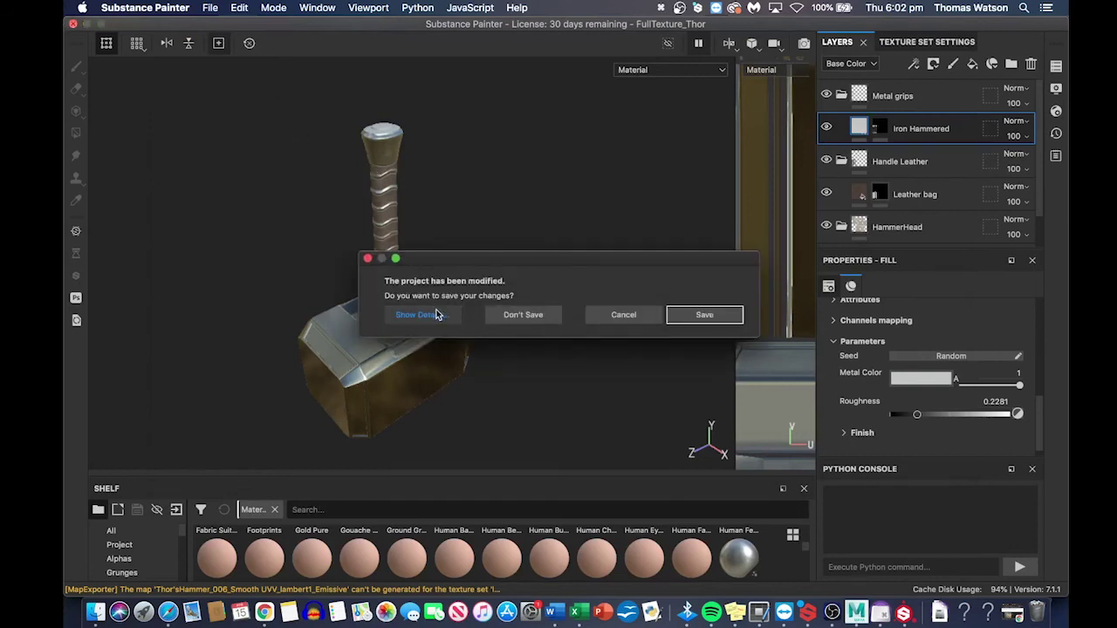
pyautogui.click(703, 316)
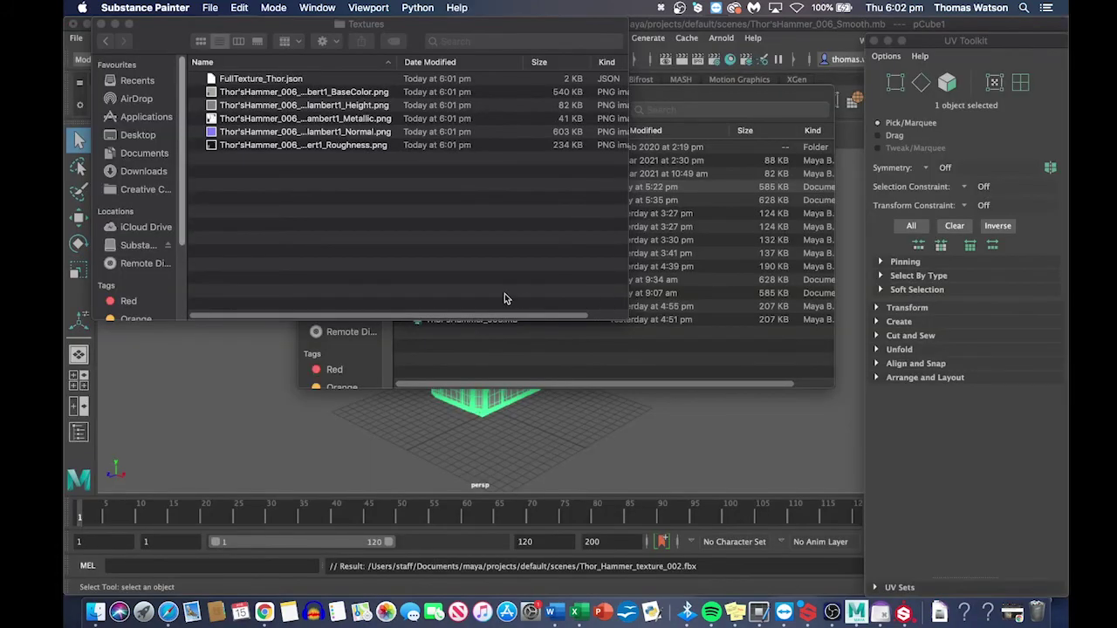
# - Close the Textures and scenes Finder windows to return to the hammer model in the Maya viewport
pyautogui.click(87, 24)
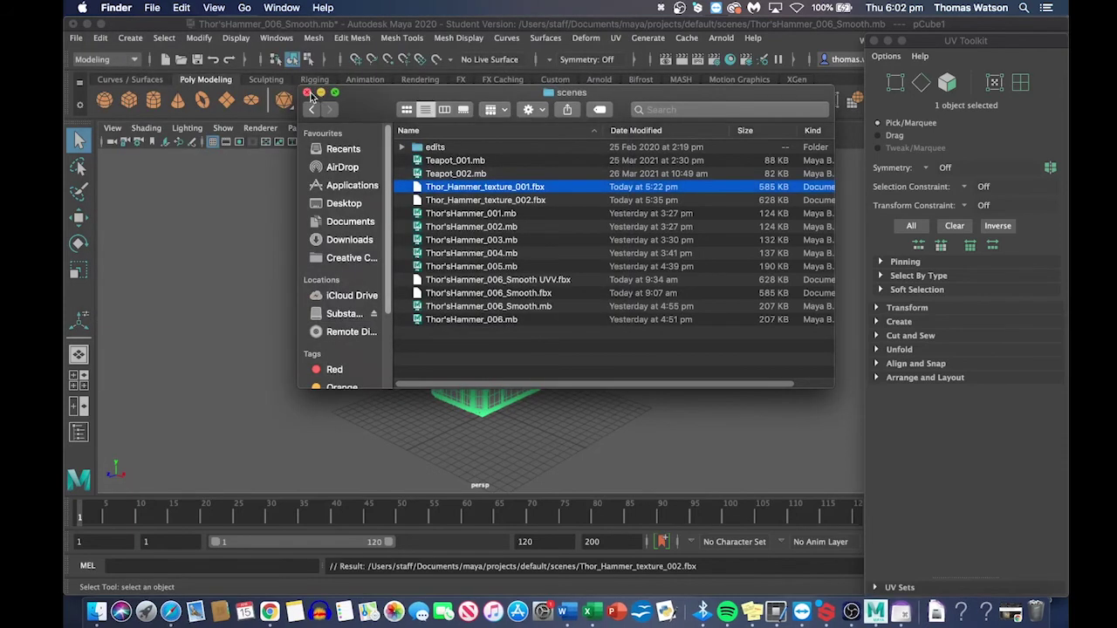
pyautogui.click(307, 92)
pyautogui.scroll(3, 568, 292)
pyautogui.scroll(-3, 573, 300)
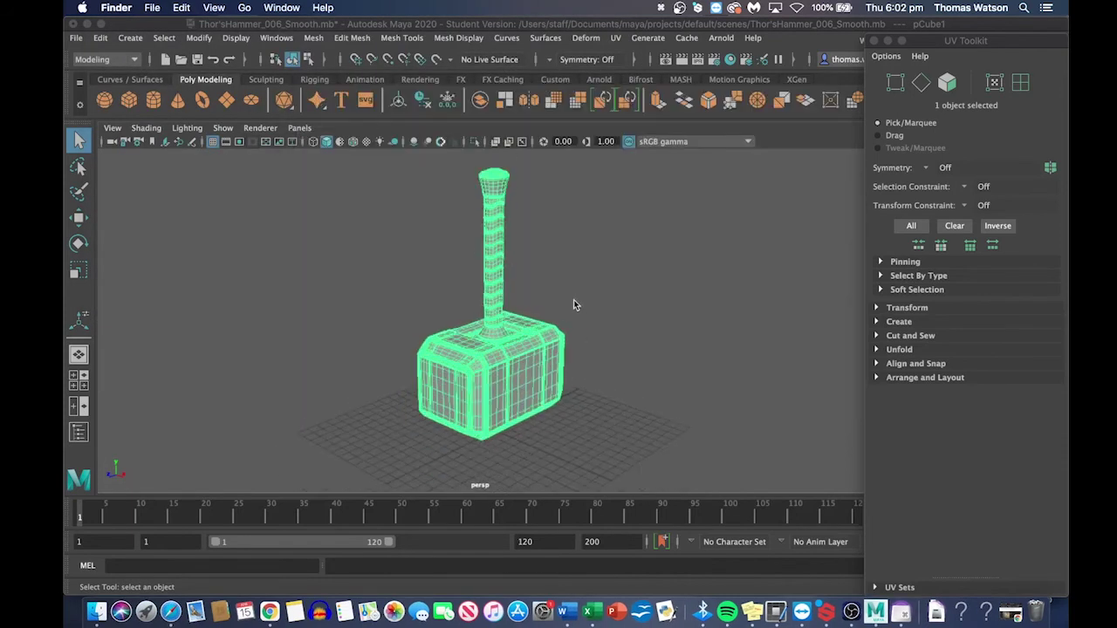
# - Assign a new Arnold aiStandardSurface material to the hammer
pyautogui.keyDown('alt'); pyautogui.moveTo(573, 299); pyautogui.dragTo(494, 322); pyautogui.keyUp('alt')
pyautogui.click(509, 313)
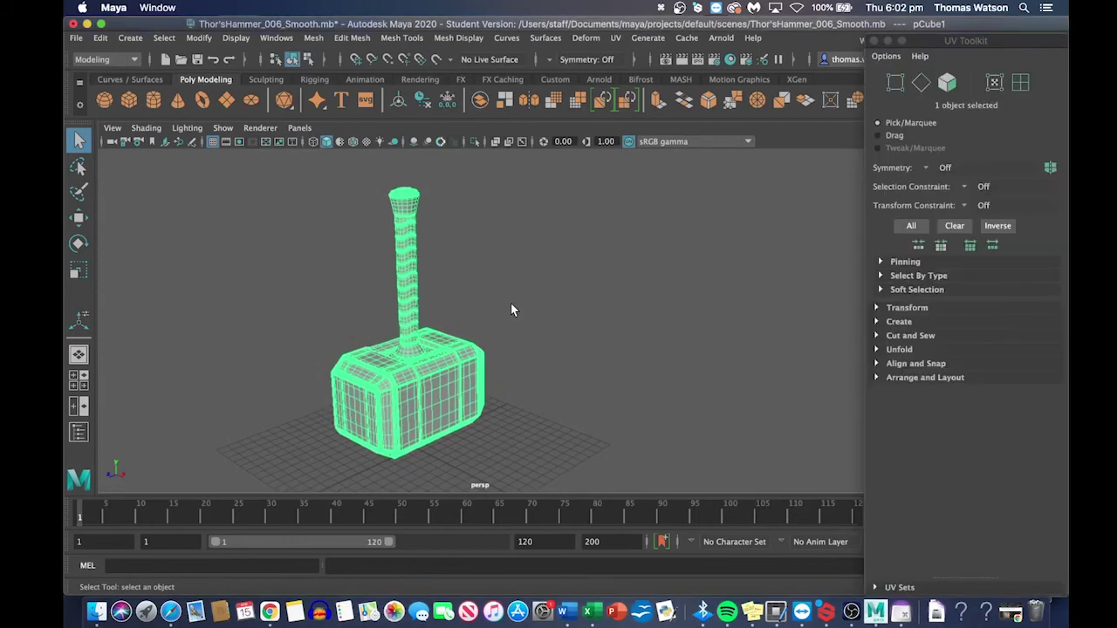
pyautogui.click(447, 363)
pyautogui.rightClick(416, 403)
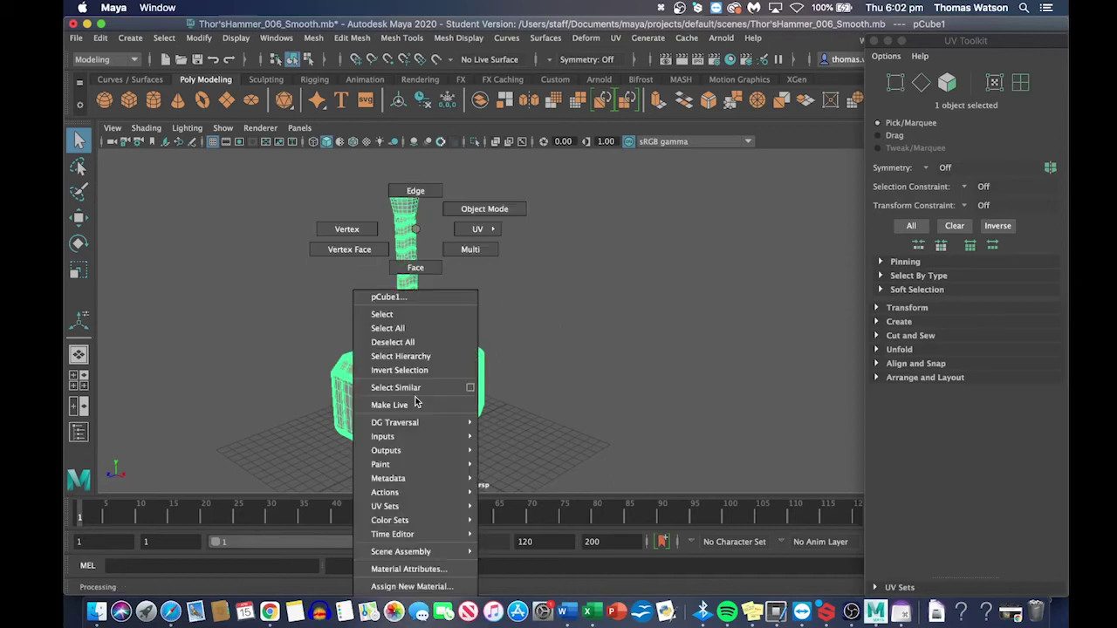
pyautogui.click(434, 587)
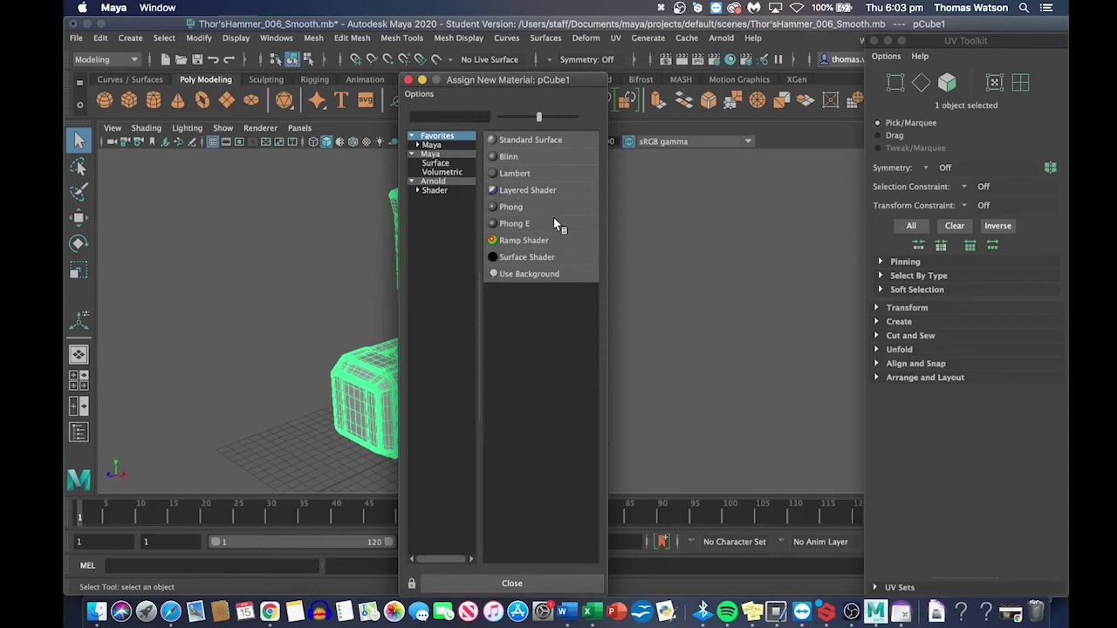
pyautogui.click(418, 190)
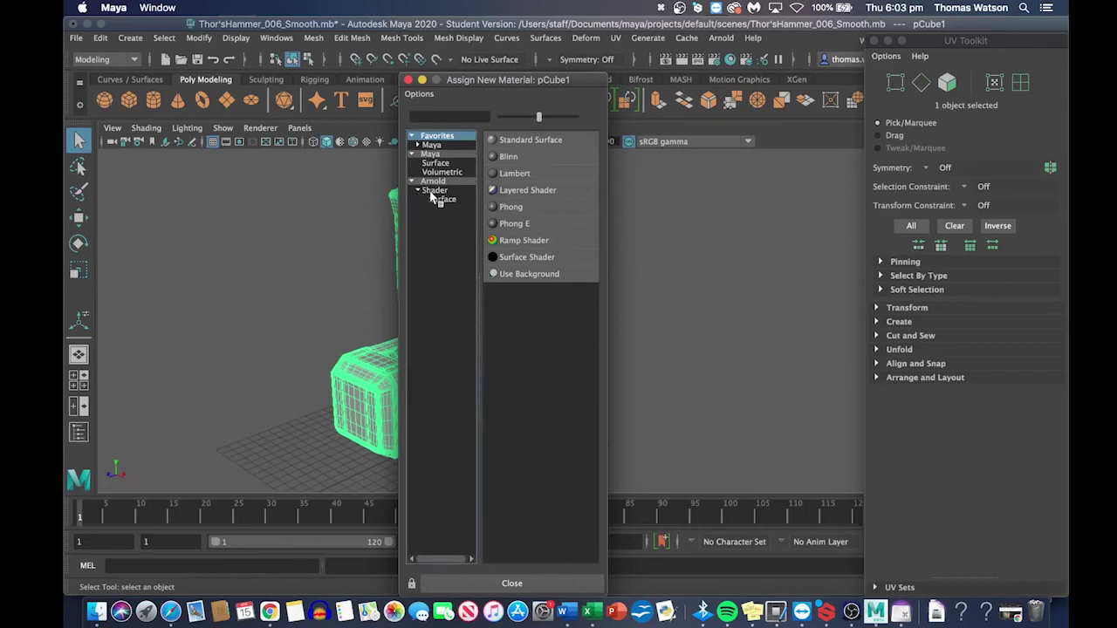
pyautogui.click(430, 192)
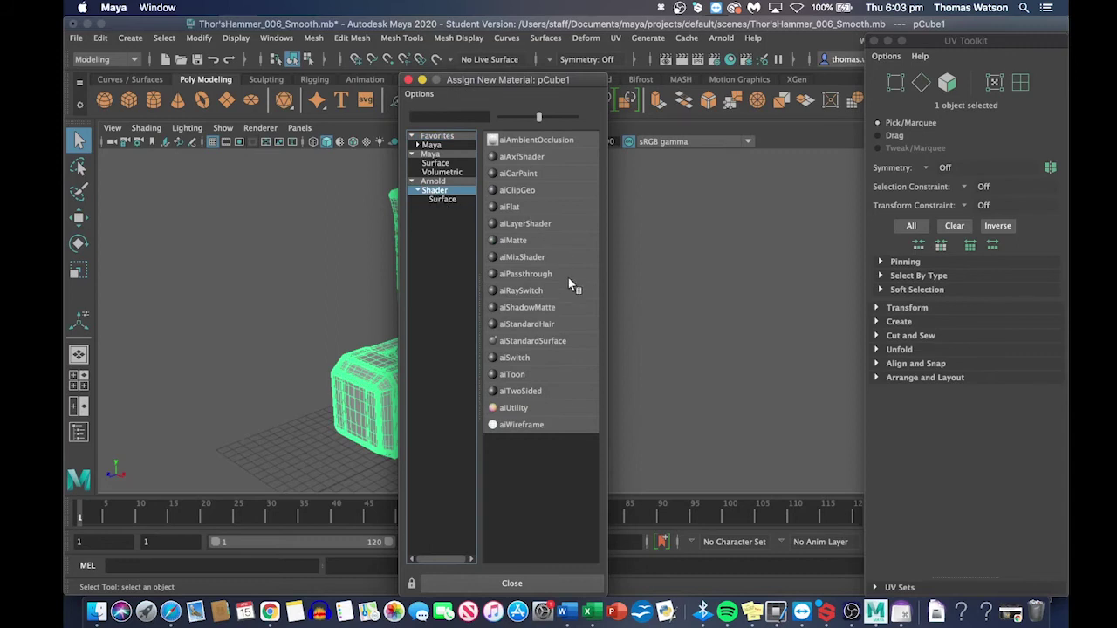
pyautogui.click(543, 342)
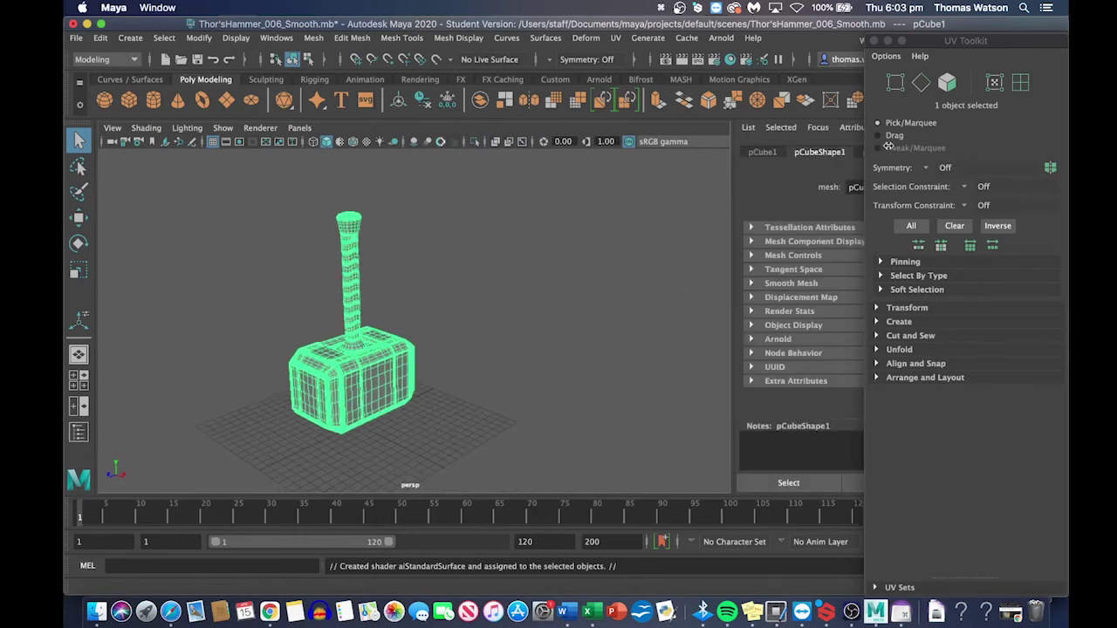
# - Close the UV Toolkit, then open the Hypershade and place its window clear of the Attribute Editor
pyautogui.click(941, 40)
pyautogui.click(874, 41)
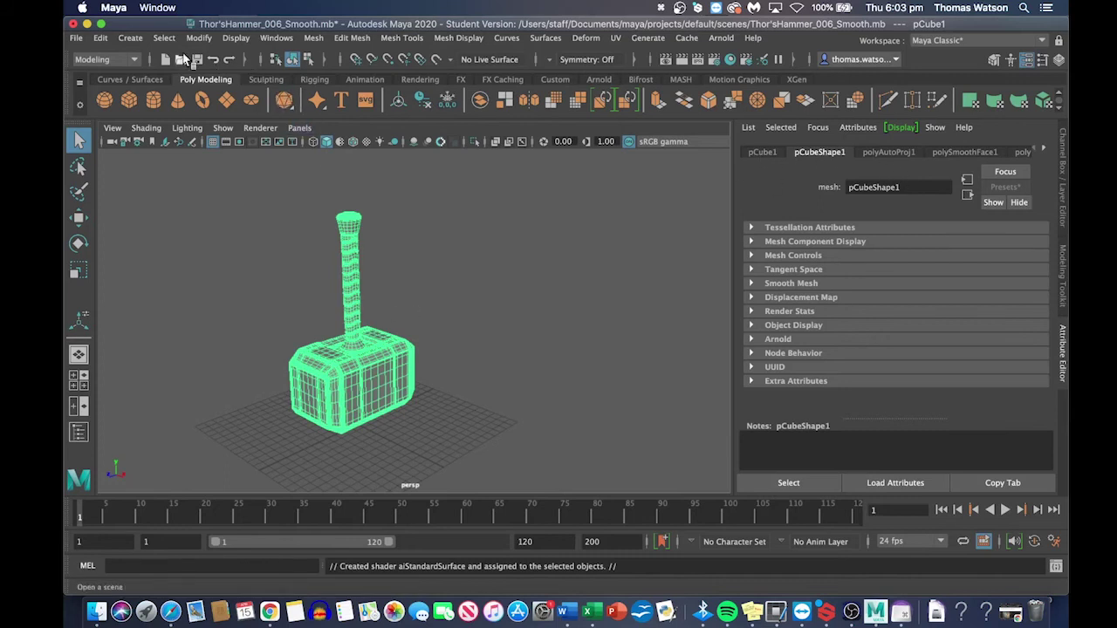
pyautogui.click(276, 37)
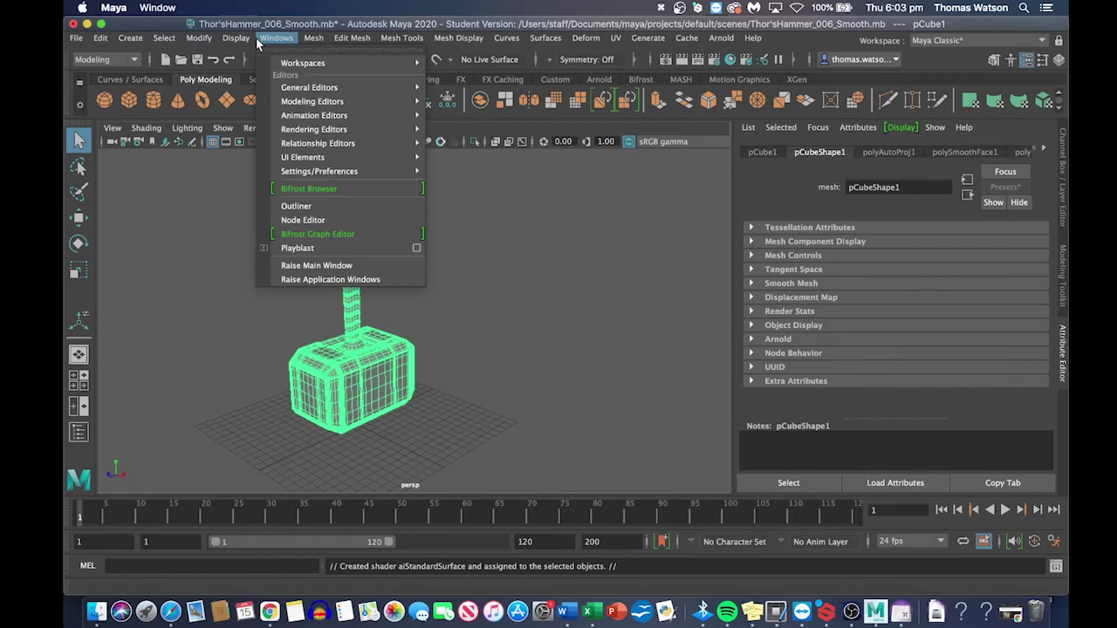
pyautogui.moveTo(338, 129)
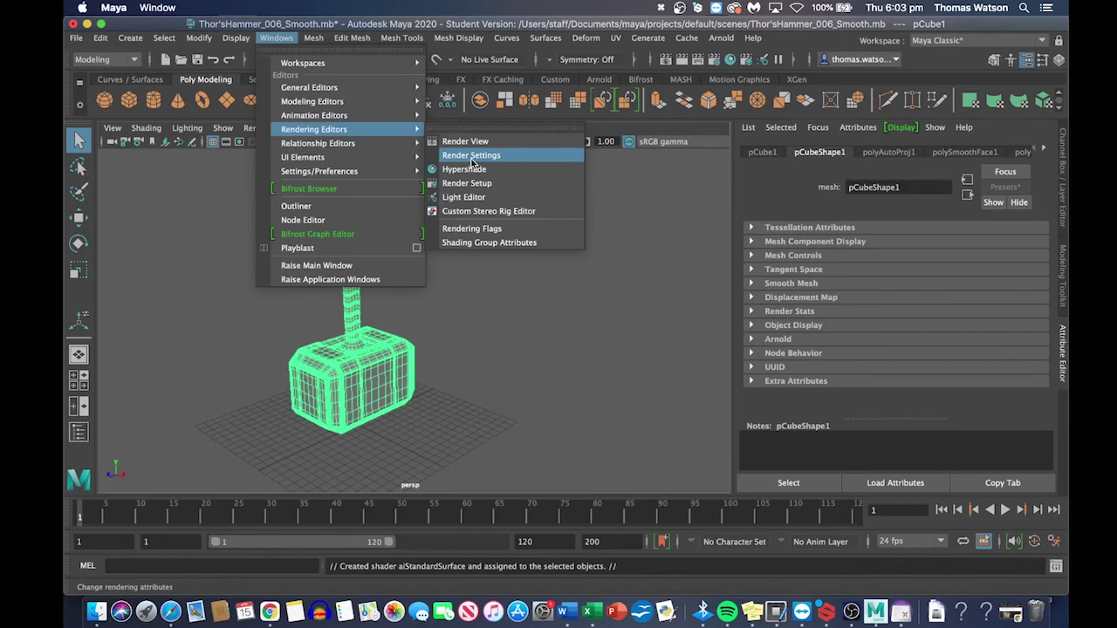
pyautogui.click(469, 169)
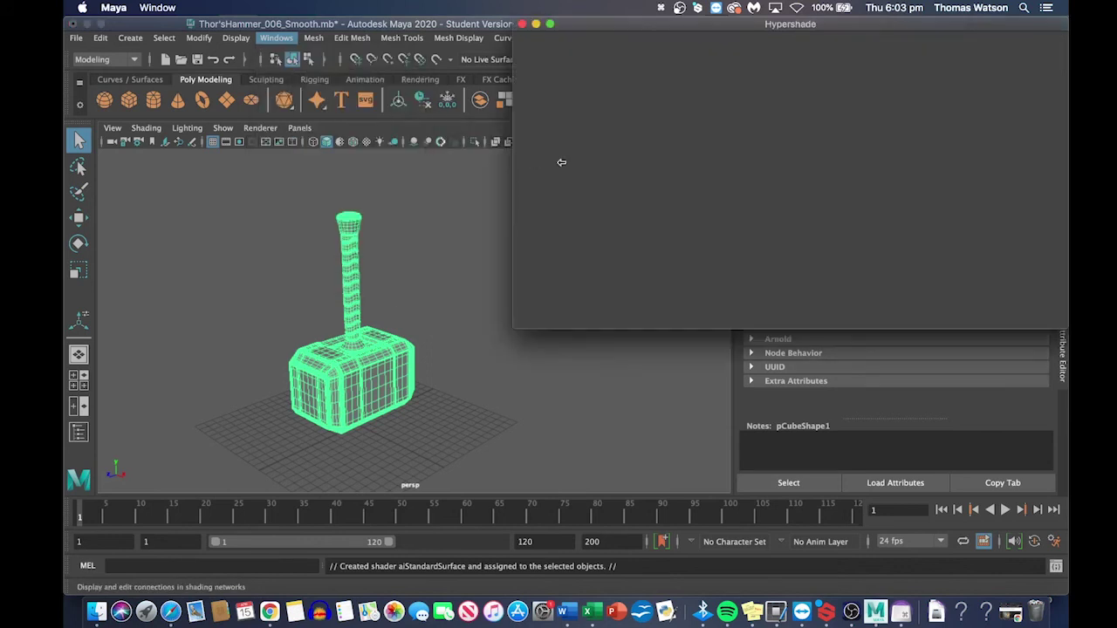
pyautogui.moveTo(581, 28); pyautogui.dragTo(156, 44)
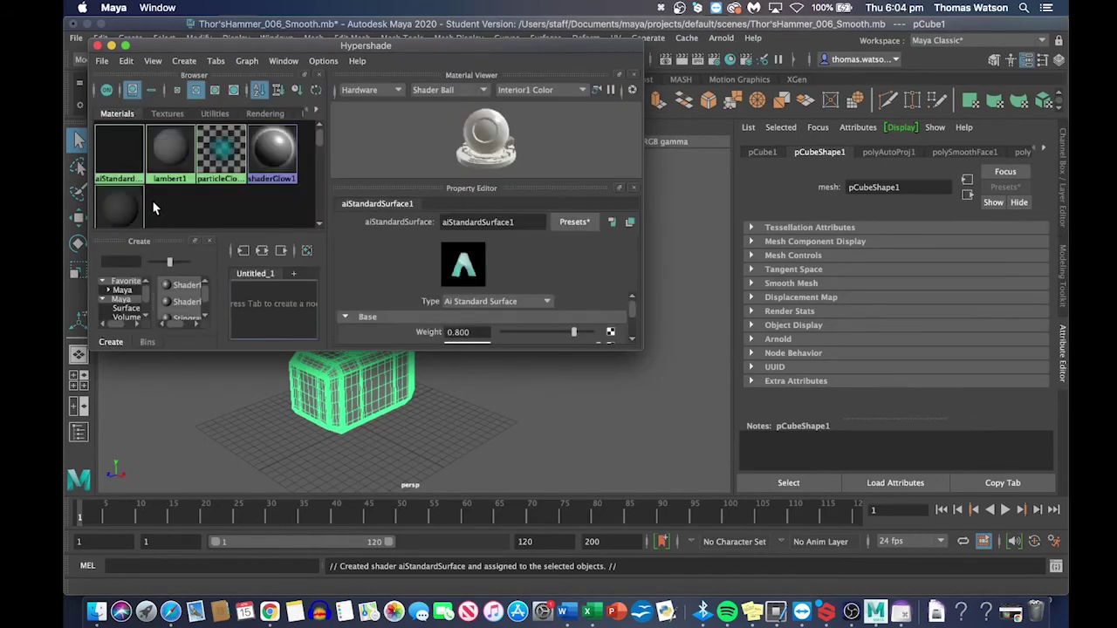
# - Rename the hammer's aiStandardSurface material as Hammer_Text and minimize the Hypershade
pyautogui.click(121, 153)
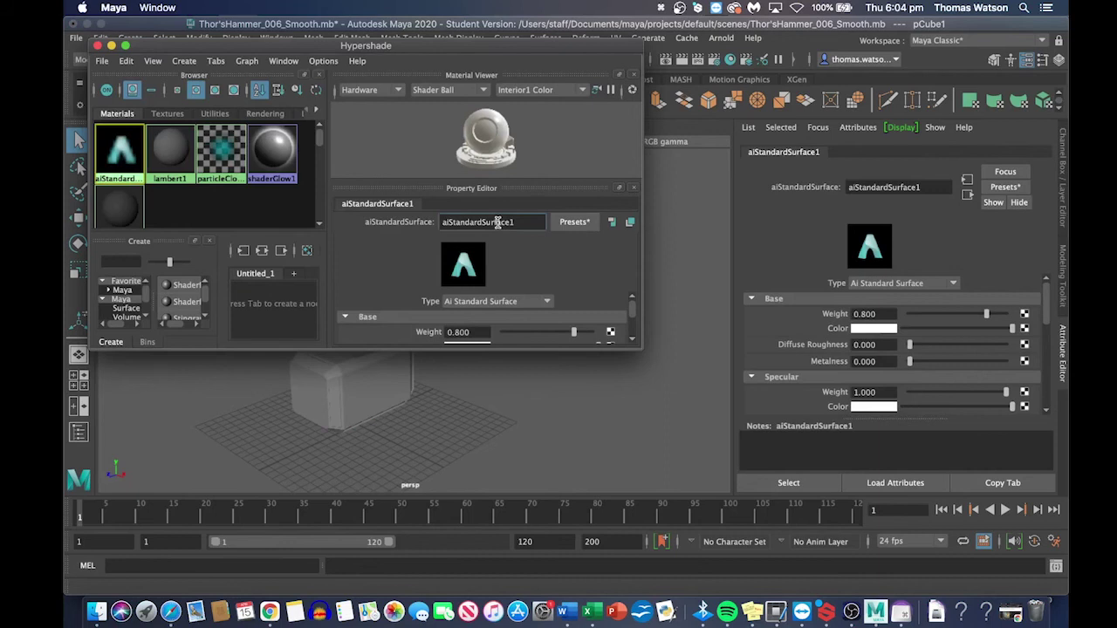
pyautogui.doubleClick(497, 221)
pyautogui.click(530, 222)
pyautogui.doubleClick(530, 222)
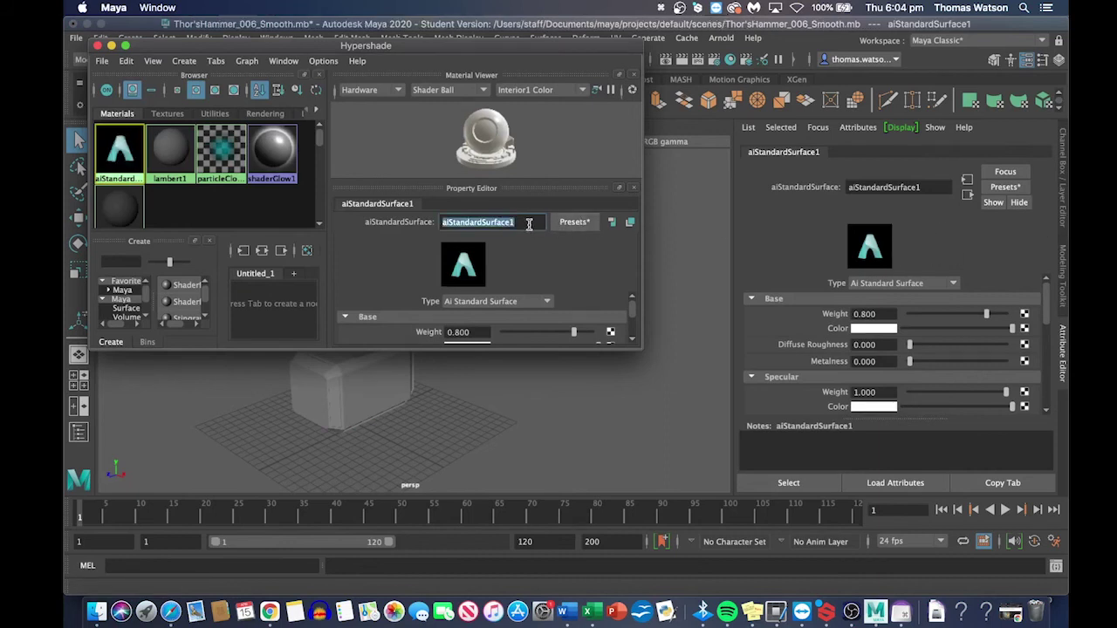
pyautogui.write('Hammel')
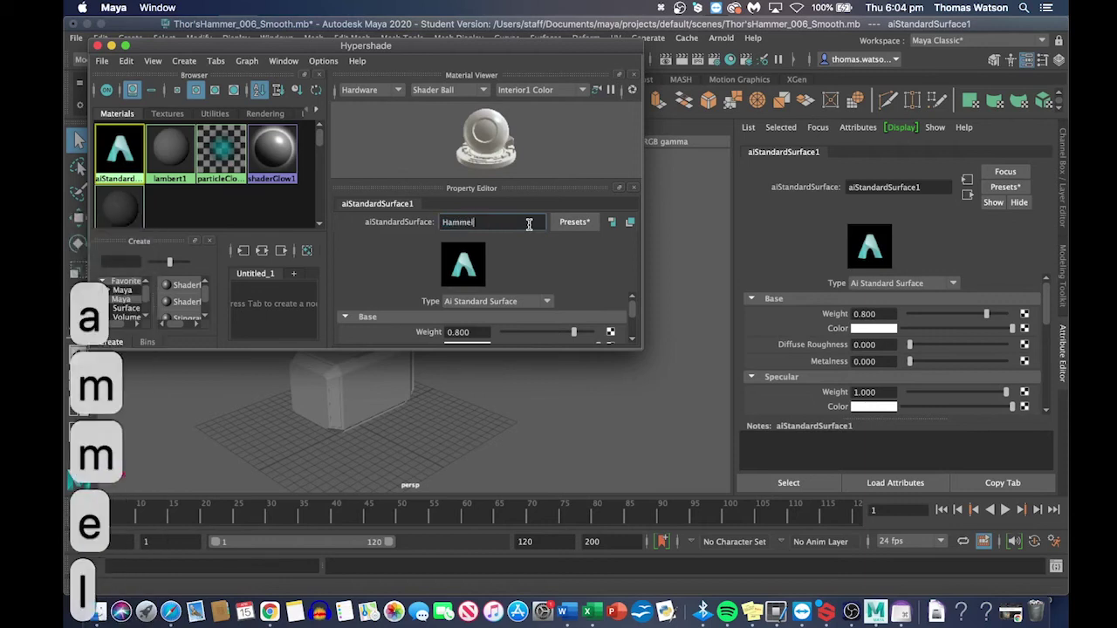
pyautogui.press('BackSpace')
pyautogui.write('r Text')
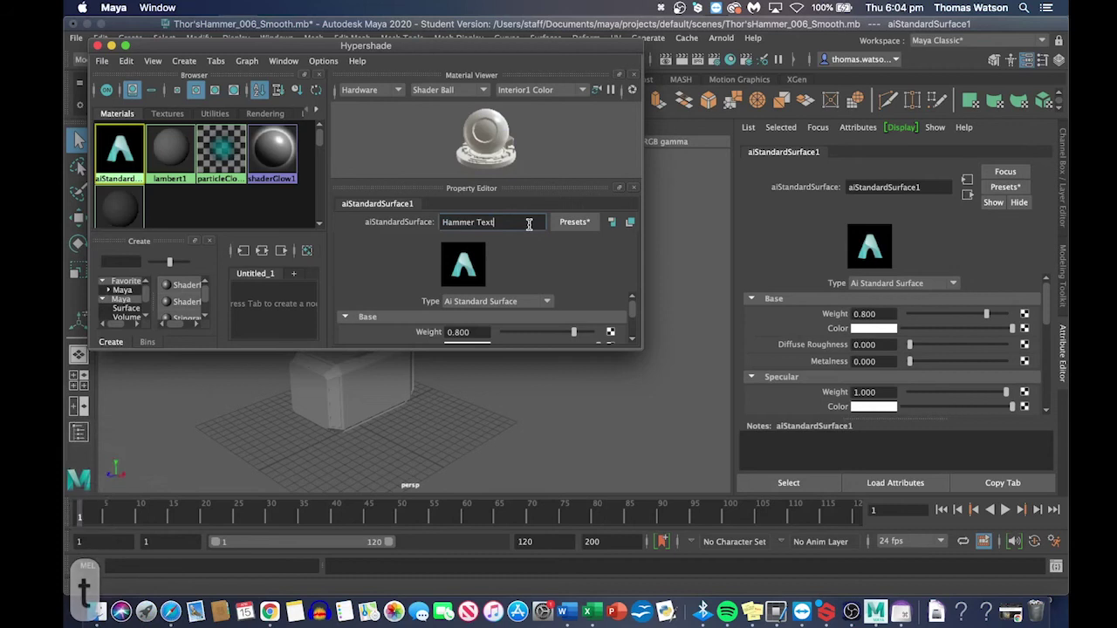
pyautogui.press('Return')
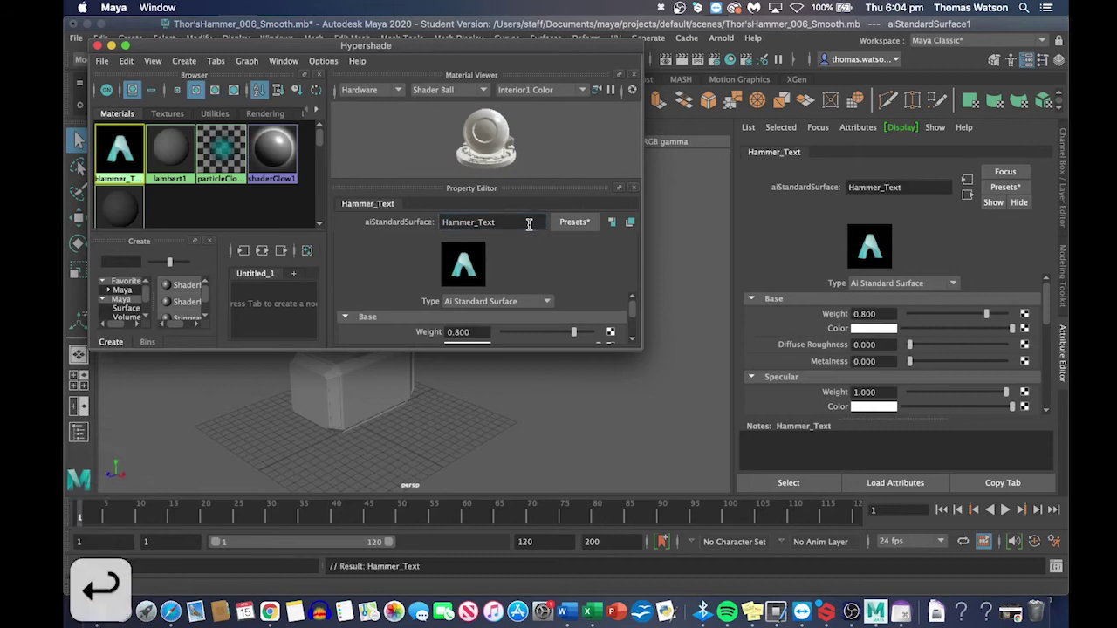
pyautogui.click(815, 232)
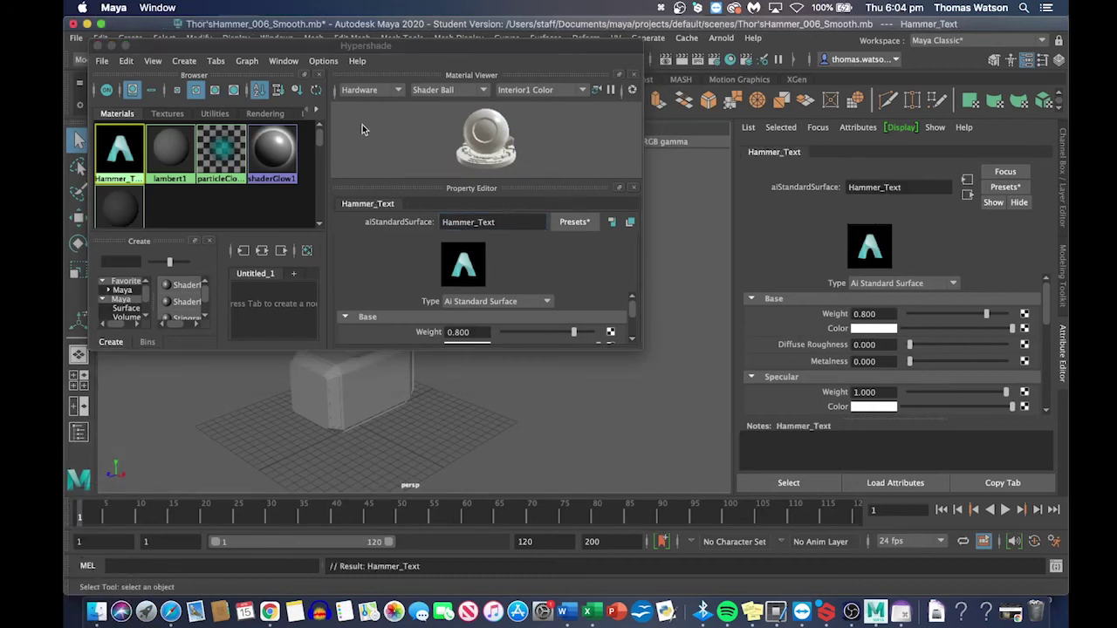
pyautogui.click(112, 45)
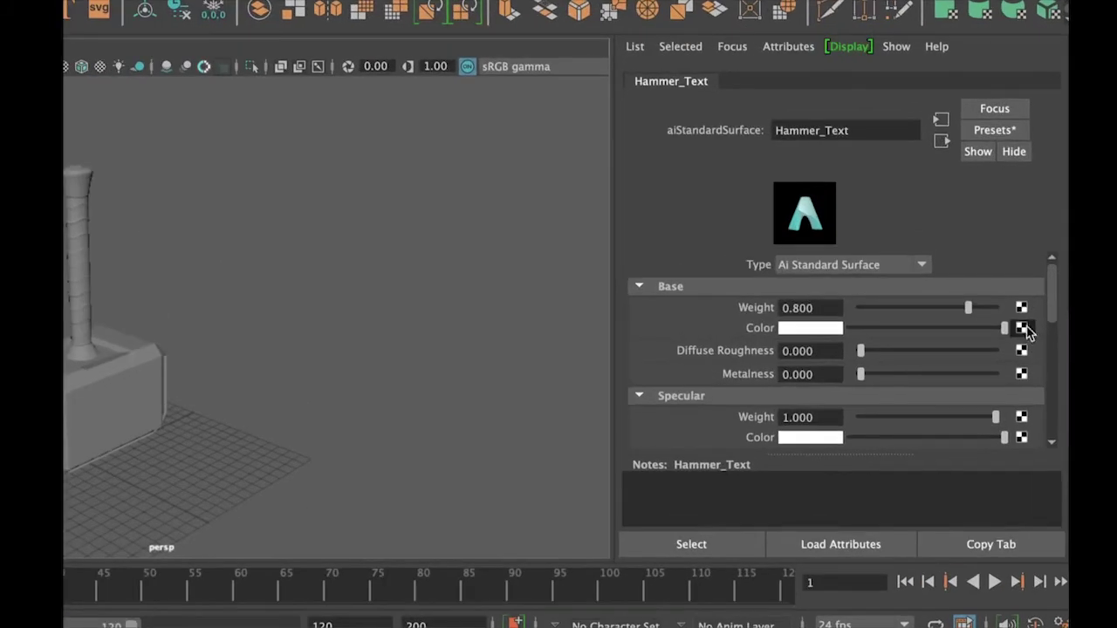
# - Map Thor'sHammer_006_Smooth UVV_lambert1_BaseColor.png from the Textures folder to Hammer_Text's base Color as a File texture, and display textures in the viewport
pyautogui.click(1022, 328)
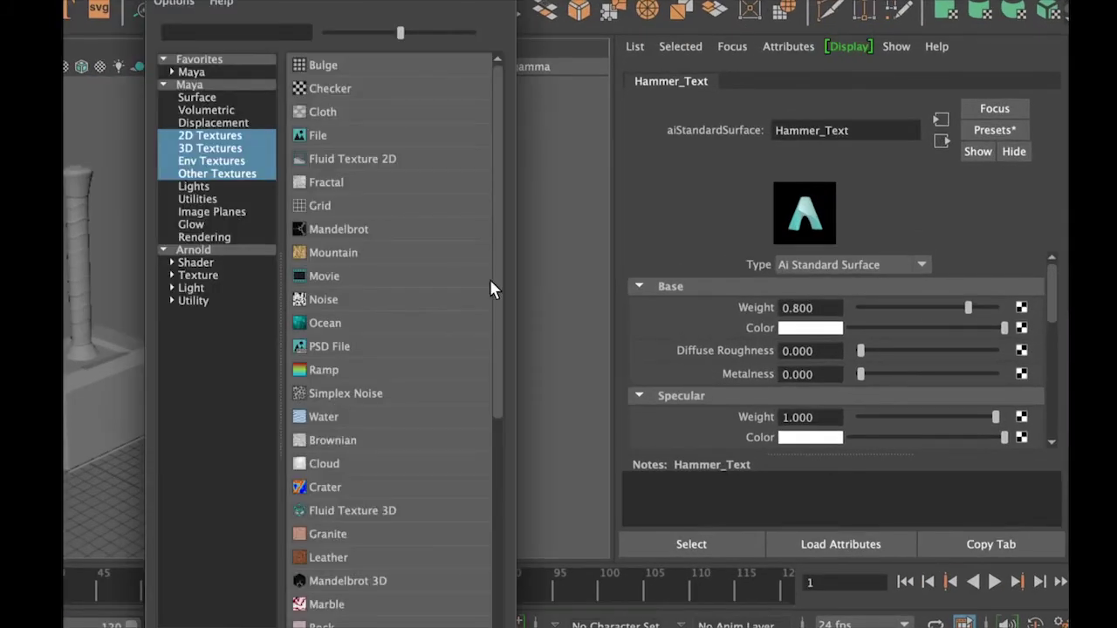
pyautogui.click(310, 134)
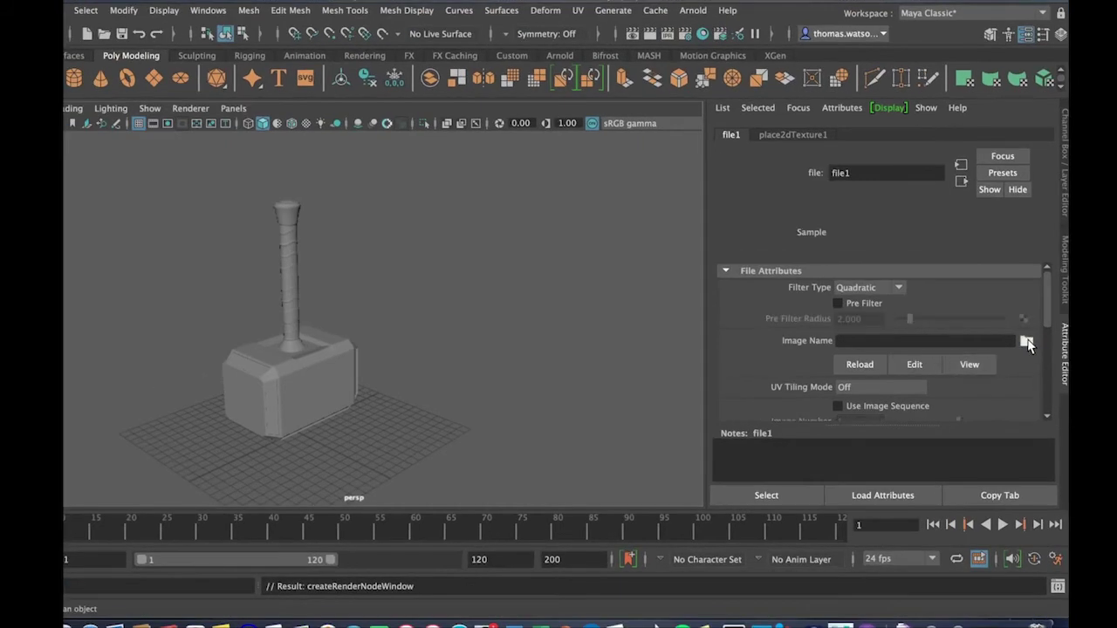
pyautogui.click(1026, 341)
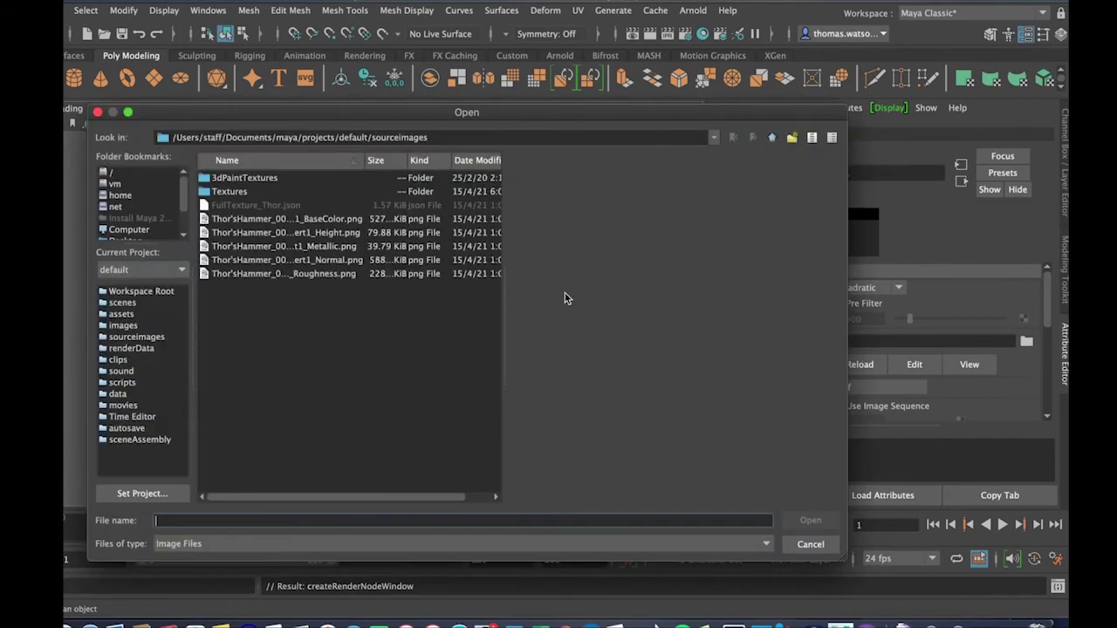
pyautogui.click(227, 200)
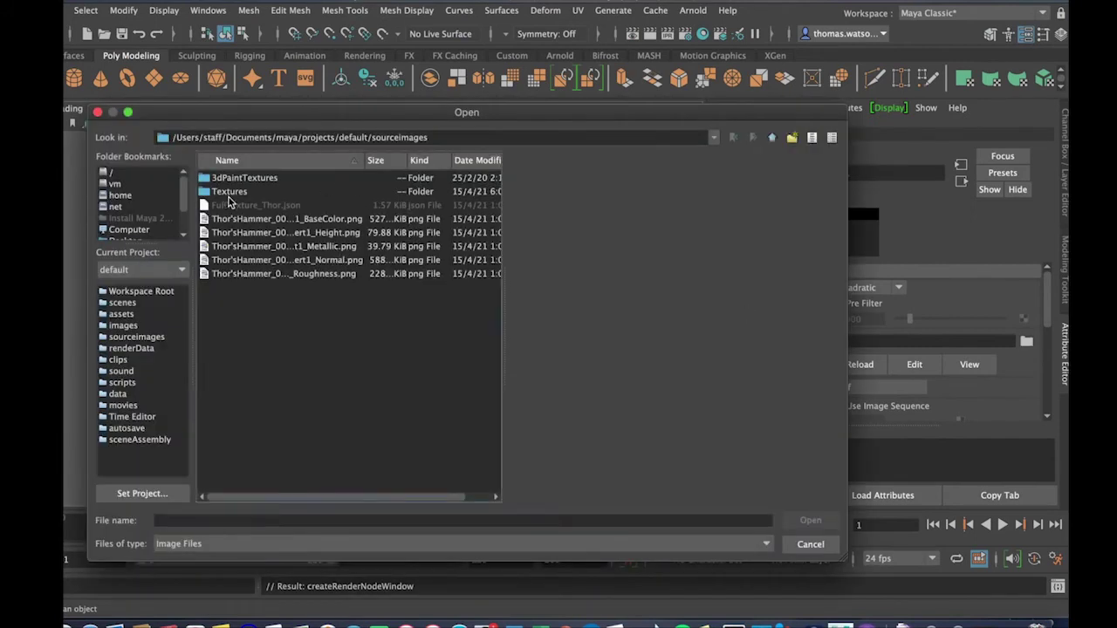
pyautogui.doubleClick(230, 193)
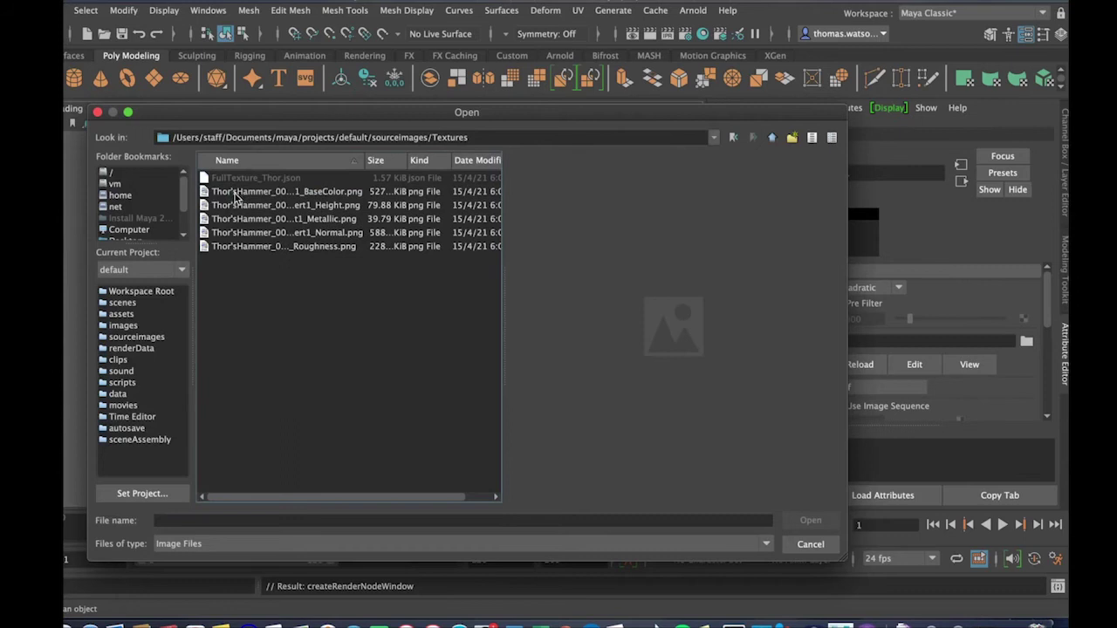
pyautogui.click(312, 194)
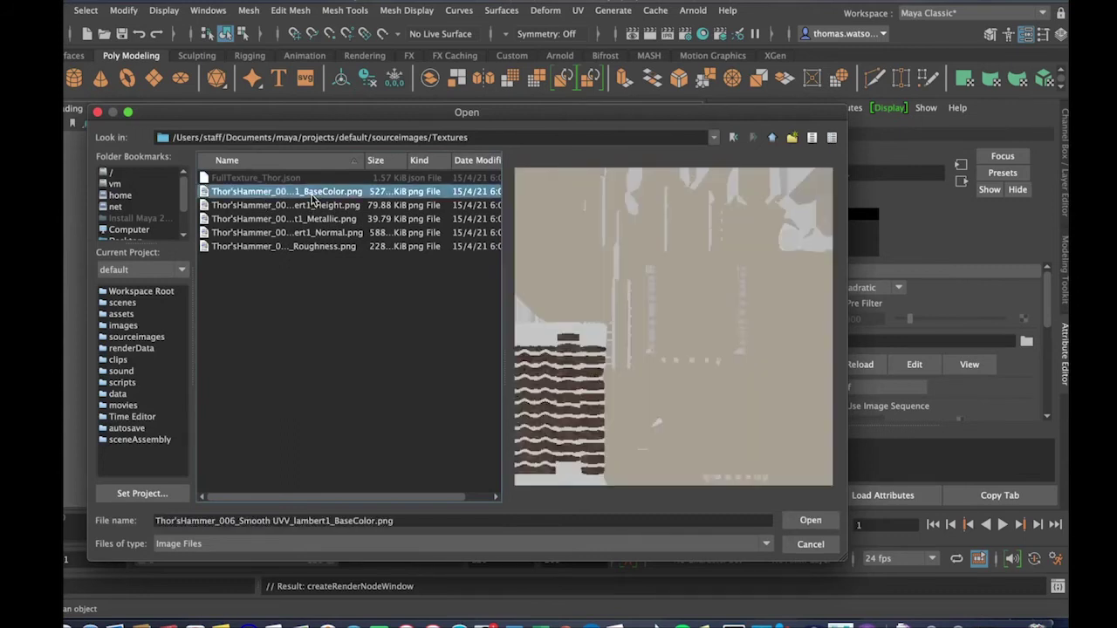
pyautogui.doubleClick(311, 197)
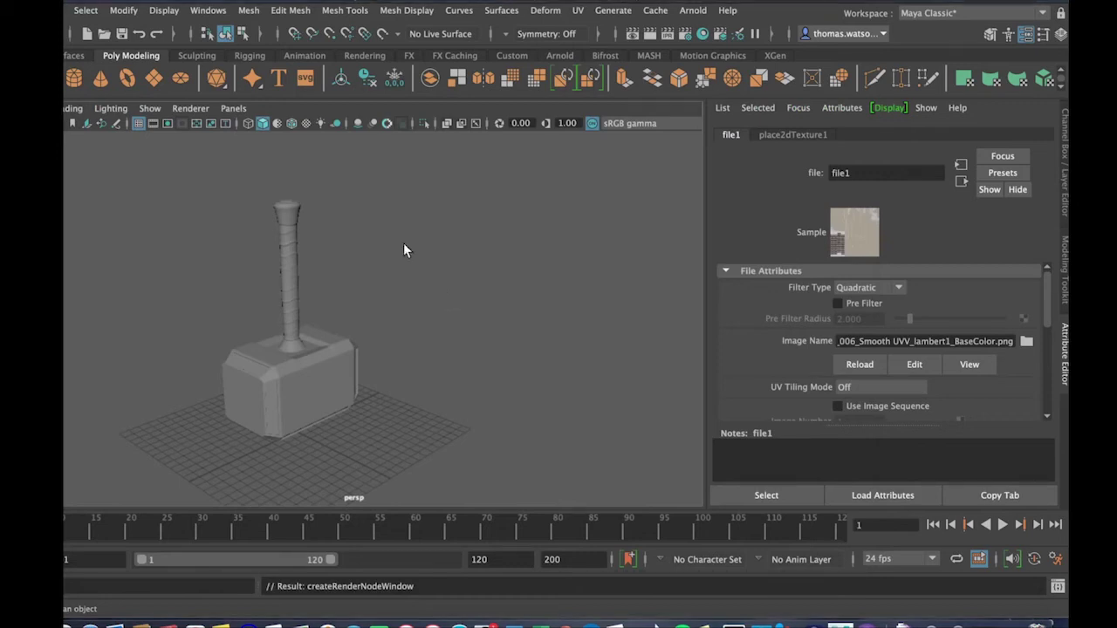
pyautogui.press('6')
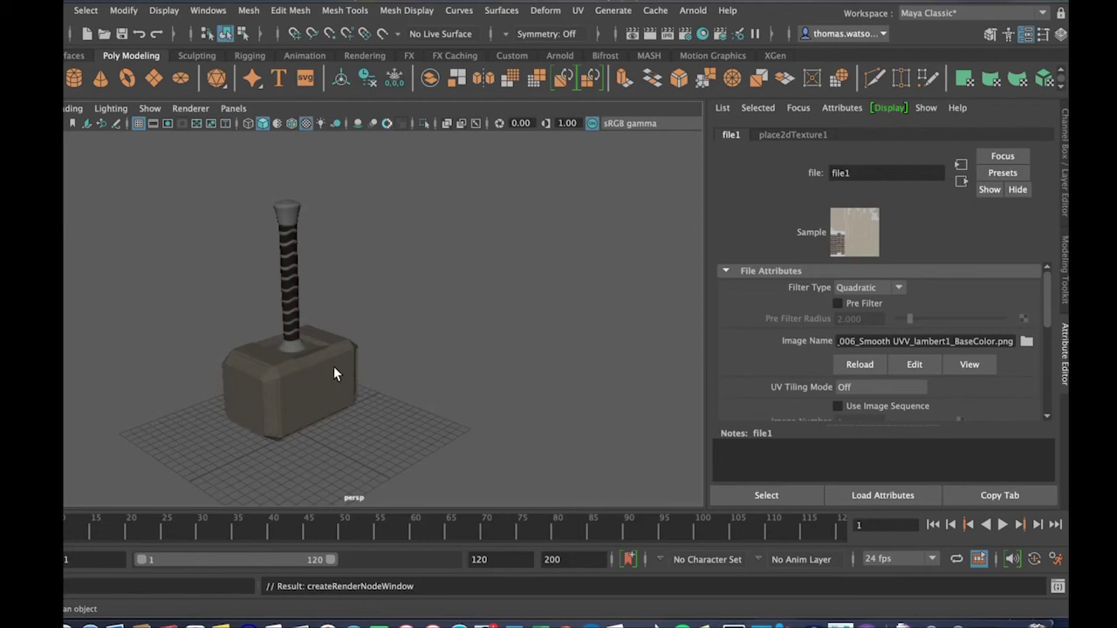
pyautogui.keyDown('alt'); pyautogui.moveTo(428, 349); pyautogui.dragTo(490, 396); pyautogui.keyUp('alt')
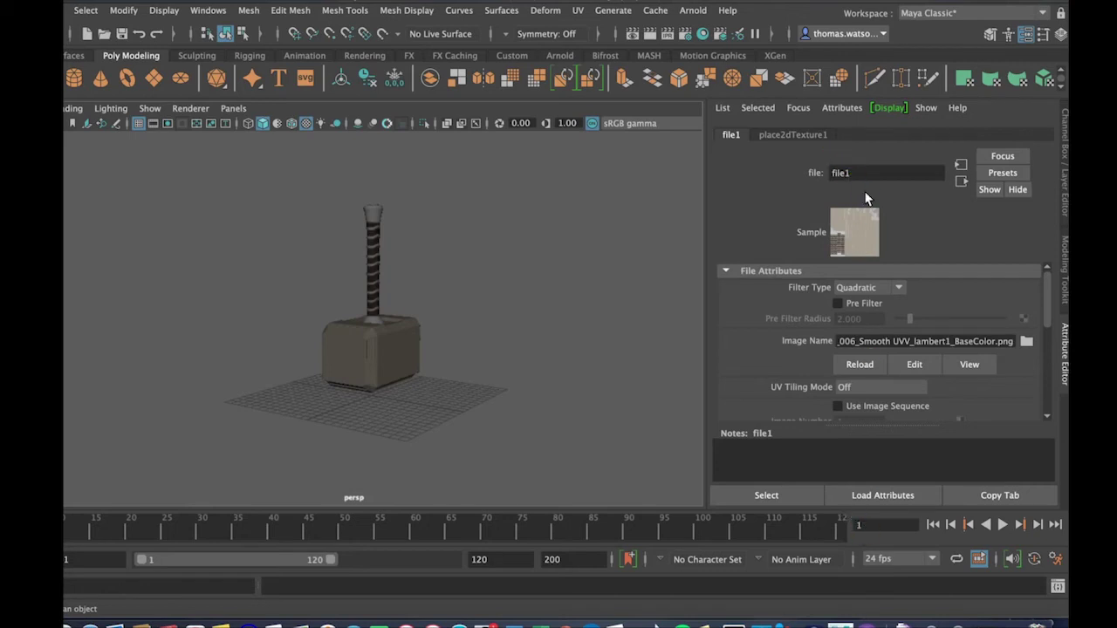
pyautogui.moveTo(1043, 301); pyautogui.dragTo(1035, 360)
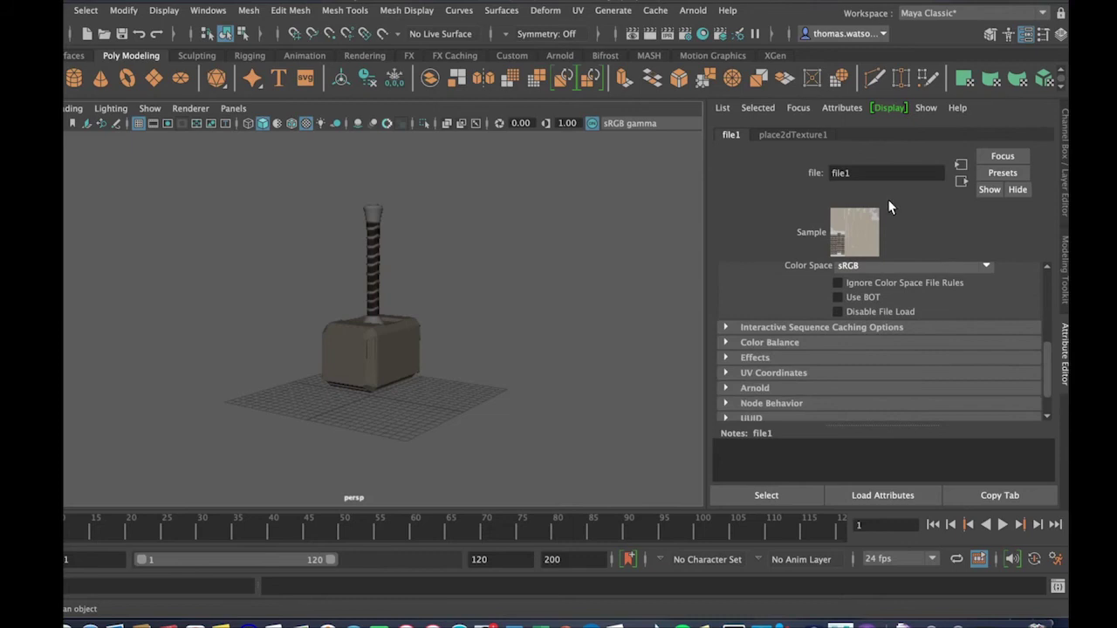
pyautogui.click(778, 137)
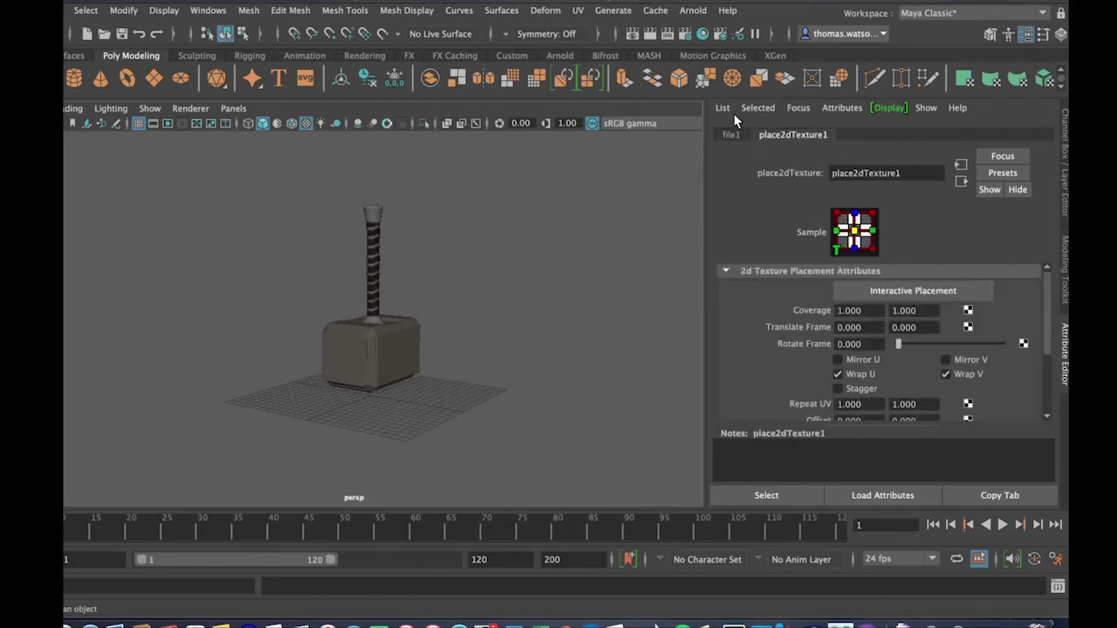
pyautogui.click(724, 109)
pyautogui.click(761, 107)
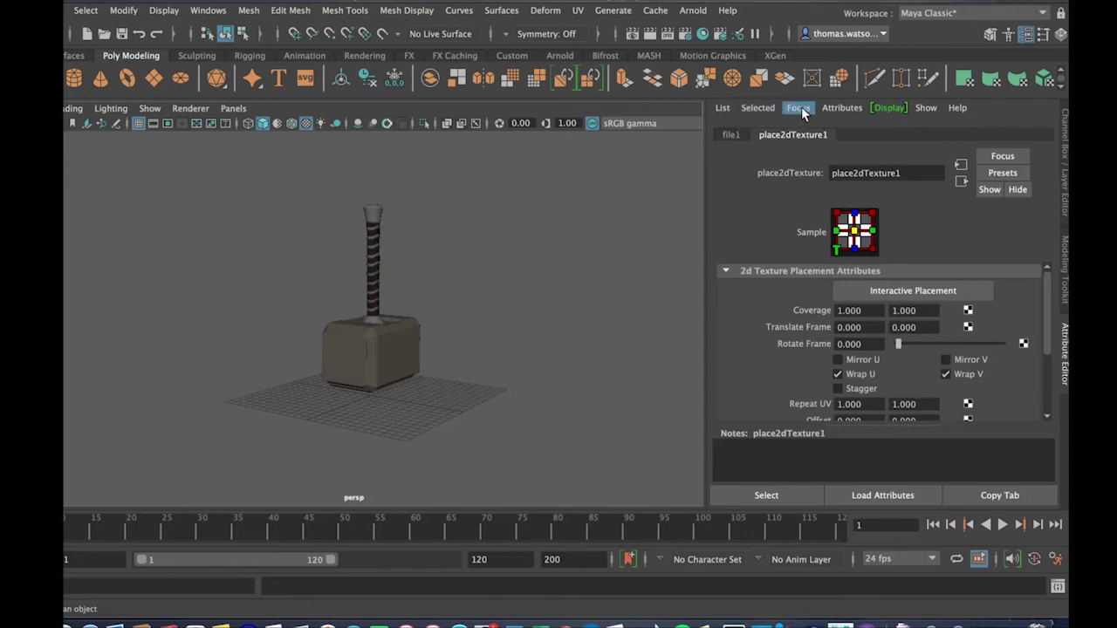
pyautogui.click(799, 108)
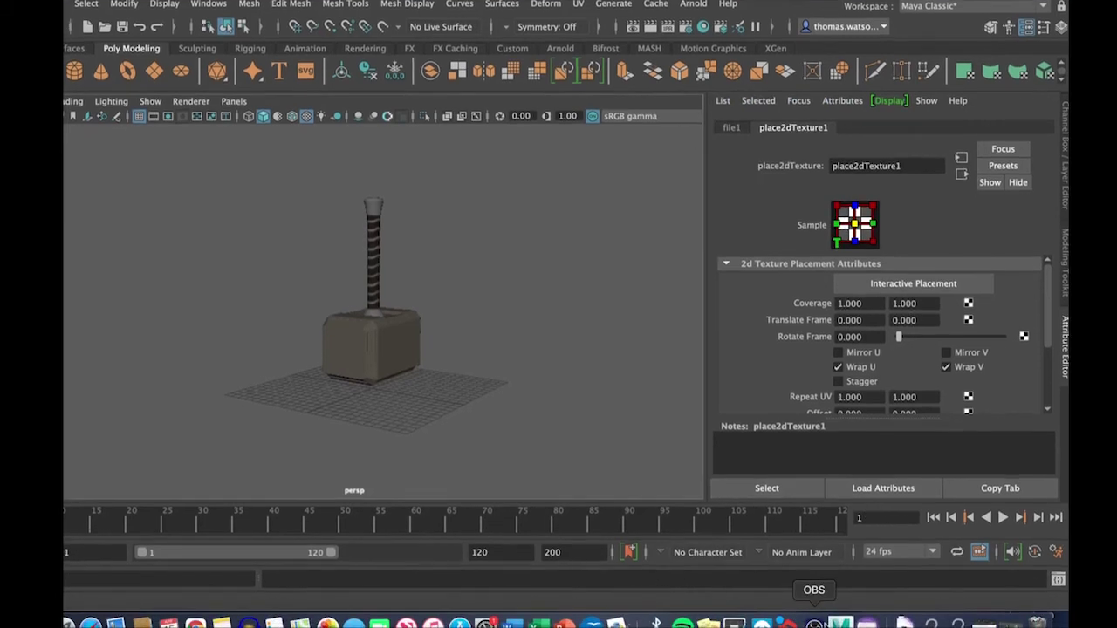
# - Restore the minimized Hypershade, enlarge it and reposition it so that all its materials are accessible
pyautogui.click(1012, 625)
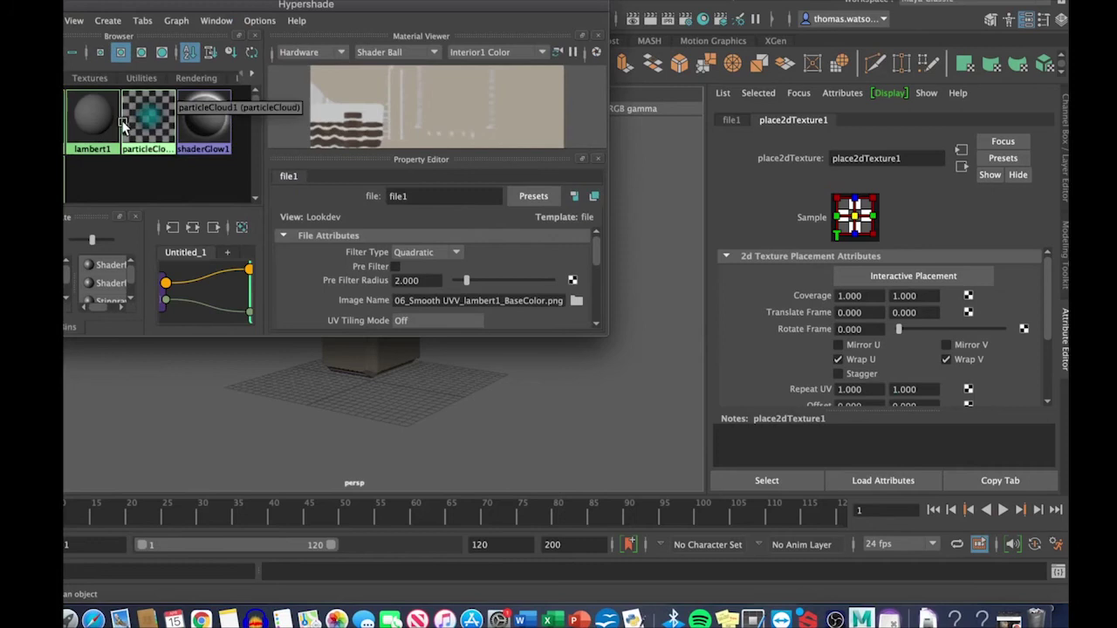
pyautogui.scroll(-1, 134, 165)
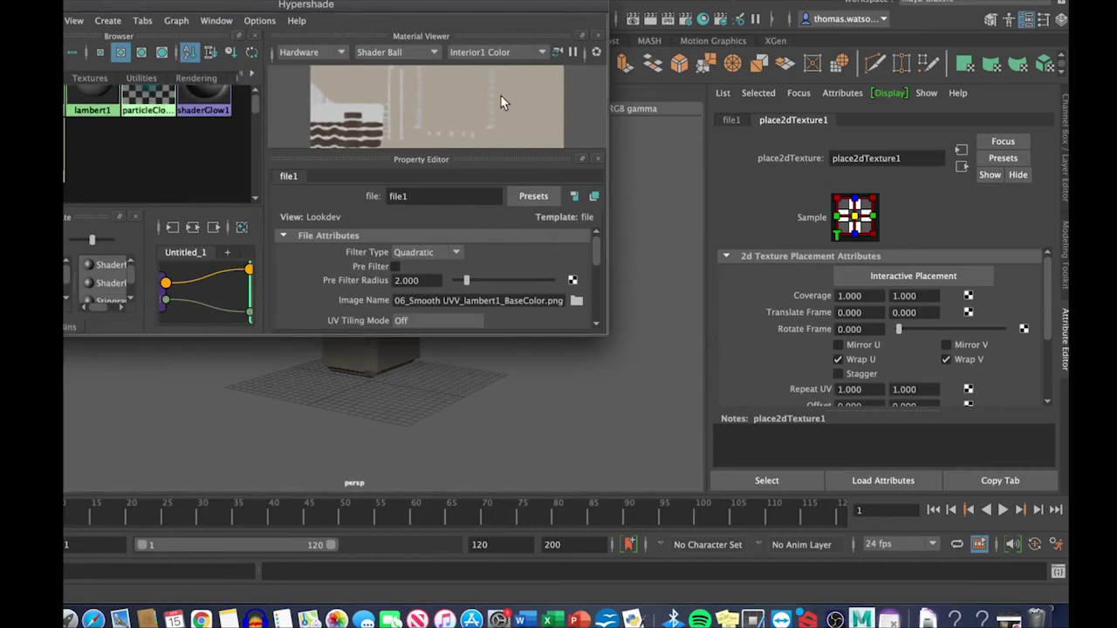
pyautogui.moveTo(608, 336); pyautogui.dragTo(672, 356)
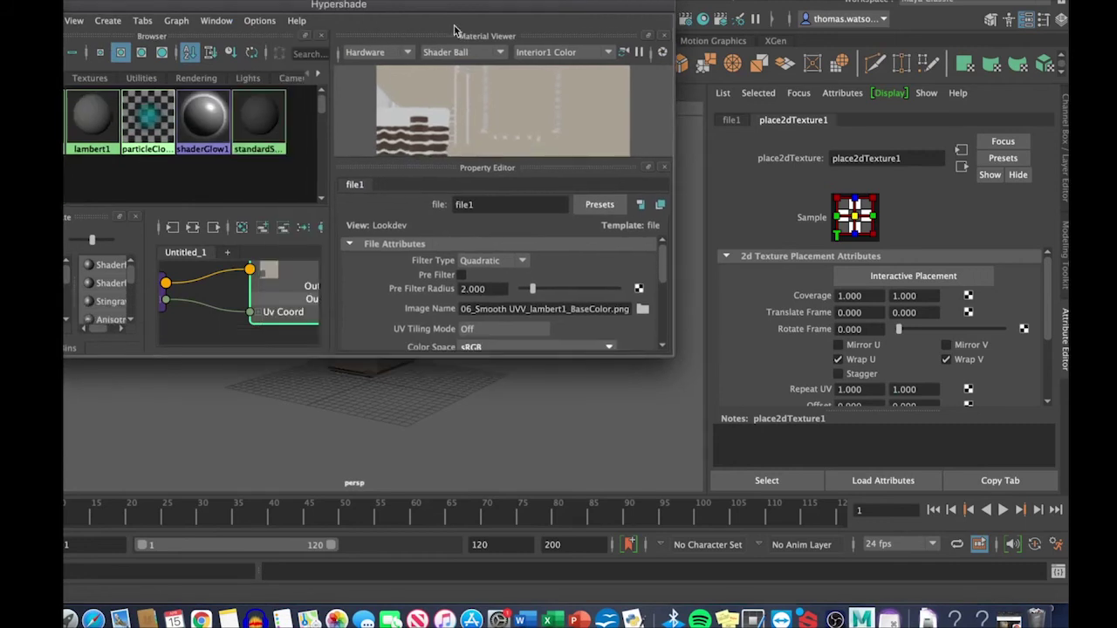
pyautogui.moveTo(571, 9); pyautogui.dragTo(641, 44)
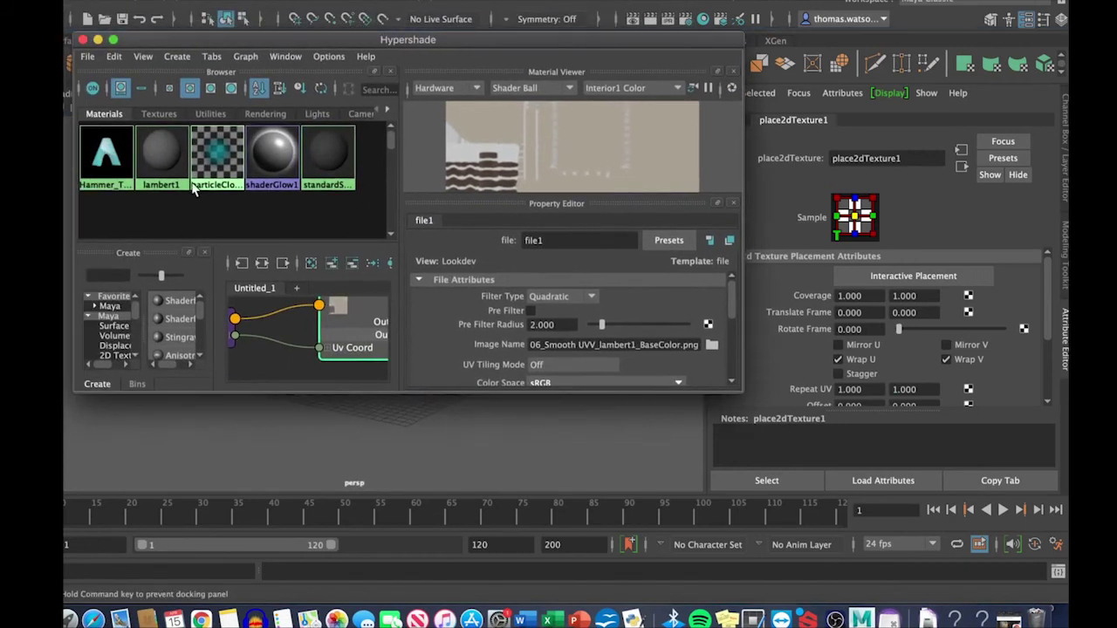
# - Load Hammer_Text's attributes, minimize the Hypershade, and connect a File texture to the material's base Metalness
pyautogui.click(83, 150)
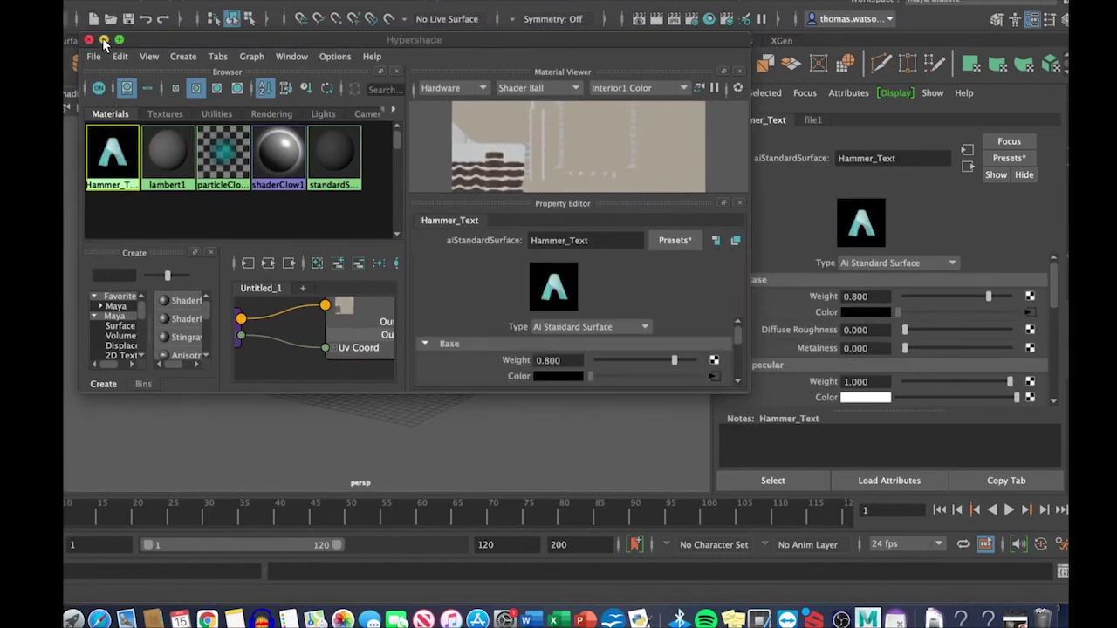
pyautogui.click(103, 39)
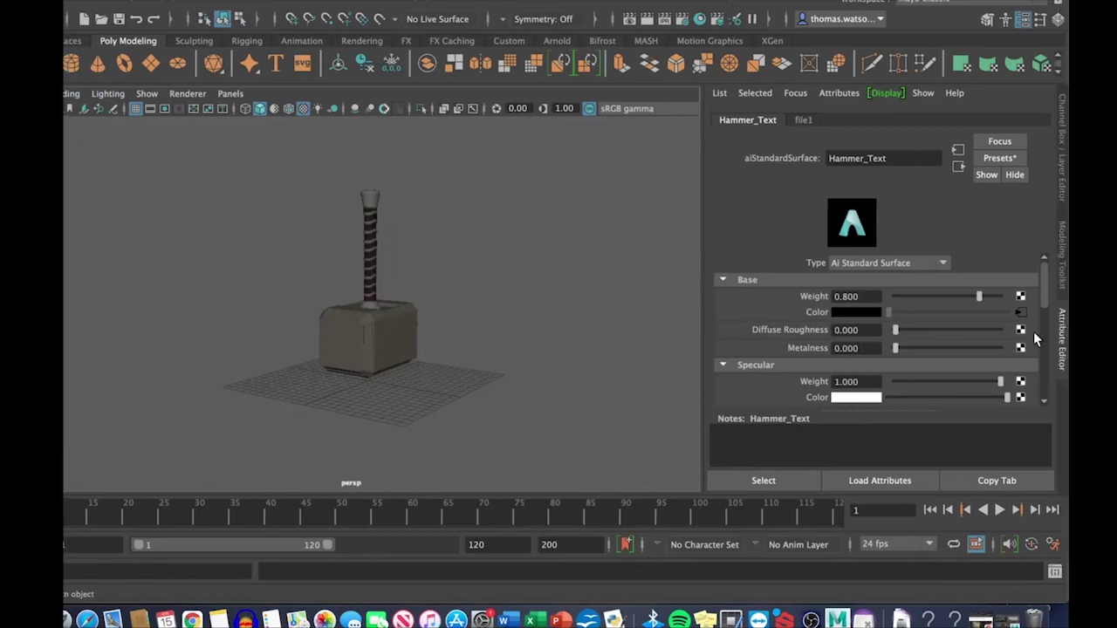
pyautogui.moveTo(1041, 299); pyautogui.dragTo(1040, 291)
pyautogui.click(1020, 347)
pyautogui.click(468, 162)
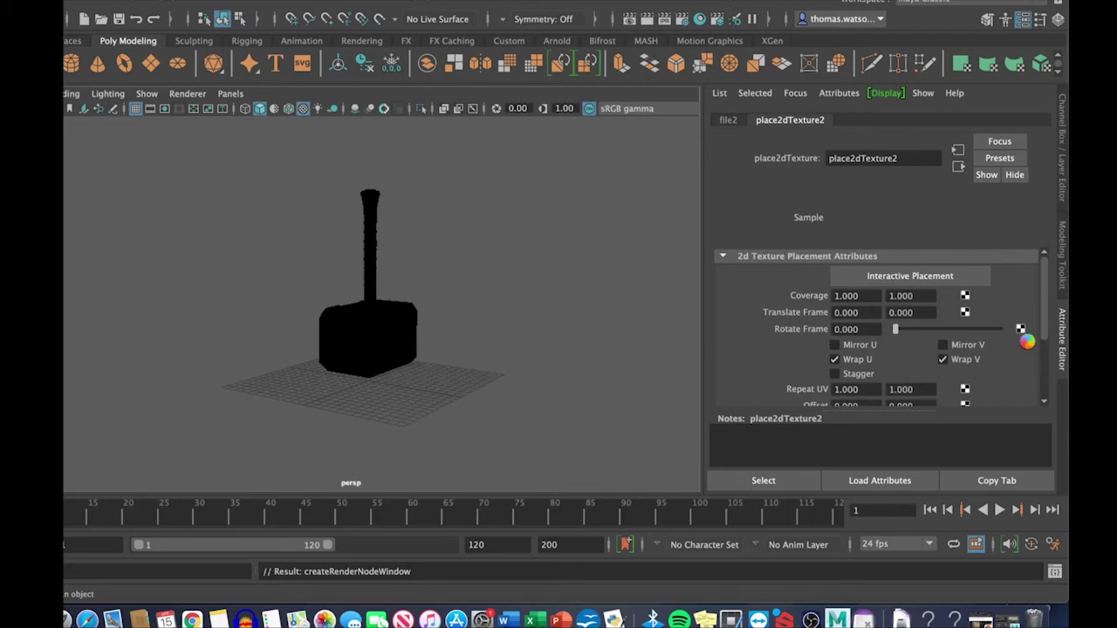
pyautogui.scroll(-3, 1027, 343)
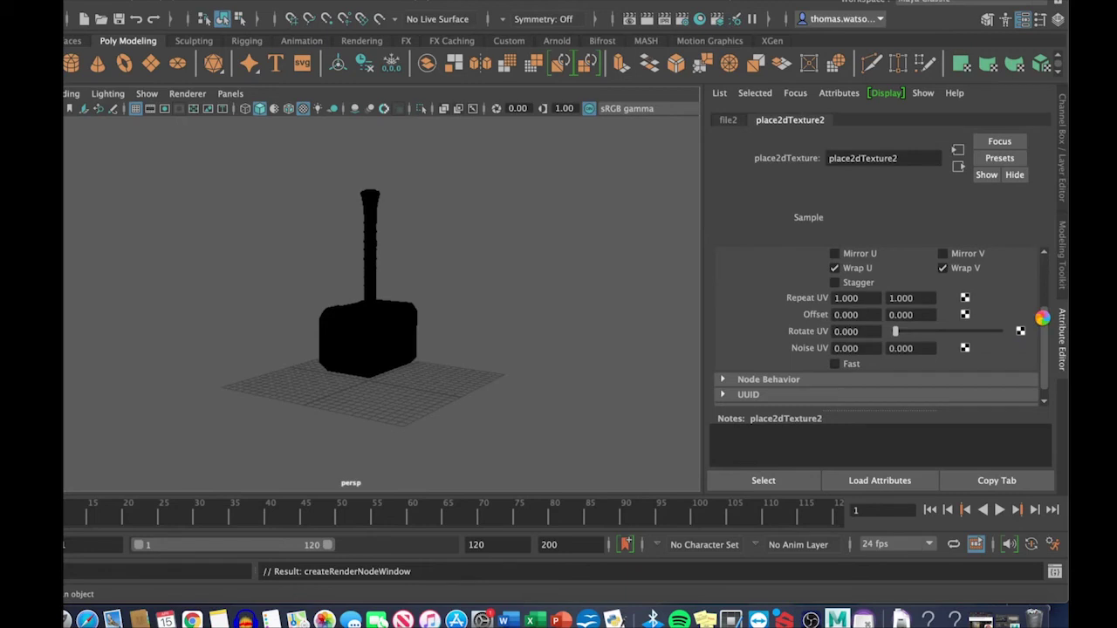
pyautogui.scroll(3, 1043, 328)
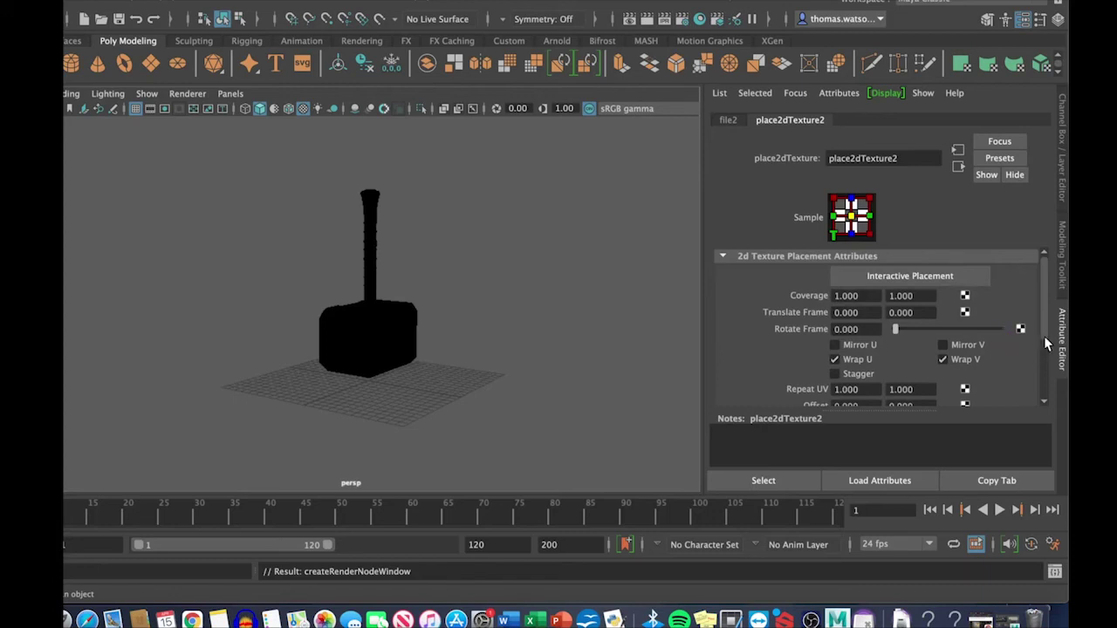
pyautogui.moveTo(1044, 335); pyautogui.dragTo(1012, 304)
pyautogui.click(721, 94)
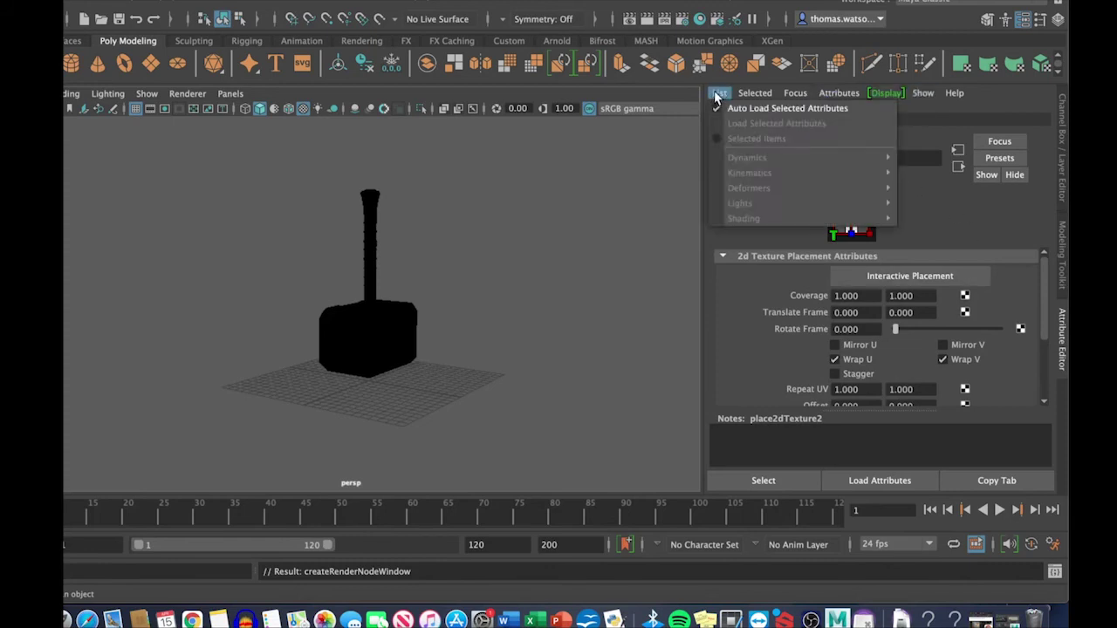
pyautogui.click(717, 96)
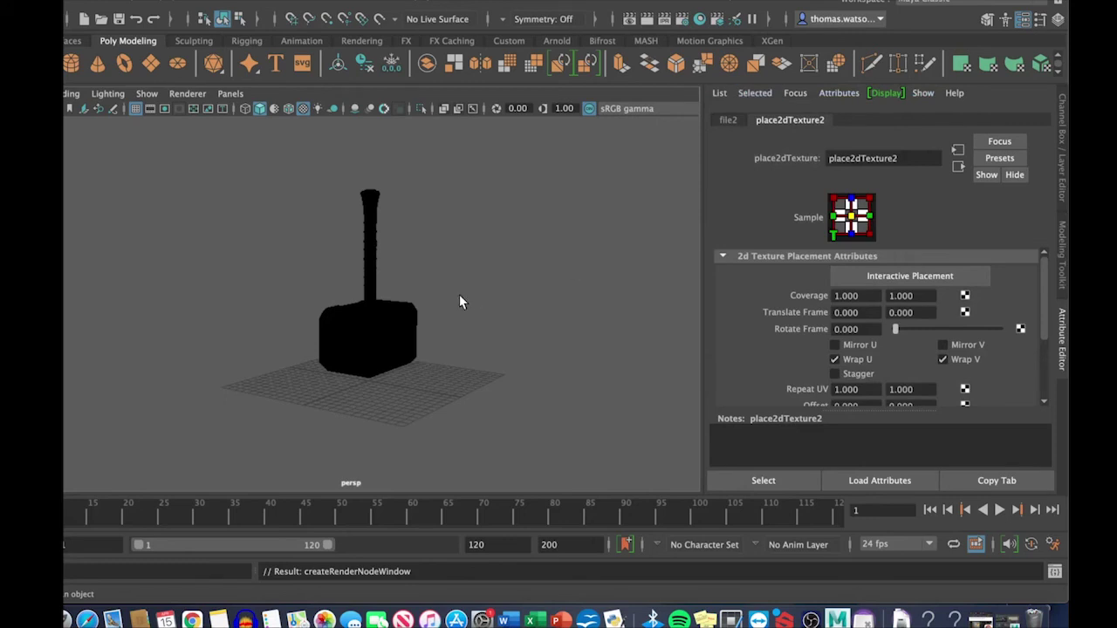
# - Select the hammer mesh and examine its channels and construction history inputs for the material
pyautogui.click(367, 323)
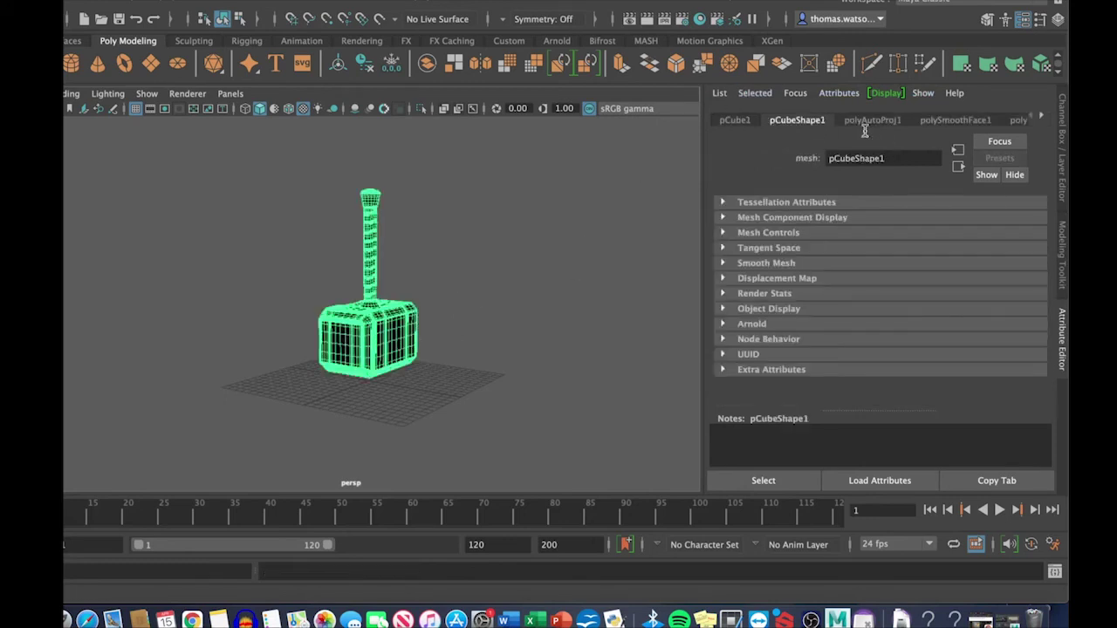
pyautogui.click(1060, 249)
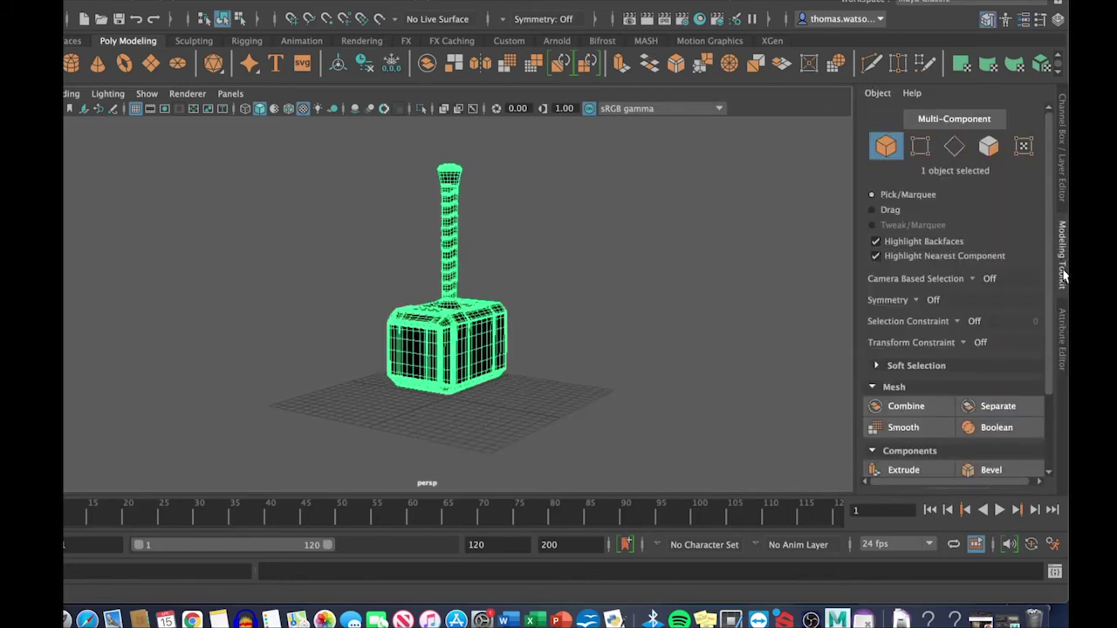
pyautogui.click(1059, 187)
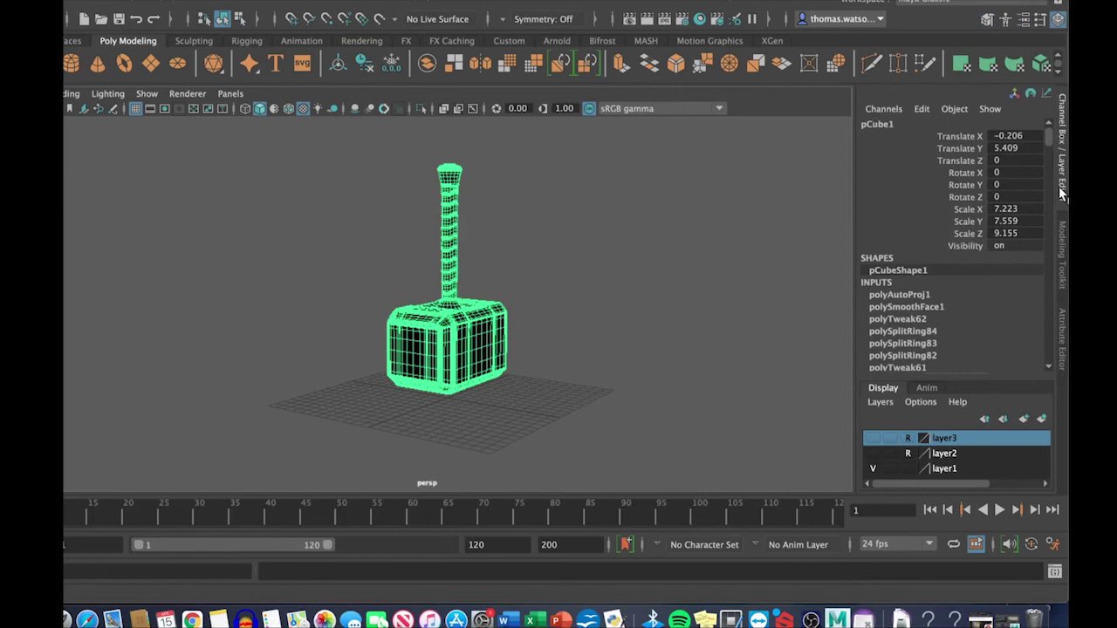
pyautogui.scroll(-2, 915, 335)
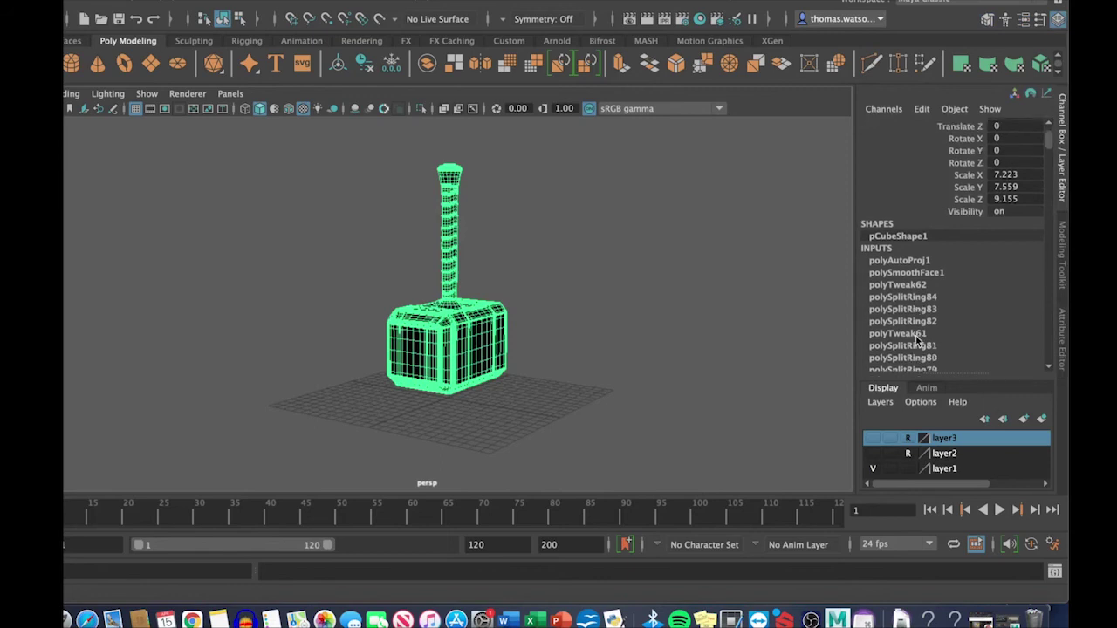
pyautogui.scroll(-2, 914, 293)
pyautogui.scroll(-4, 930, 314)
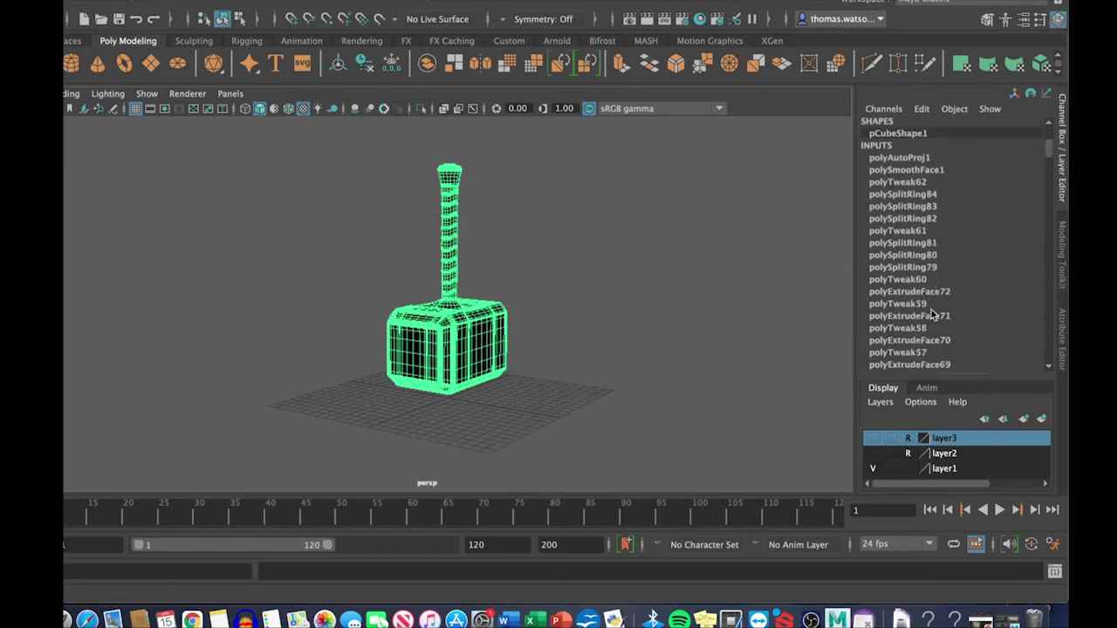
pyautogui.scroll(-15, 931, 310)
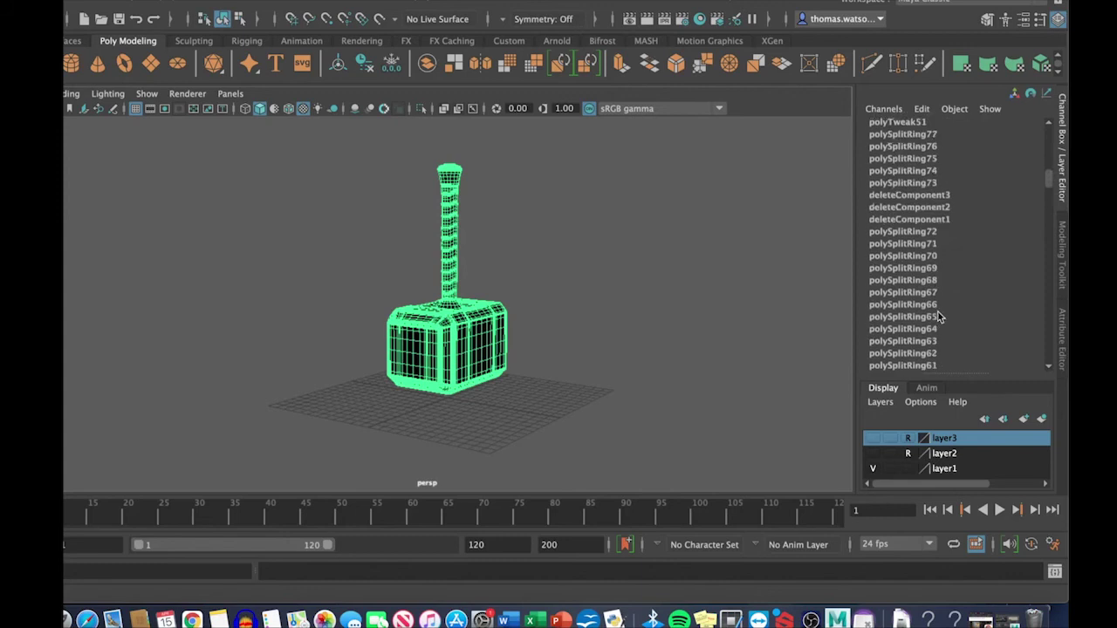
pyautogui.scroll(-5, 1020, 262)
pyautogui.moveTo(1044, 211); pyautogui.dragTo(1040, 135)
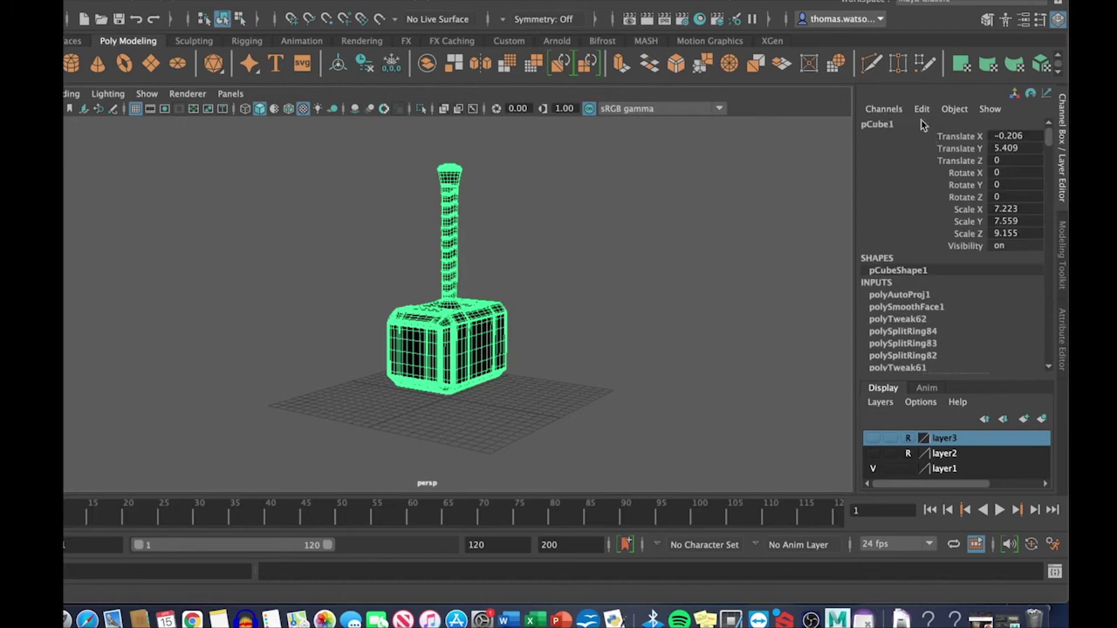
# - Look through the attribute nodes of the selected hammer mesh for its Hammer_Text material
pyautogui.click(1057, 354)
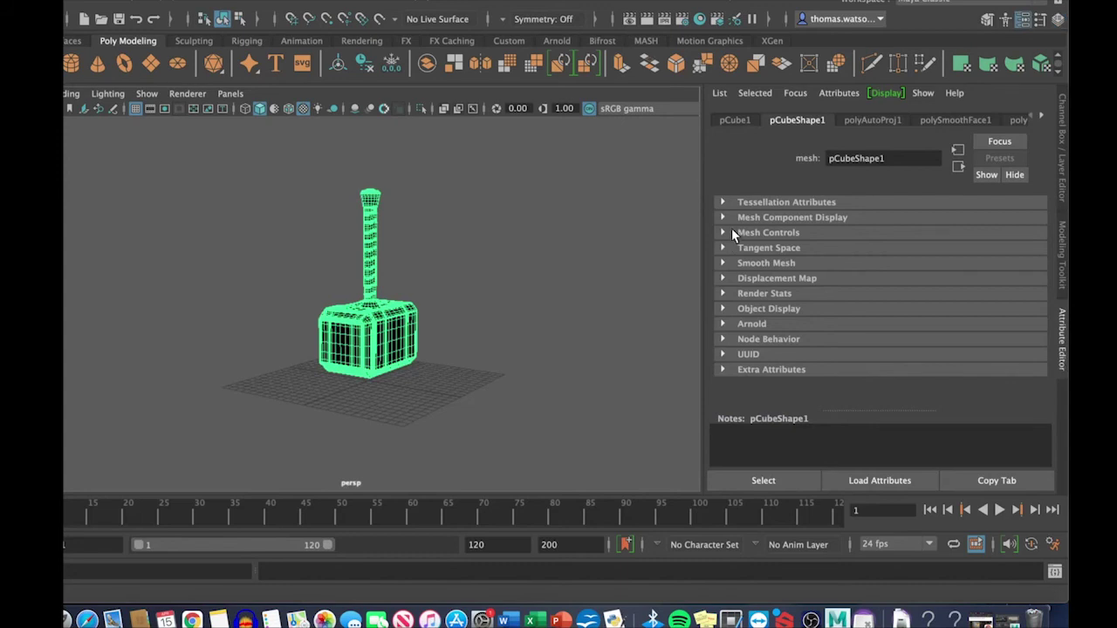
pyautogui.click(1042, 116)
pyautogui.click(1043, 116)
pyautogui.click(1043, 116)
pyautogui.click(1043, 116)
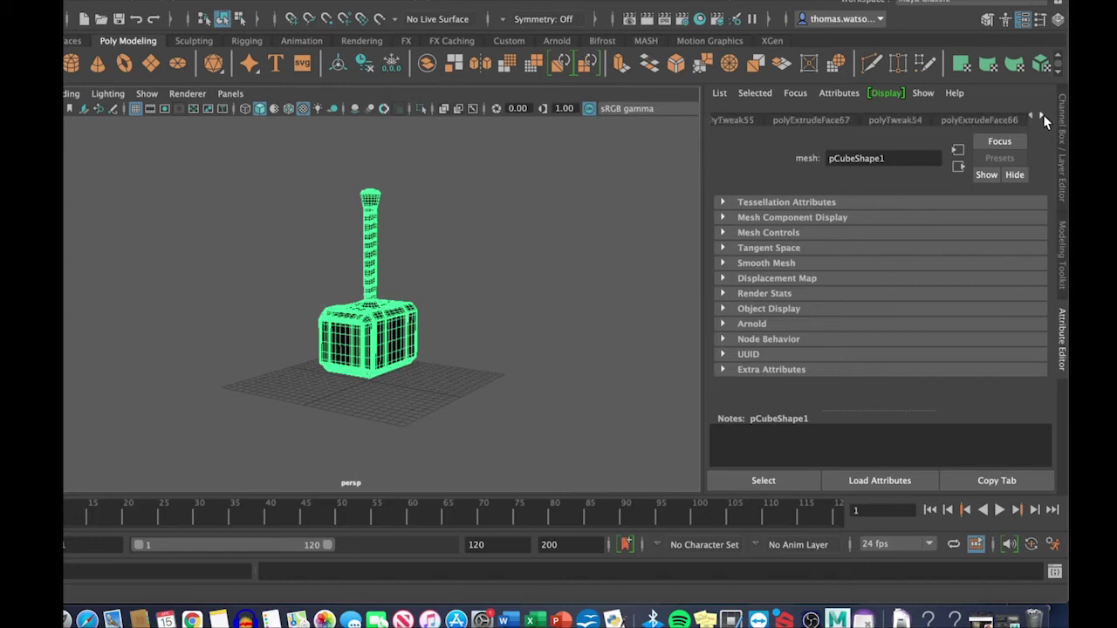
pyautogui.click(1042, 116)
pyautogui.click(1042, 116)
pyautogui.click(1042, 116)
pyautogui.click(1042, 116)
pyautogui.click(1042, 116)
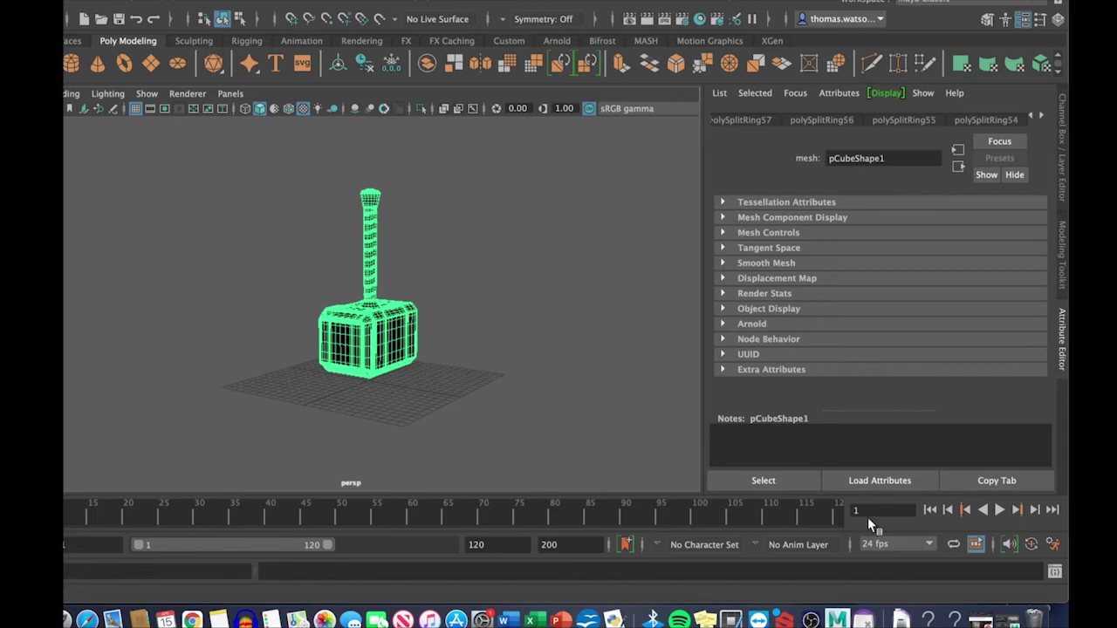
# - Restore the Hypershade, load Hammer_Text's attributes again, and minimize the window
pyautogui.click(1003, 621)
pyautogui.moveTo(400, 48); pyautogui.dragTo(476, 52)
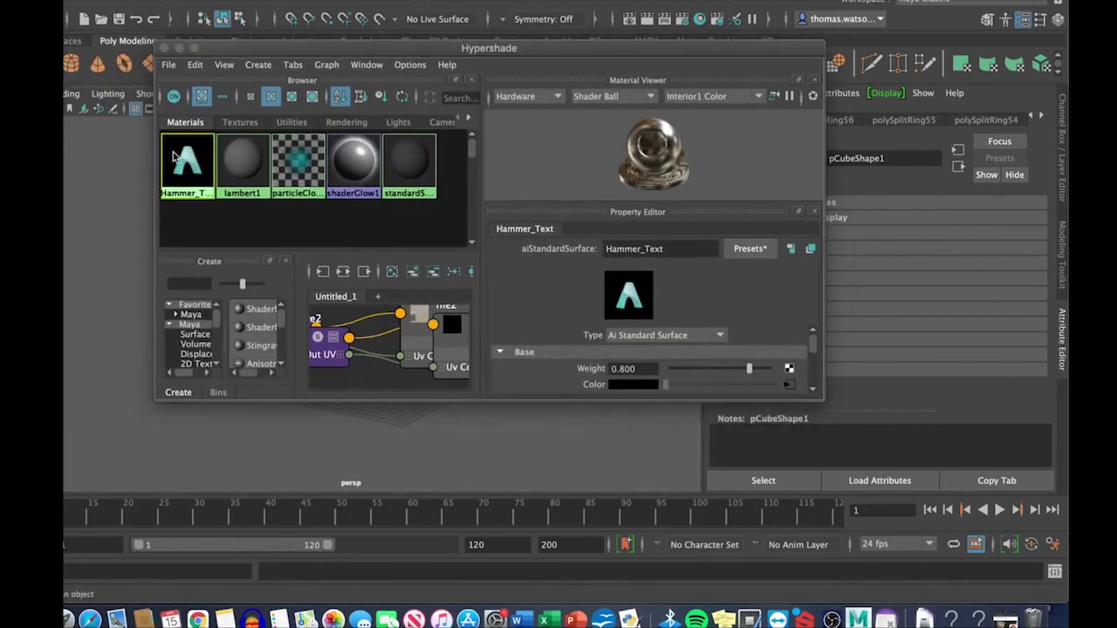
pyautogui.click(201, 97)
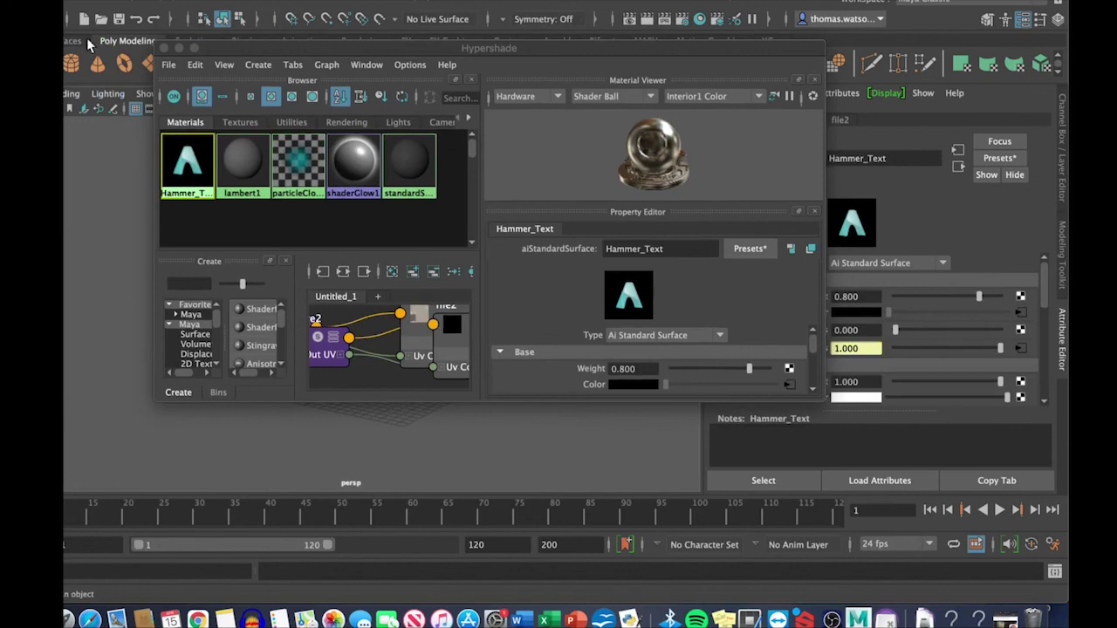
pyautogui.click(179, 48)
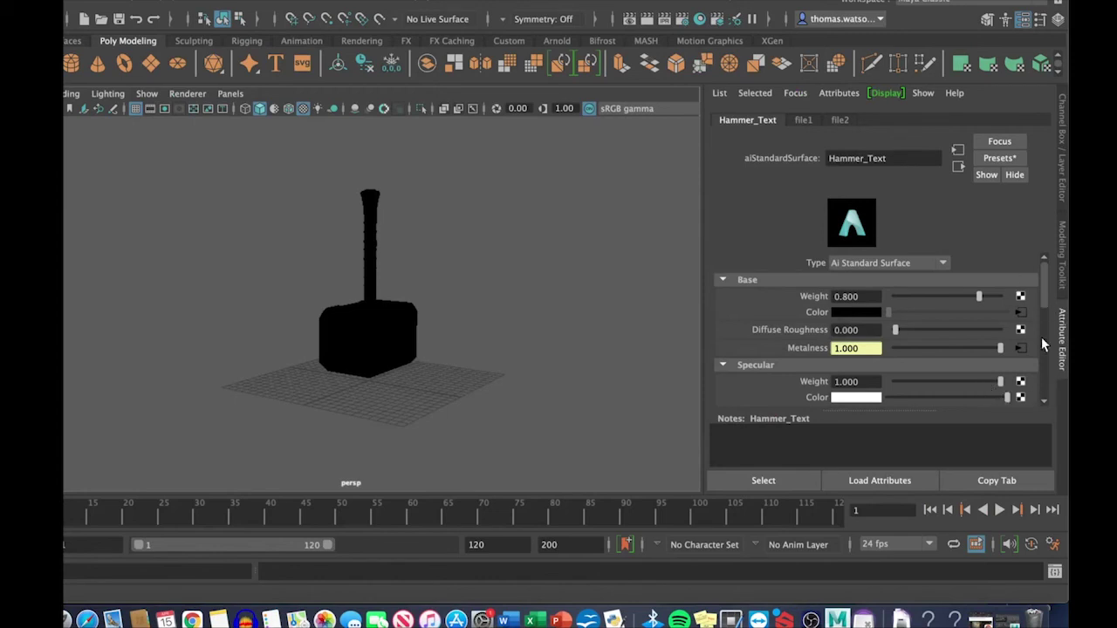
# - Open the File texture connected to Hammer_Text's Metalness and load Thor'sHammer_006_Smooth UVV_lambert1_Metallic.png from the Textures folder as its image
pyautogui.scroll(-2, 1041, 303)
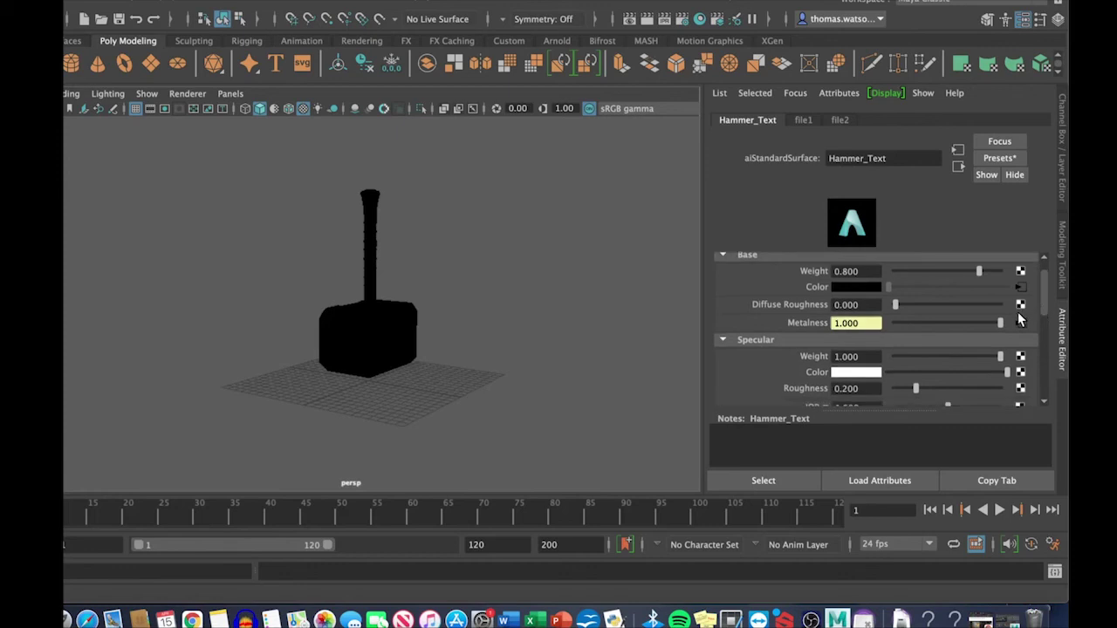
pyautogui.click(1019, 321)
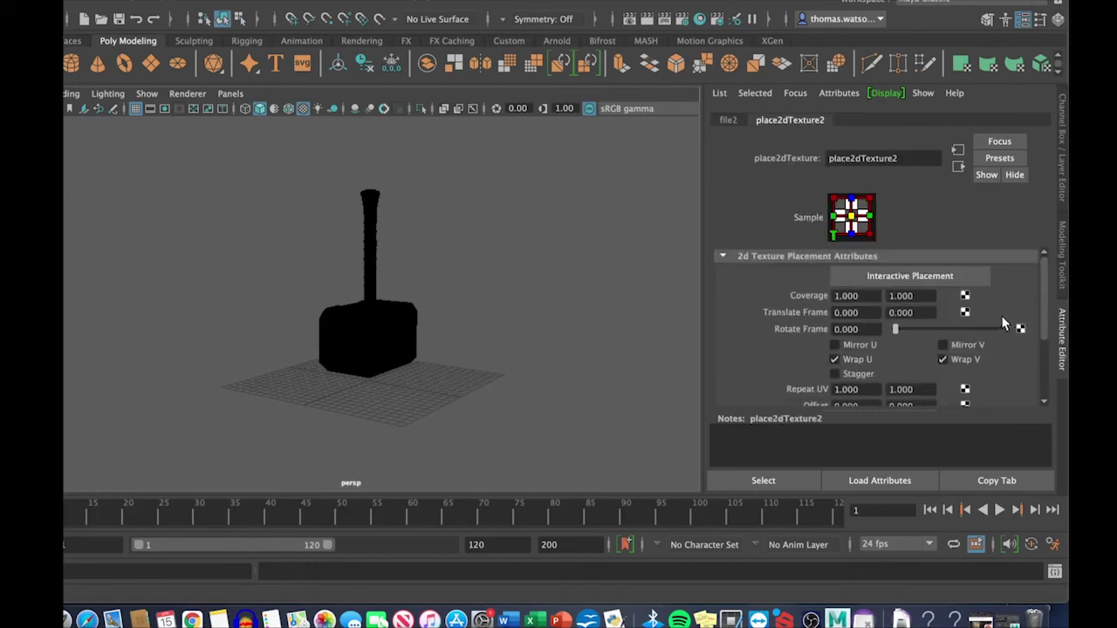
pyautogui.scroll(-5, 1004, 339)
pyautogui.scroll(5, 1003, 338)
pyautogui.click(727, 119)
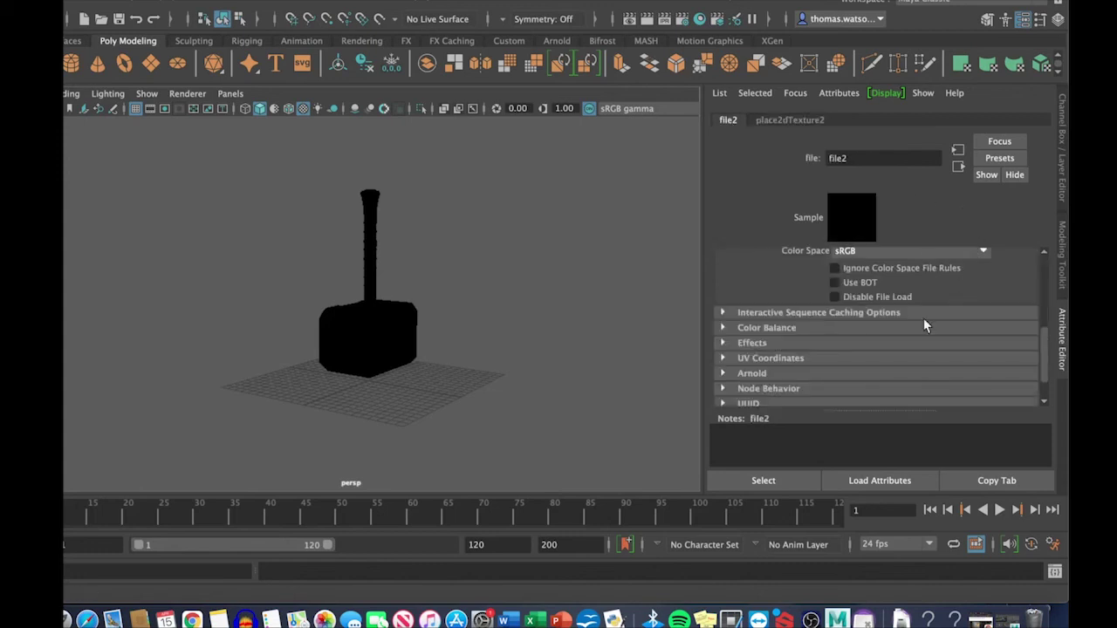
pyautogui.scroll(-1, 848, 318)
pyautogui.scroll(3, 847, 305)
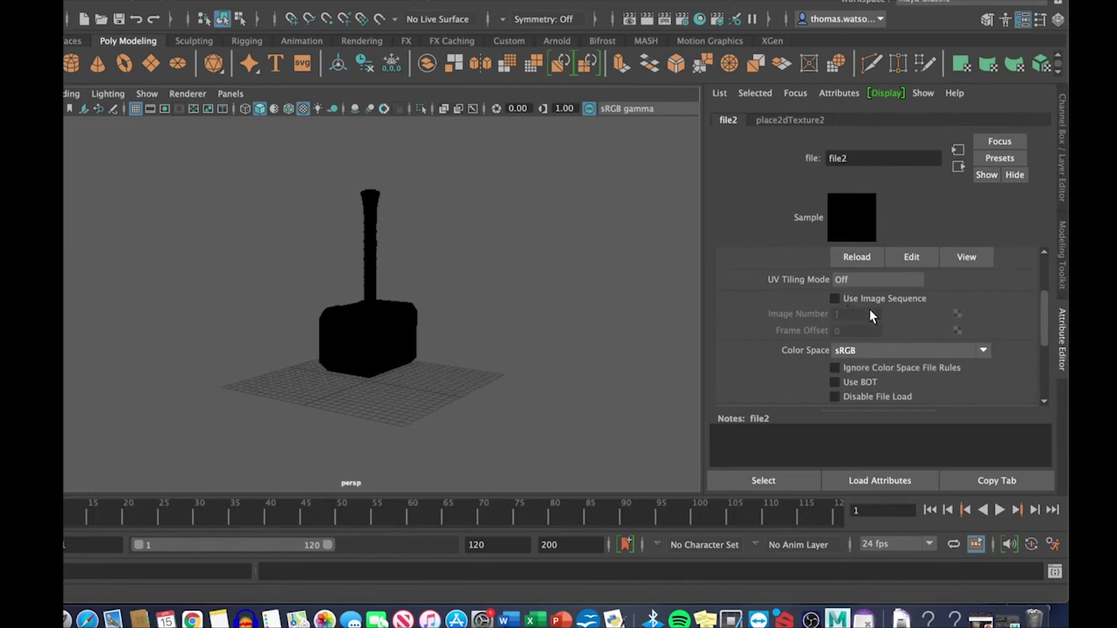
pyautogui.scroll(2, 907, 301)
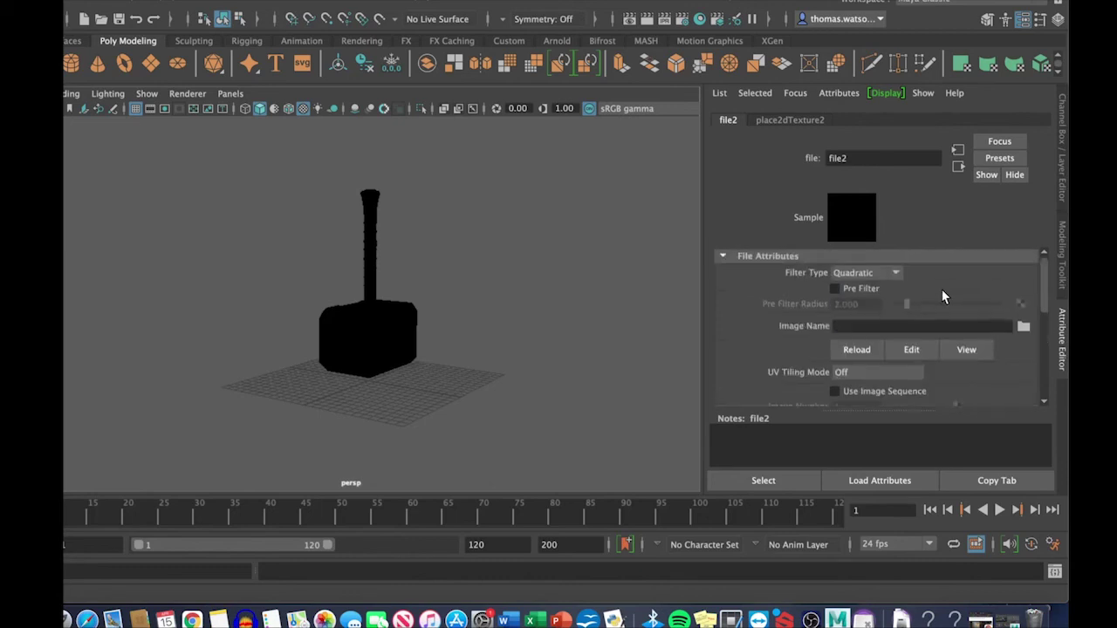
pyautogui.click(1023, 327)
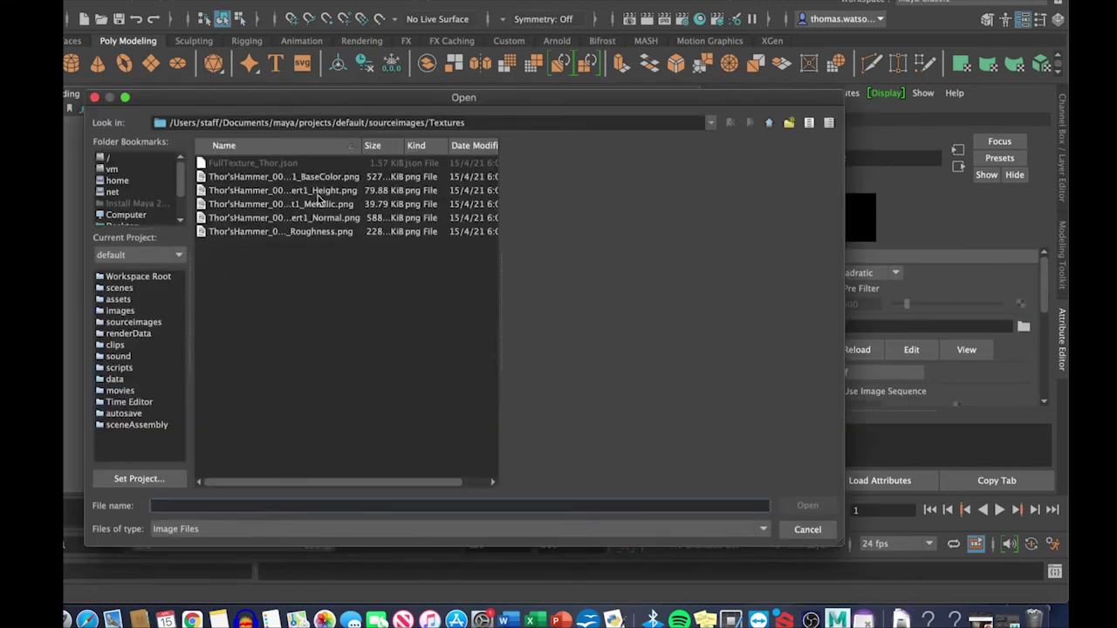
pyautogui.click(321, 204)
pyautogui.doubleClick(321, 204)
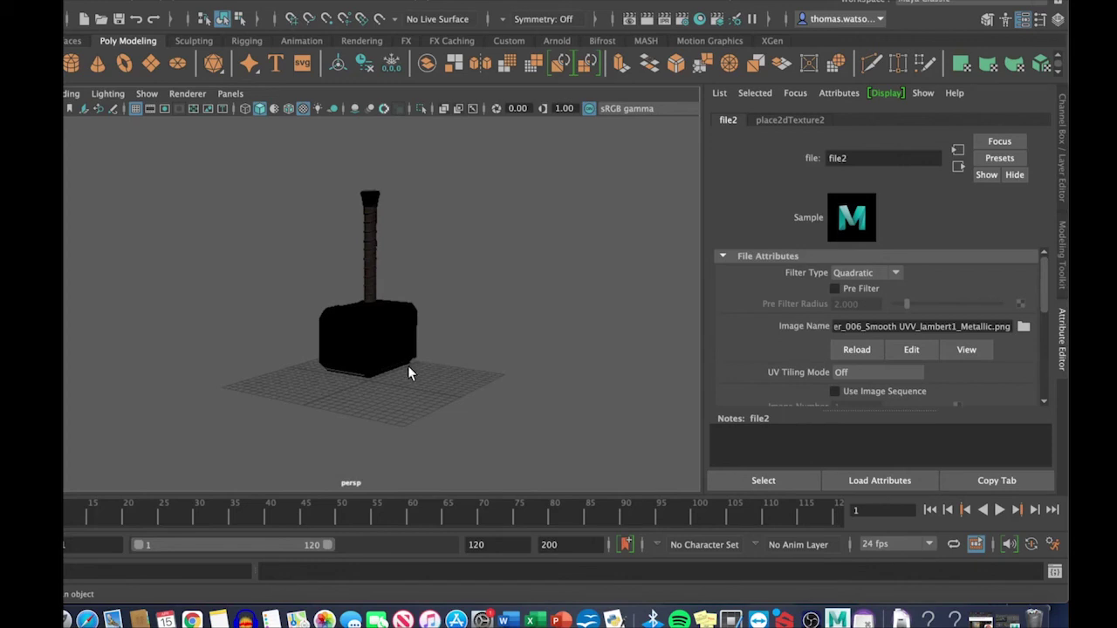
# - Expand the metallic file node's Color Balance settings and connect a new File texture to its Color Offset
pyautogui.keyDown('alt'); pyautogui.moveTo(392, 366); pyautogui.dragTo(521, 359); pyautogui.keyUp('alt')
pyautogui.scroll(3, 373, 330)
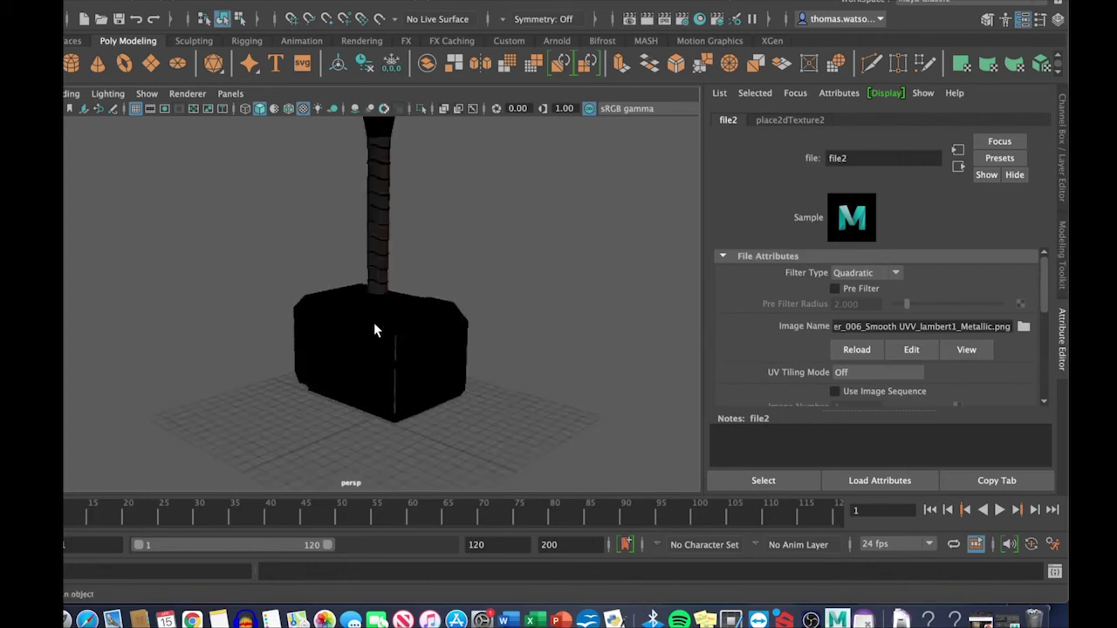
pyautogui.scroll(2, 432, 369)
pyautogui.scroll(-3, 471, 370)
pyautogui.moveTo(1043, 303); pyautogui.dragTo(1054, 373)
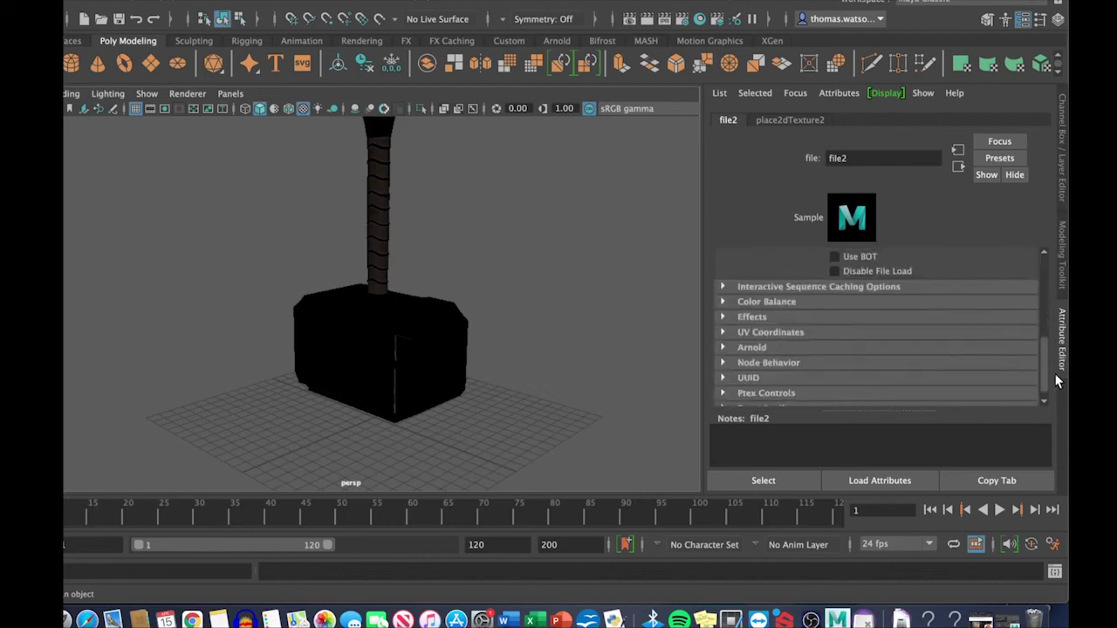
pyautogui.click(722, 302)
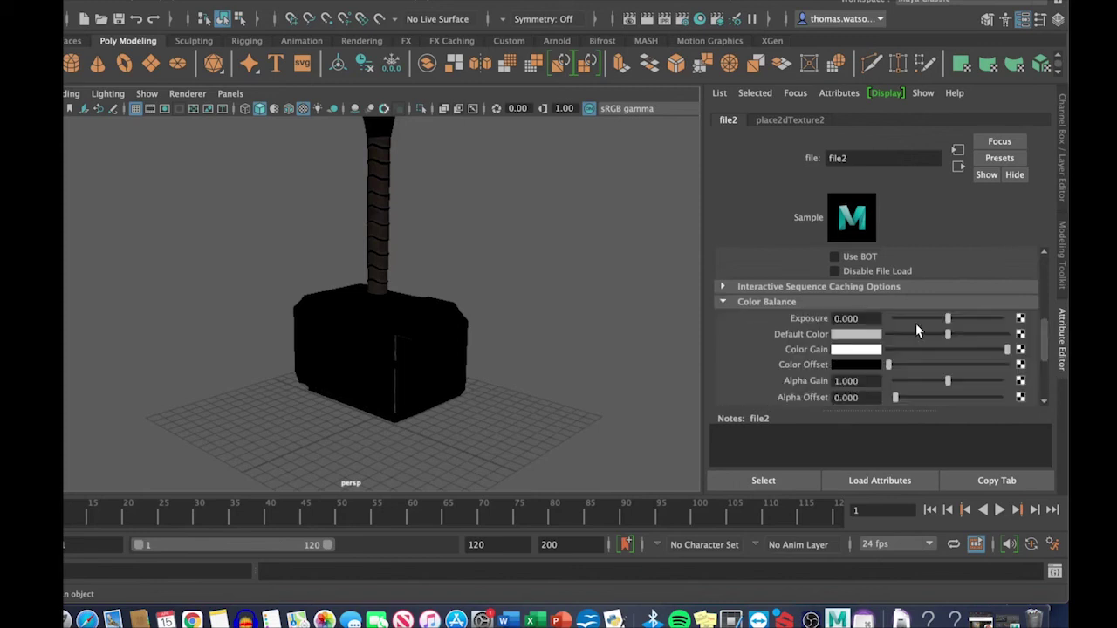
pyautogui.scroll(-2, 1040, 346)
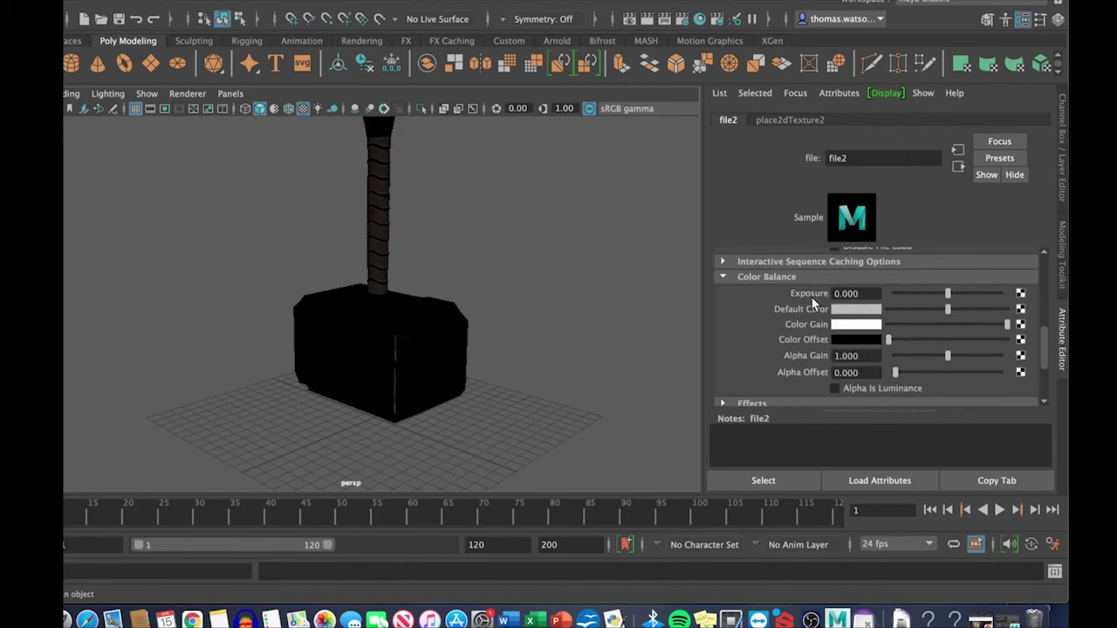
pyautogui.click(1019, 340)
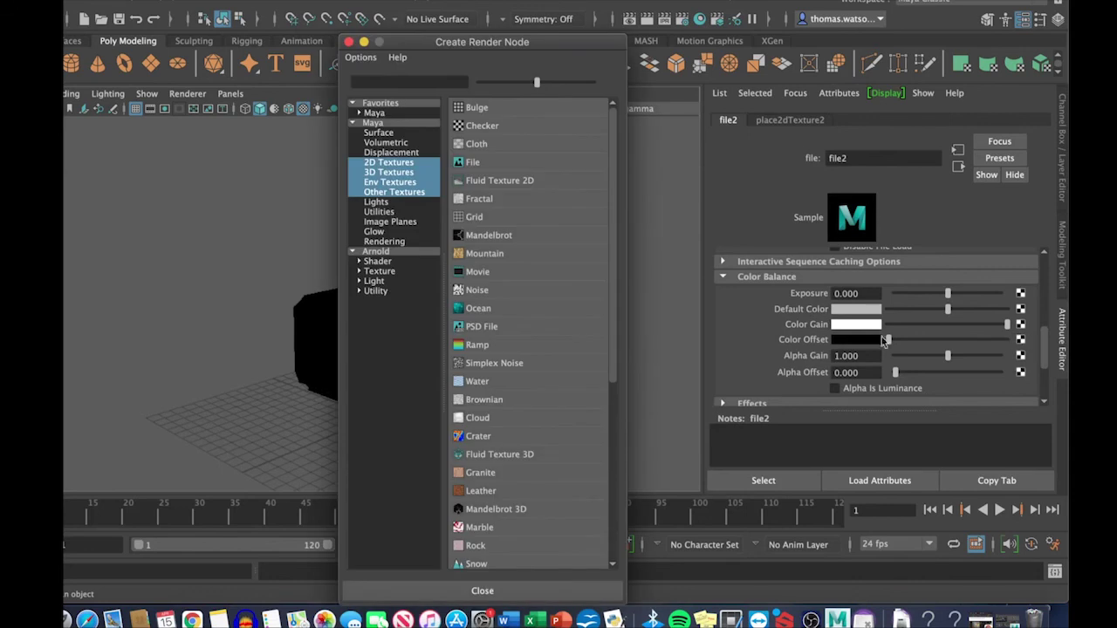
pyautogui.click(471, 165)
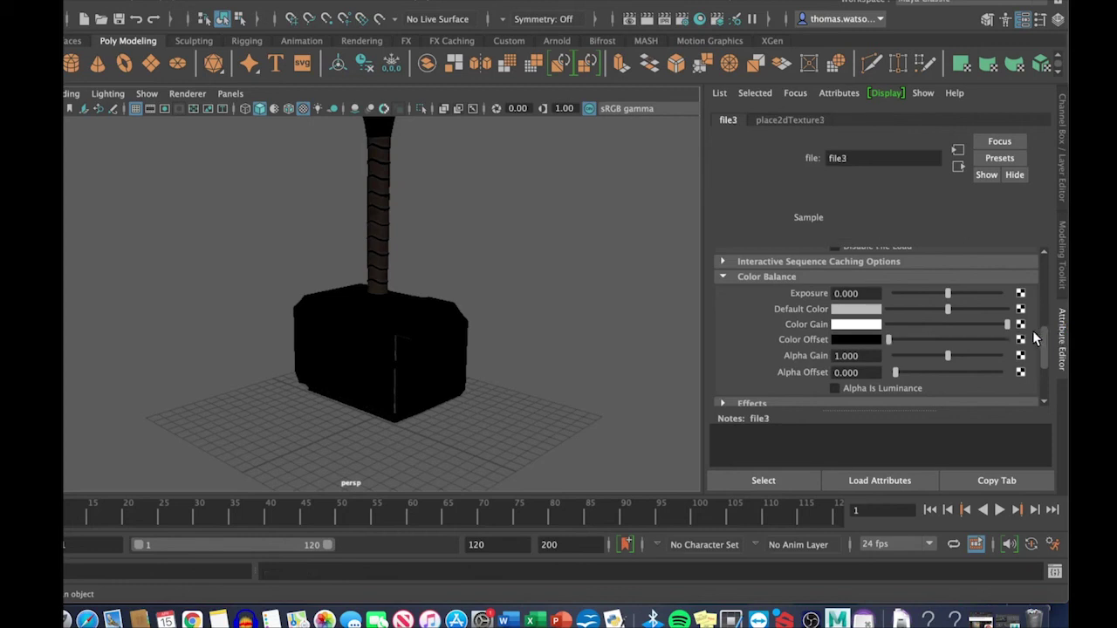
# - Connect a new File texture to the Color Offset of the file3 node
pyautogui.click(1019, 339)
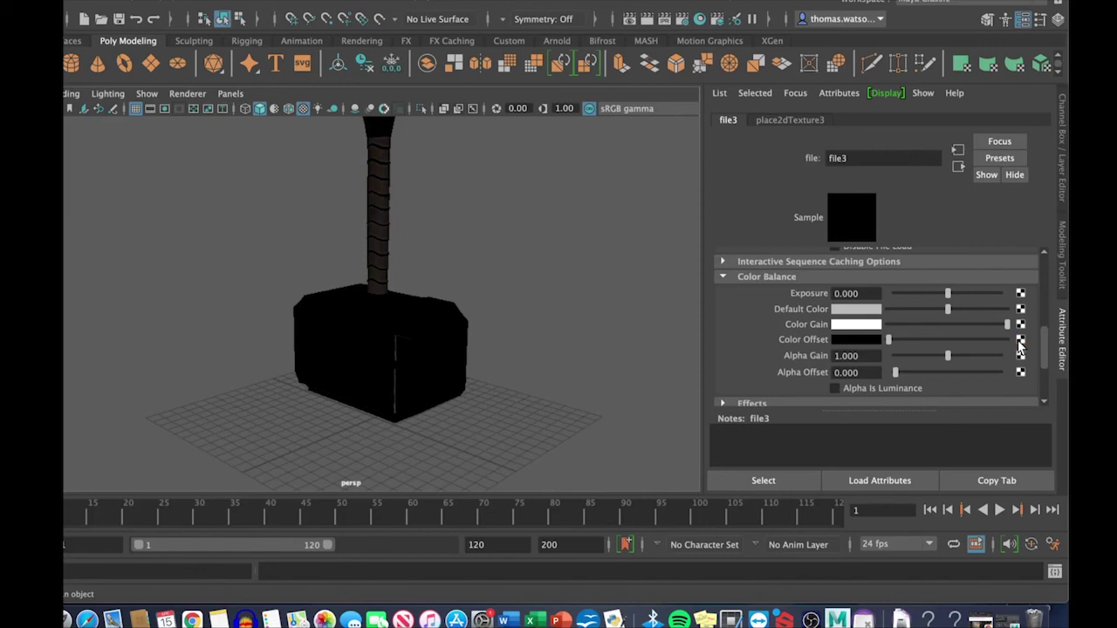
pyautogui.click(1020, 345)
pyautogui.click(1020, 339)
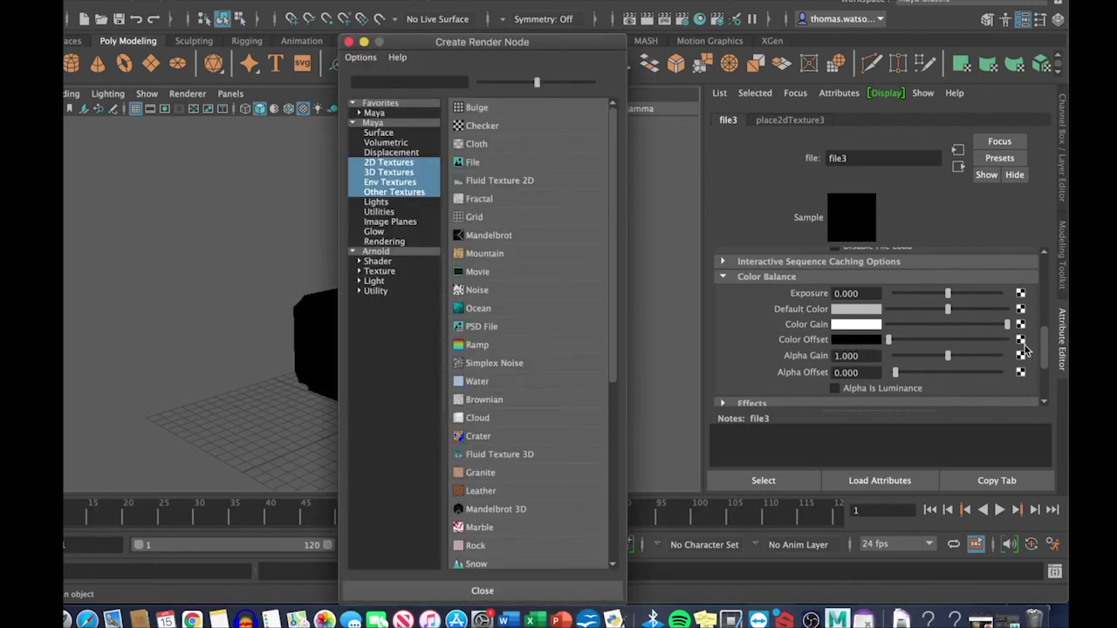
pyautogui.click(501, 162)
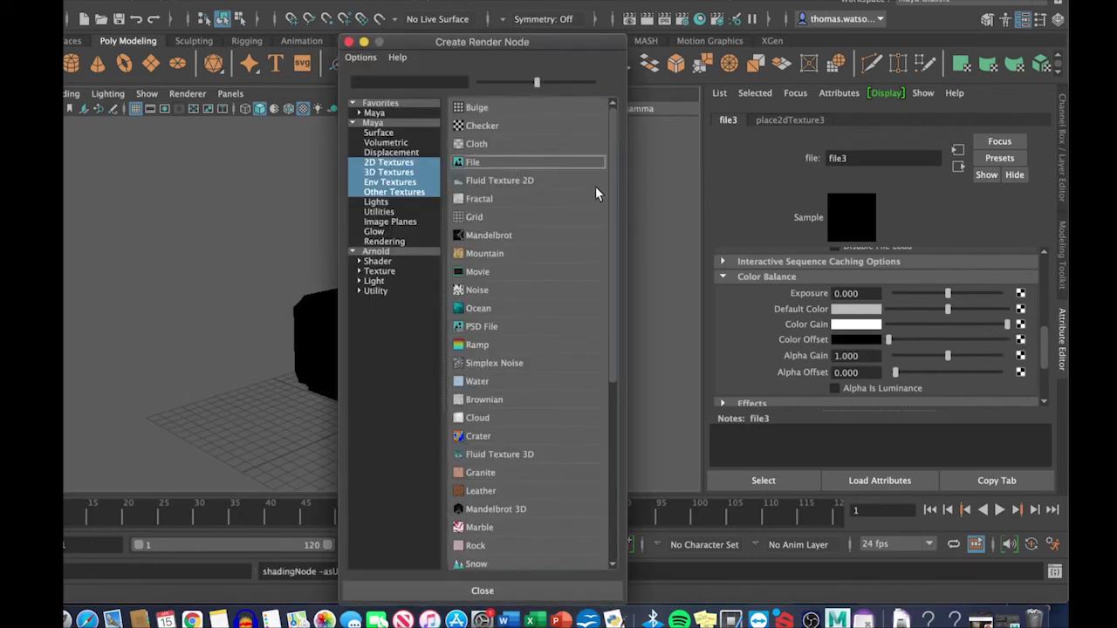
pyautogui.click(471, 162)
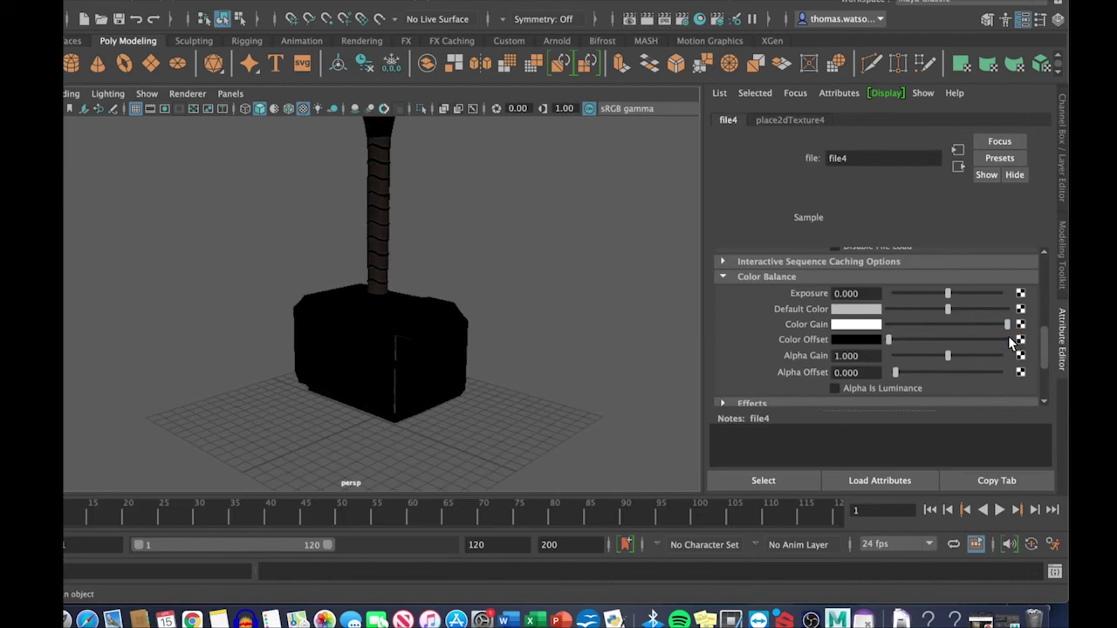
# - Force quit the unneeded Substance Launcher application and close the list of running applications
pyautogui.press('super+Tab')
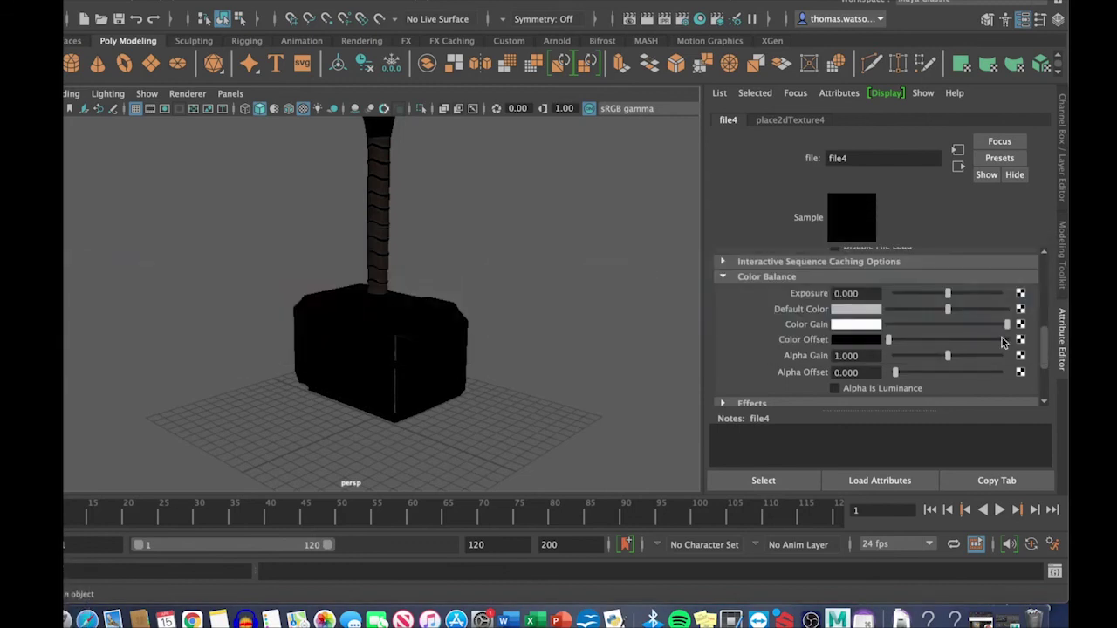
pyautogui.press('super+alt+Escape')
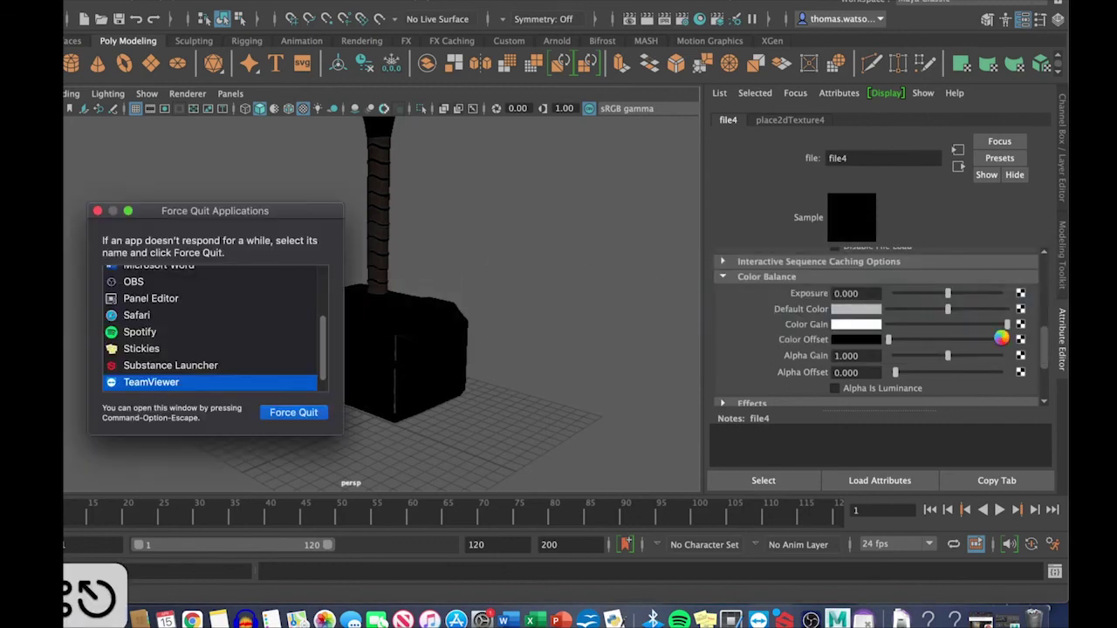
pyautogui.click(194, 367)
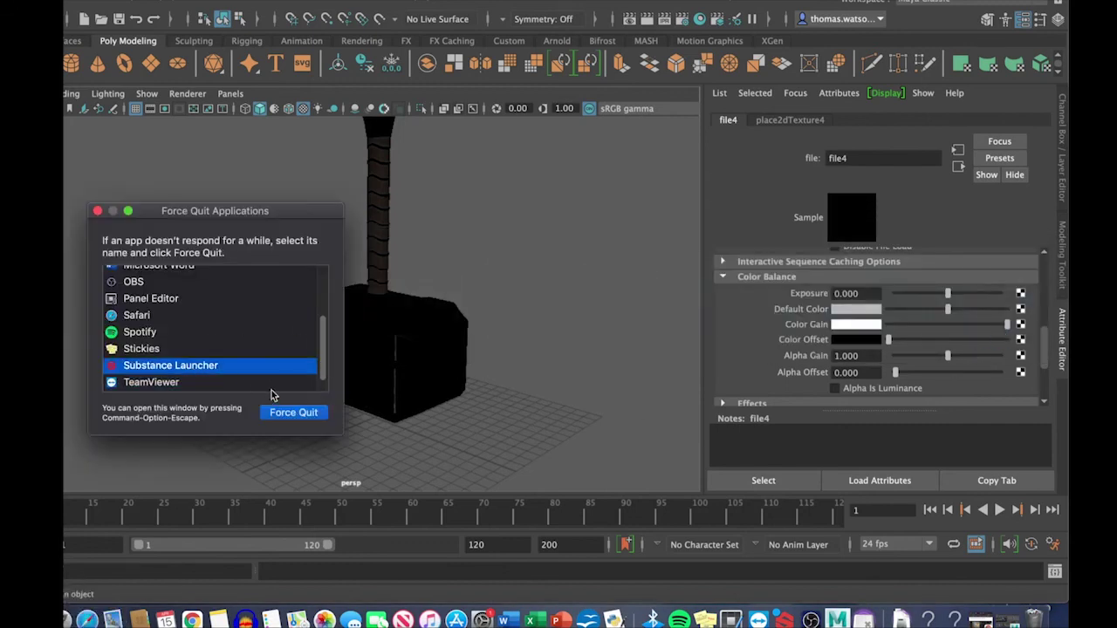
pyautogui.click(294, 412)
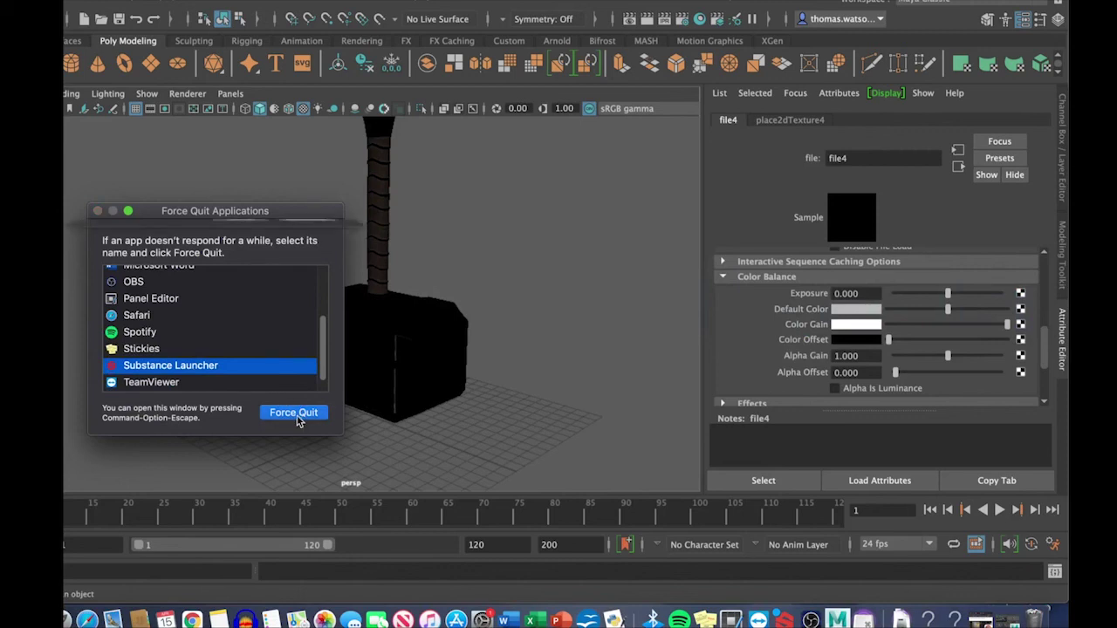
pyautogui.click(321, 297)
pyautogui.scroll(5, 255, 349)
pyautogui.scroll(-5, 226, 367)
pyautogui.scroll(5, 236, 356)
pyautogui.scroll(-5, 240, 356)
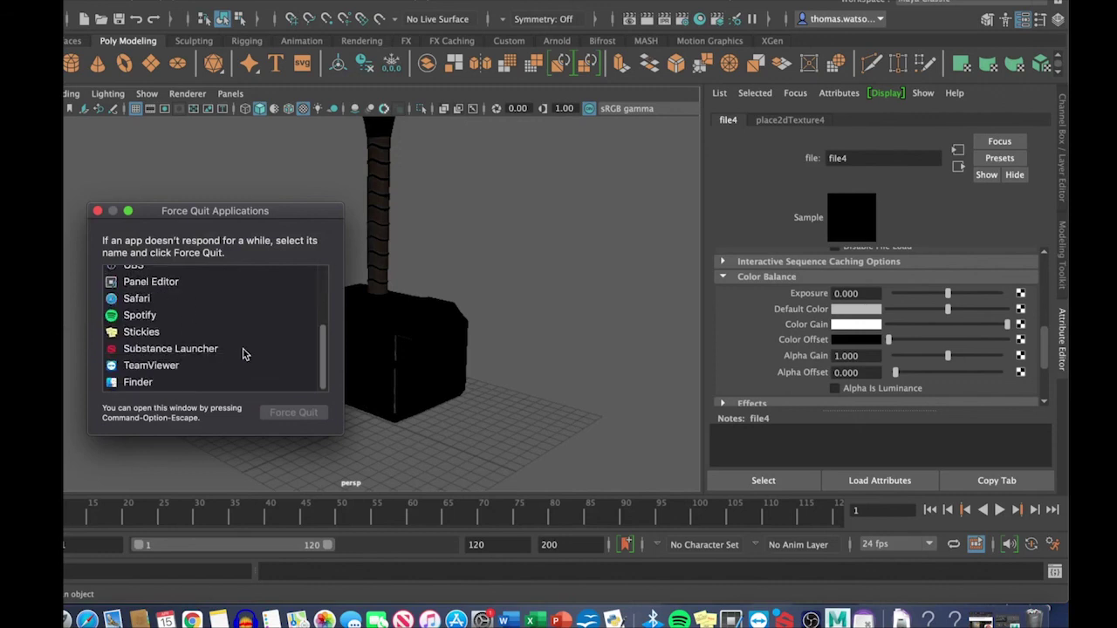
pyautogui.click(98, 210)
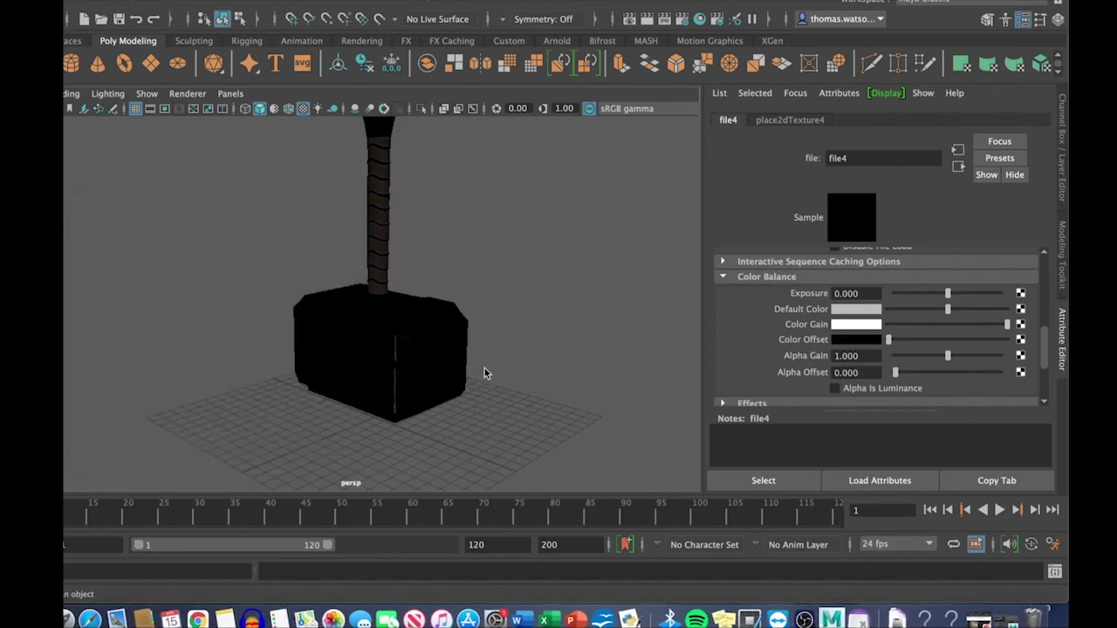
# - Connect another File texture to the Color Offset of the file4 node
pyautogui.click(1019, 339)
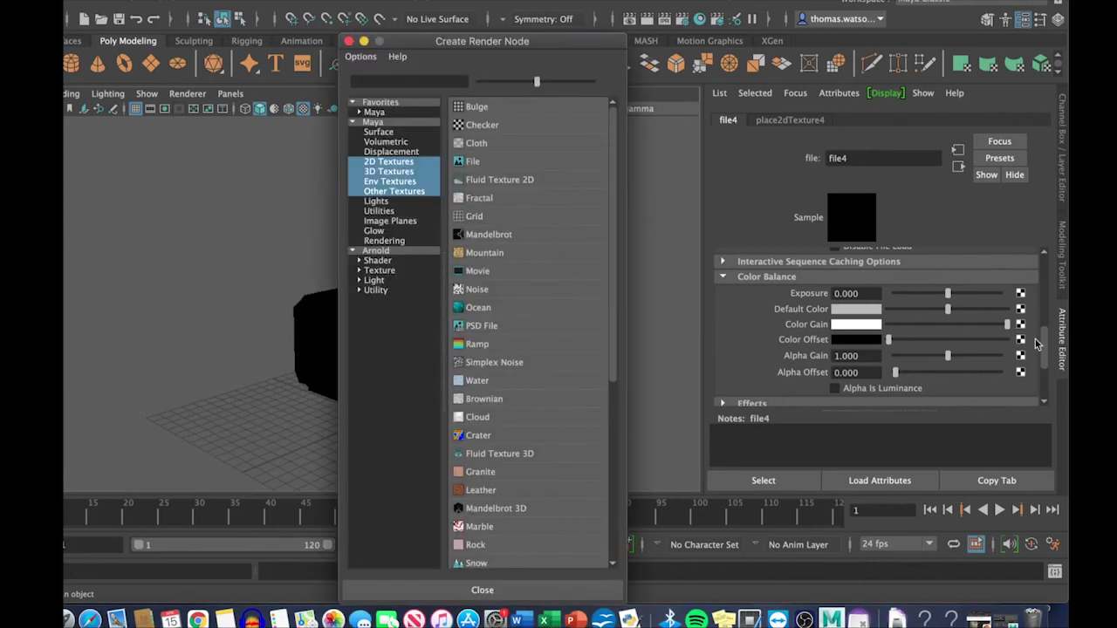
pyautogui.click(471, 161)
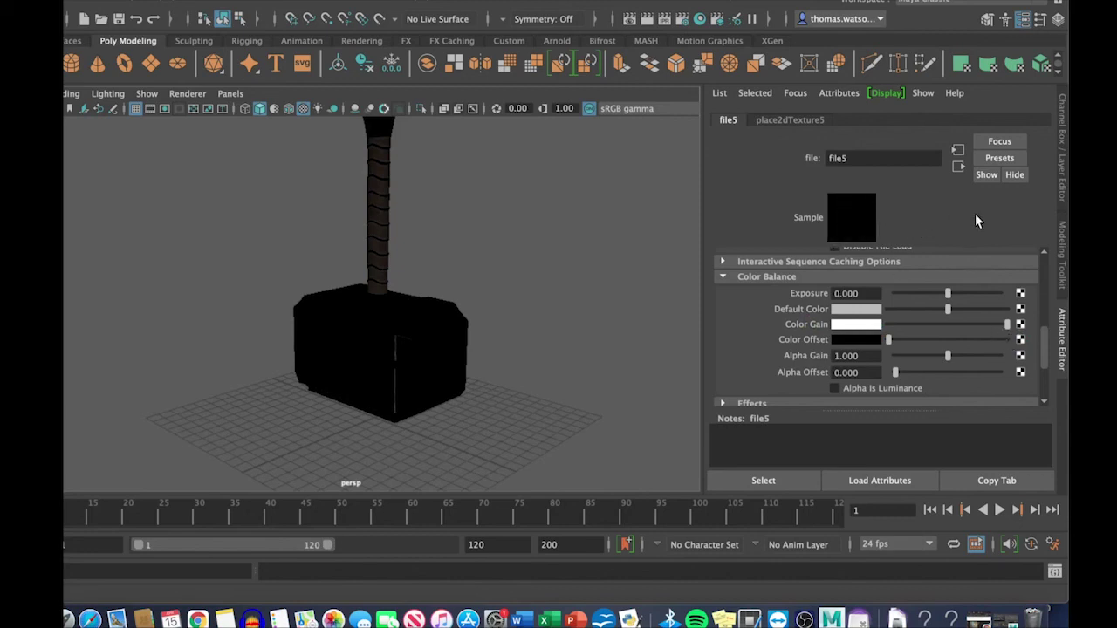
# - Look through the file5 node's File Attributes, Color Balance and Arnold settings, including the Arnold filter type options
pyautogui.moveTo(1046, 337); pyautogui.dragTo(1039, 253)
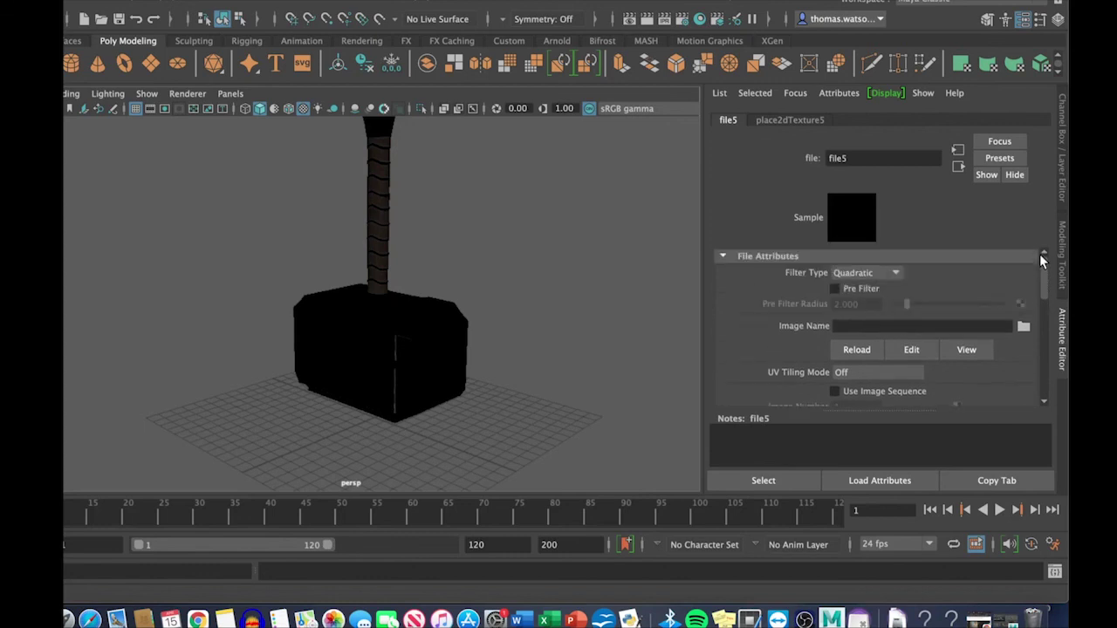
pyautogui.click(721, 256)
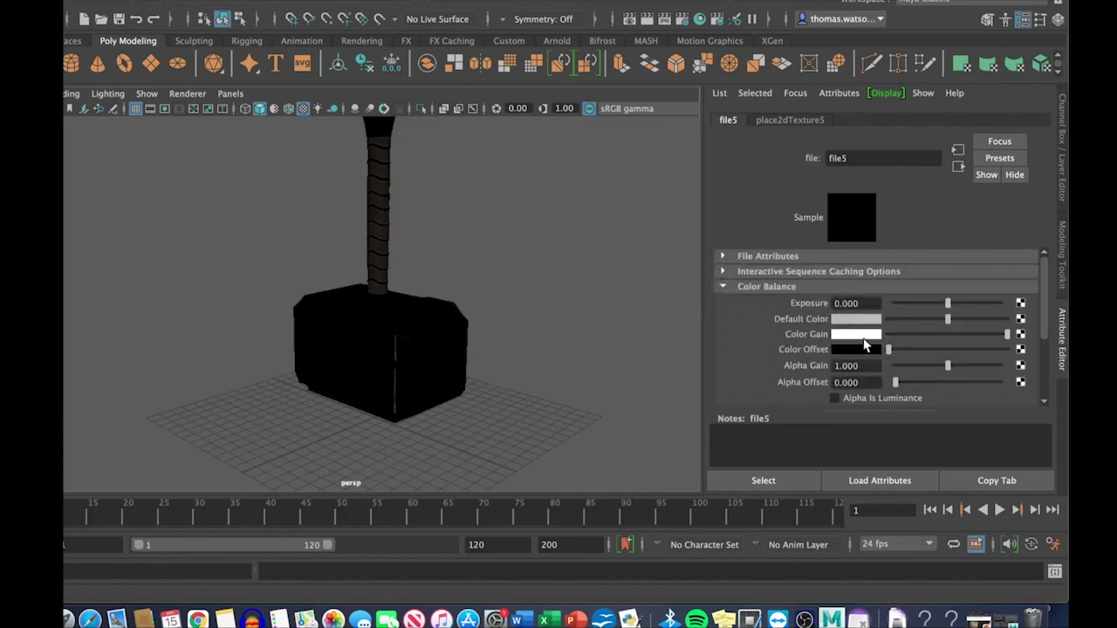
pyautogui.click(723, 288)
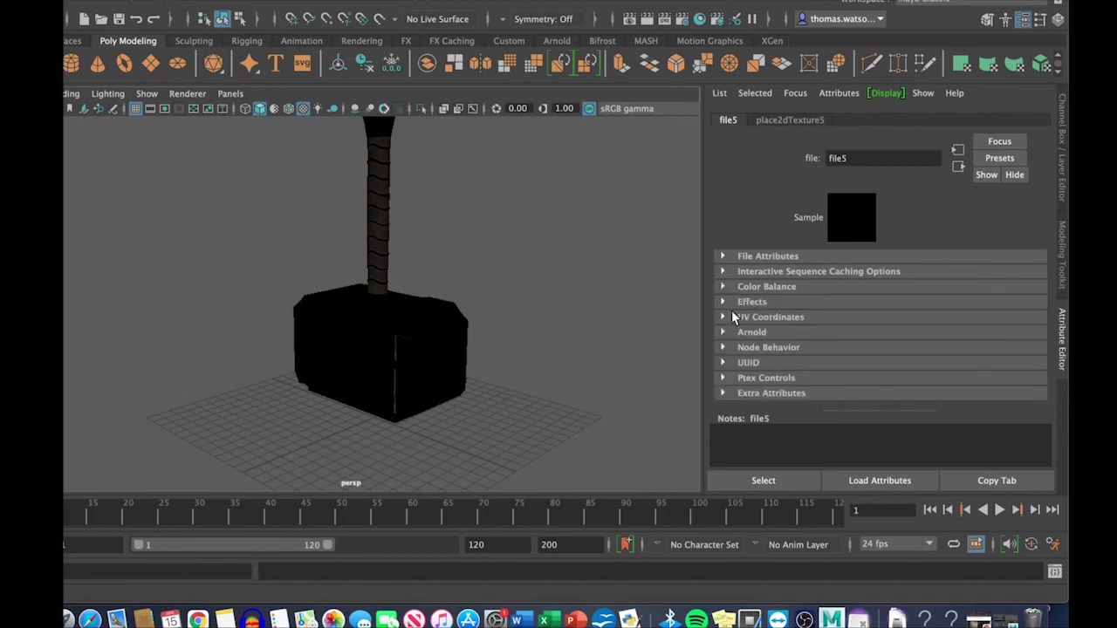
pyautogui.click(723, 333)
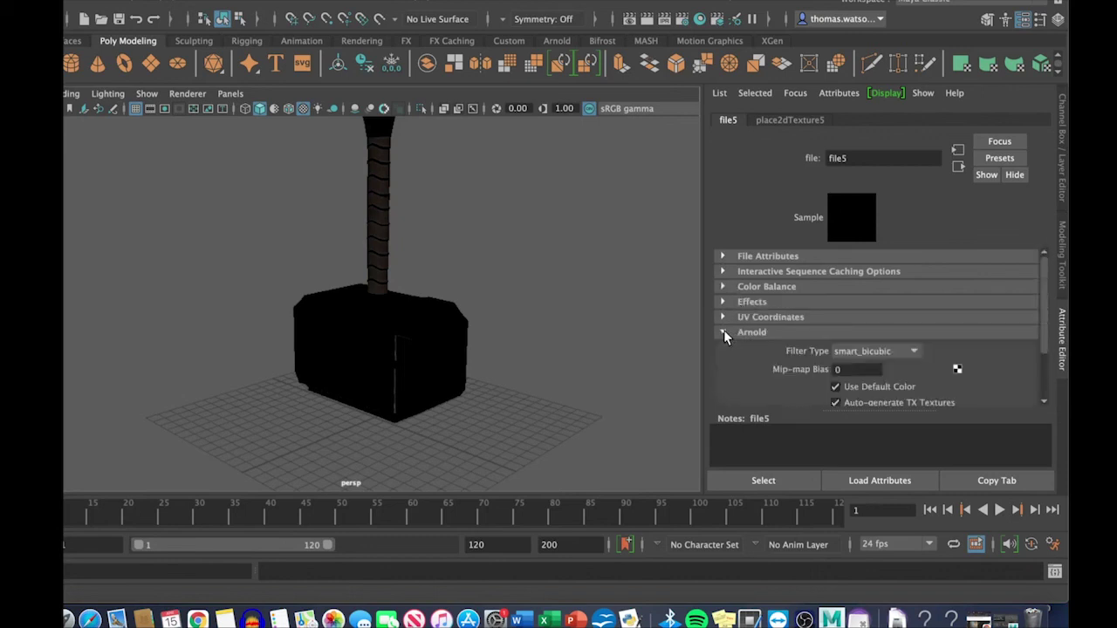
pyautogui.scroll(-2, 758, 350)
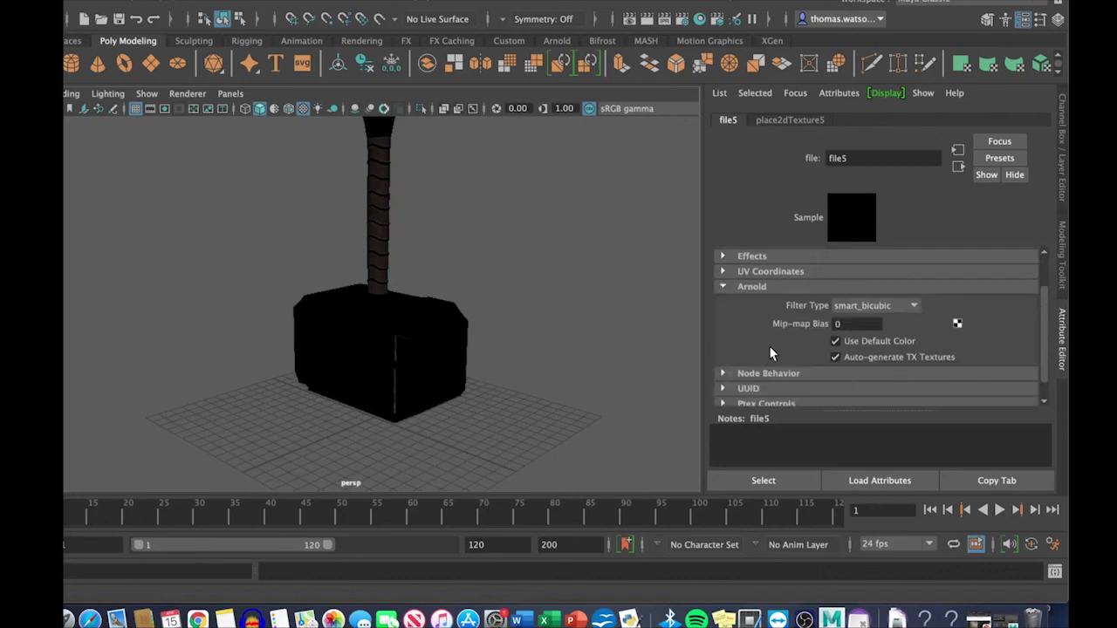
pyautogui.click(909, 307)
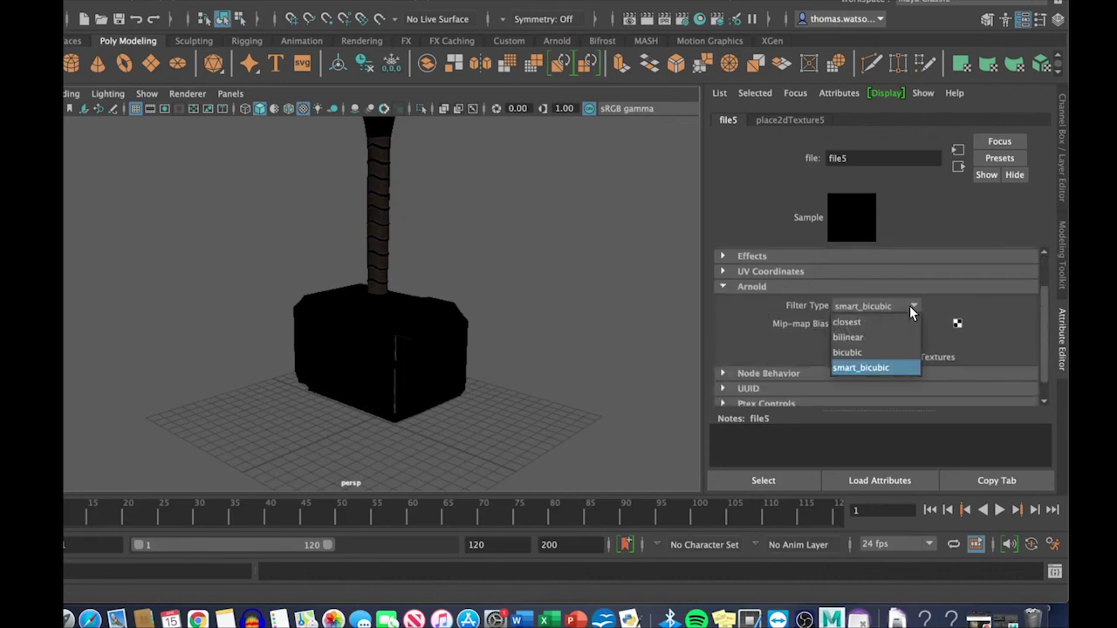
pyautogui.click(909, 305)
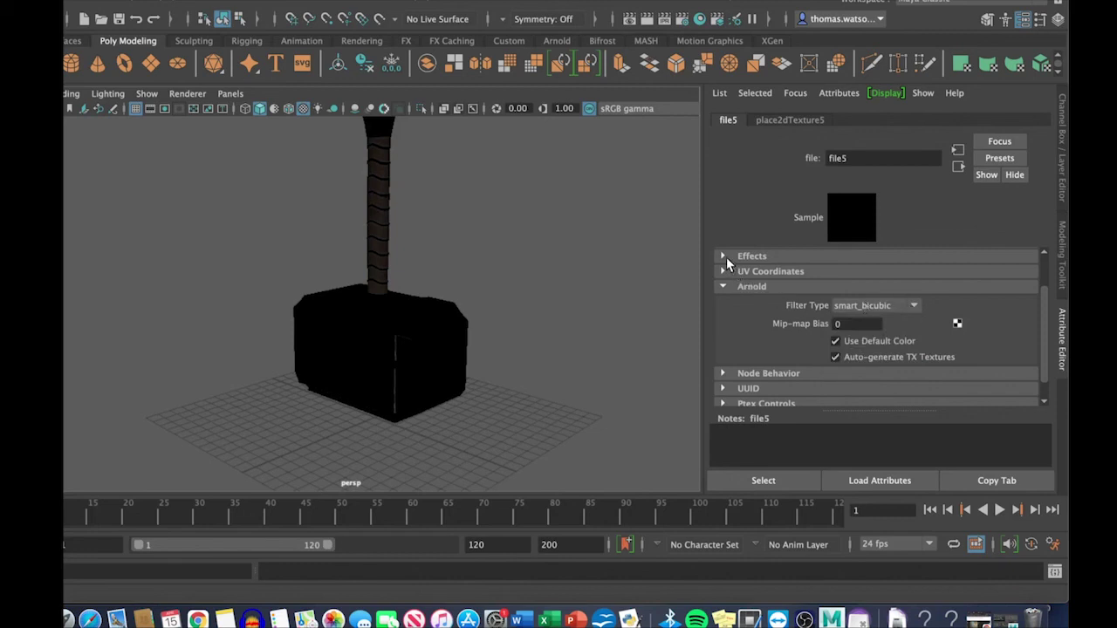
pyautogui.scroll(2, 807, 308)
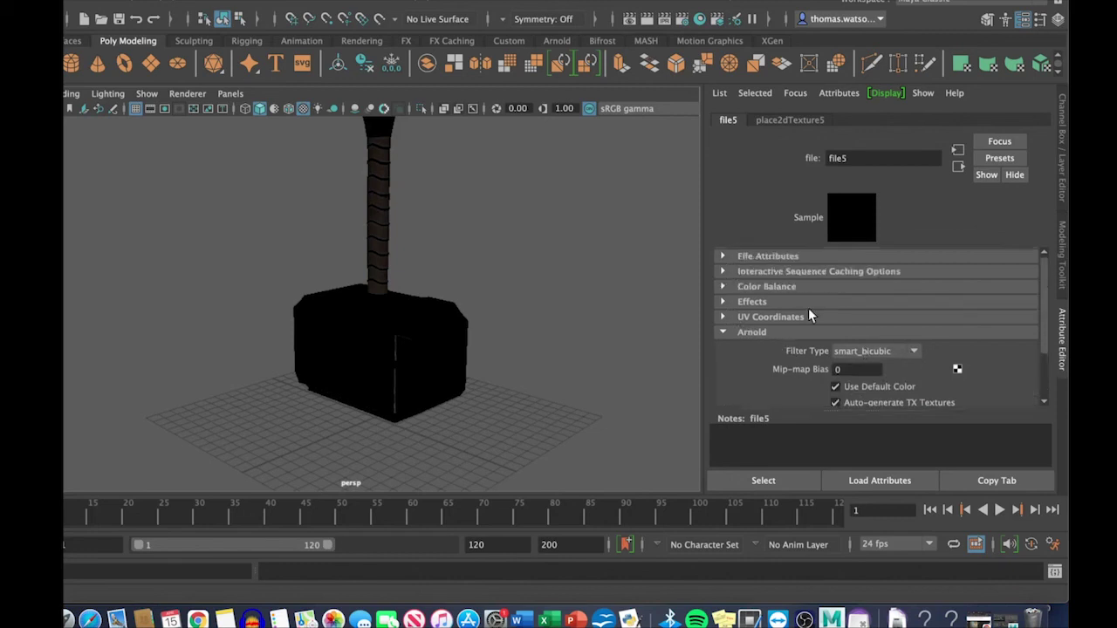
pyautogui.scroll(-2, 808, 309)
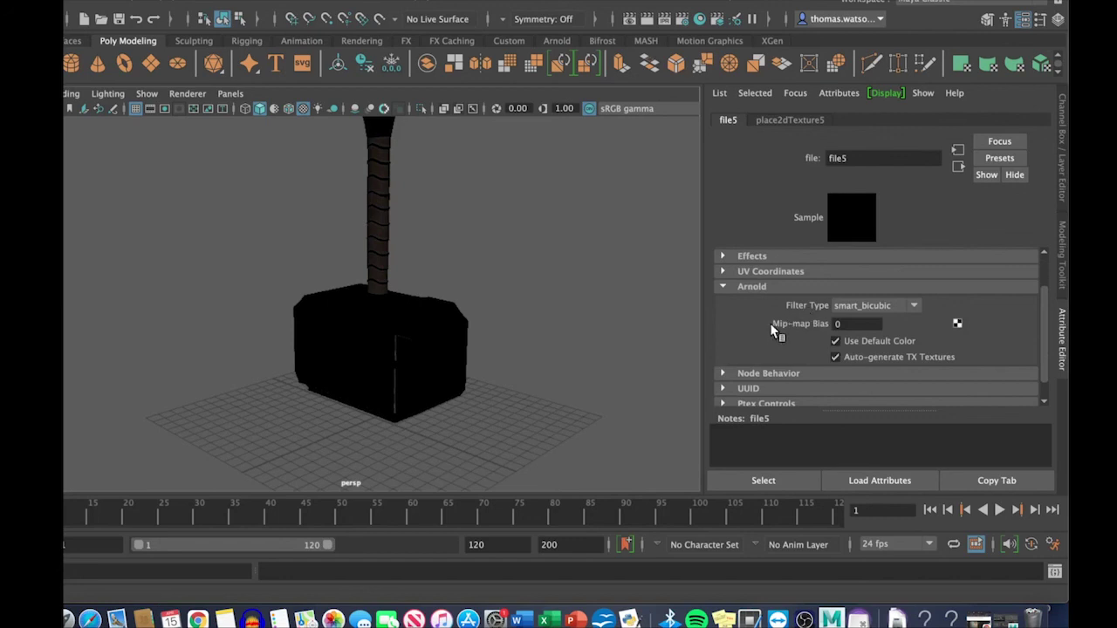
# - Enable Alpha Is Luminance in file5's Color Balance settings and connect a new File texture there
pyautogui.moveTo(1039, 303); pyautogui.dragTo(1039, 282)
pyautogui.click(723, 271)
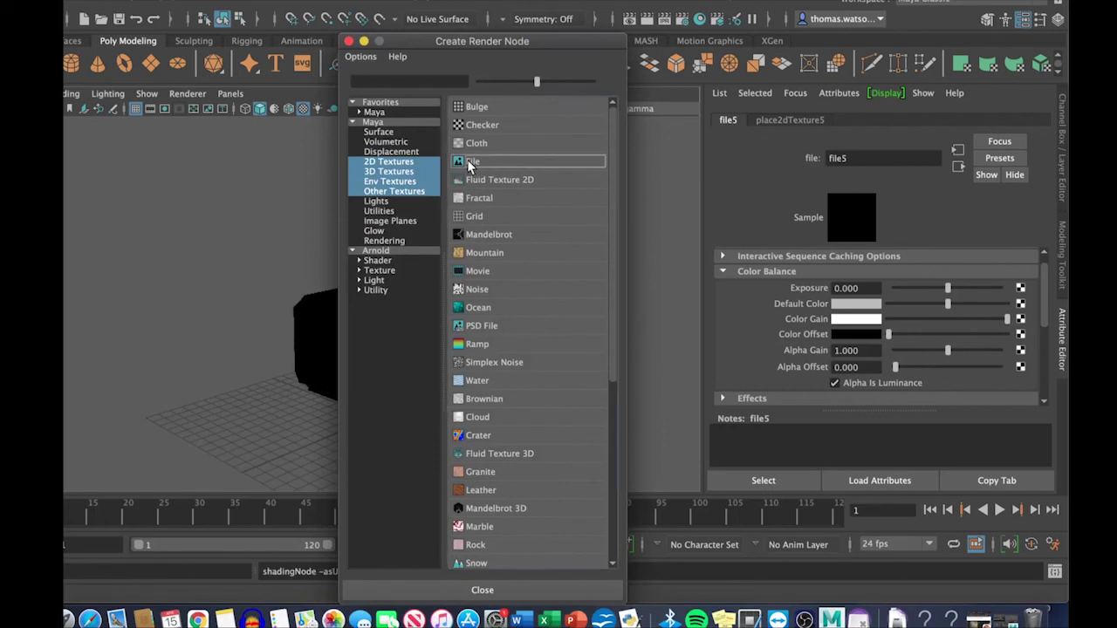
pyautogui.click(502, 166)
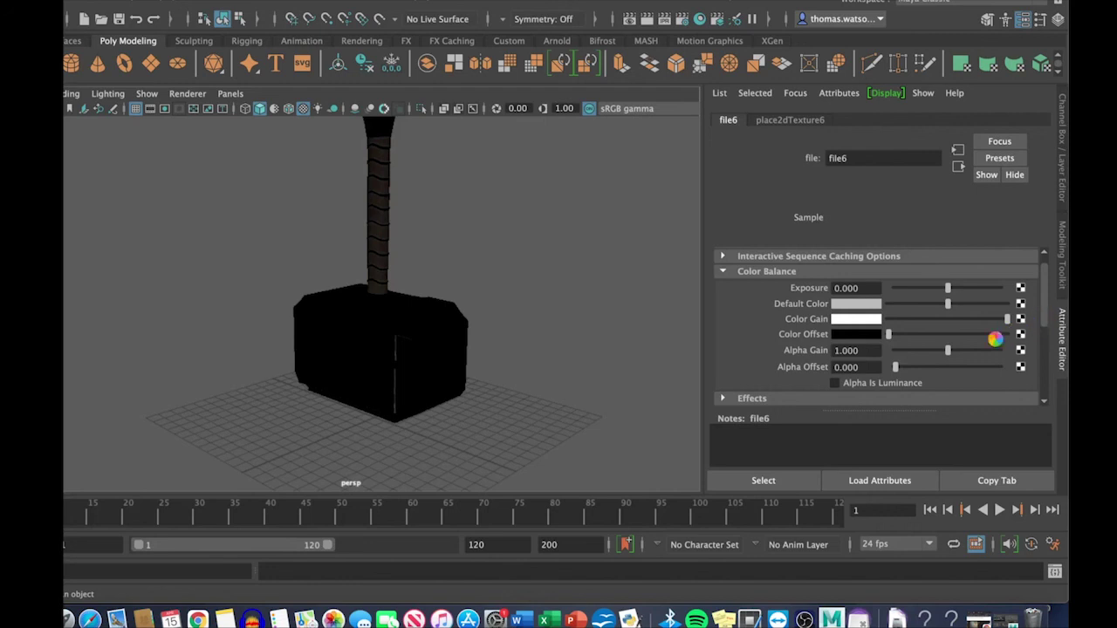
pyautogui.scroll(-3, 983, 336)
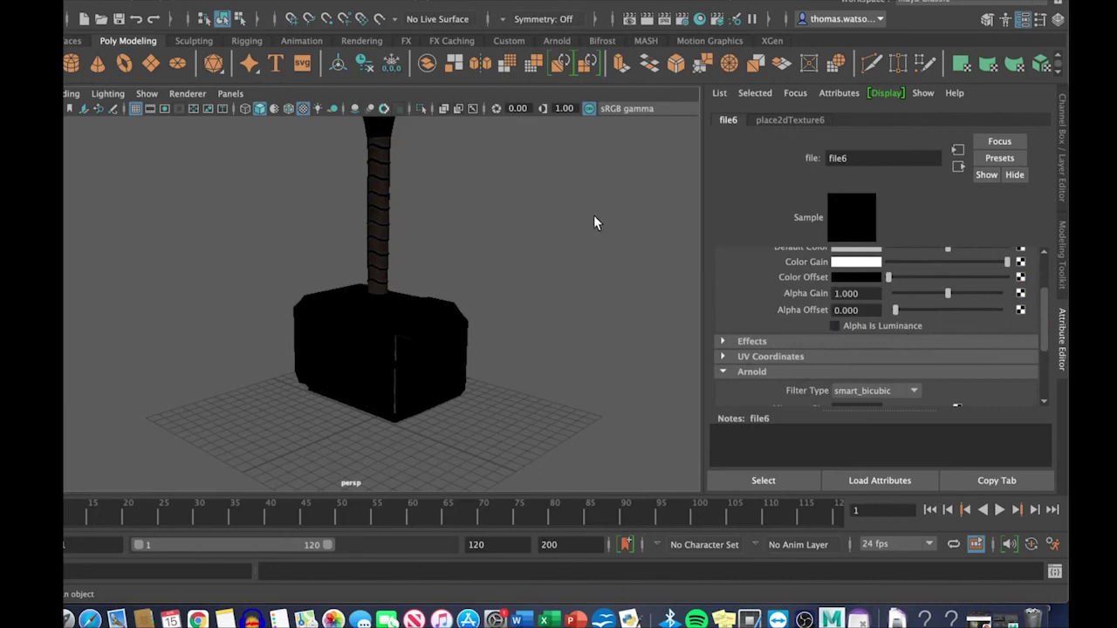
# - Add an Arnold Skydome Light to the scene and hide the viewport grid
pyautogui.keyDown('alt'); pyautogui.moveTo(553, 314); pyautogui.dragTo(524, 342); pyautogui.keyUp('alt')
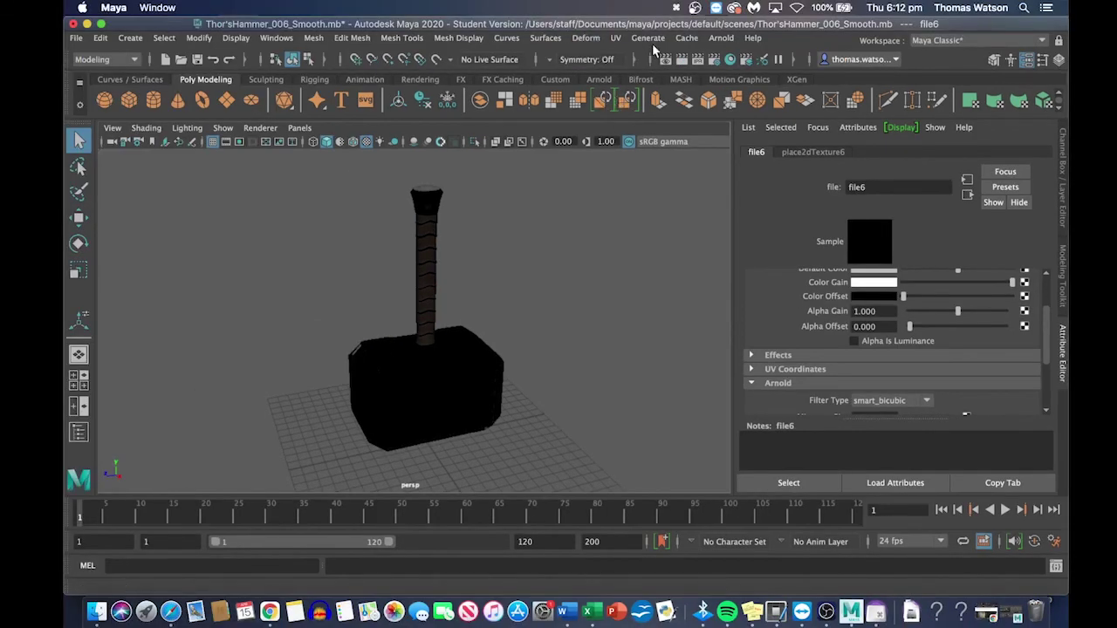
pyautogui.click(721, 39)
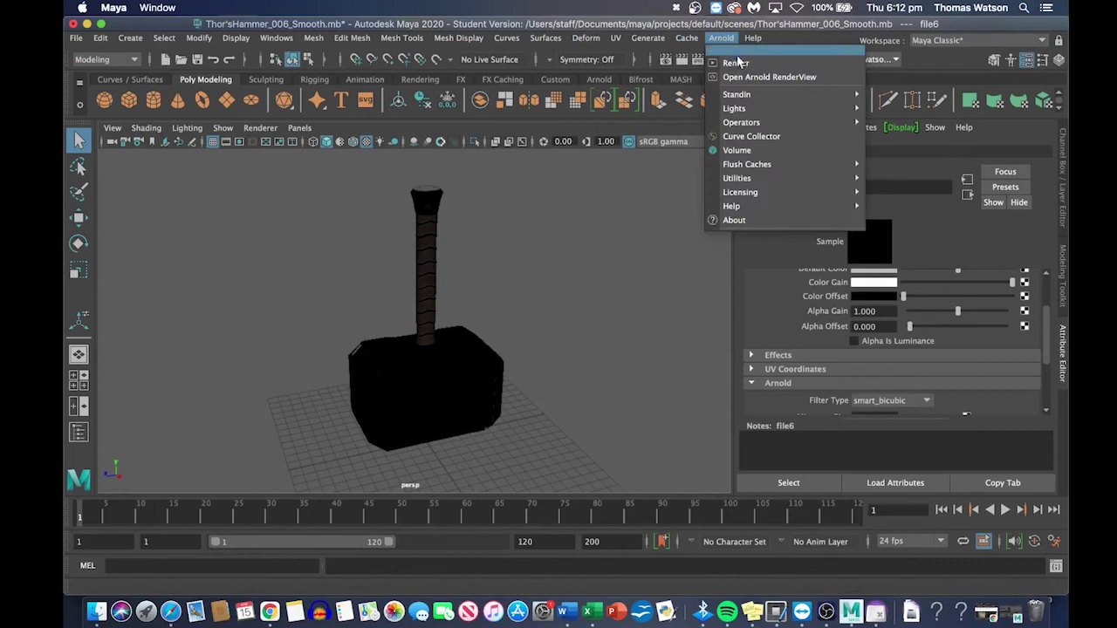
pyautogui.moveTo(780, 108)
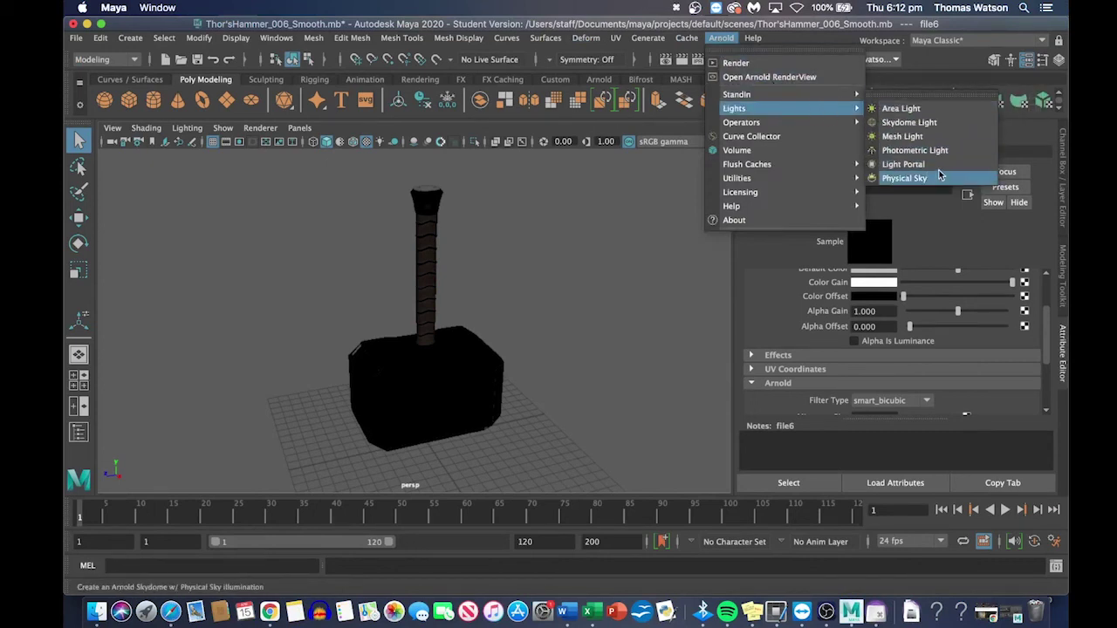
pyautogui.click(935, 122)
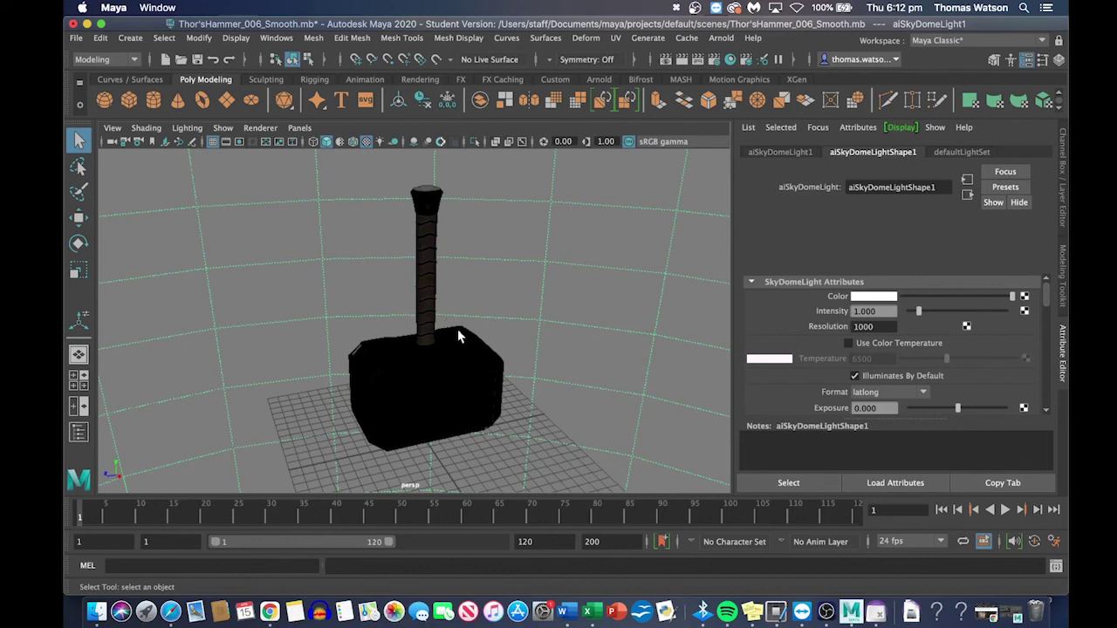
pyautogui.click(223, 129)
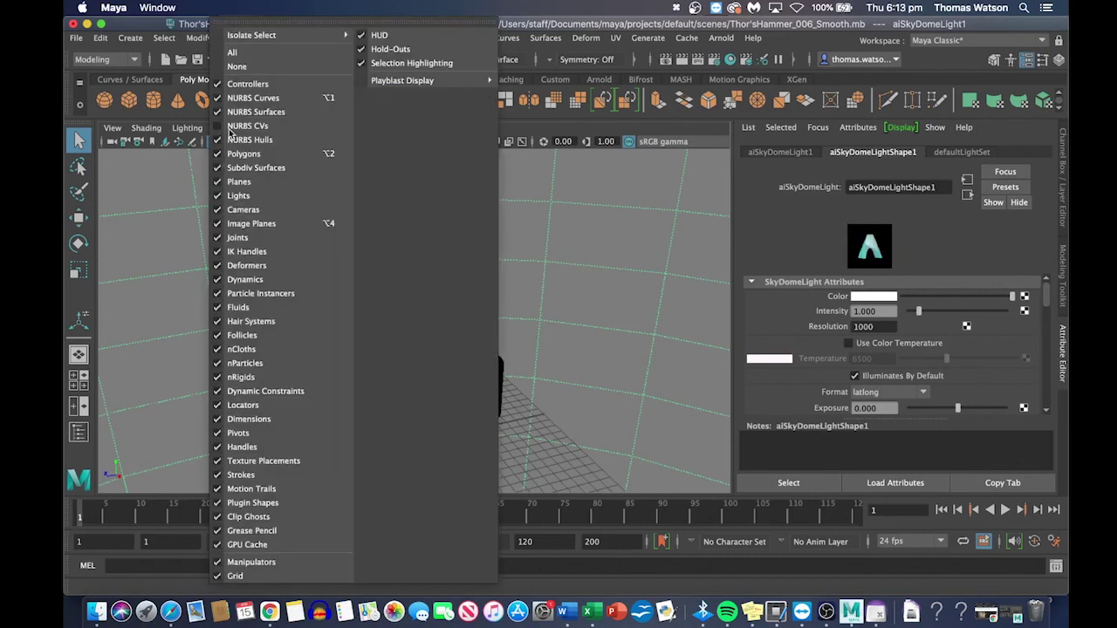
pyautogui.click(228, 576)
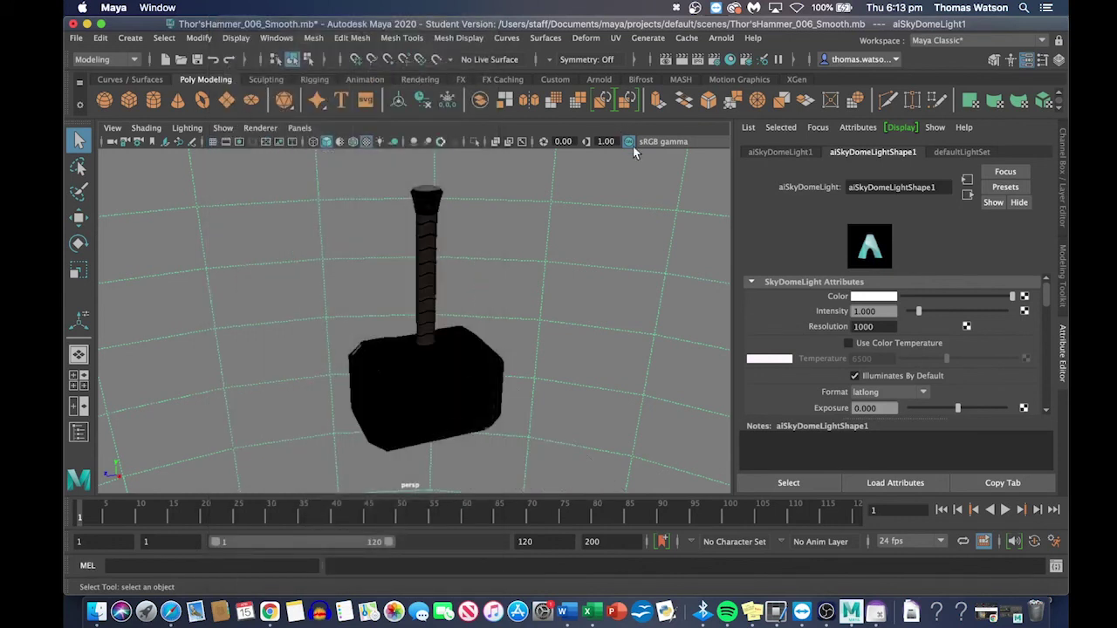
# - Render the whole hammer with Arnold, stop the render and close the render window
pyautogui.click(725, 39)
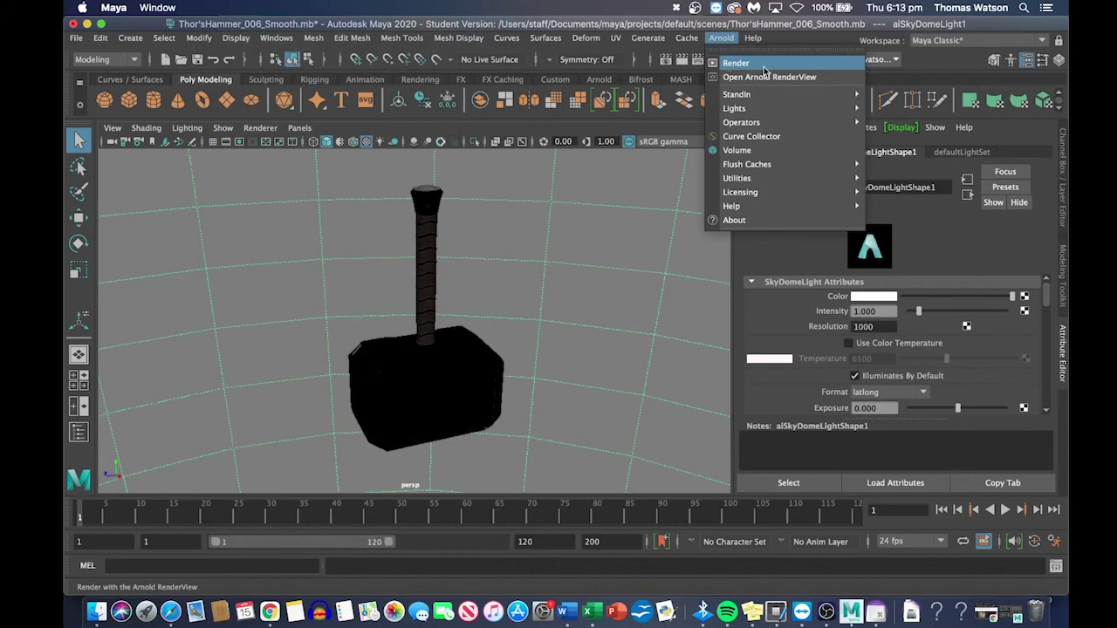
pyautogui.click(728, 64)
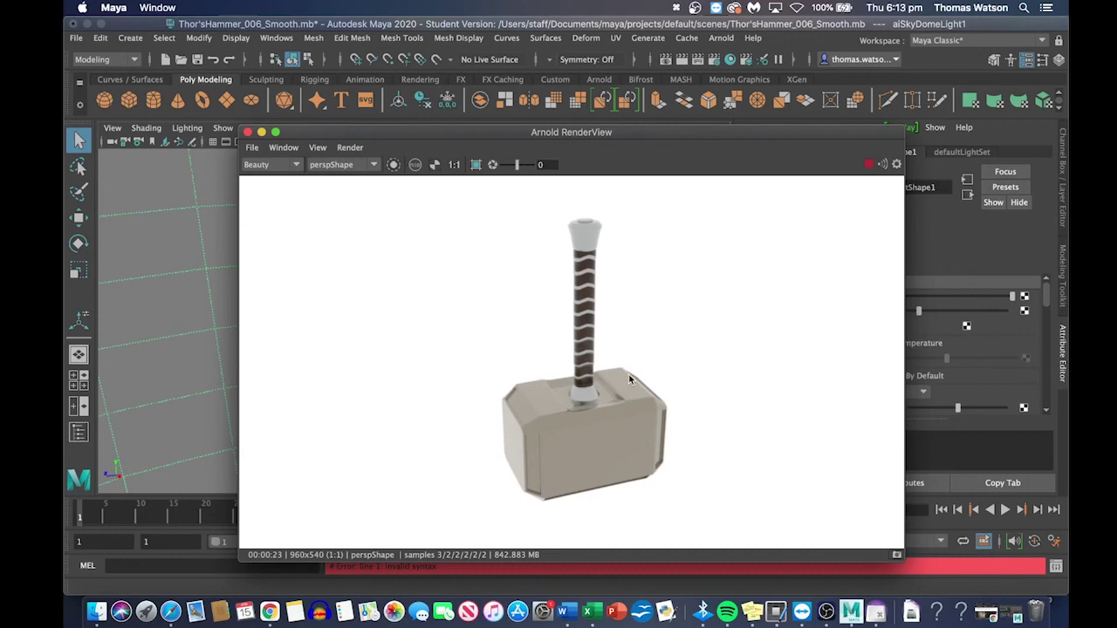
pyautogui.click(871, 168)
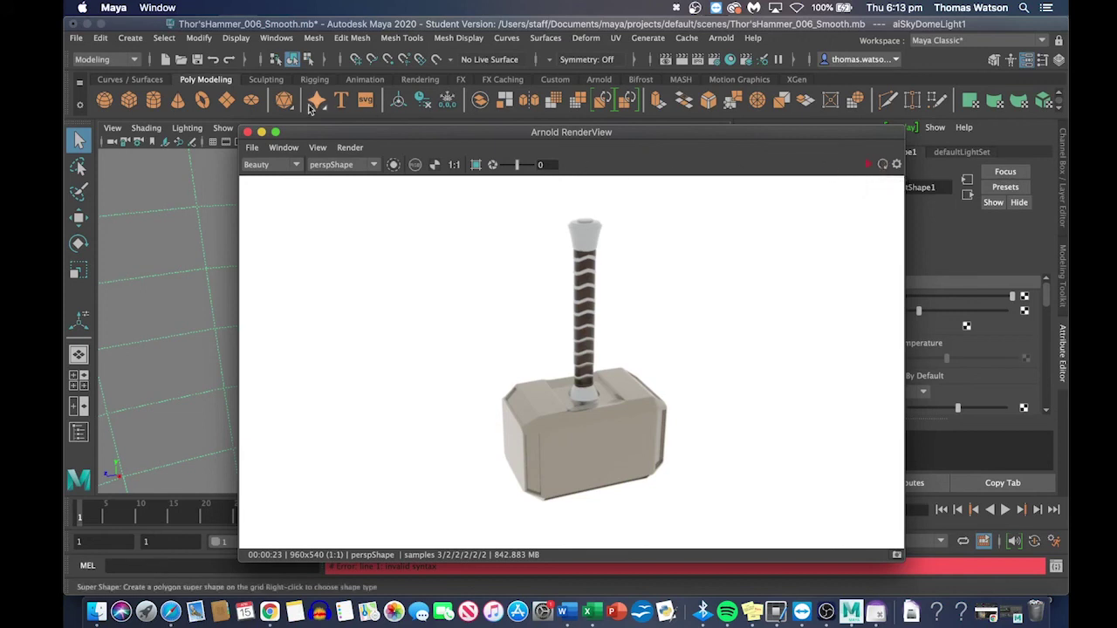
pyautogui.click(248, 132)
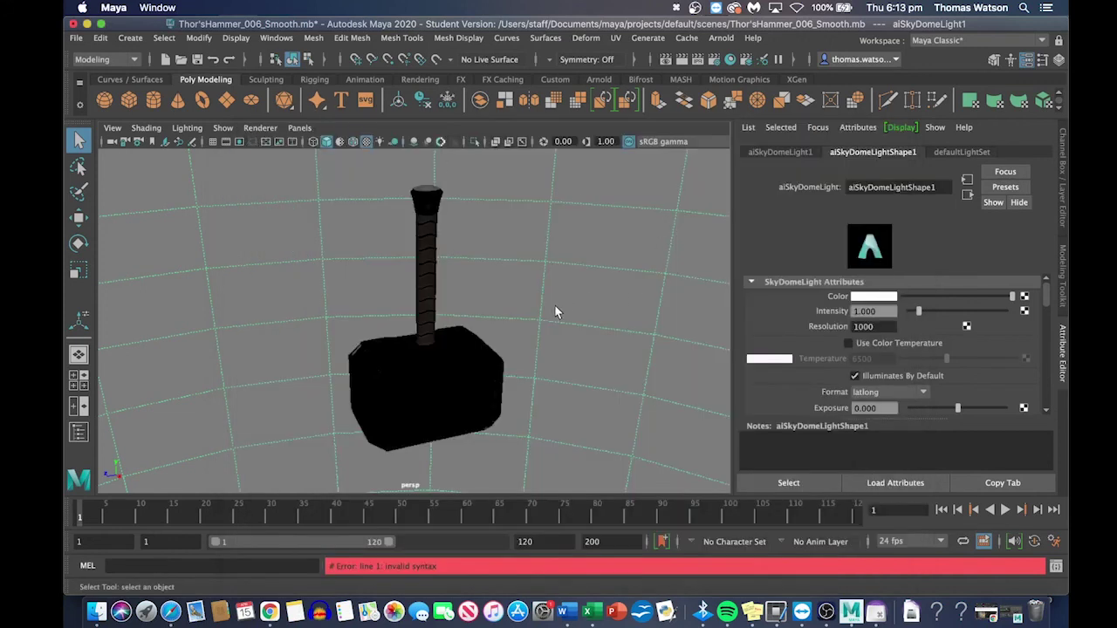
# - Frame a close-up of the hammer head below the handle and start an Arnold render of it
pyautogui.scroll(5, 361, 358)
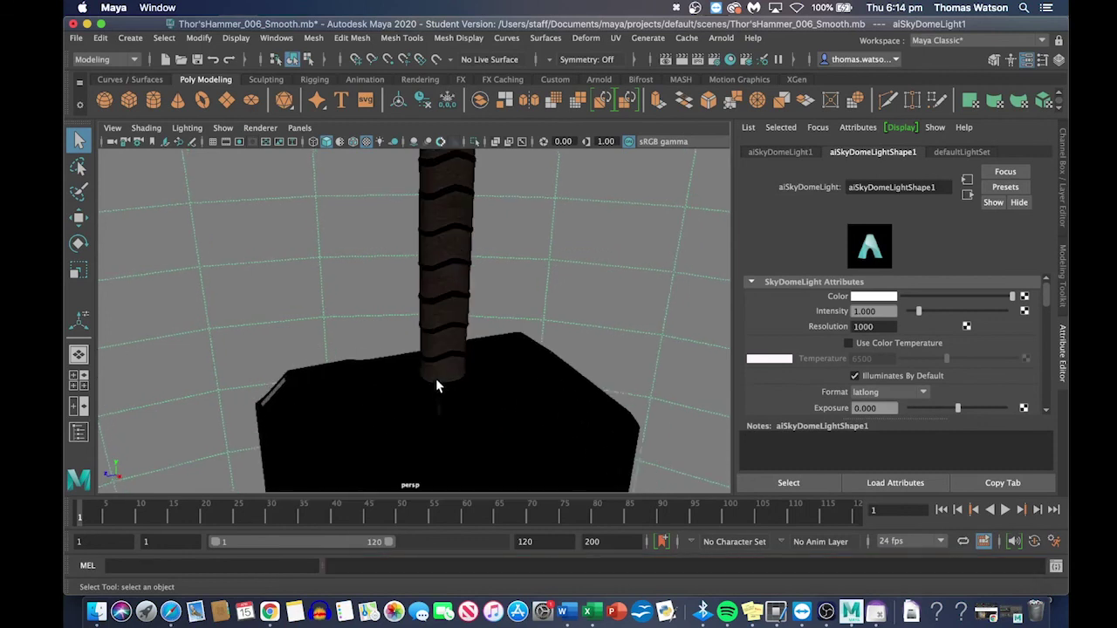
pyautogui.keyDown('alt'); pyautogui.moveTo(437, 386); pyautogui.dragTo(436, 319); pyautogui.keyUp('alt')
pyautogui.scroll(5, 384, 310)
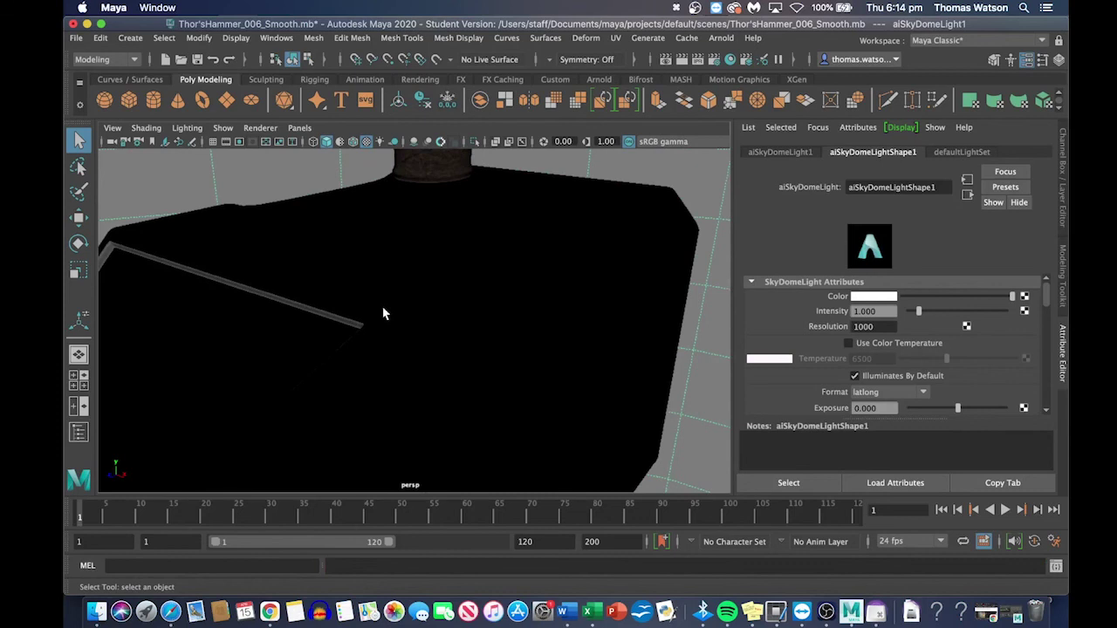
pyautogui.keyDown('alt'); pyautogui.moveTo(384, 314); pyautogui.dragTo(491, 336, button='middle'); pyautogui.keyUp('alt')
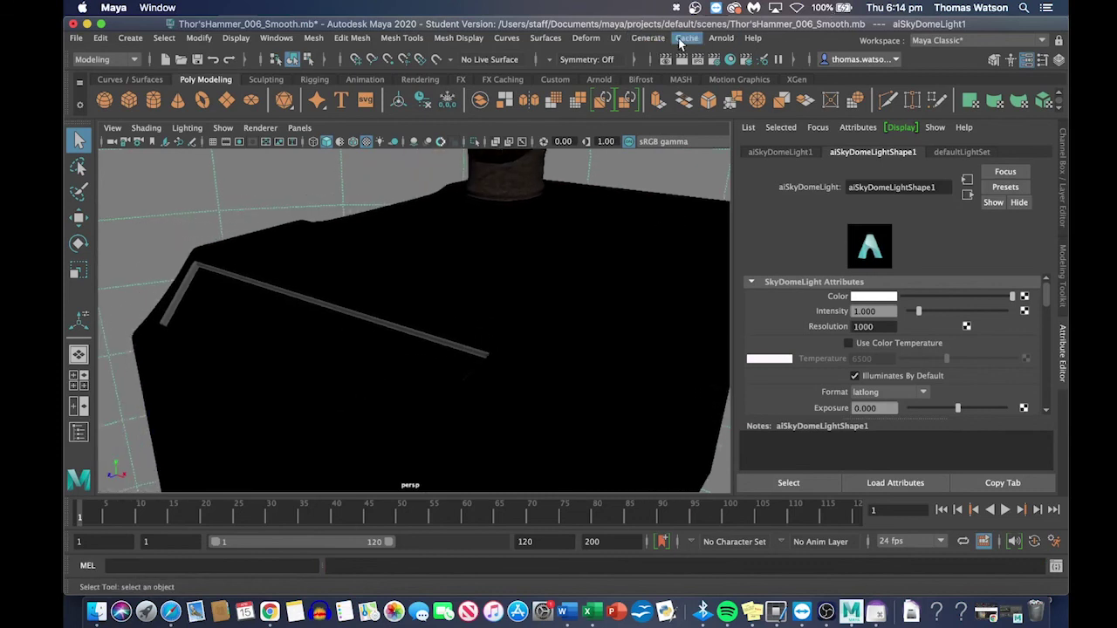
pyautogui.click(720, 38)
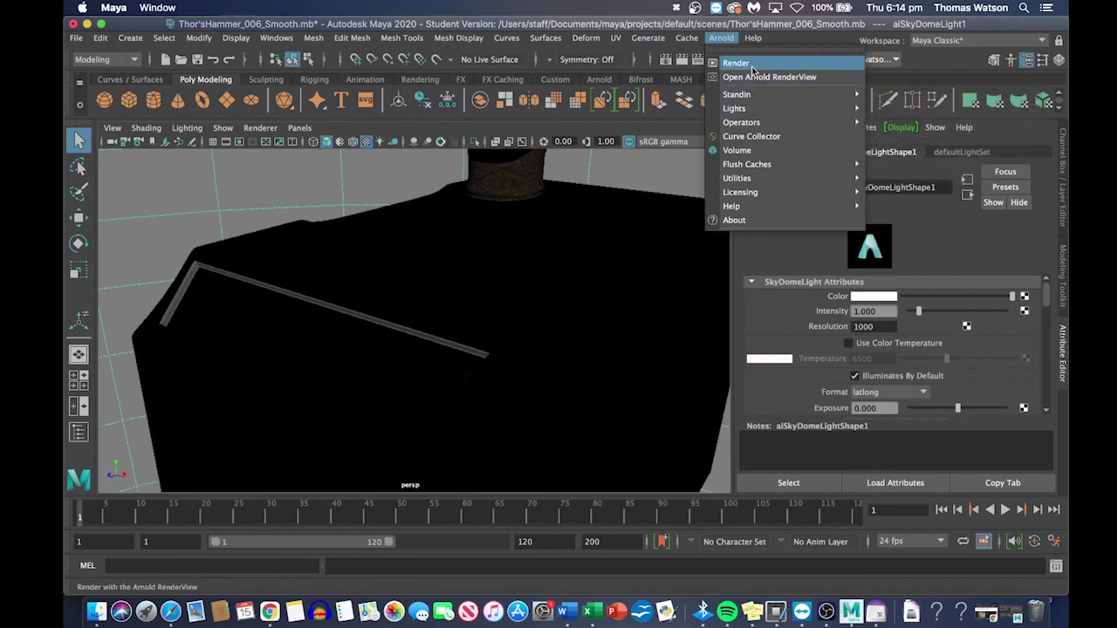
pyautogui.click(752, 65)
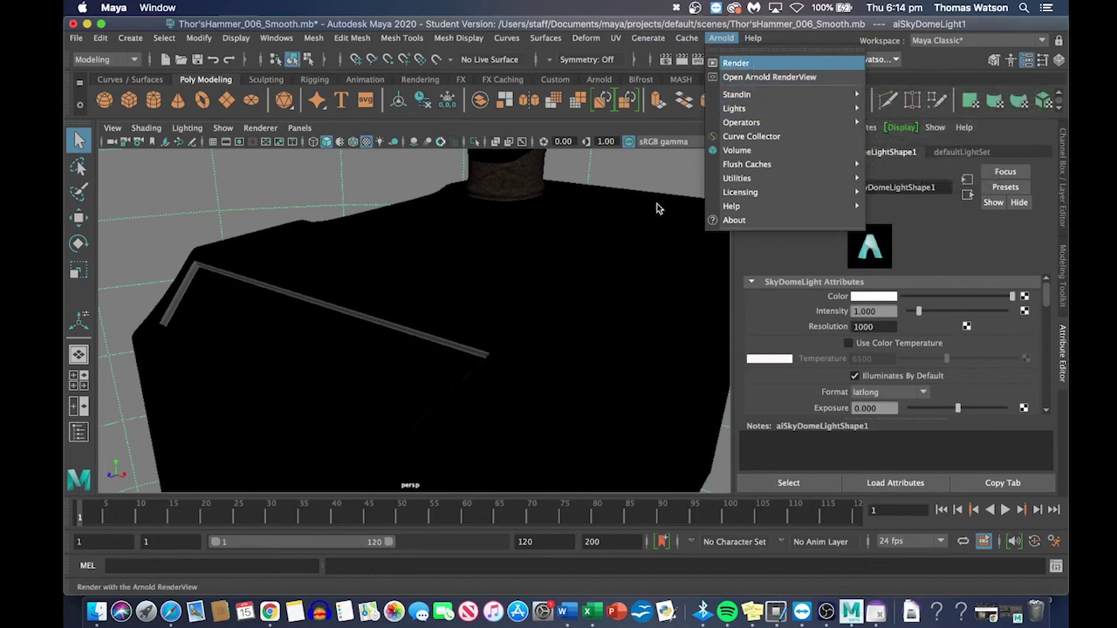